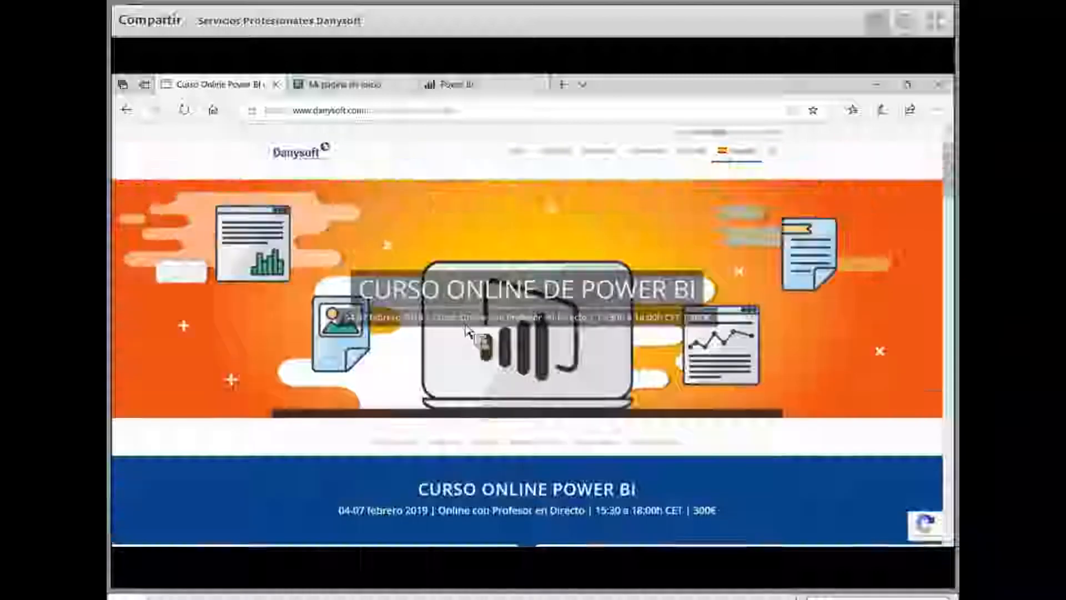
Look through the Power BI online course page, from the header to the course syllabus
{"action": "scroll", "coordinate": [774, 290], "scroll_direction": "down", "scroll_amount": 3}
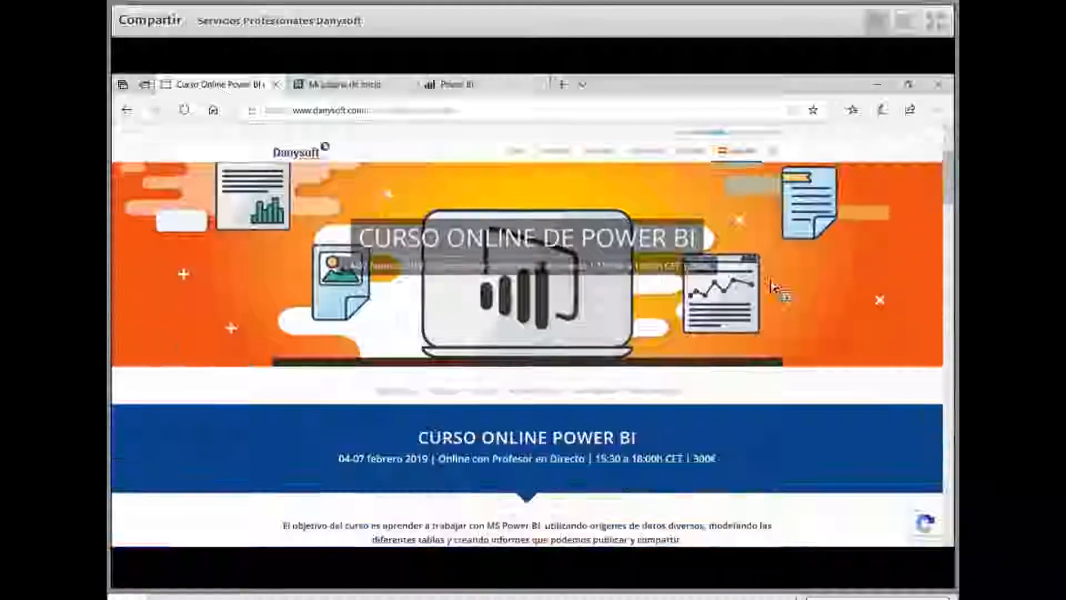
{"action": "scroll", "coordinate": [775, 358], "scroll_direction": "down", "scroll_amount": 10}
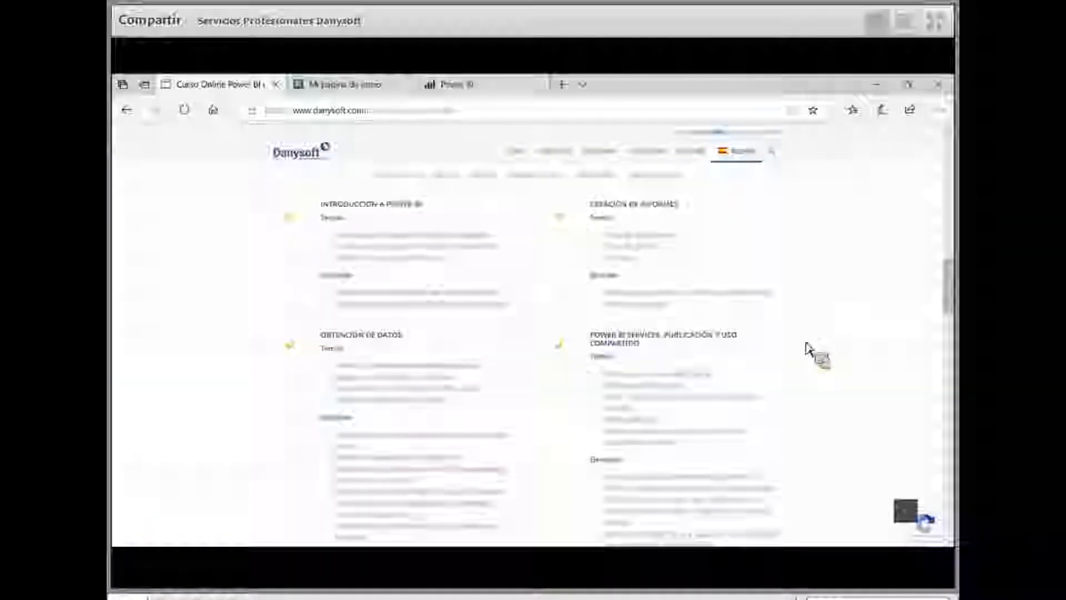
{"action": "scroll", "coordinate": [810, 351], "scroll_direction": "down", "scroll_amount": 2}
{"action": "scroll", "coordinate": [809, 349], "scroll_direction": "down", "scroll_amount": 4}
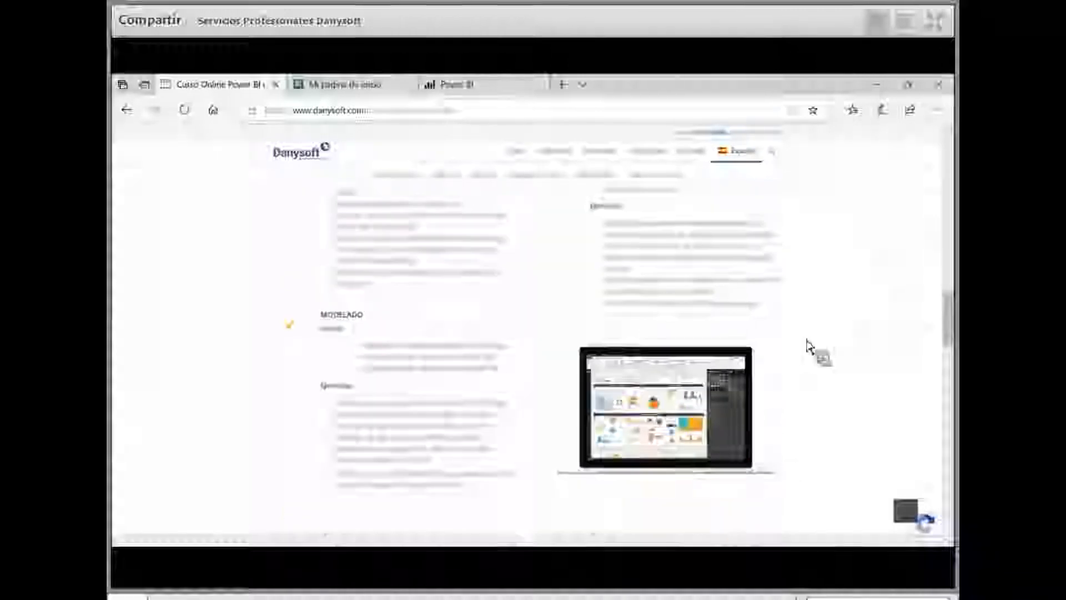
{"action": "scroll", "coordinate": [809, 349], "scroll_direction": "up", "scroll_amount": 12}
{"action": "key", "text": "ctrl+shift+Tab"}
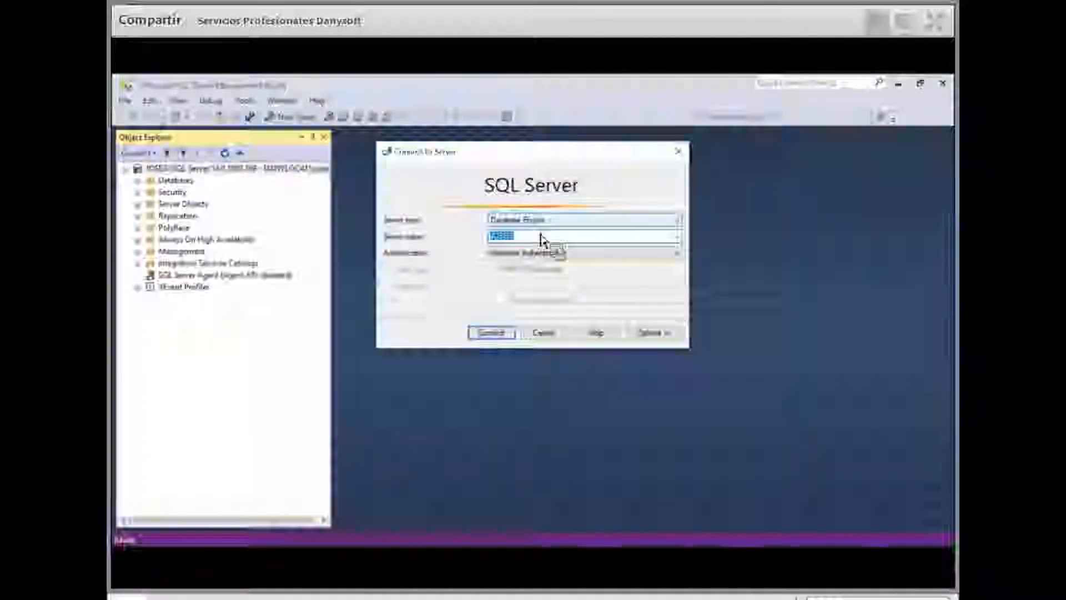
Connect to the local Analysis Services server using Windows Authentication
{"action": "left_click", "coordinate": [542, 221]}
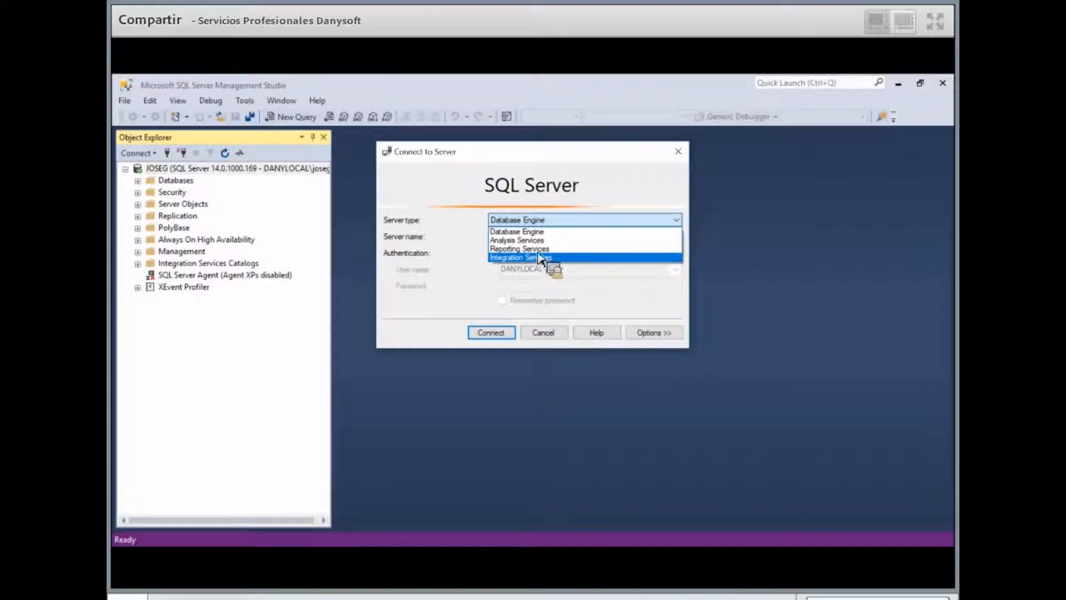
{"action": "left_click", "coordinate": [564, 337]}
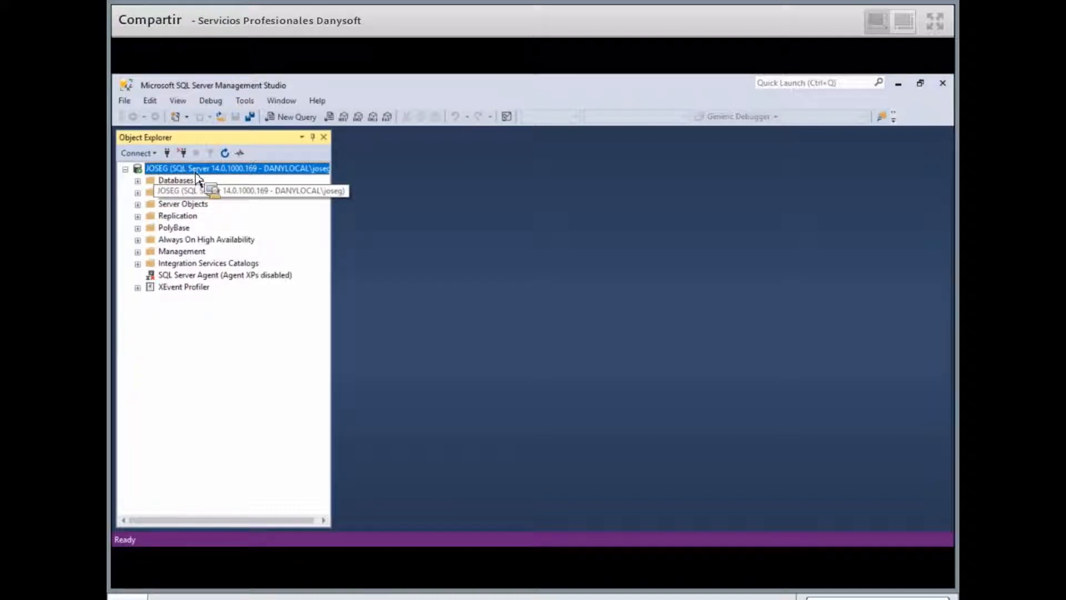
{"action": "left_click", "coordinate": [623, 221]}
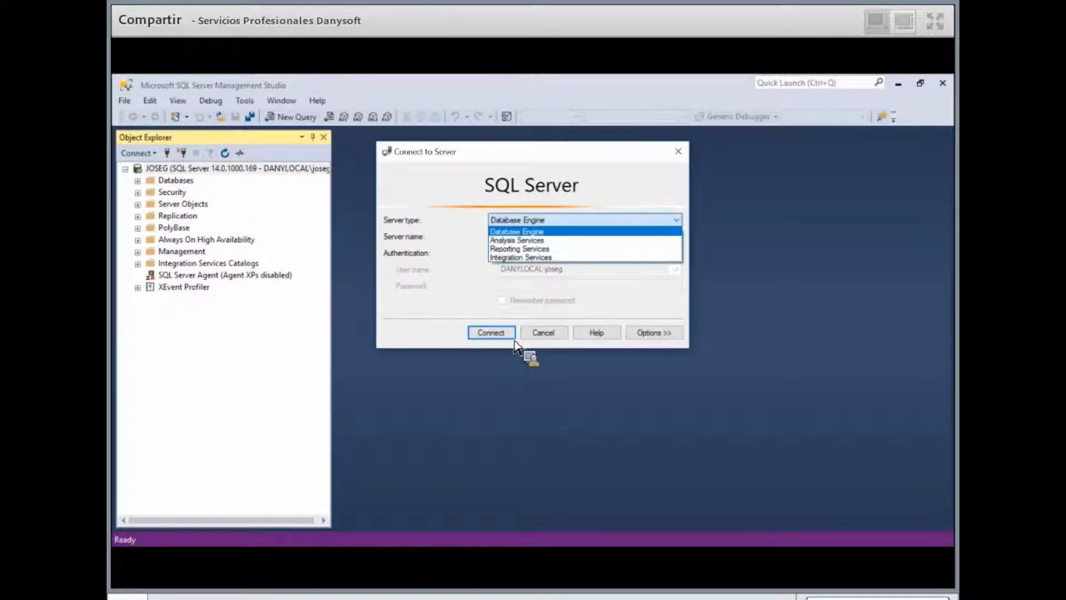
{"action": "key", "text": "Down"}
{"action": "key", "text": "Return"}
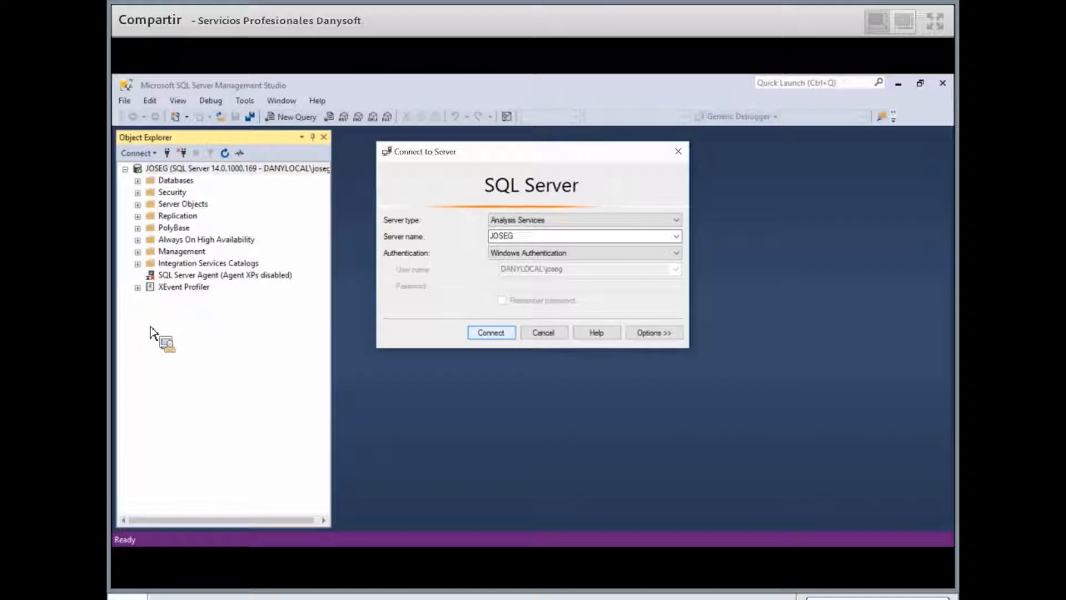
{"action": "key", "text": "Return"}
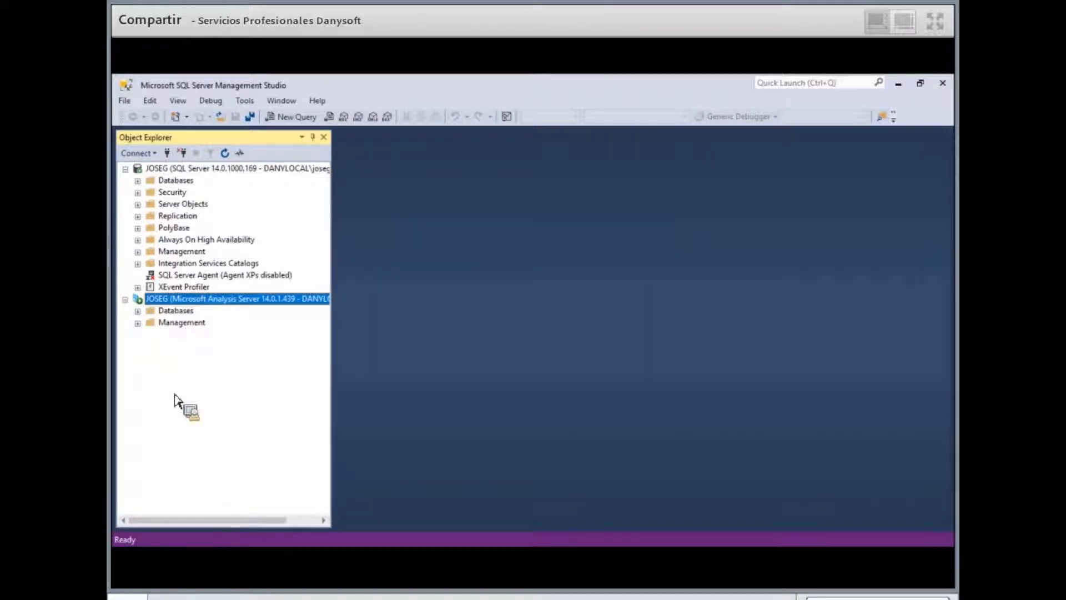
Examine the databases on the Analysis Services server and collapse the list again
{"action": "left_click", "coordinate": [138, 311]}
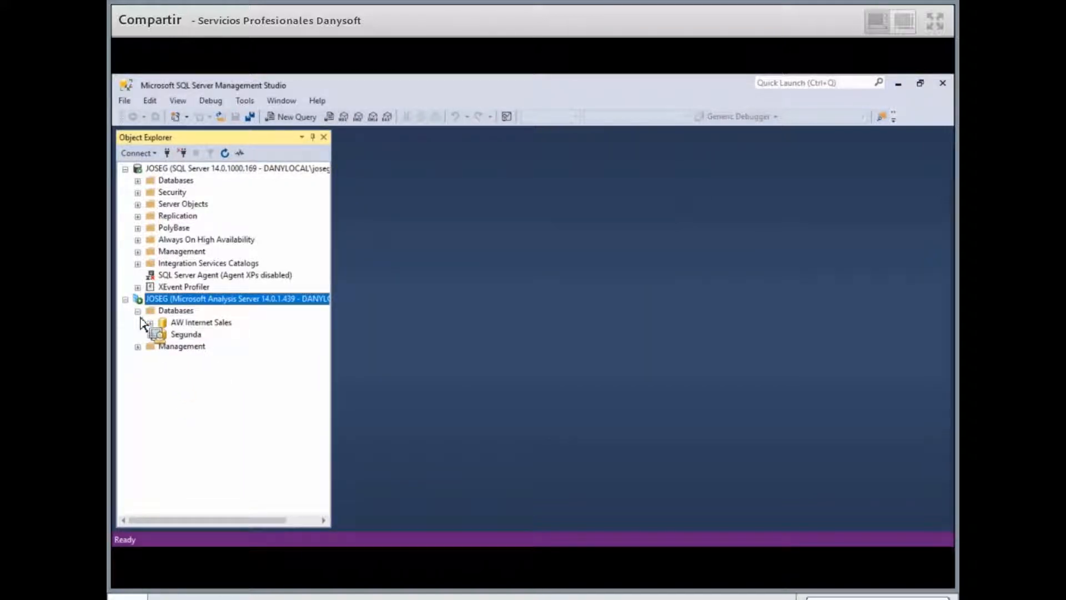
{"action": "left_click_drag", "start_coordinate": [183, 308], "coordinate": [152, 323]}
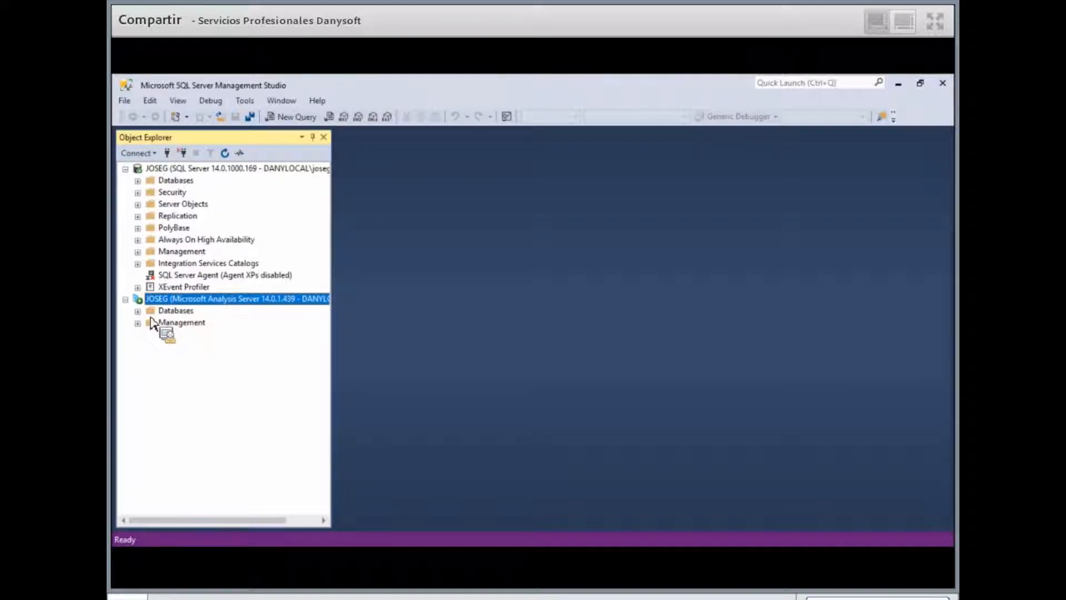
{"action": "left_click_drag", "start_coordinate": [152, 323], "coordinate": [152, 323]}
{"action": "left_click_drag", "start_coordinate": [152, 323], "coordinate": [342, 353]}
Switch to Visual Studio and start a new project
{"action": "mouse_move", "coordinate": [656, 544]}
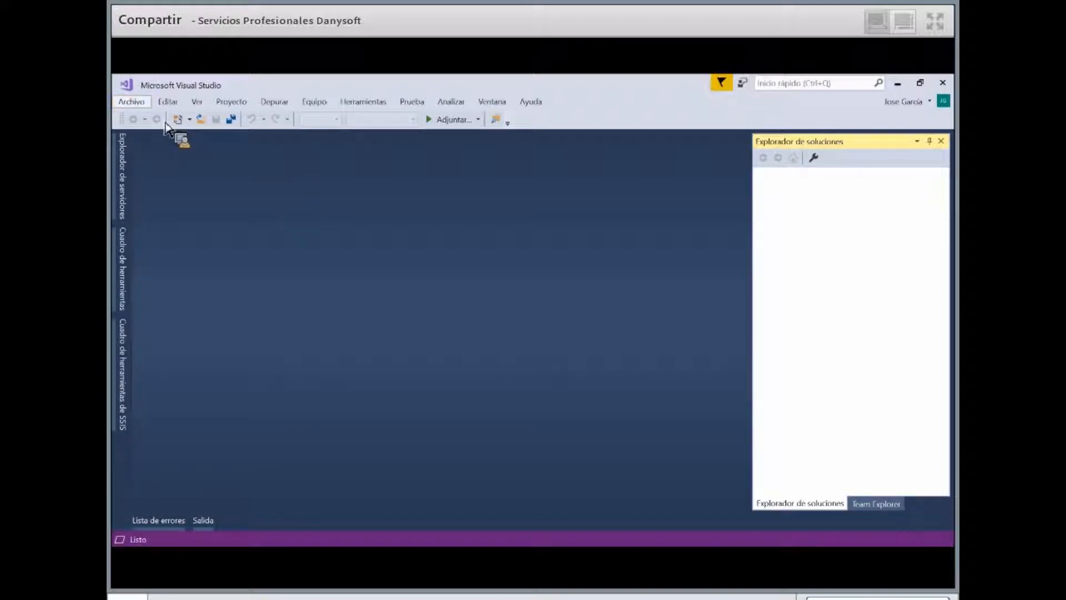
{"action": "left_click", "coordinate": [132, 102]}
{"action": "mouse_move", "coordinate": [167, 119]}
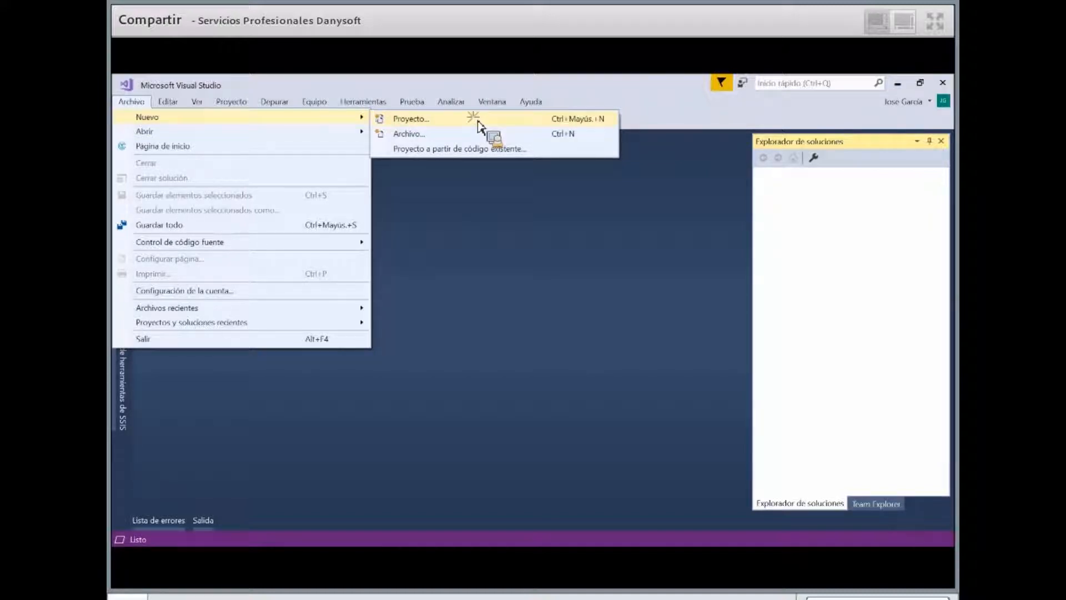
{"action": "left_click", "coordinate": [479, 120]}
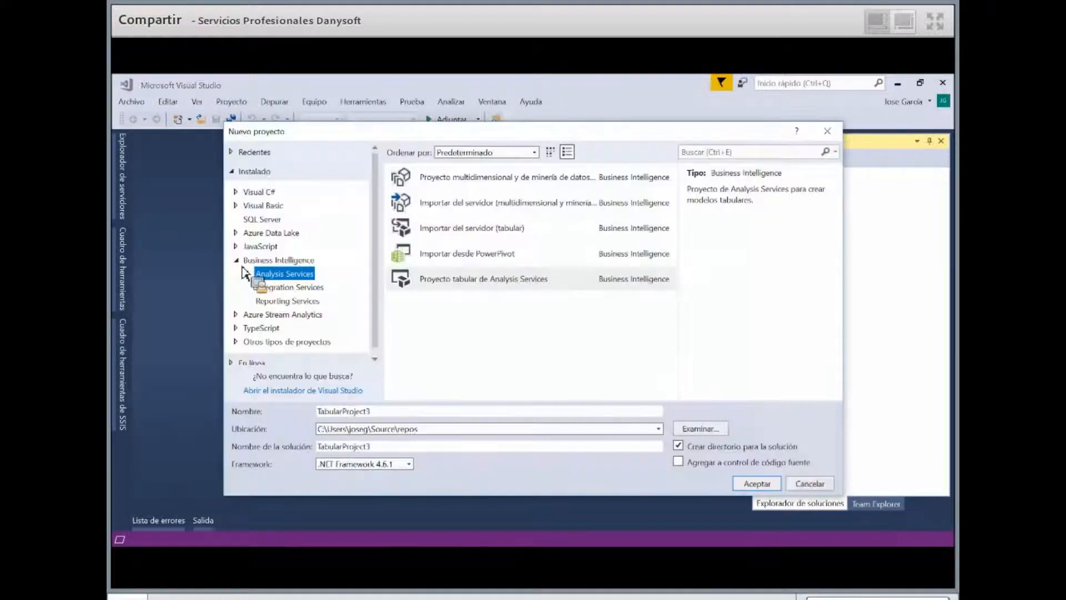
Review the Business Intelligence templates for Analysis, Integration and Reporting Services, ending in the Analysis Services category
{"action": "left_click", "coordinate": [237, 260]}
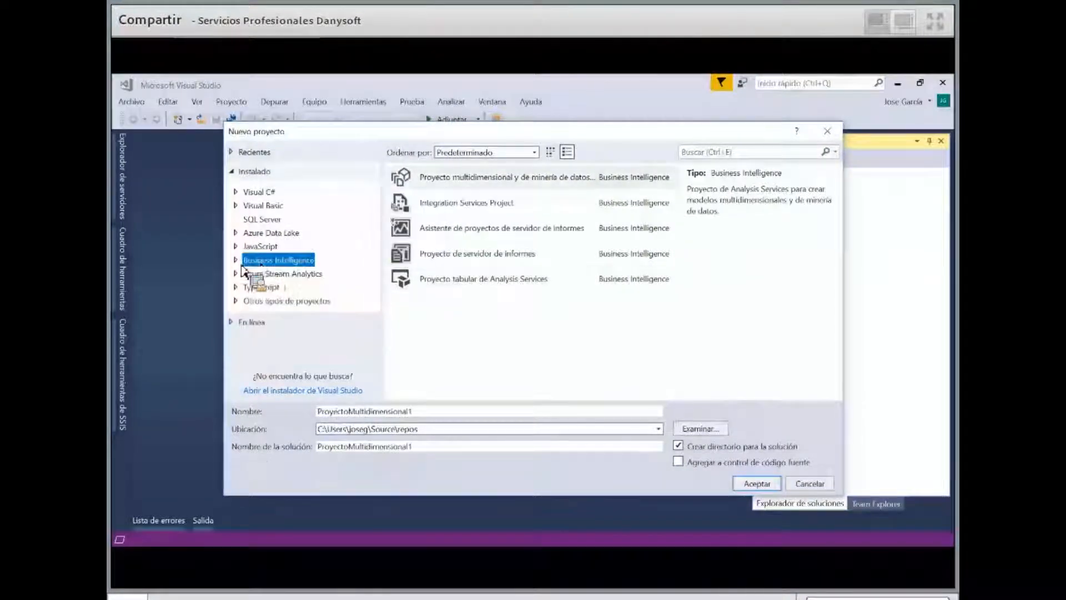
{"action": "double_click", "coordinate": [301, 265]}
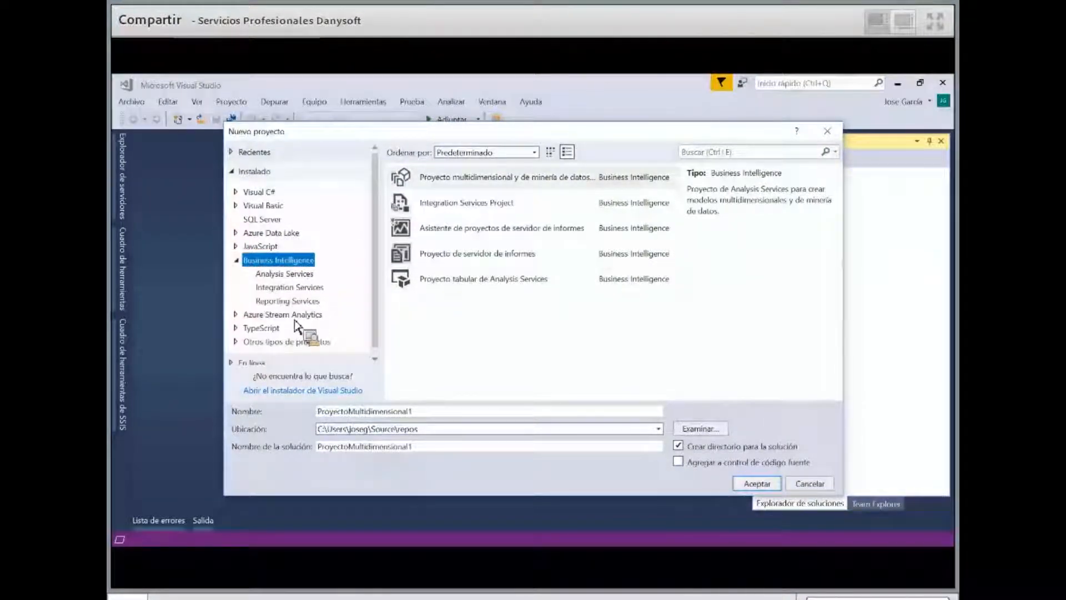
{"action": "scroll", "coordinate": [300, 288], "scroll_direction": "down", "scroll_amount": 1}
{"action": "key", "text": "Down"}
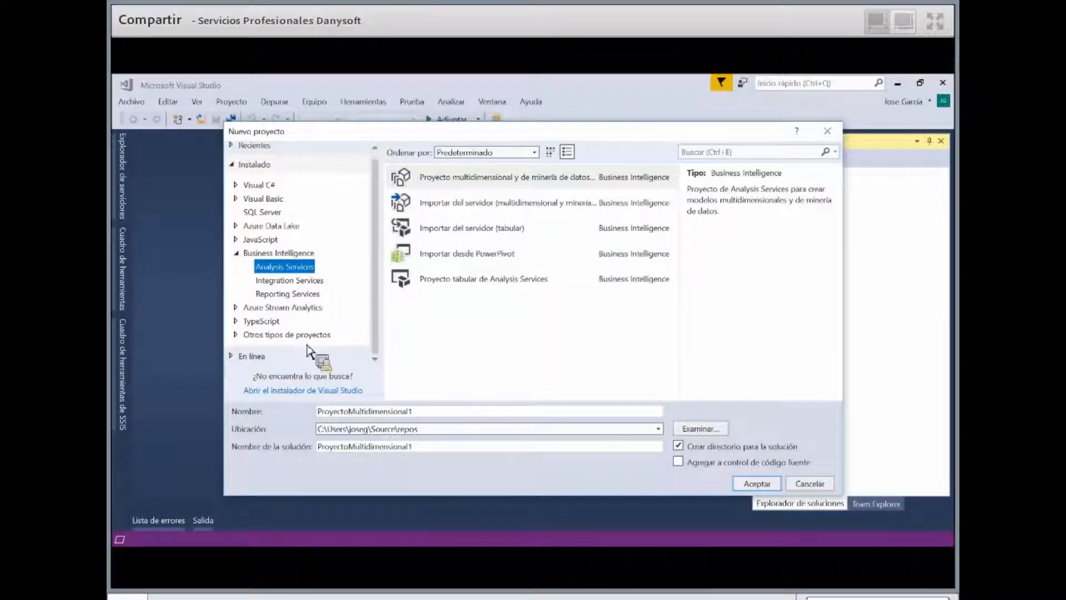
{"action": "key", "text": "Down"}
{"action": "key", "text": "Down"}
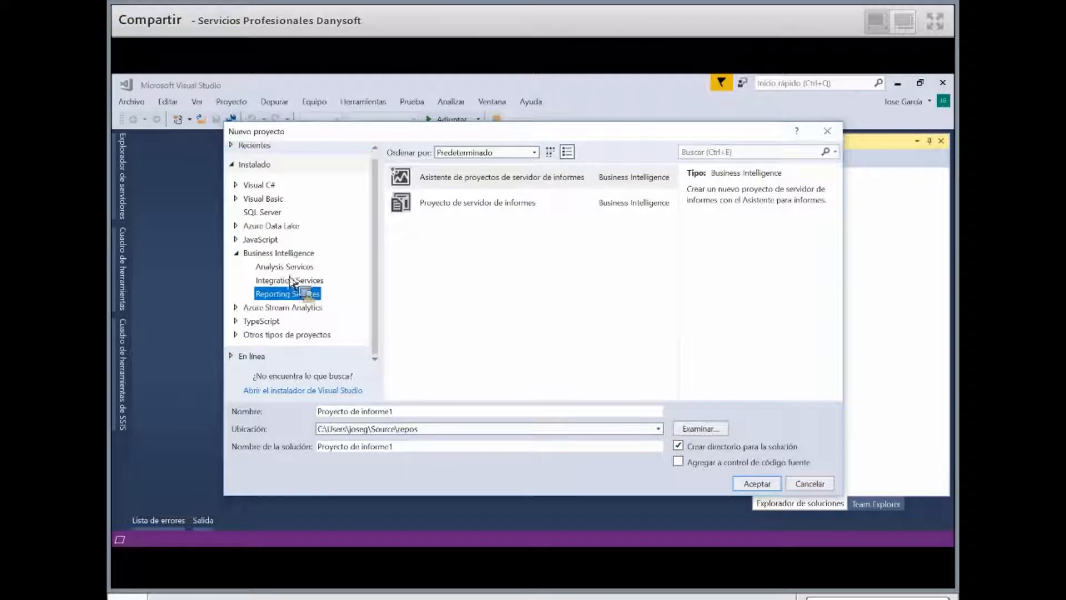
{"action": "key", "text": "Up"}
{"action": "key", "text": "Up"}
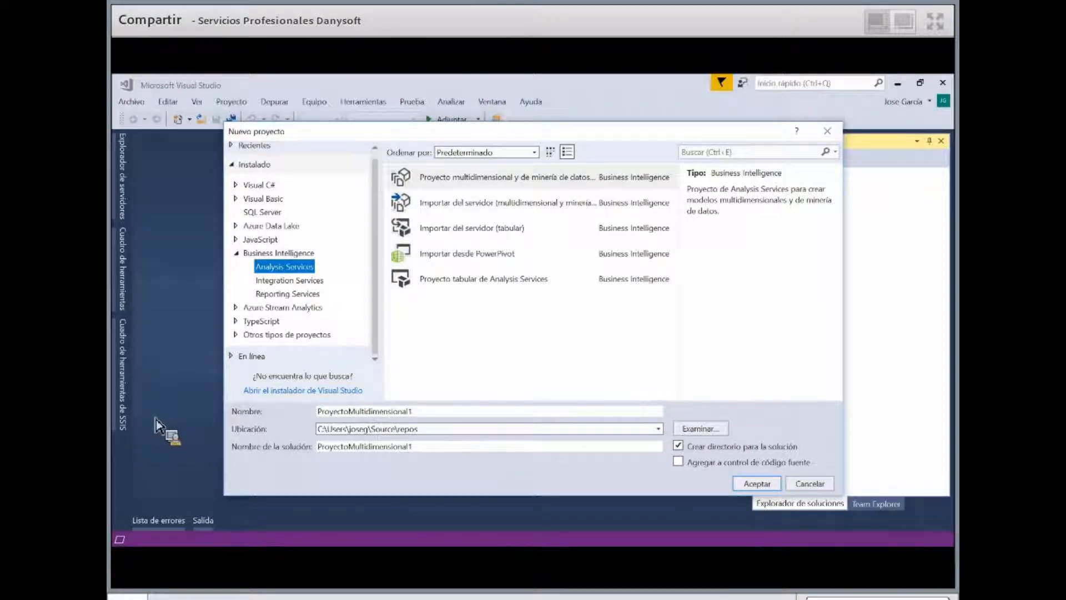
Create an Analysis Services tabular project (Proyecto tabular de Analysis Services) named VentasInternet
{"action": "left_click_drag", "start_coordinate": [414, 412], "coordinate": [154, 419]}
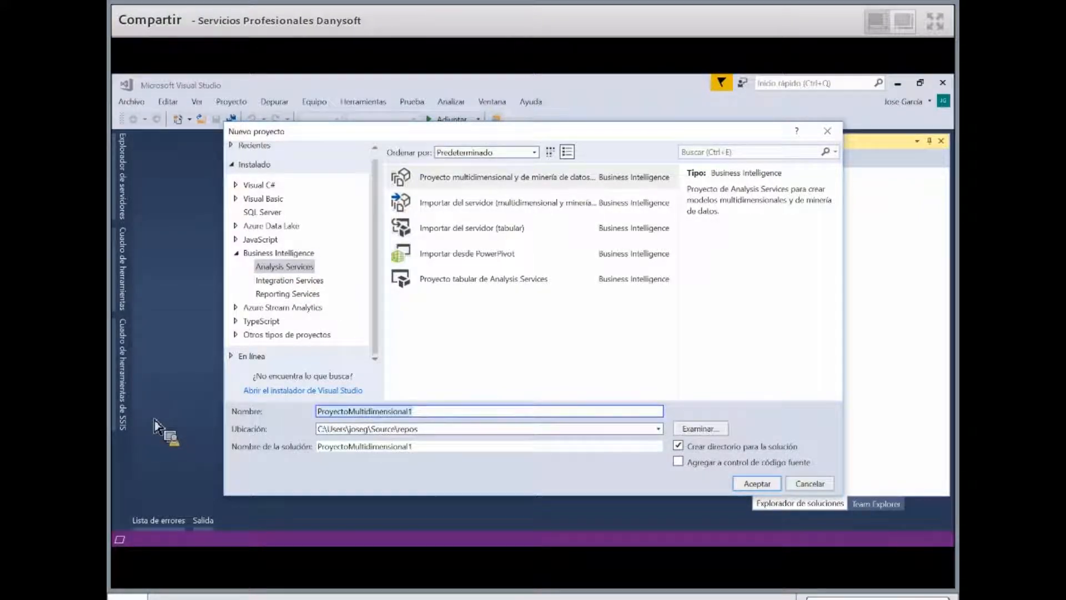
{"action": "type", "text": "Ve"}
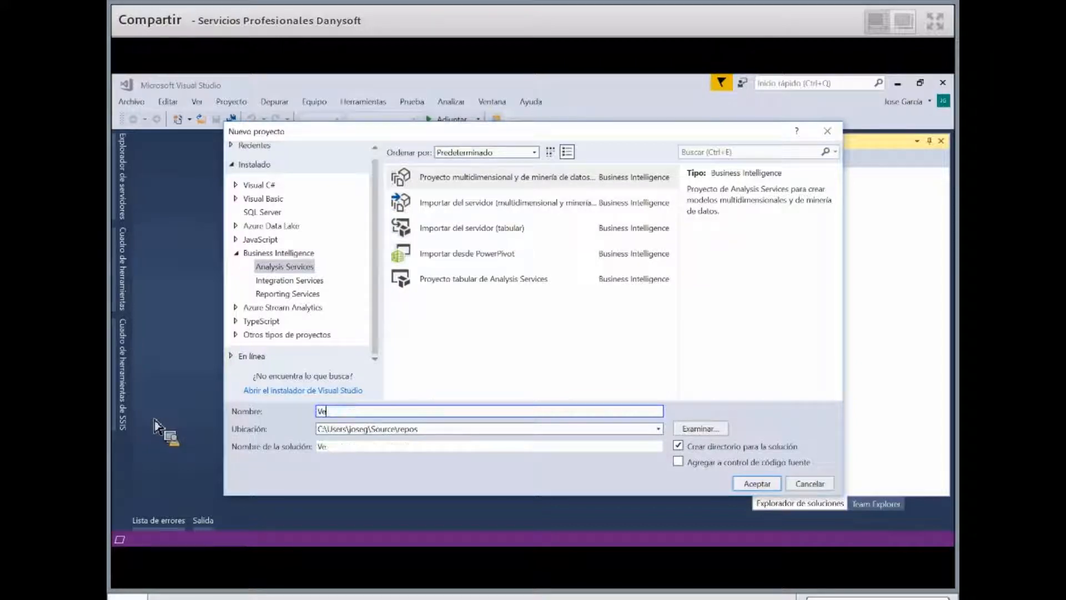
{"action": "type", "text": "ntas Inte"}
{"action": "key", "text": "BackSpace"}
{"action": "key", "text": "BackSpace"}
{"action": "type", "text": "Internet"}
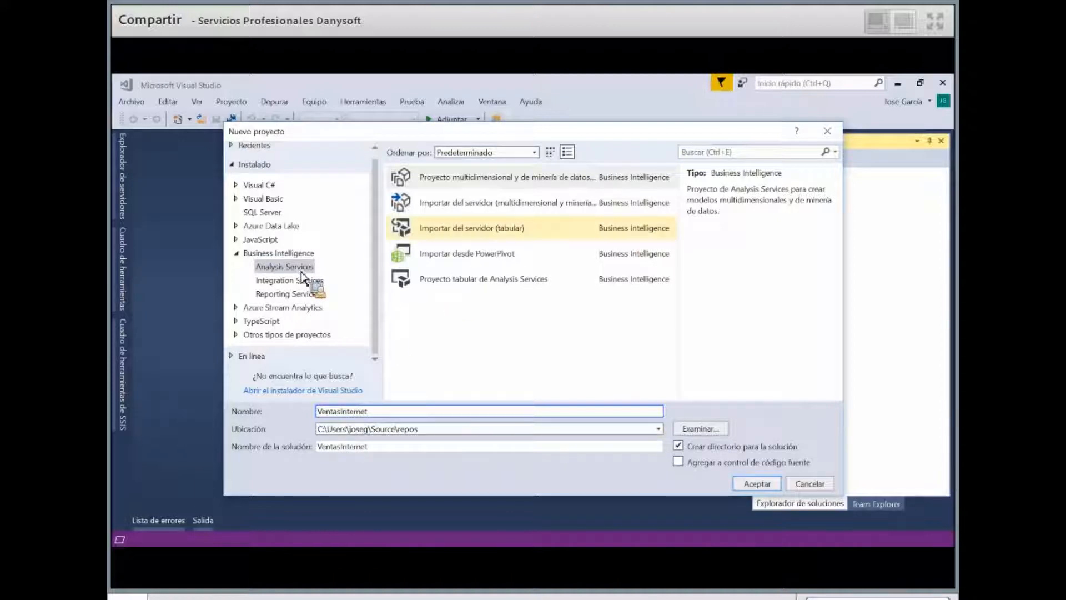
{"action": "left_click", "coordinate": [501, 289]}
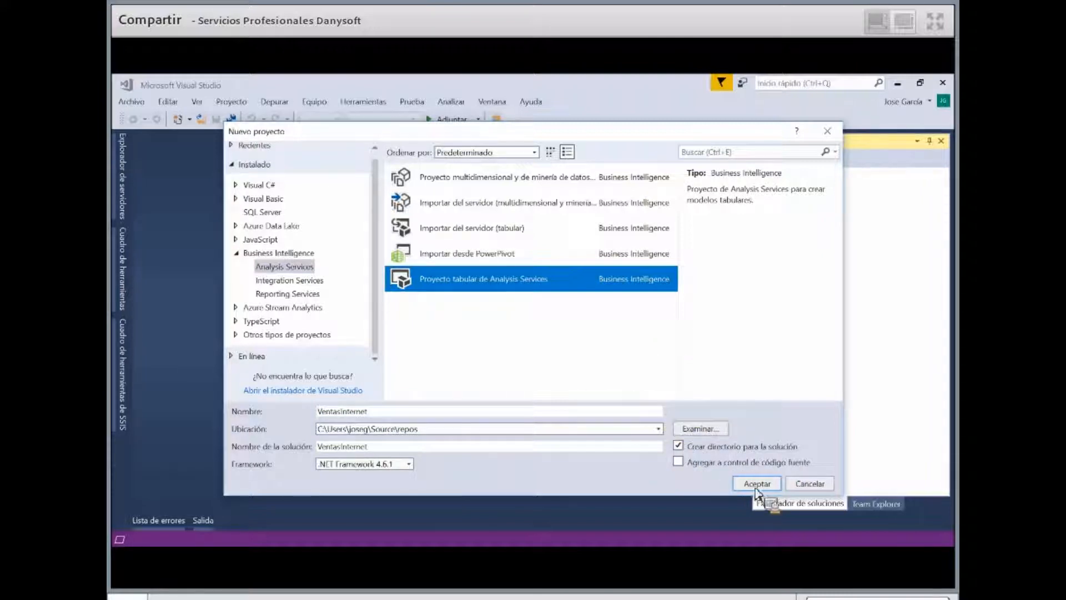
{"action": "key", "text": "Return"}
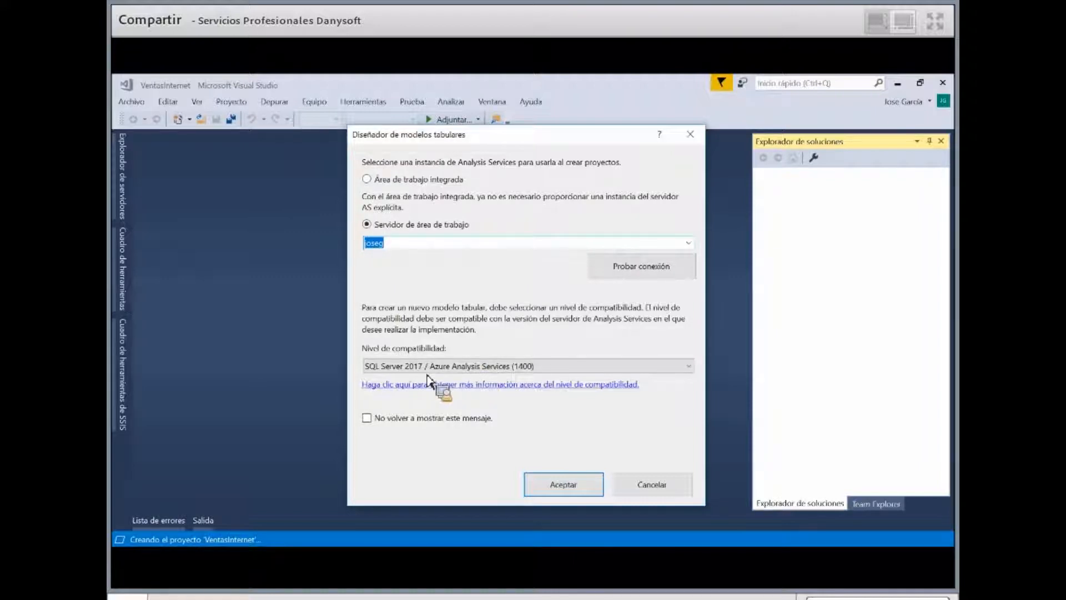
Test the workspace server connection and accept the model settings with compatibility level SQL Server 2017 / Azure Analysis Services (1400)
{"action": "left_click", "coordinate": [532, 369]}
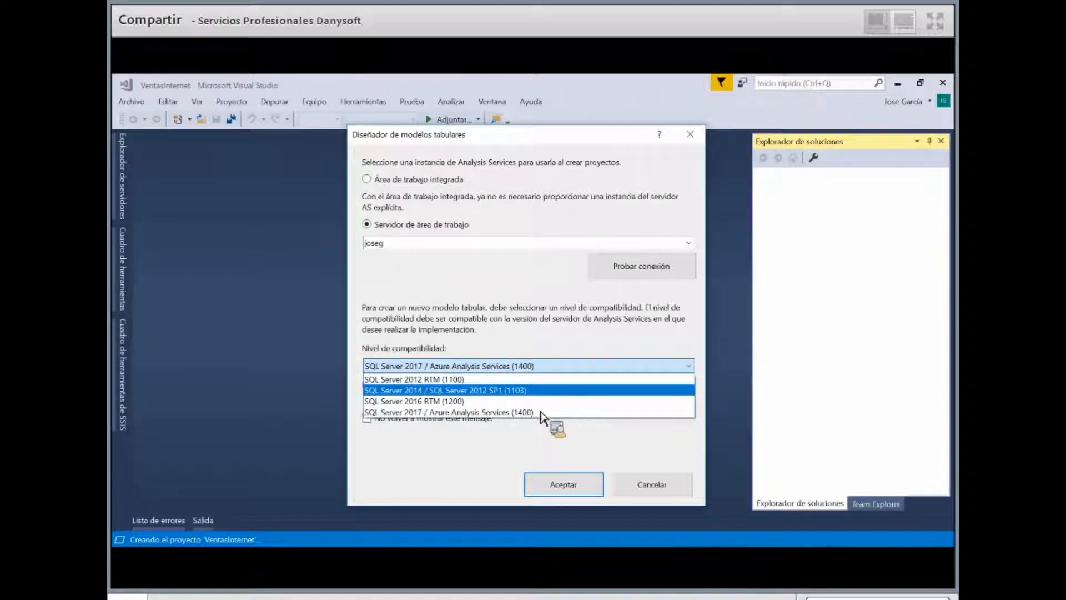
{"action": "left_click", "coordinate": [525, 364]}
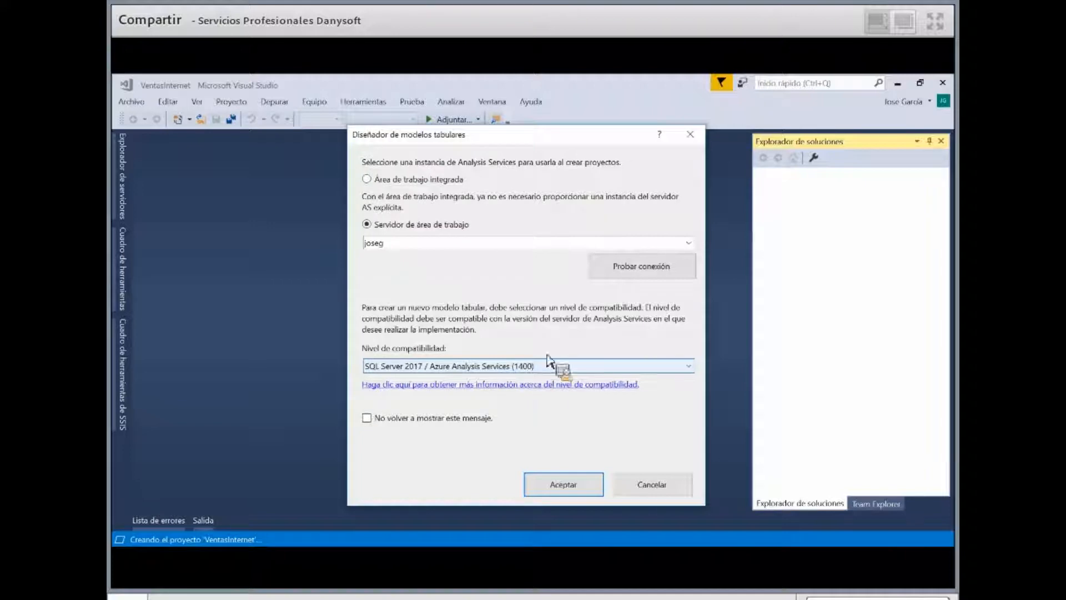
{"action": "left_click", "coordinate": [641, 266]}
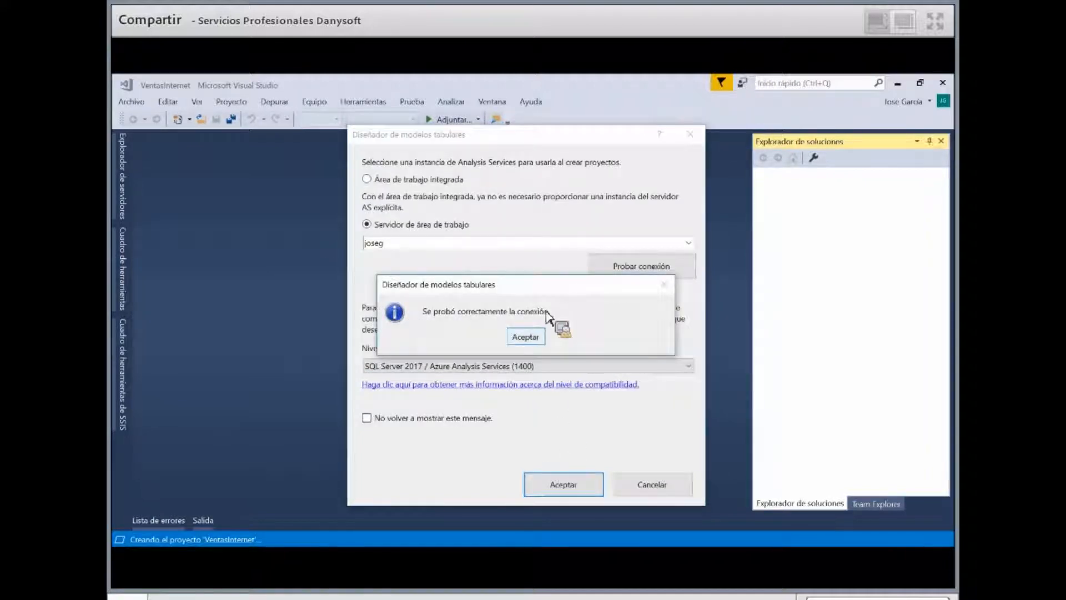
{"action": "key", "text": "Return"}
{"action": "key", "text": "Return"}
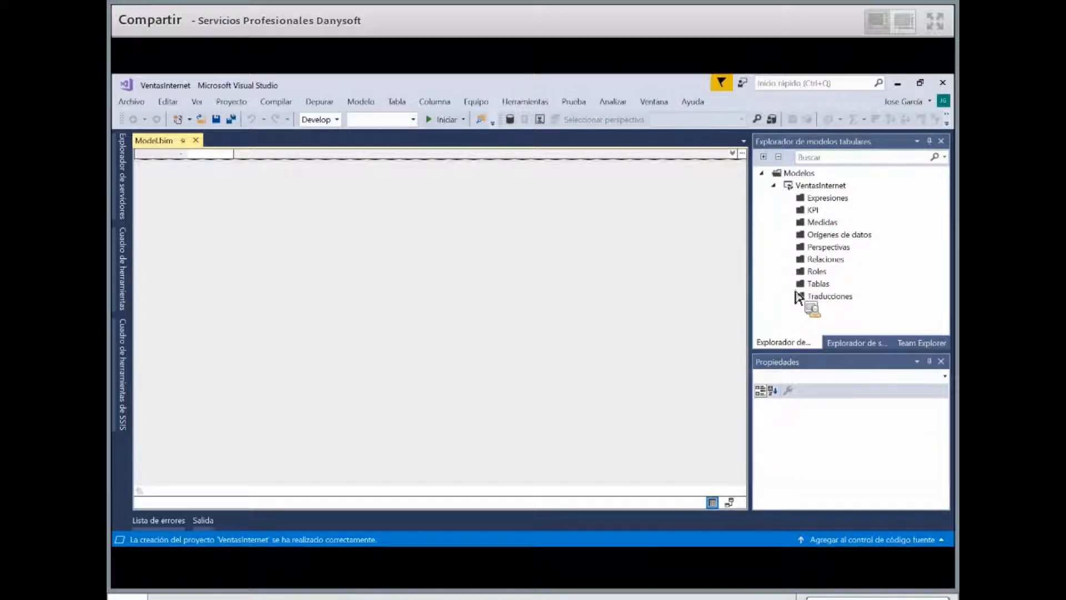
Examine the file properties of Model.bim, including its DirectQuery mode setting
{"action": "left_click", "coordinate": [843, 344]}
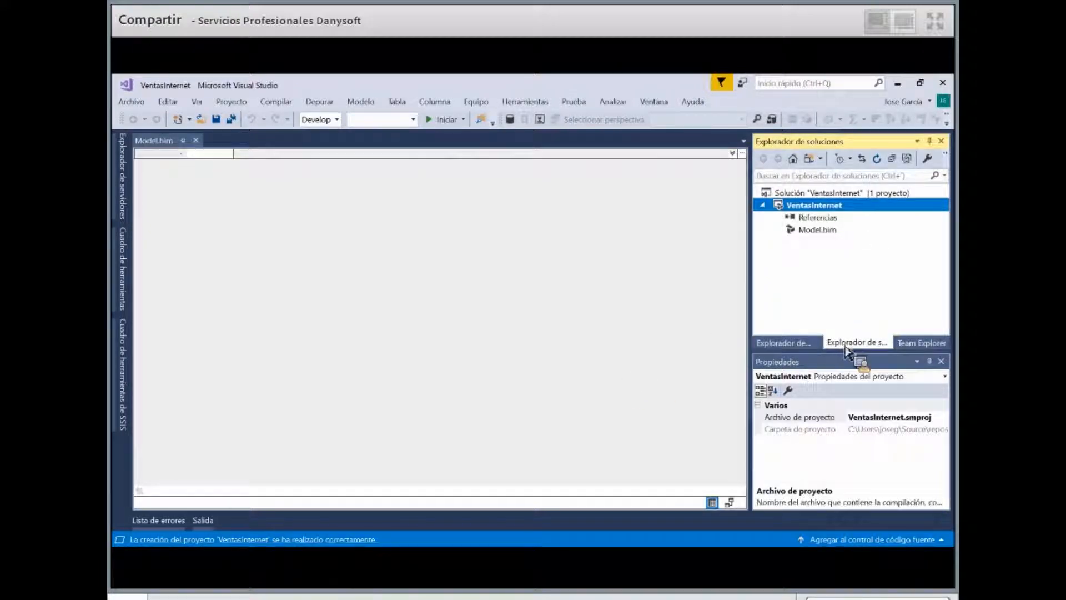
{"action": "left_click", "coordinate": [805, 231]}
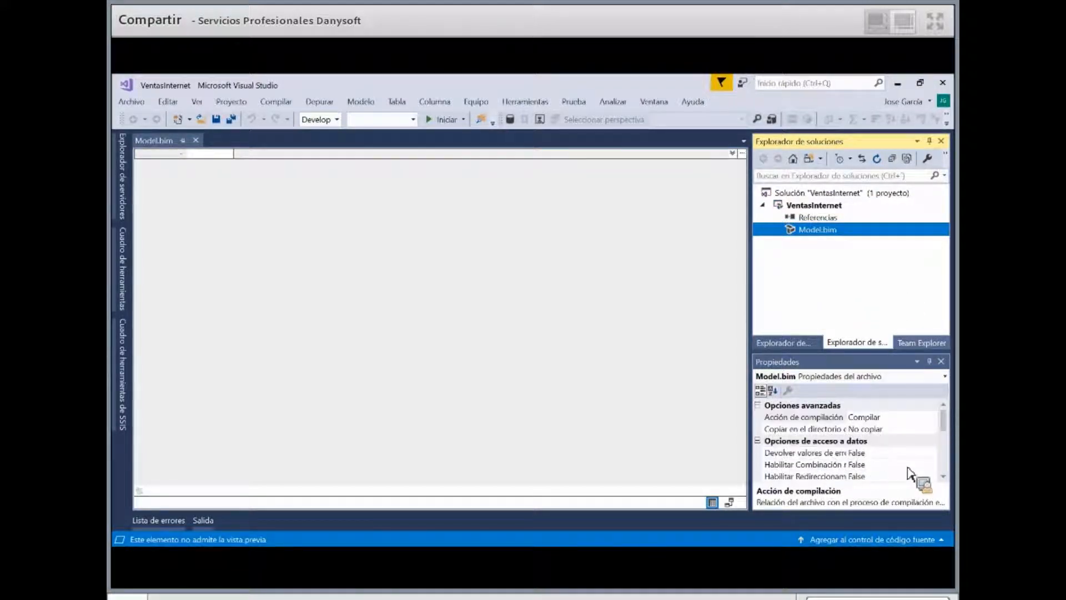
{"action": "left_click", "coordinate": [943, 477]}
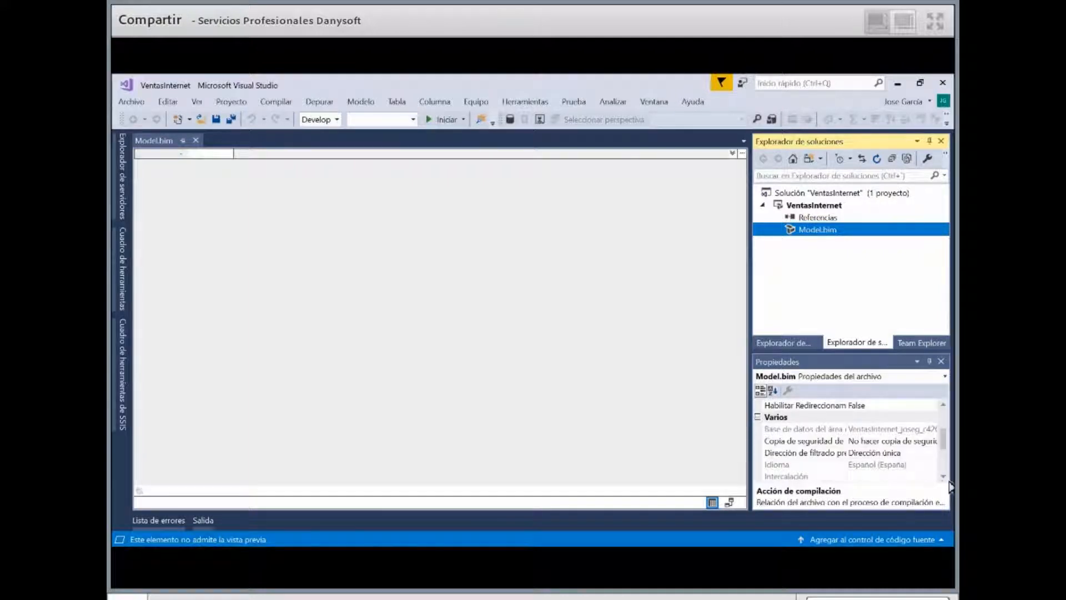
{"action": "scroll", "coordinate": [828, 460], "scroll_direction": "down", "scroll_amount": 1}
{"action": "scroll", "coordinate": [844, 461], "scroll_direction": "down", "scroll_amount": 1}
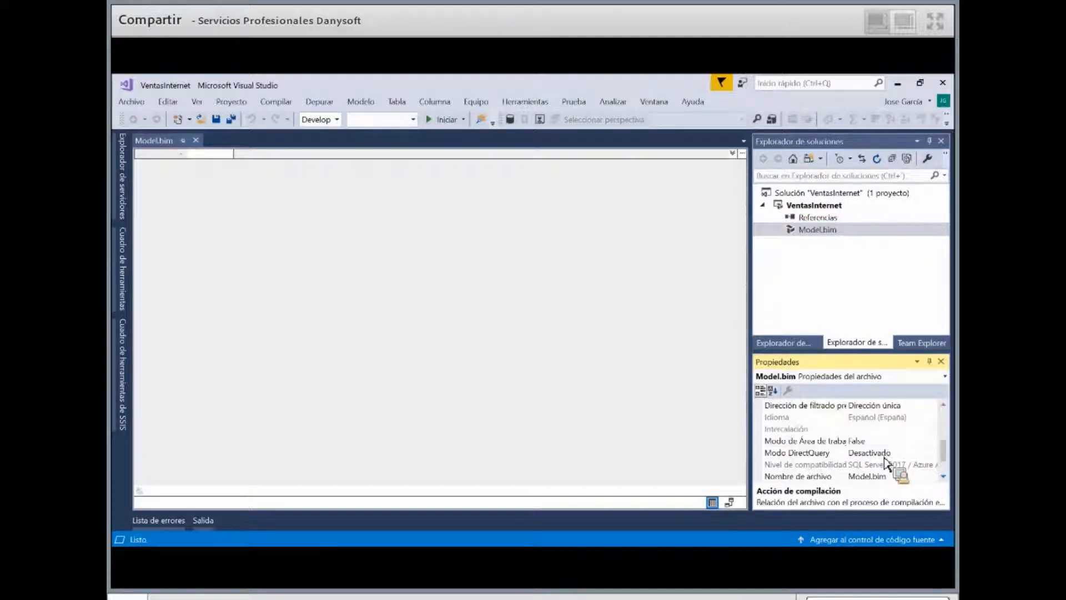
{"action": "left_click", "coordinate": [939, 454]}
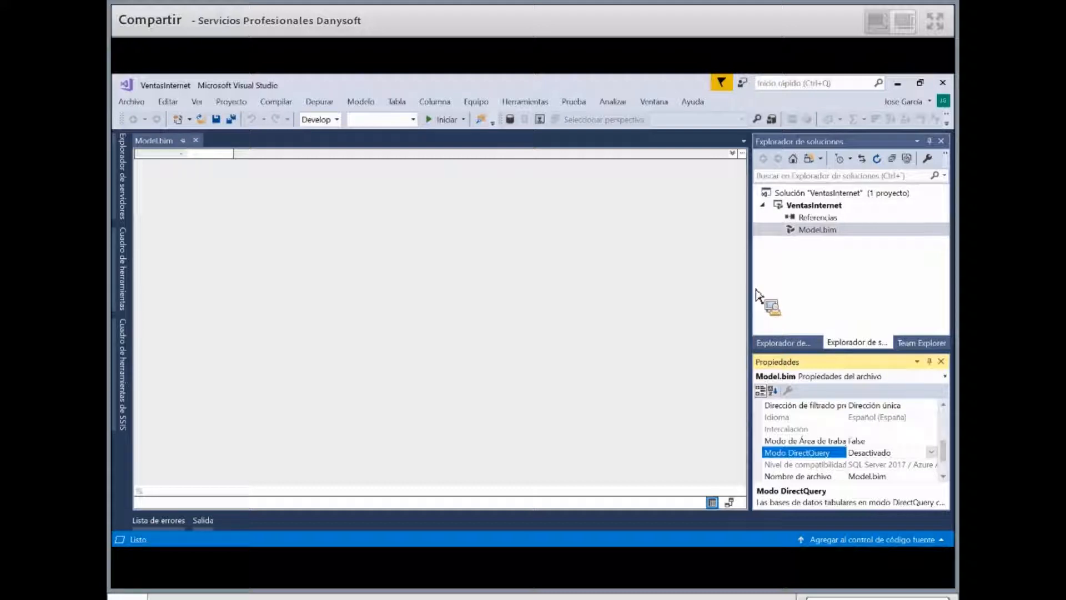
{"action": "left_click_drag", "start_coordinate": [943, 454], "coordinate": [942, 401]}
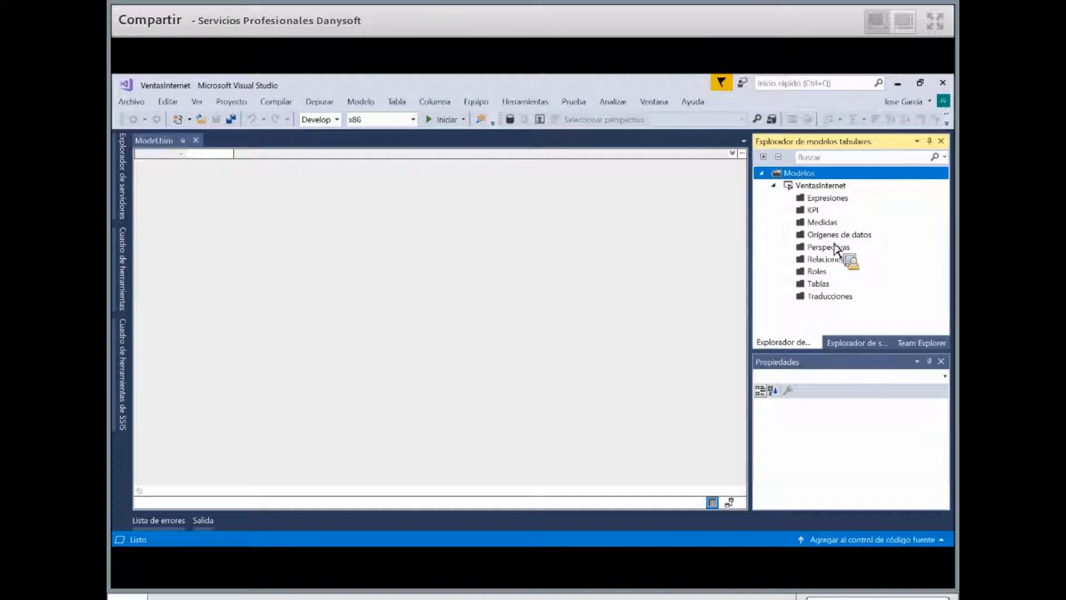
Start importing from a new SQL Server database data source and enter the server name
{"action": "left_click", "coordinate": [823, 223]}
{"action": "right_click", "coordinate": [826, 237]}
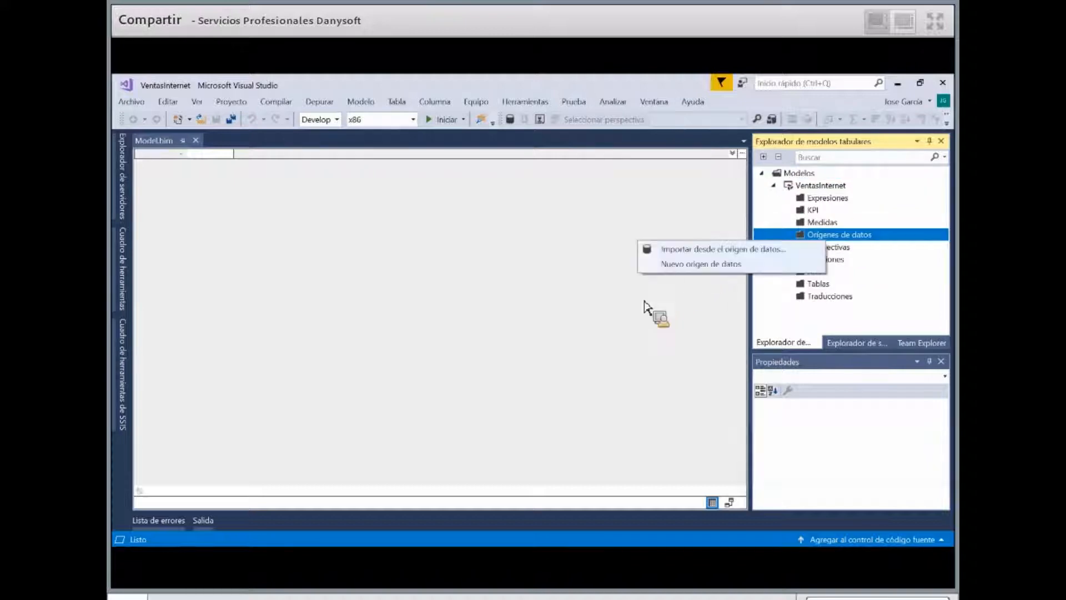
{"action": "left_click", "coordinate": [723, 249]}
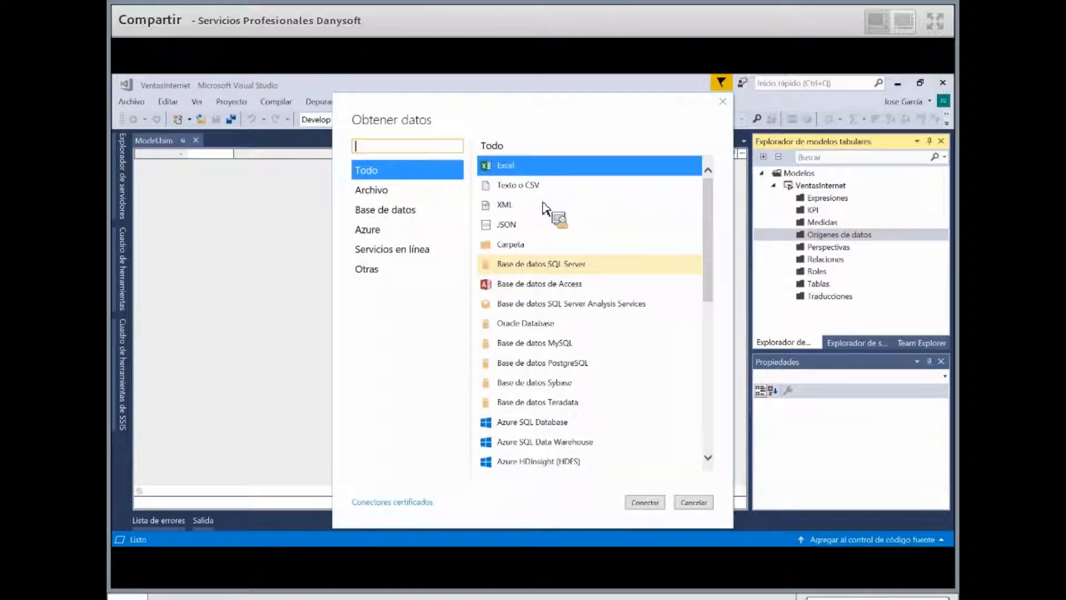
{"action": "left_click", "coordinate": [385, 209]}
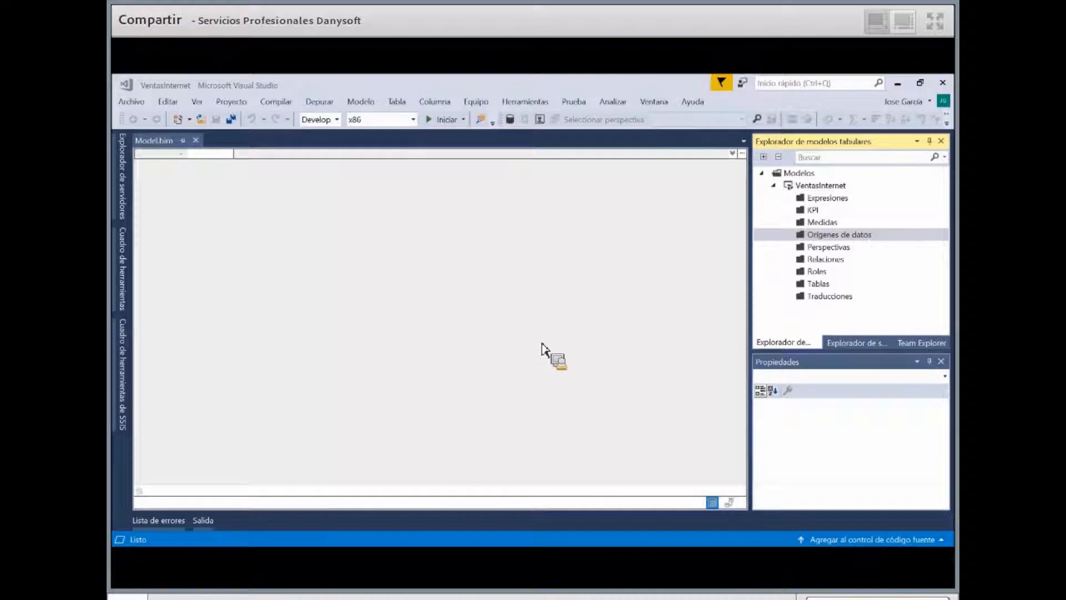
{"action": "type", "text": "jose"}
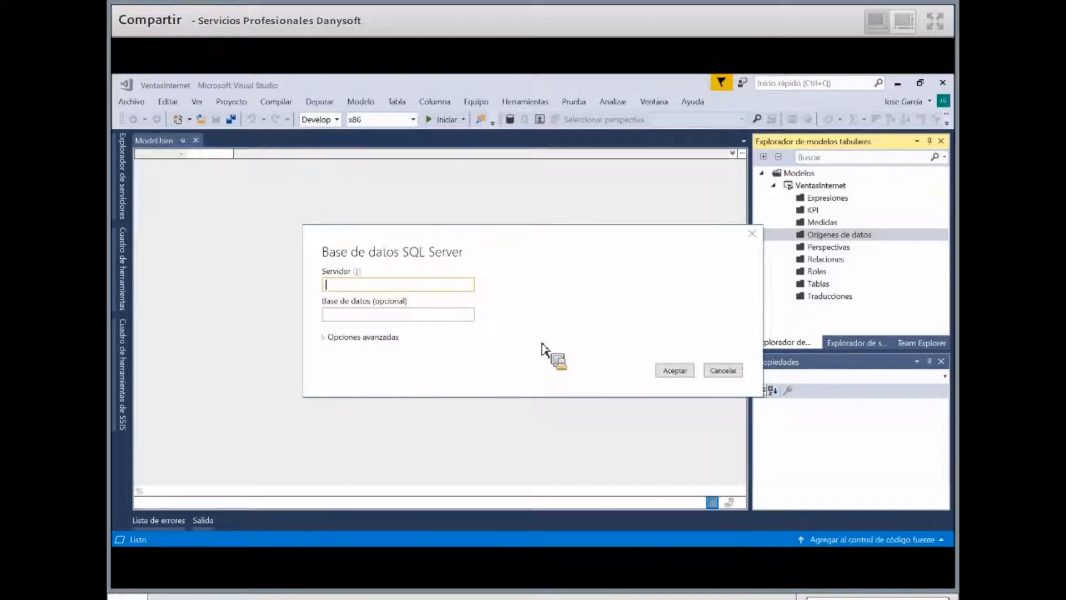
{"action": "type", "text": "g"}
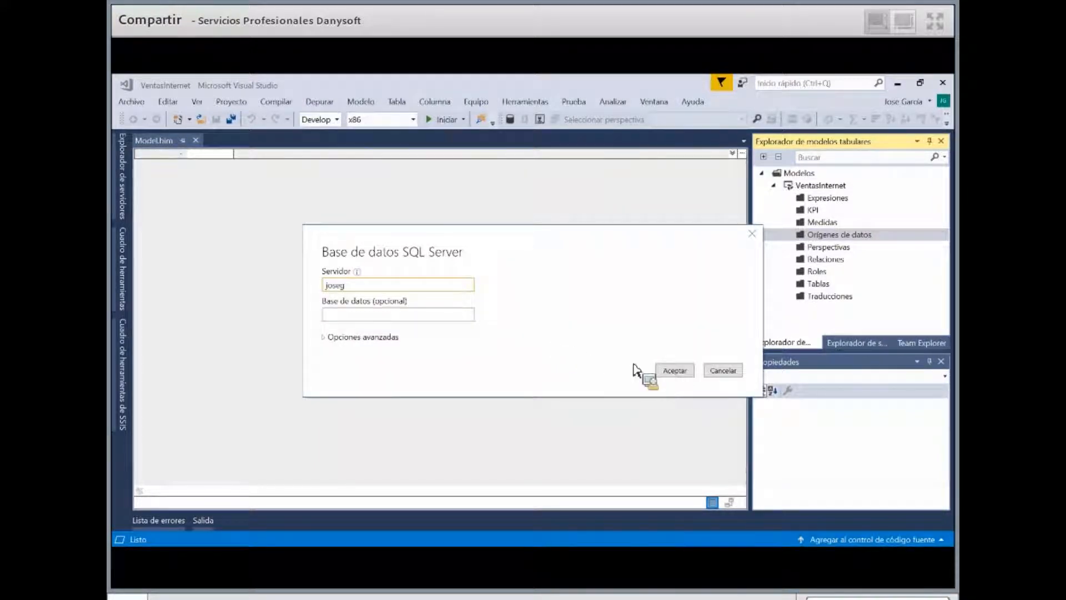
{"action": "key", "text": "Return"}
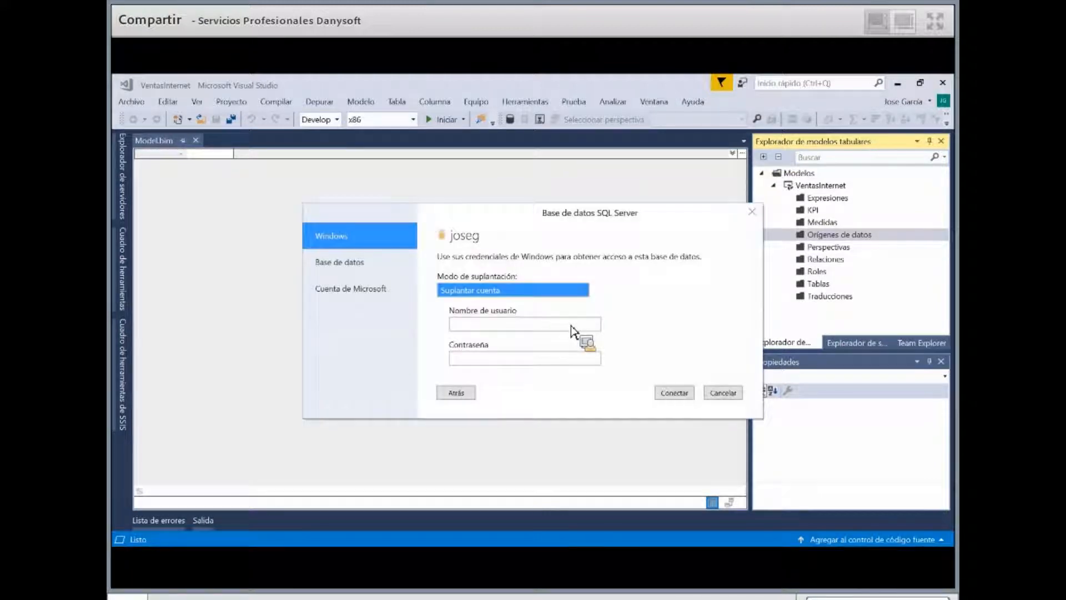
Authenticate with Windows account impersonation by entering the user name and password, and respond to the encryption support prompt
{"action": "left_click", "coordinate": [572, 326]}
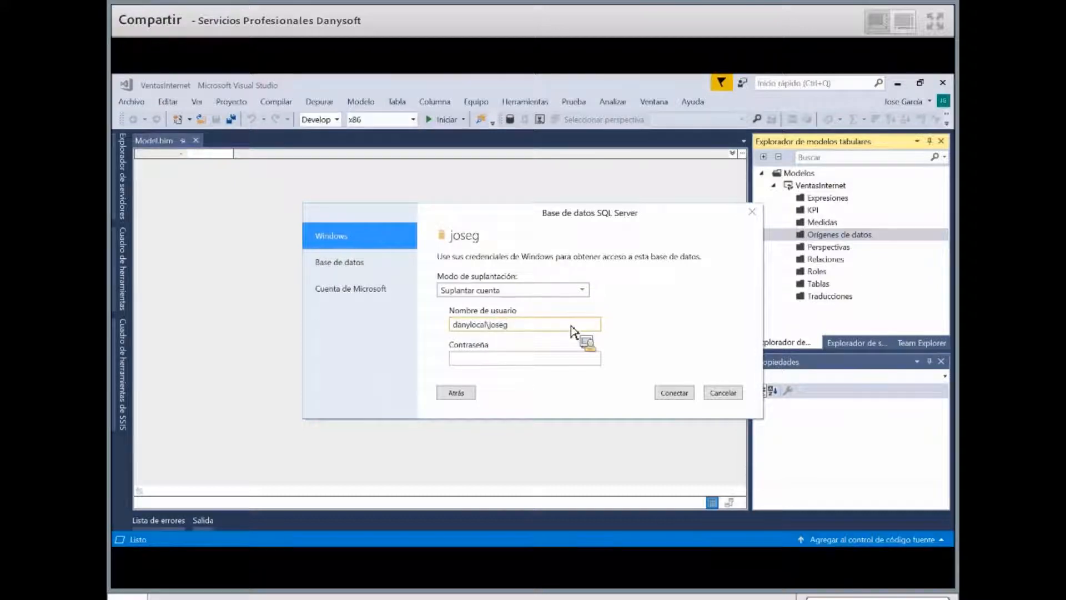
{"action": "type", "text": "••••"}
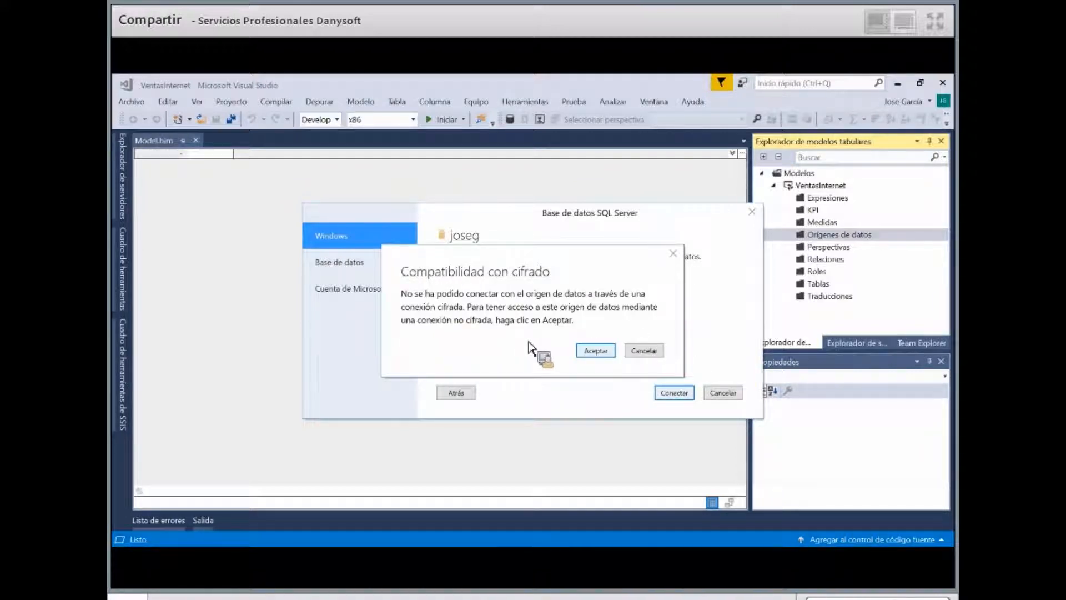
{"action": "left_click", "coordinate": [636, 348]}
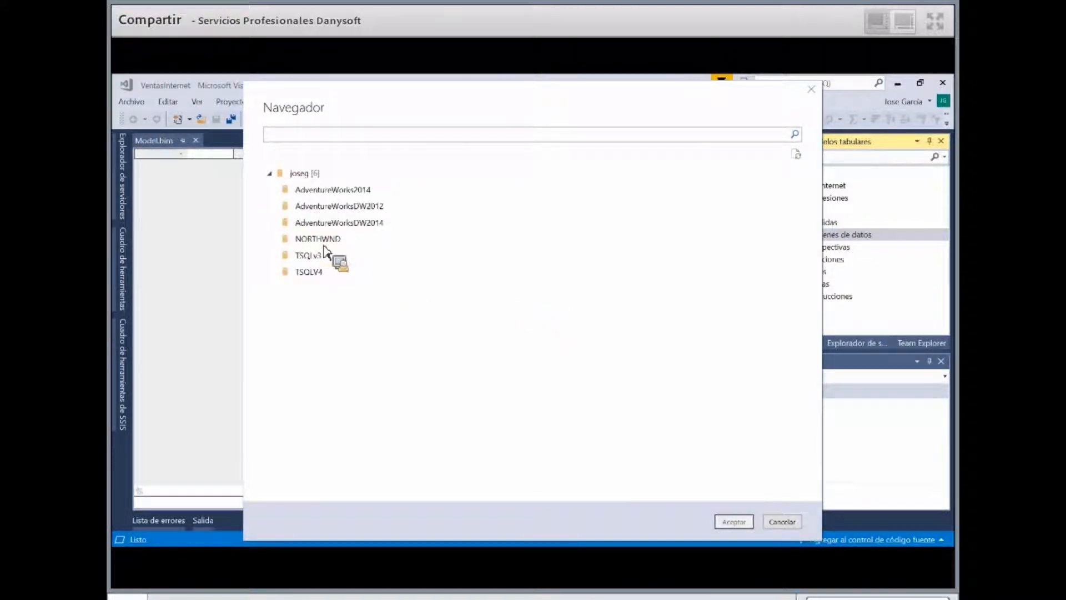
Choose the AdventureWorksDW2014 database and mark its DimCustomer and DimDate tables for import
{"action": "left_click", "coordinate": [361, 225]}
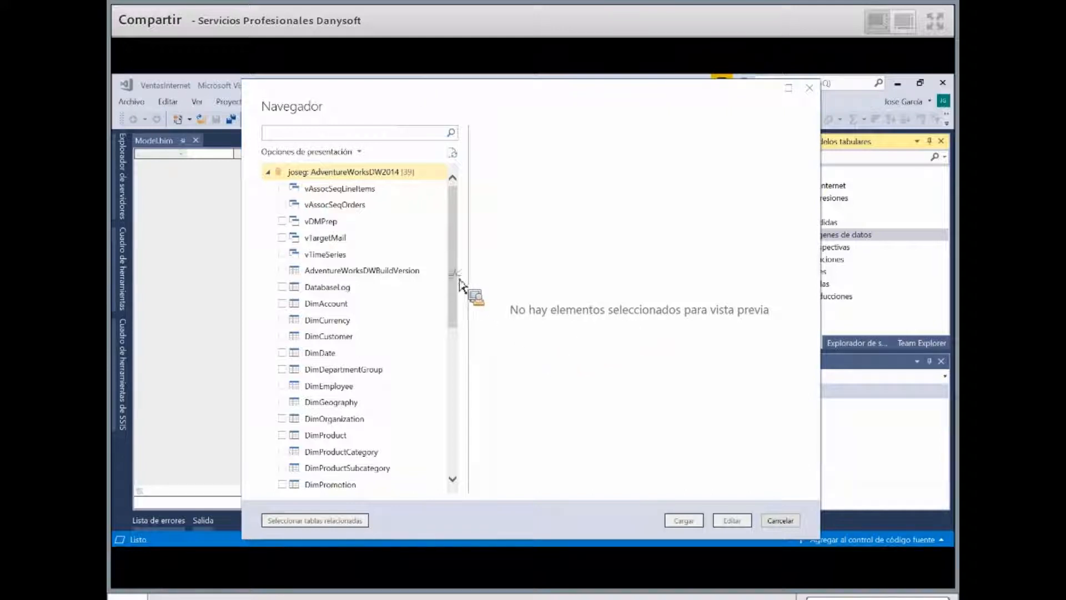
{"action": "left_click_drag", "start_coordinate": [455, 321], "coordinate": [454, 443]}
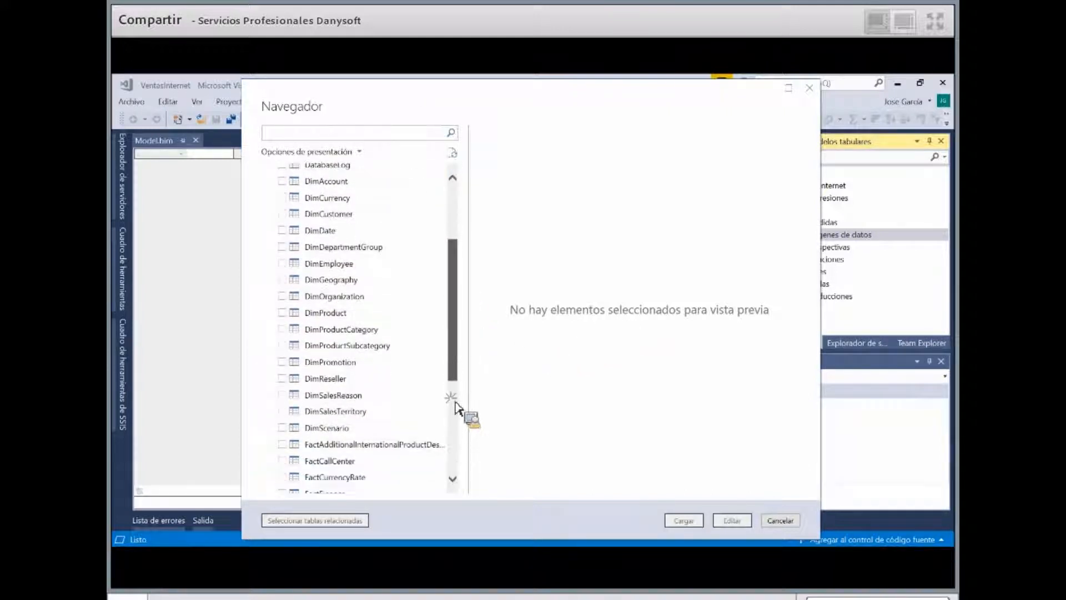
{"action": "left_click_drag", "start_coordinate": [454, 276], "coordinate": [459, 380]}
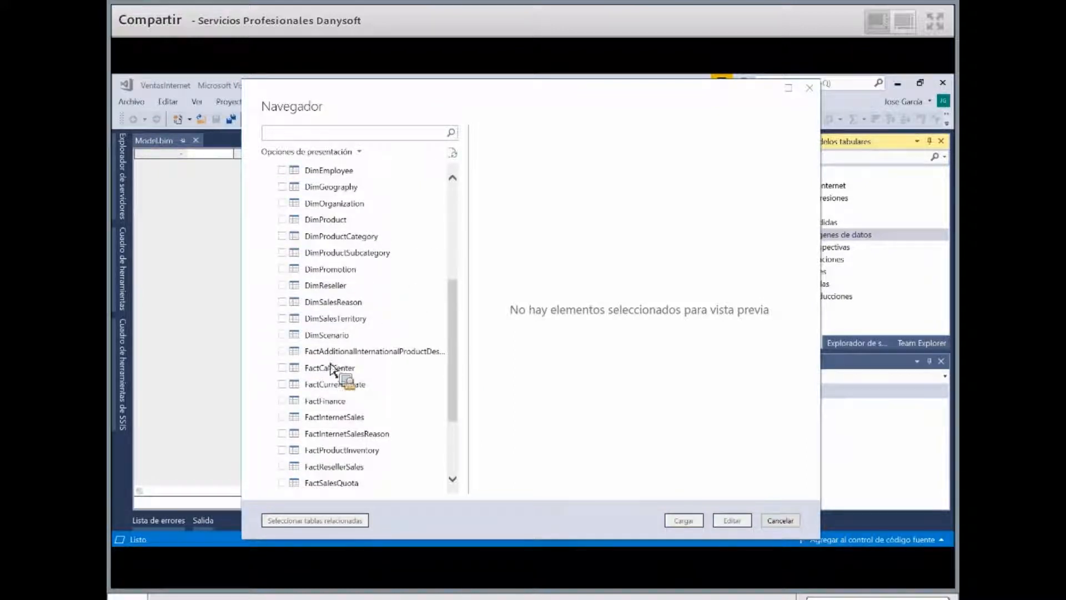
{"action": "scroll", "coordinate": [338, 420], "scroll_direction": "up", "scroll_amount": 4}
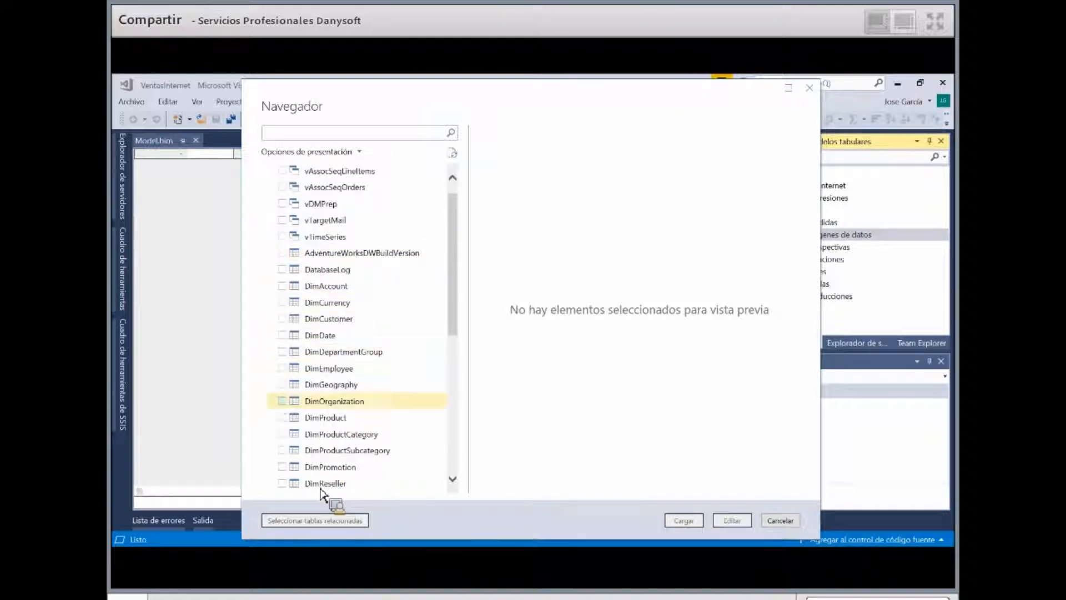
{"action": "scroll", "coordinate": [327, 433], "scroll_direction": "down", "scroll_amount": 3}
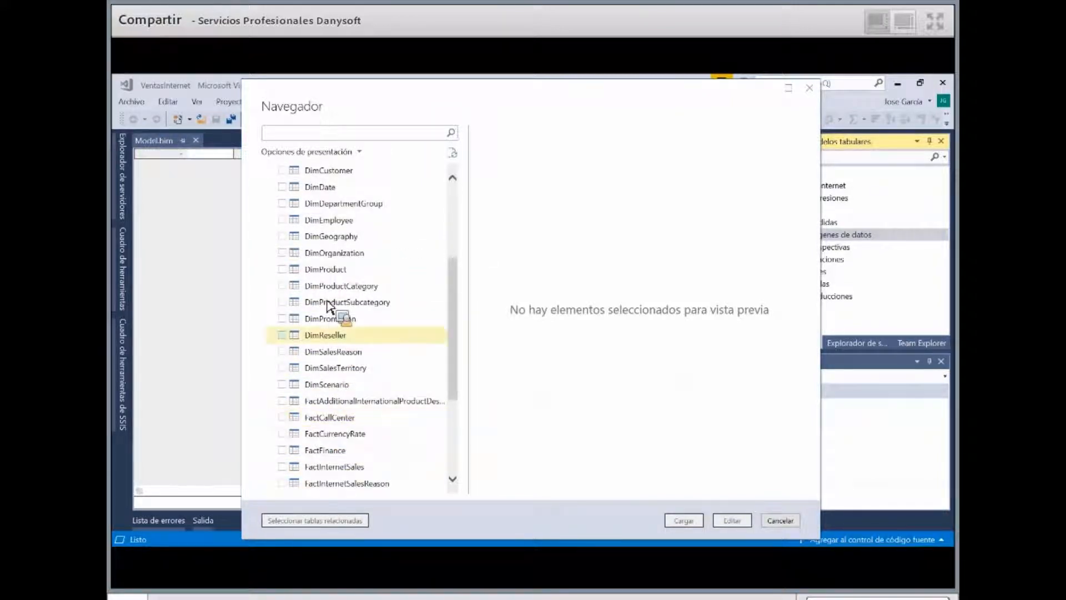
{"action": "scroll", "coordinate": [330, 306], "scroll_direction": "up", "scroll_amount": 3}
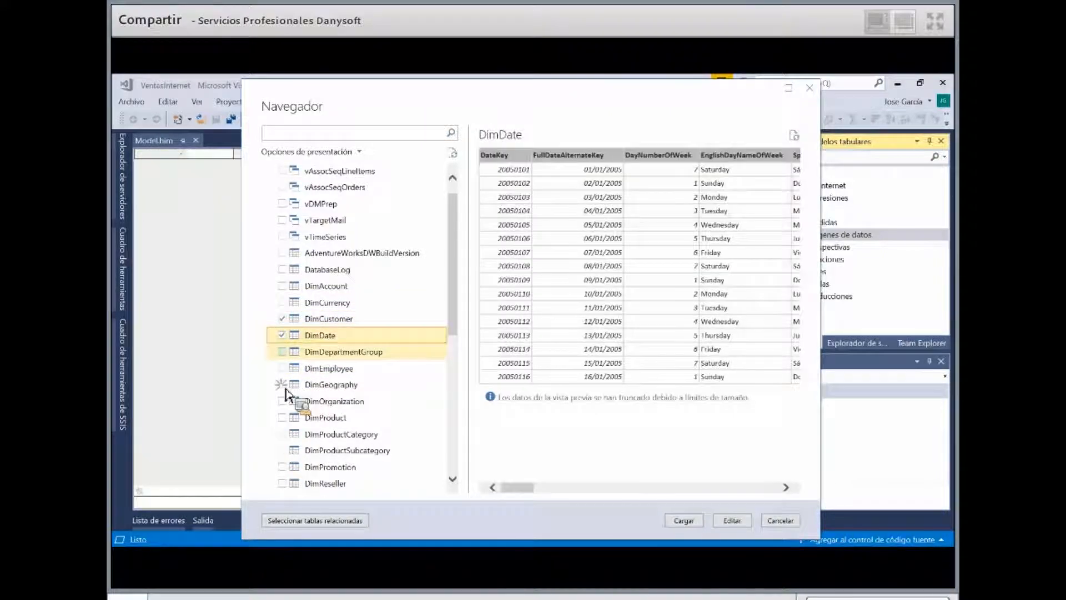
Add DimGeography, DimProduct, DimProductCategory, DimProductSubcategory and FactInternetSales to the selected tables and open the selection for editing in Power Query
{"action": "left_click", "coordinate": [281, 433]}
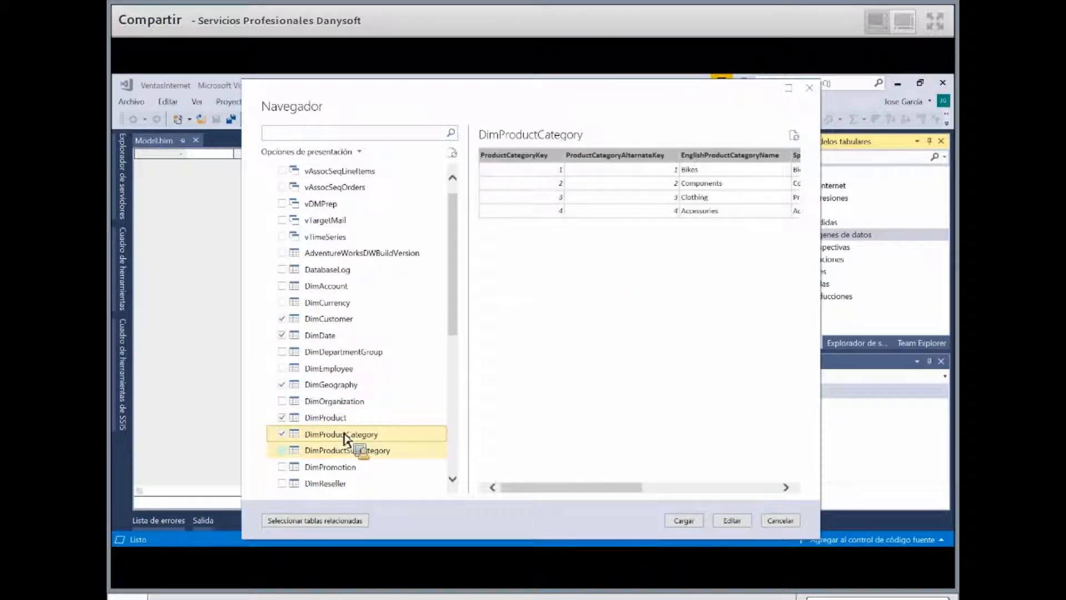
{"action": "key", "text": "Down"}
{"action": "key", "text": "space"}
{"action": "scroll", "coordinate": [345, 436], "scroll_direction": "down", "scroll_amount": 2}
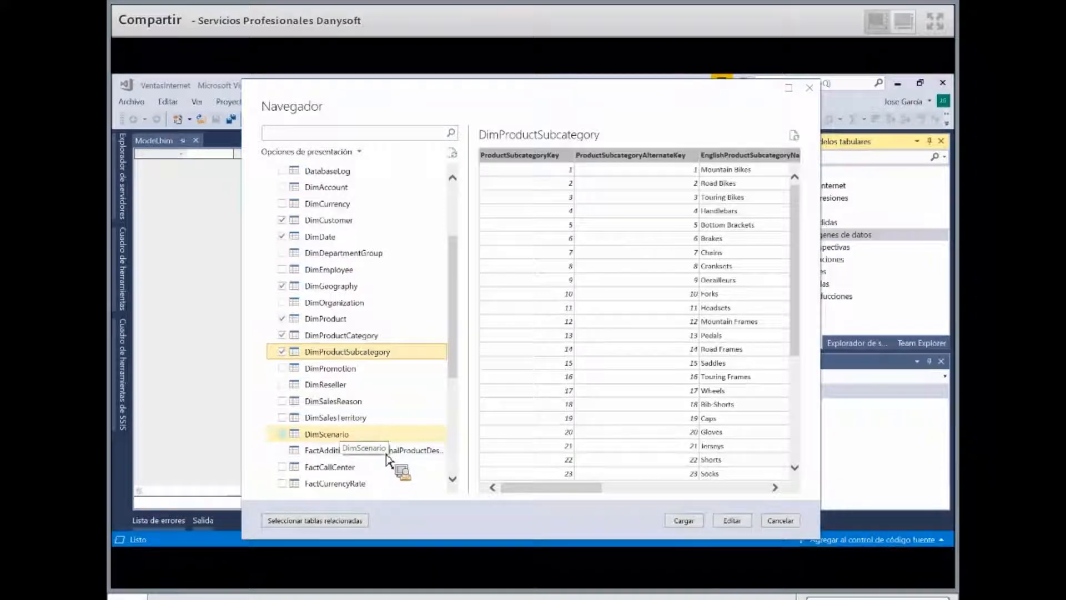
{"action": "scroll", "coordinate": [381, 435], "scroll_direction": "down", "scroll_amount": 3}
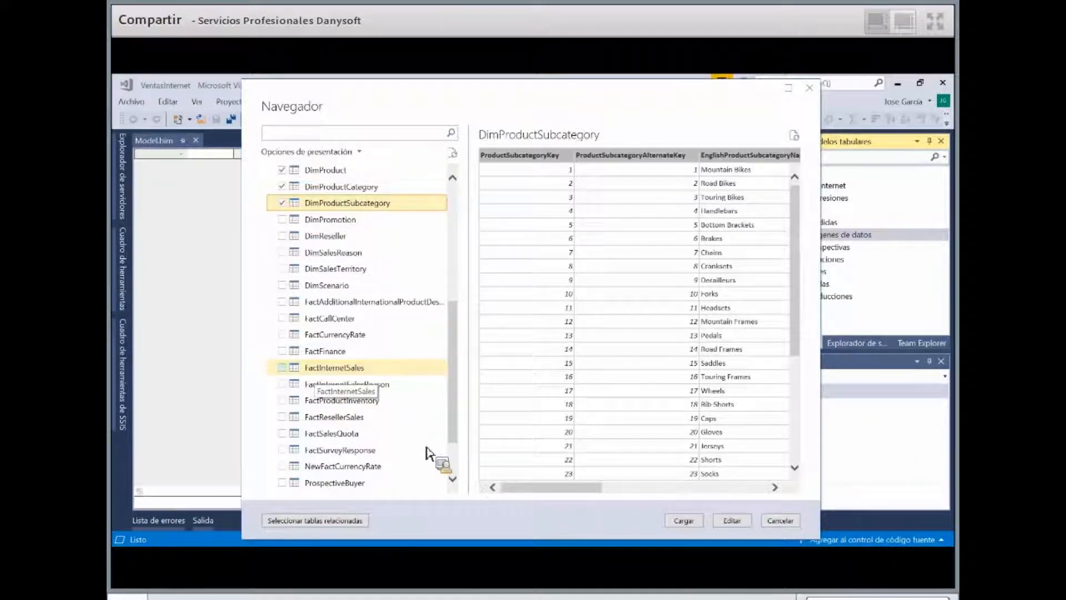
{"action": "left_click", "coordinate": [334, 367]}
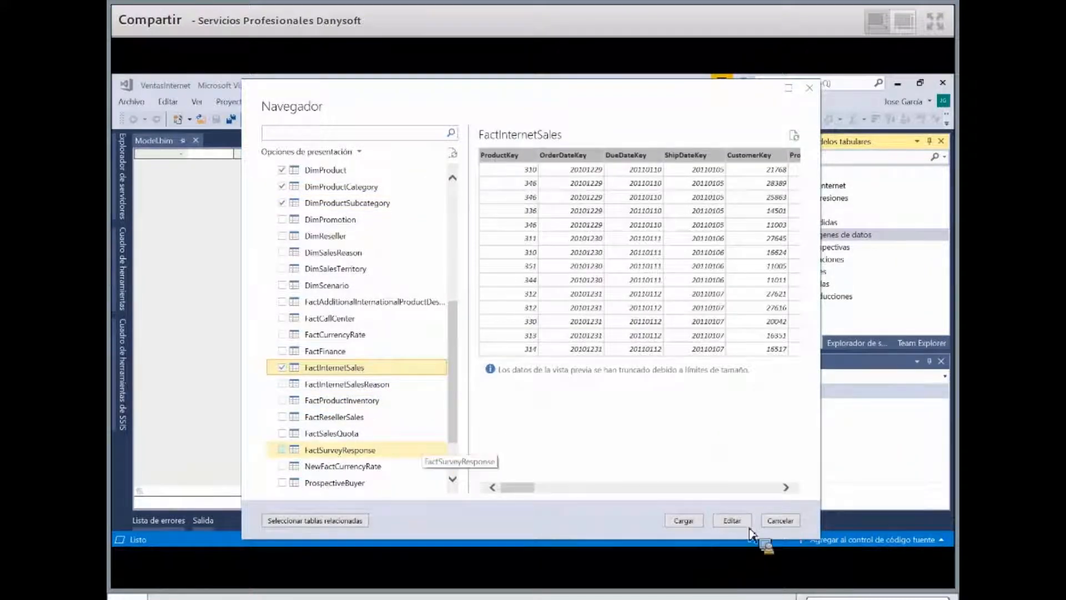
{"action": "left_click", "coordinate": [732, 521]}
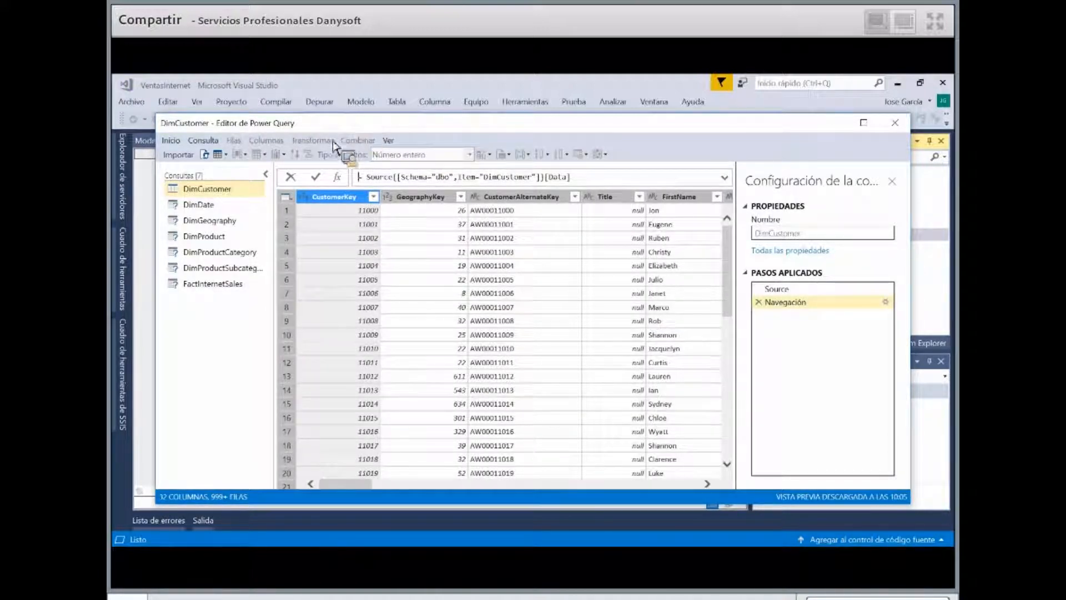
Examine the previews of the dimension and FactInternetSales queries and the available Power Query transformation, row and query commands
{"action": "left_click", "coordinate": [217, 211]}
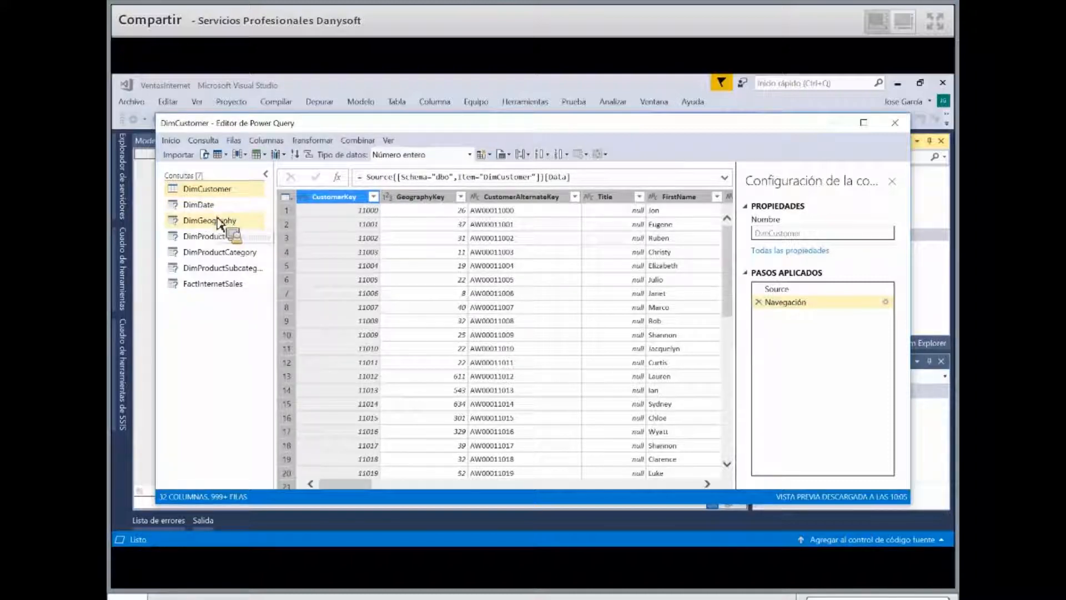
{"action": "left_click", "coordinate": [215, 221]}
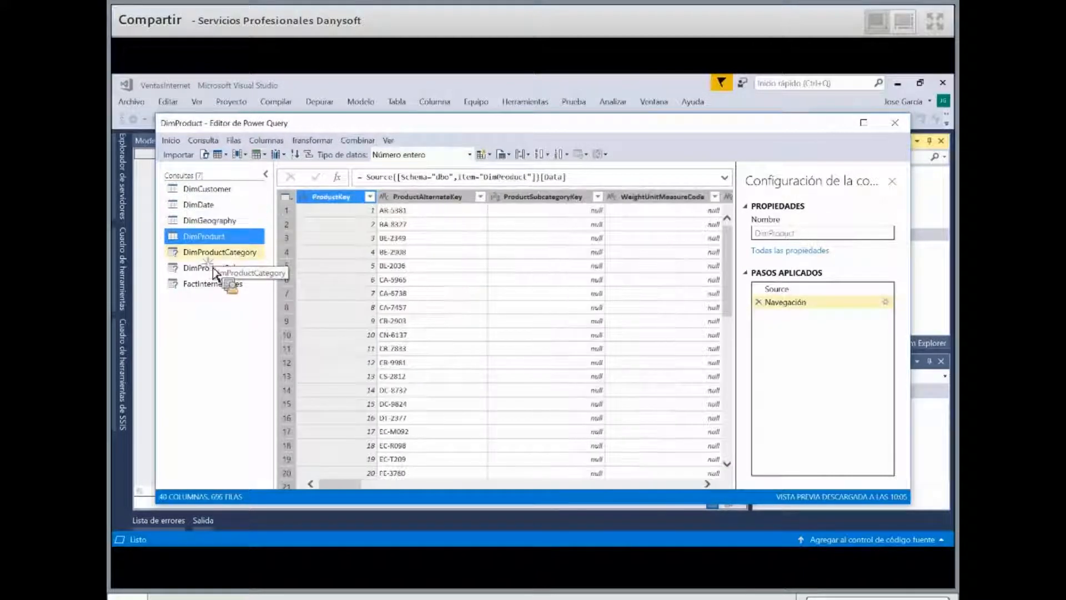
{"action": "left_click", "coordinate": [217, 254]}
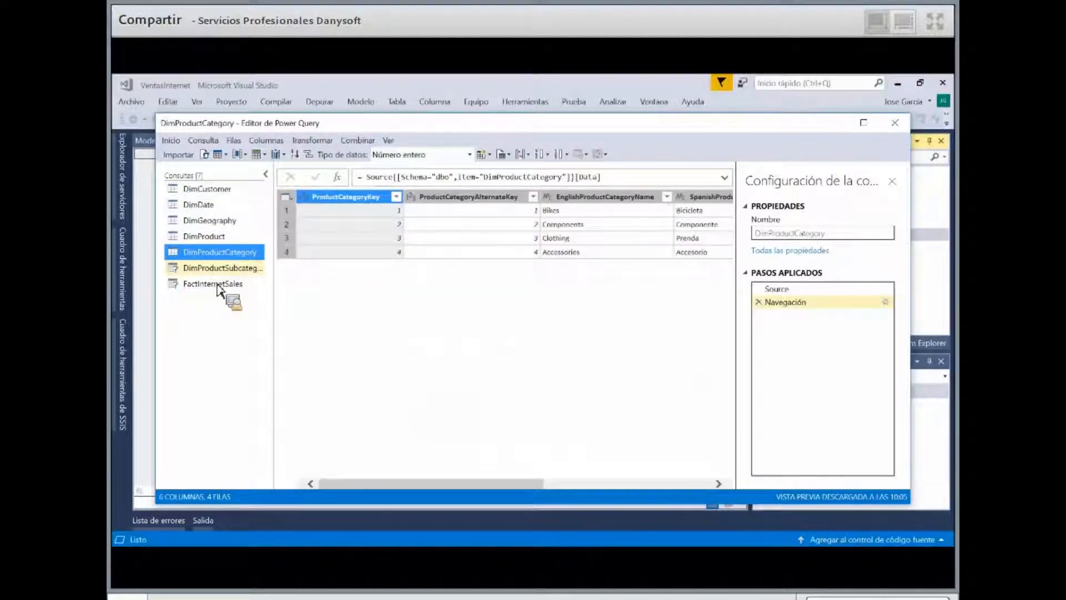
{"action": "left_click", "coordinate": [218, 284]}
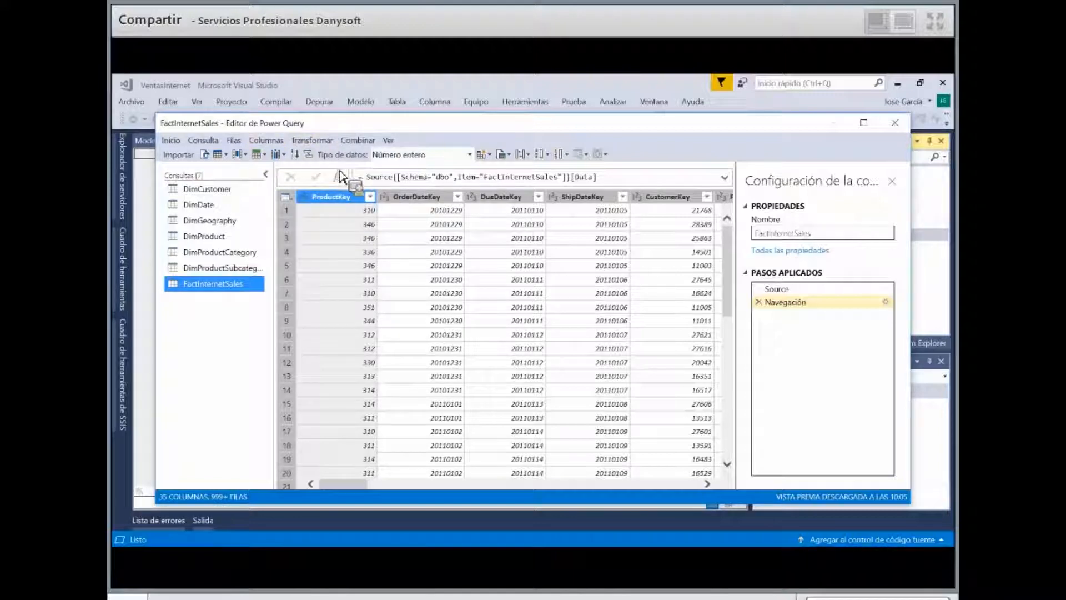
{"action": "left_click", "coordinate": [312, 140]}
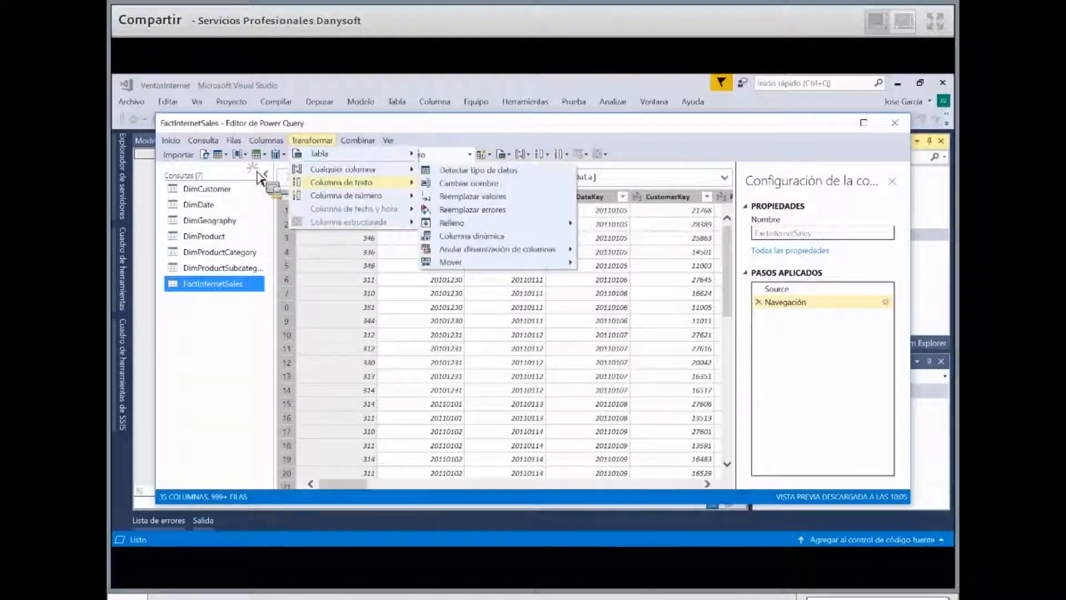
{"action": "left_click", "coordinate": [236, 141]}
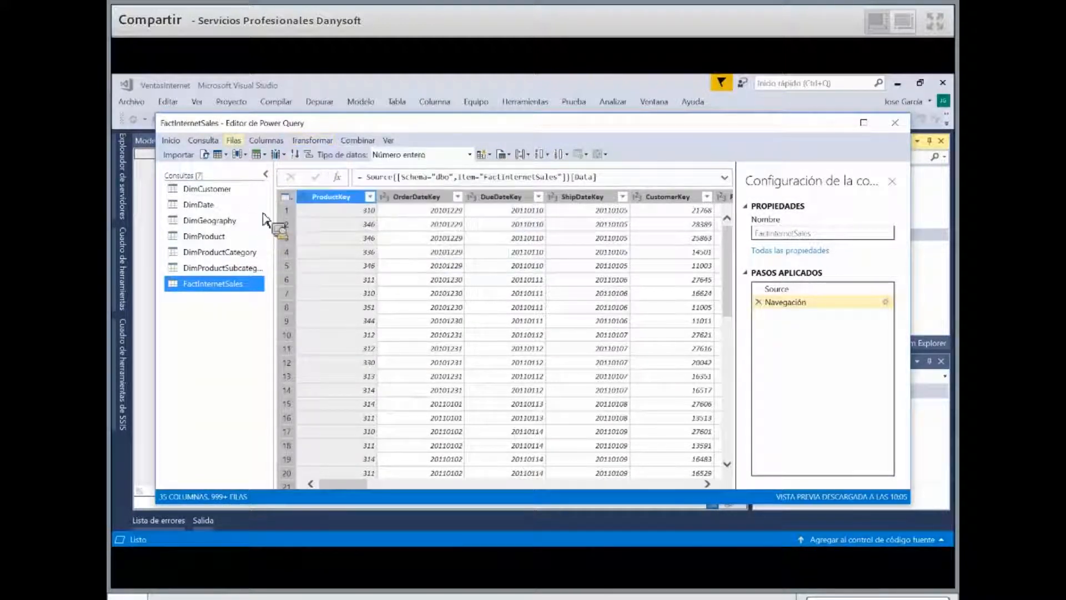
{"action": "left_click", "coordinate": [212, 145]}
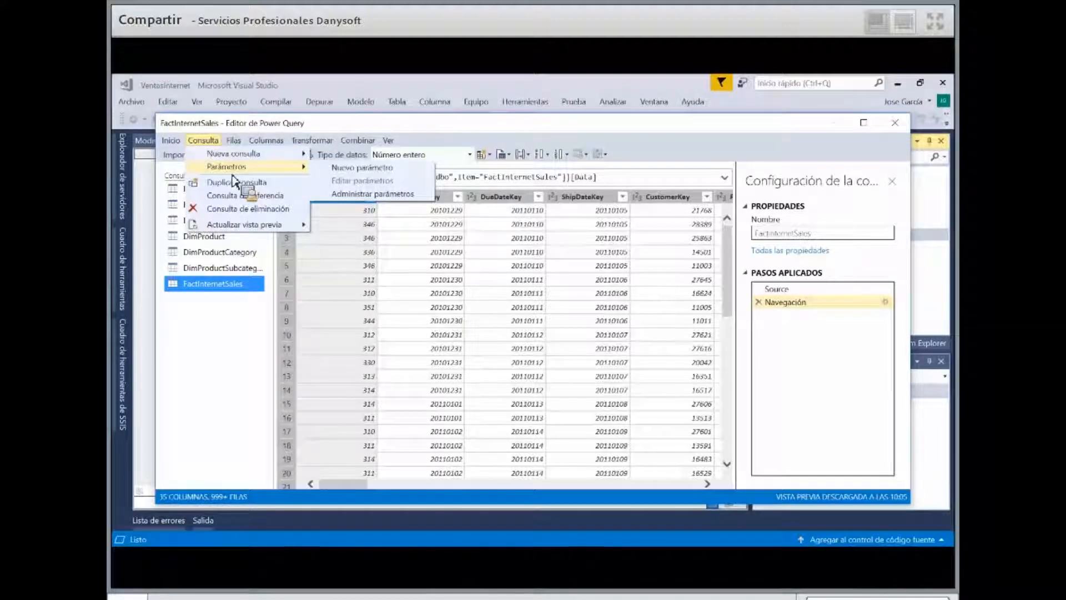
{"action": "left_click", "coordinate": [444, 140]}
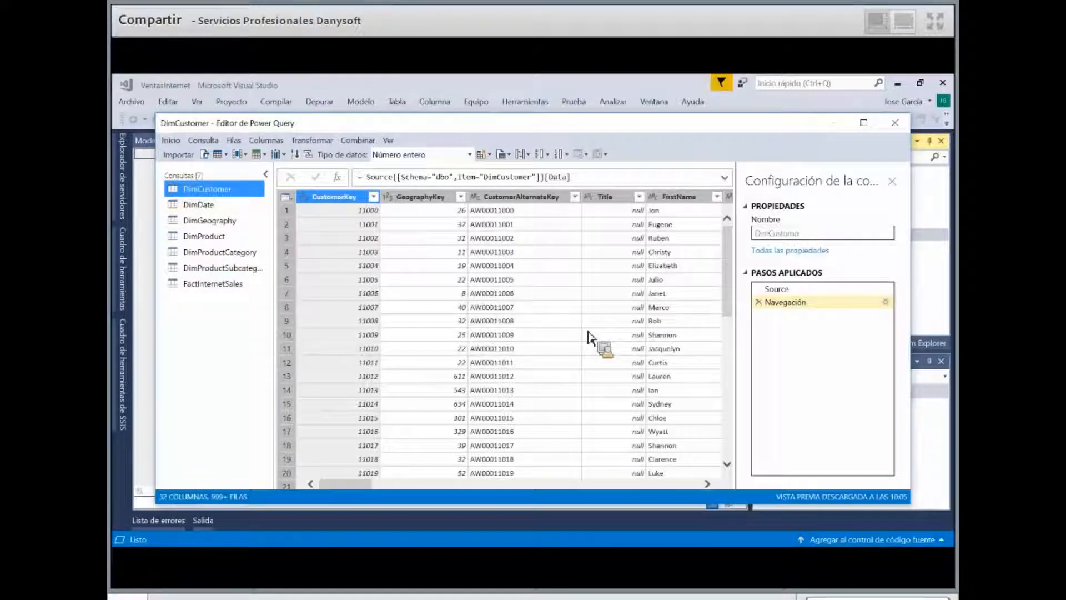
Remove the EnglishEducation and FrenchEducation columns from the DimCustomer query, keeping SpanishEducation
{"action": "left_click", "coordinate": [708, 485]}
{"action": "left_click", "coordinate": [708, 485]}
{"action": "left_click", "coordinate": [708, 485]}
{"action": "left_click", "coordinate": [708, 485]}
{"action": "left_click", "coordinate": [709, 486]}
{"action": "left_click", "coordinate": [709, 485]}
{"action": "left_click", "coordinate": [708, 486]}
{"action": "left_click", "coordinate": [709, 486]}
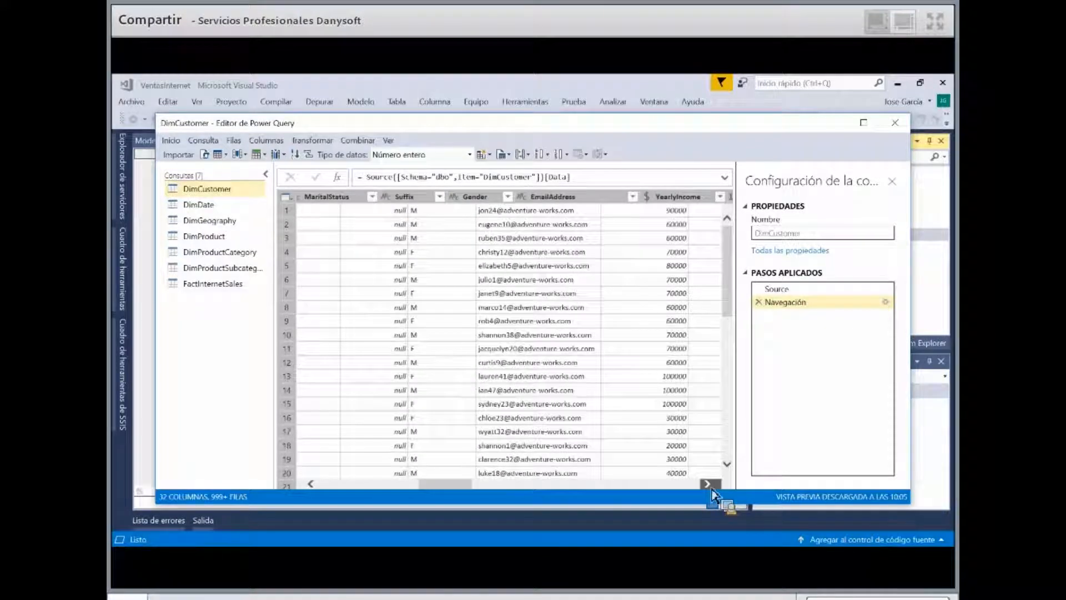
{"action": "left_click", "coordinate": [709, 486]}
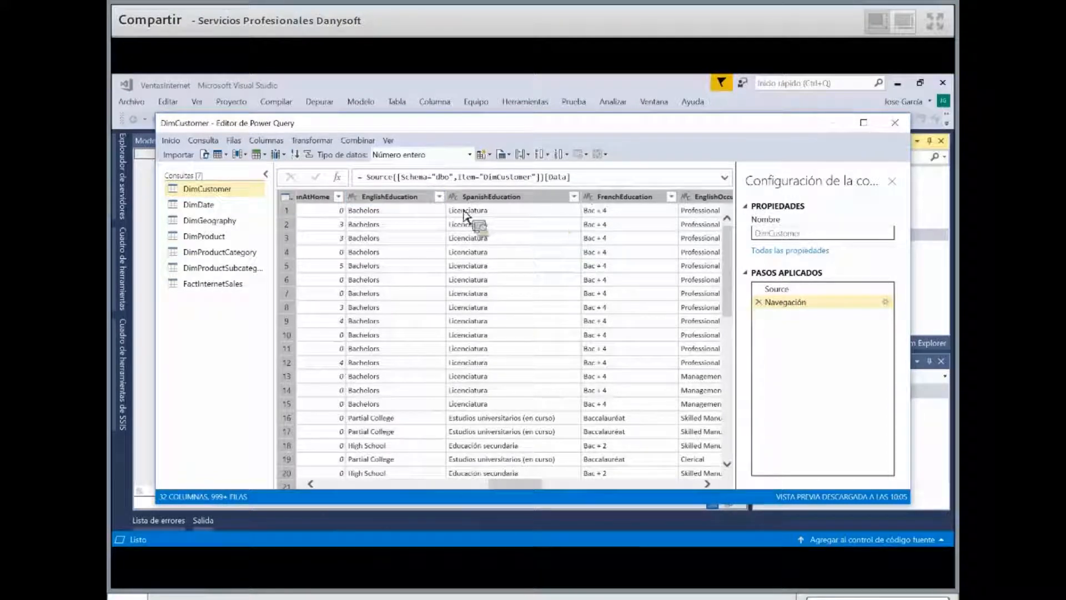
{"action": "left_click", "coordinate": [444, 198]}
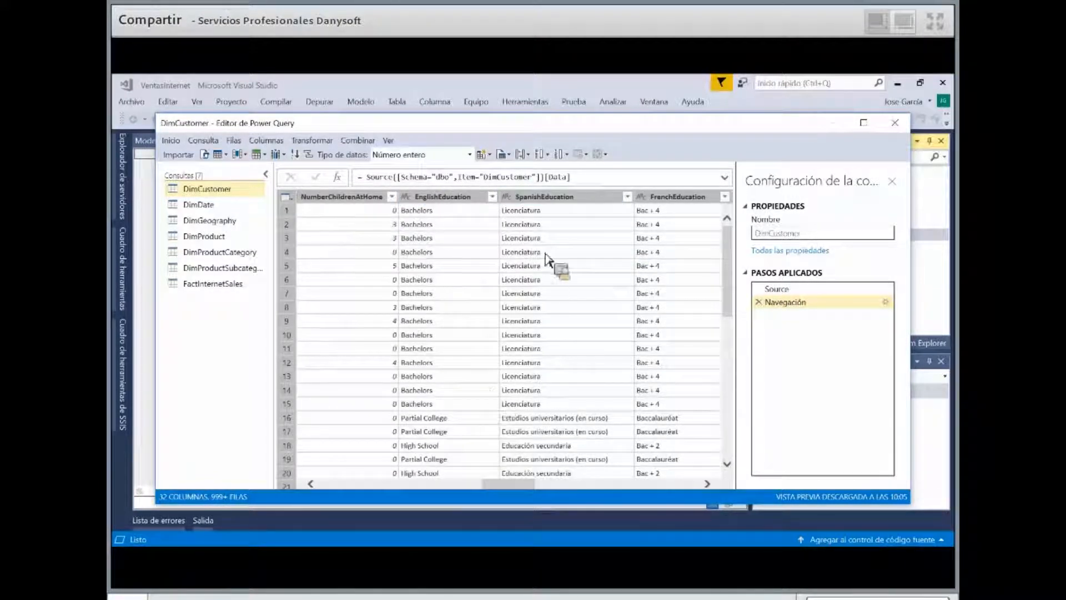
{"action": "left_click", "coordinate": [442, 198]}
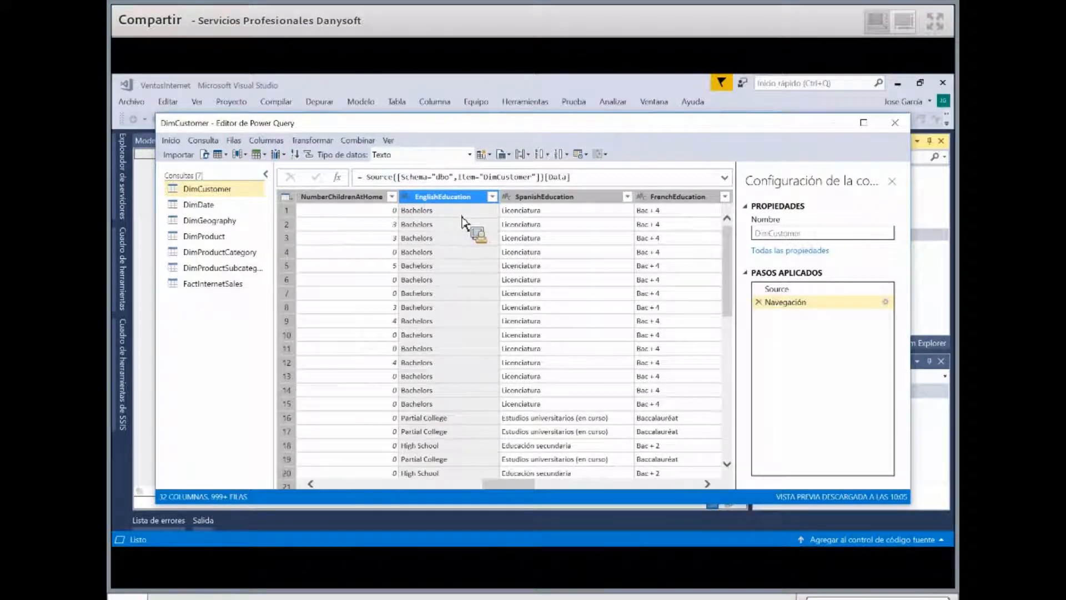
{"action": "right_click", "coordinate": [458, 214]}
{"action": "left_click", "coordinate": [470, 222]}
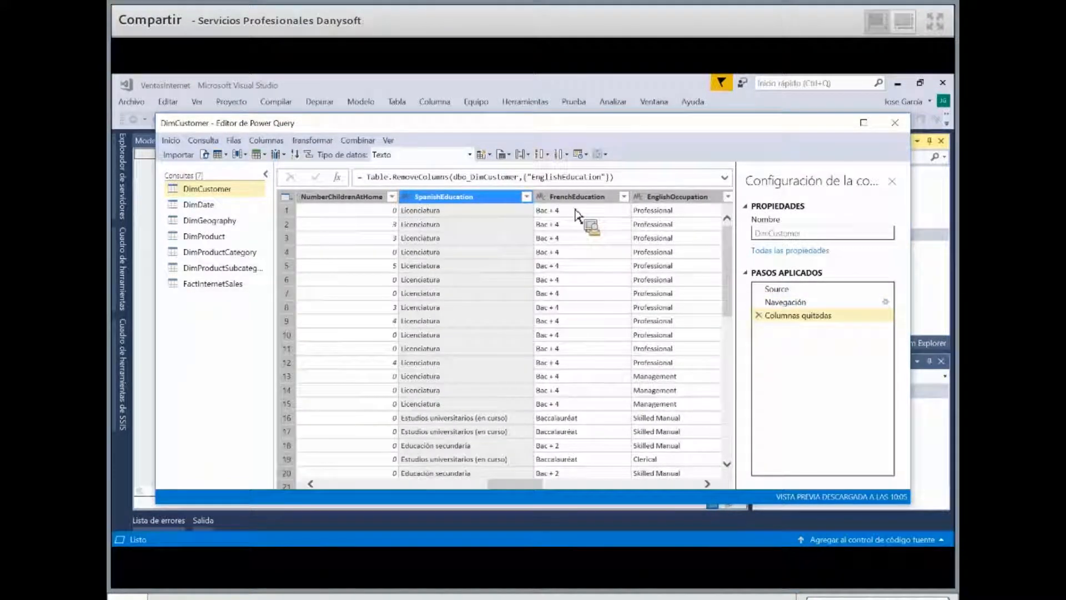
{"action": "right_click", "coordinate": [576, 200]}
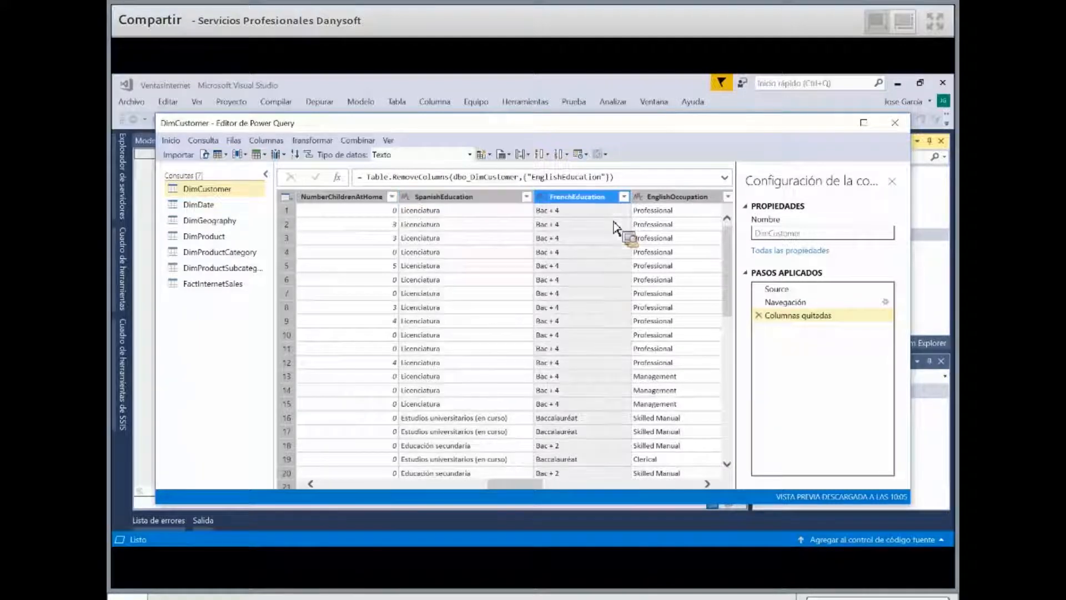
{"action": "left_click", "coordinate": [603, 220]}
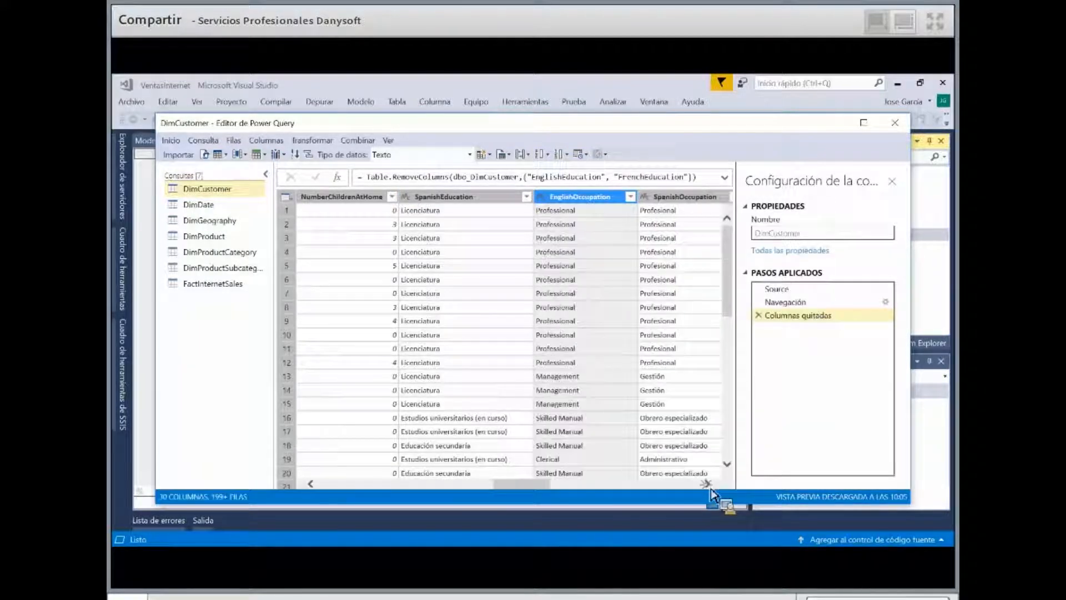
Remove the EnglishOccupation and FrenchOccupation columns from the DimCustomer query, keeping SpanishOccupation
{"action": "left_click", "coordinate": [709, 486]}
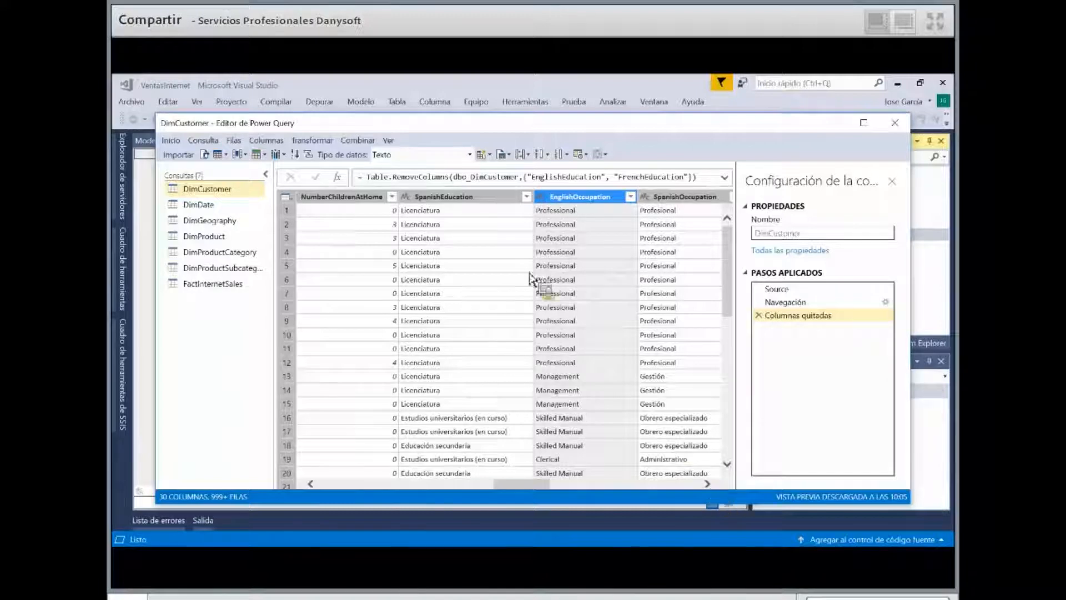
{"action": "right_click", "coordinate": [481, 201]}
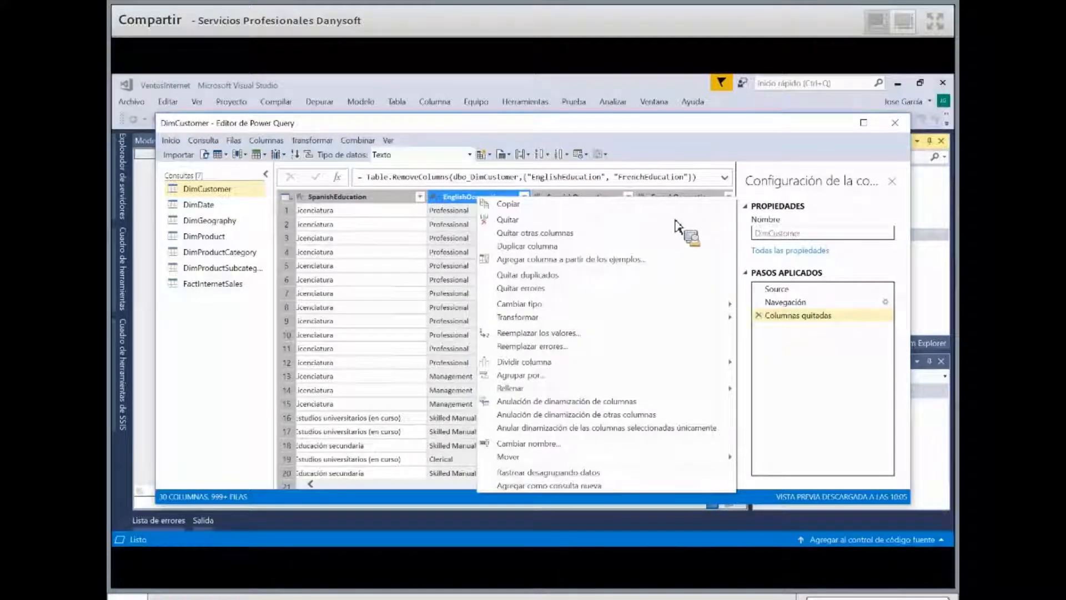
{"action": "left_click", "coordinate": [593, 219]}
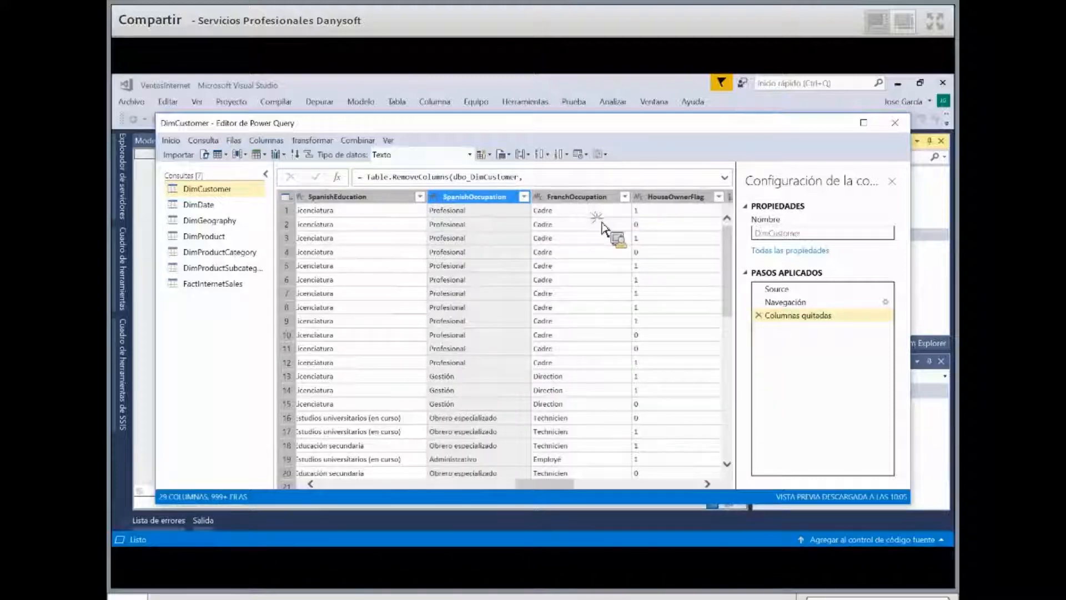
{"action": "right_click", "coordinate": [574, 198]}
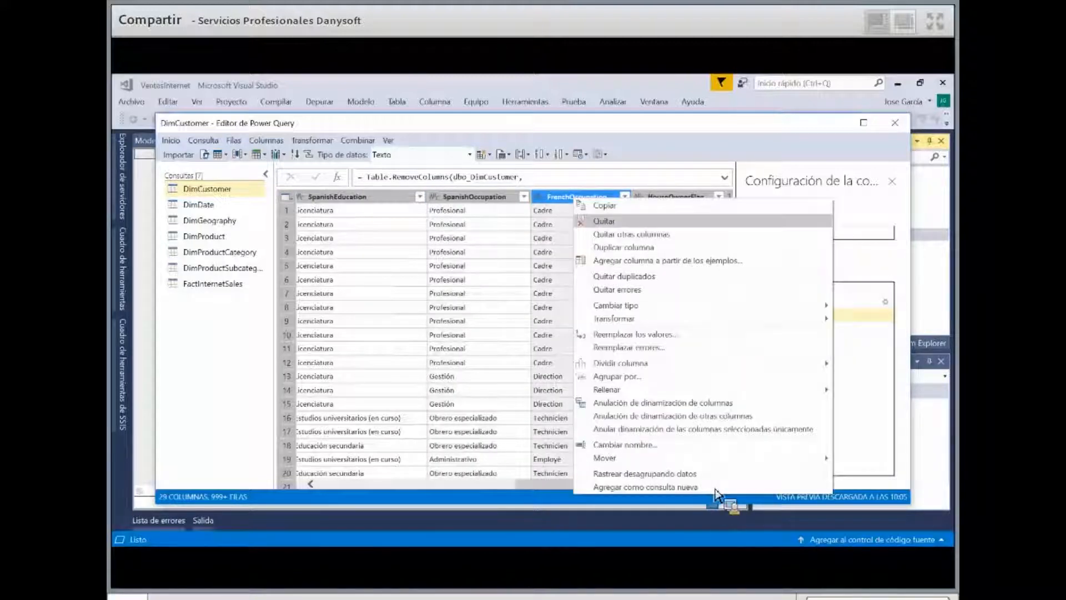
{"action": "left_click", "coordinate": [604, 221]}
{"action": "left_click", "coordinate": [709, 485]}
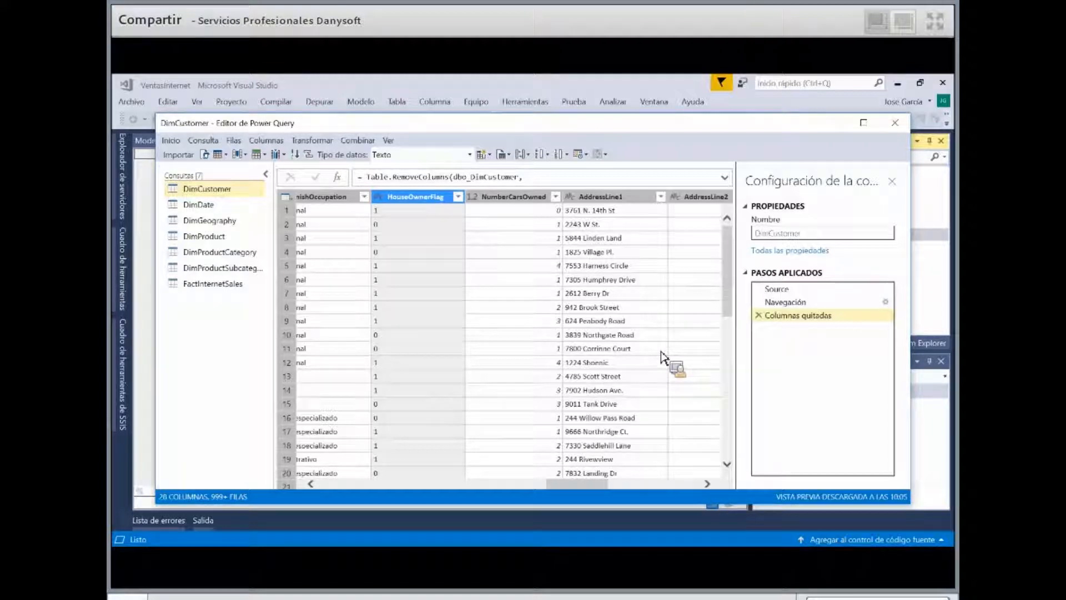
Open the DimProduct query and examine the rows of its English, Spanish and French product name columns
{"action": "left_click_drag", "start_coordinate": [209, 214], "coordinate": [212, 250]}
{"action": "left_click", "coordinate": [212, 247]}
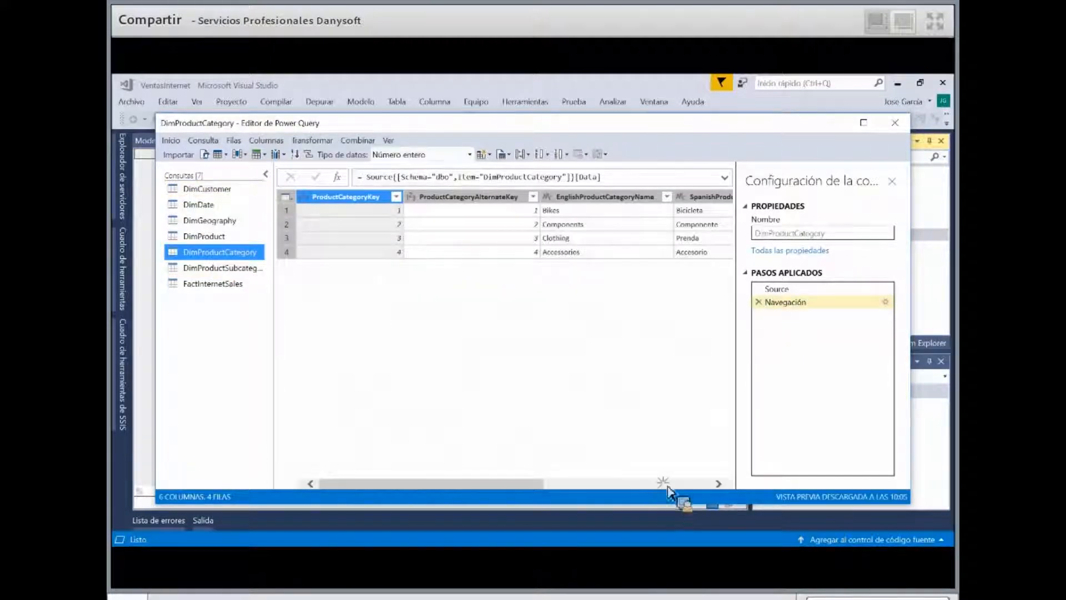
{"action": "key", "text": "Up"}
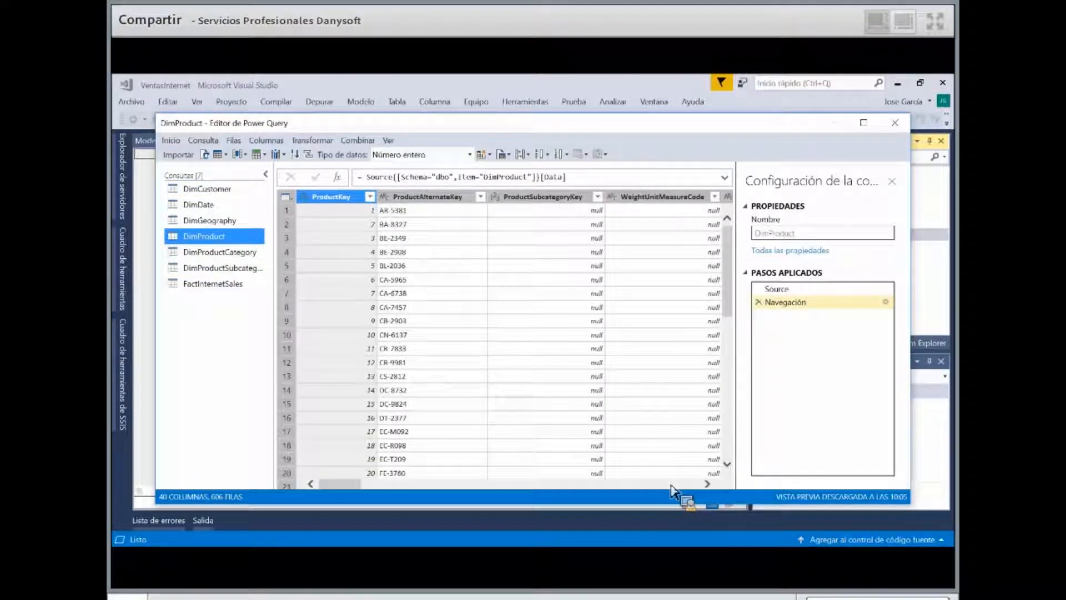
{"action": "left_click", "coordinate": [669, 485]}
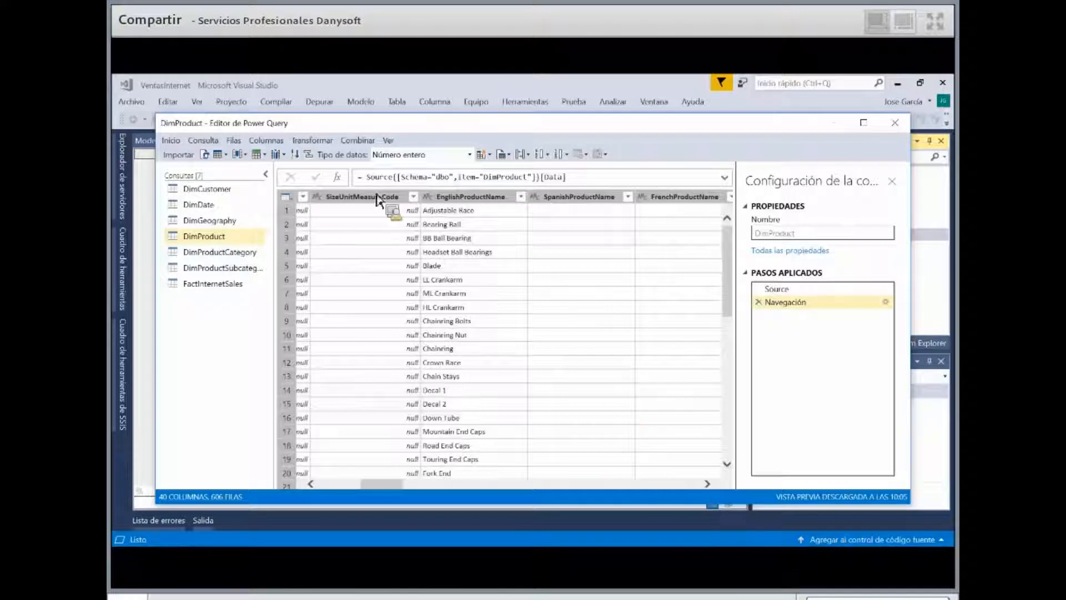
{"action": "scroll", "coordinate": [422, 222], "scroll_direction": "right", "scroll_amount": 2}
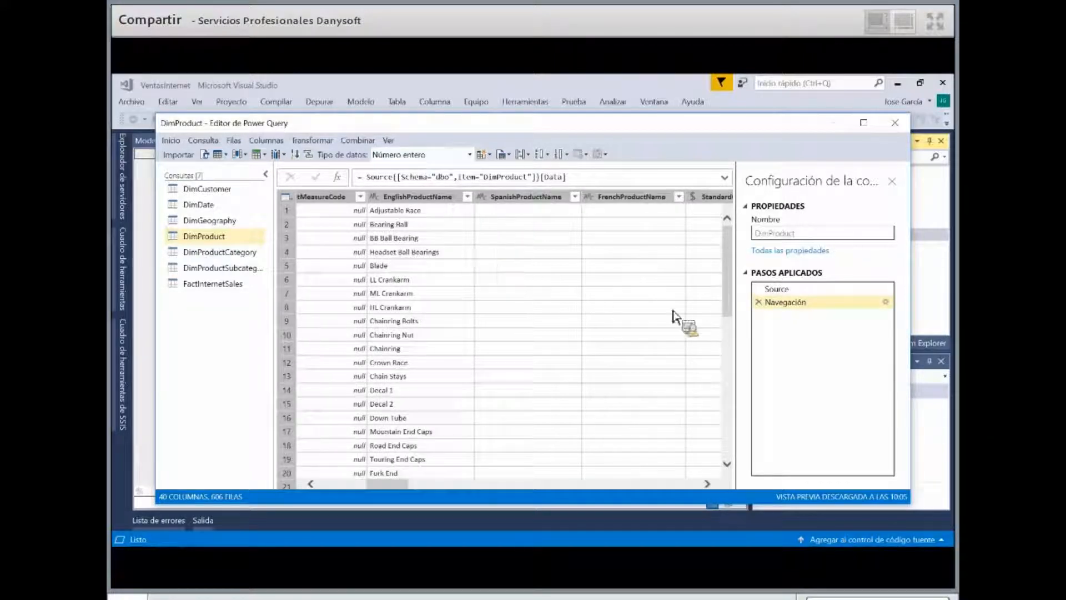
{"action": "left_click", "coordinate": [418, 197]}
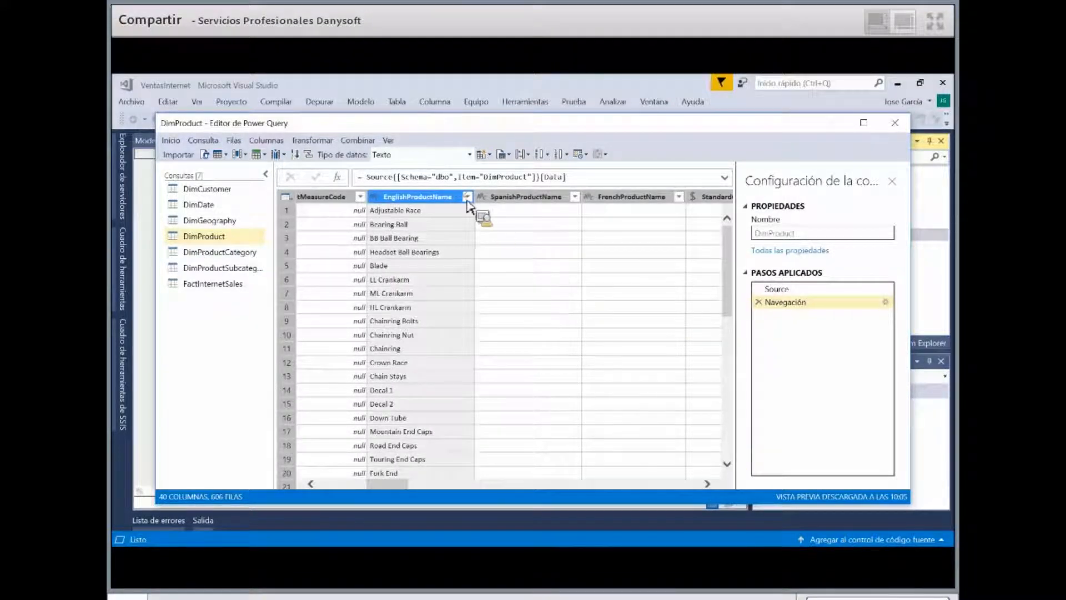
{"action": "scroll", "coordinate": [505, 347], "scroll_direction": "right", "scroll_amount": 1}
{"action": "key", "text": "shift+Right"}
{"action": "left_click", "coordinate": [495, 356]}
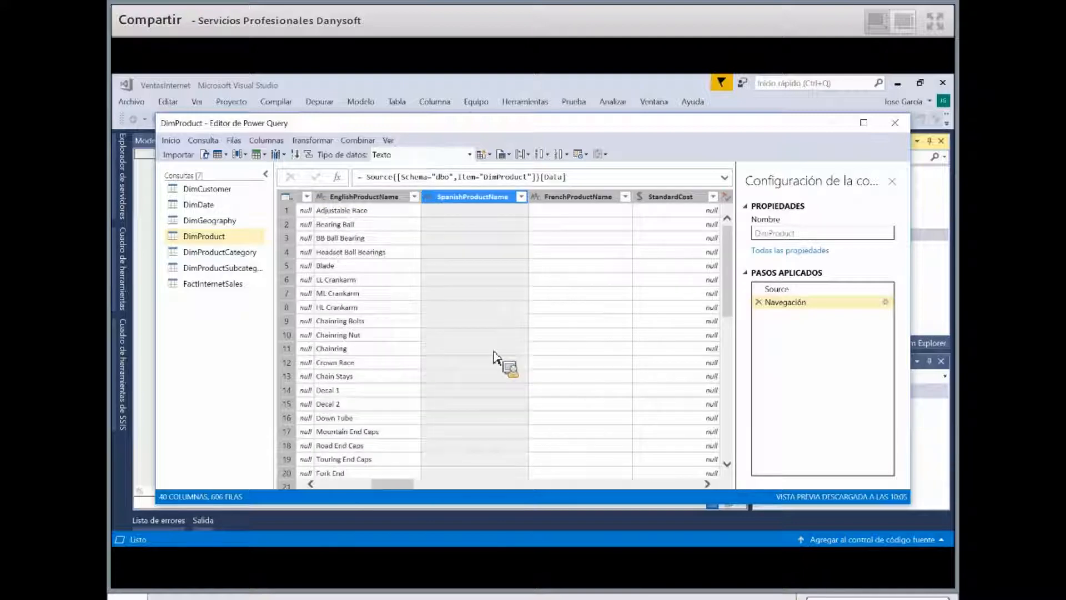
{"action": "scroll", "coordinate": [492, 355], "scroll_direction": "down", "scroll_amount": 20}
{"action": "scroll", "coordinate": [488, 356], "scroll_direction": "down", "scroll_amount": 14}
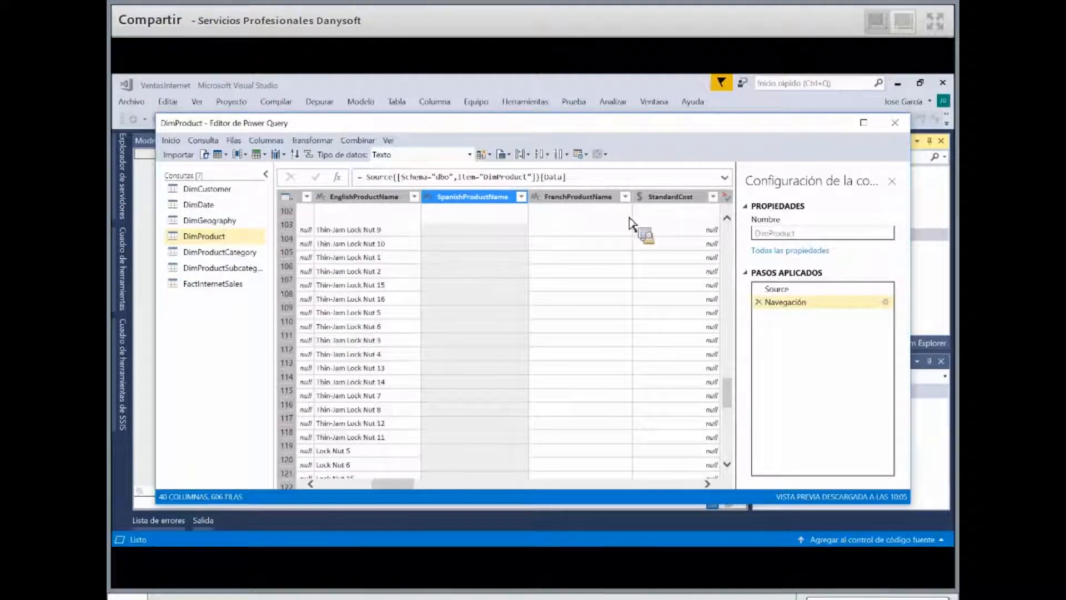
Remove the FrenchProductName column from the DimProduct query
{"action": "scroll", "coordinate": [614, 253], "scroll_direction": "up", "scroll_amount": 15}
{"action": "right_click", "coordinate": [583, 192]}
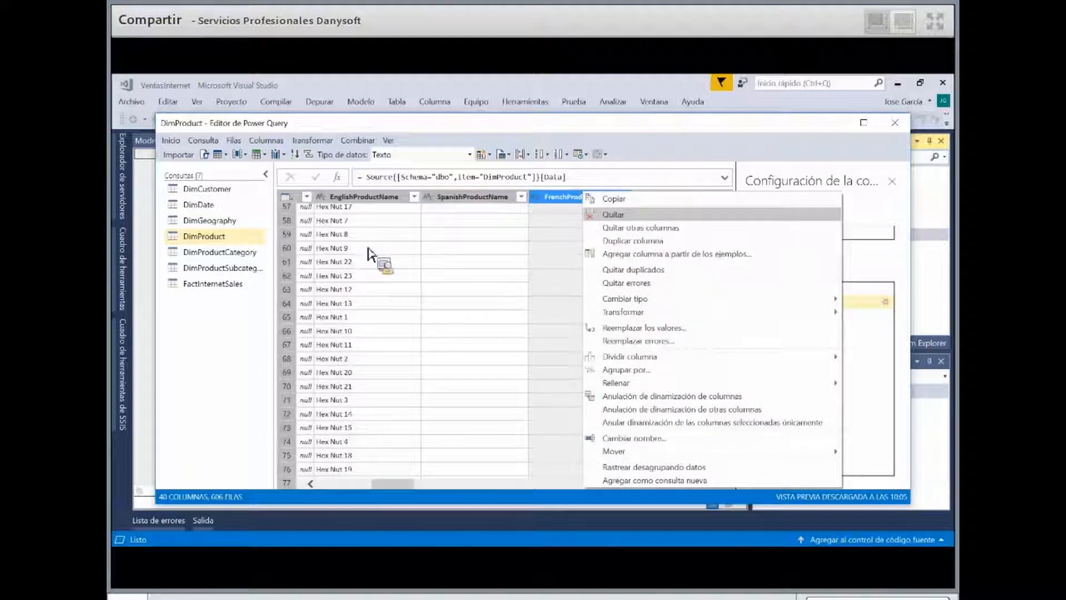
{"action": "left_click", "coordinate": [321, 197]}
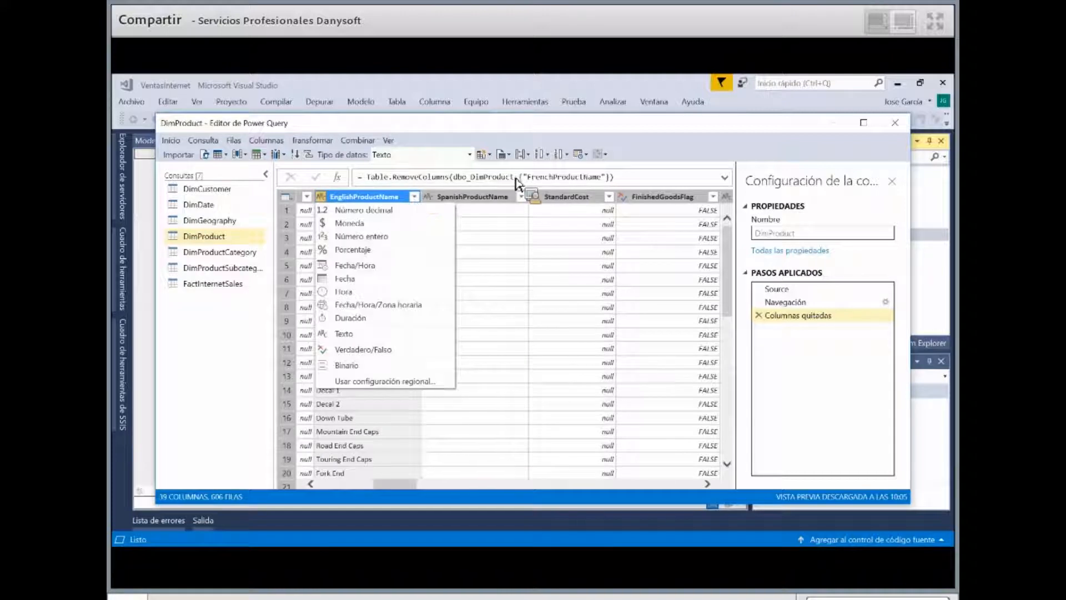
{"action": "left_click", "coordinate": [248, 260]}
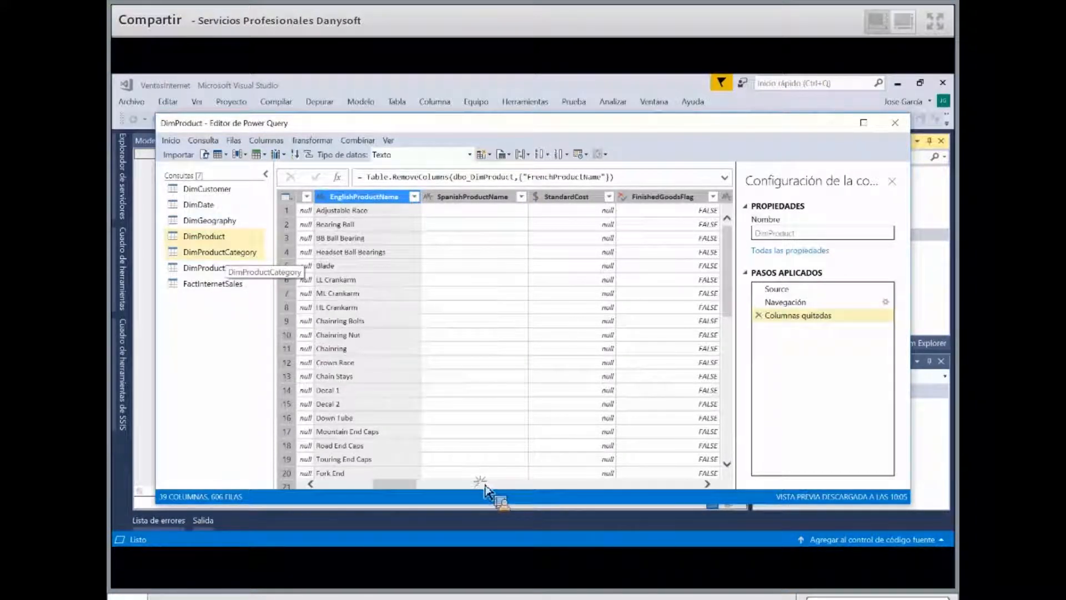
Examine the remaining DimProduct columns and the previews of the DimProductCategory, DimProductSubcategory and FactInternetSales queries
{"action": "left_click", "coordinate": [511, 484]}
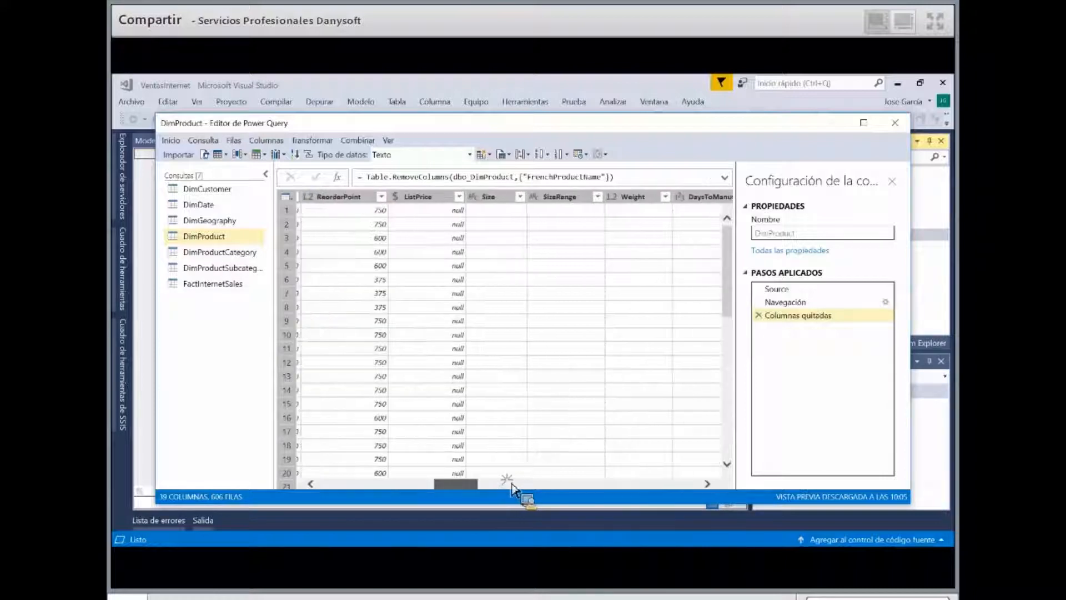
{"action": "left_click", "coordinate": [526, 484]}
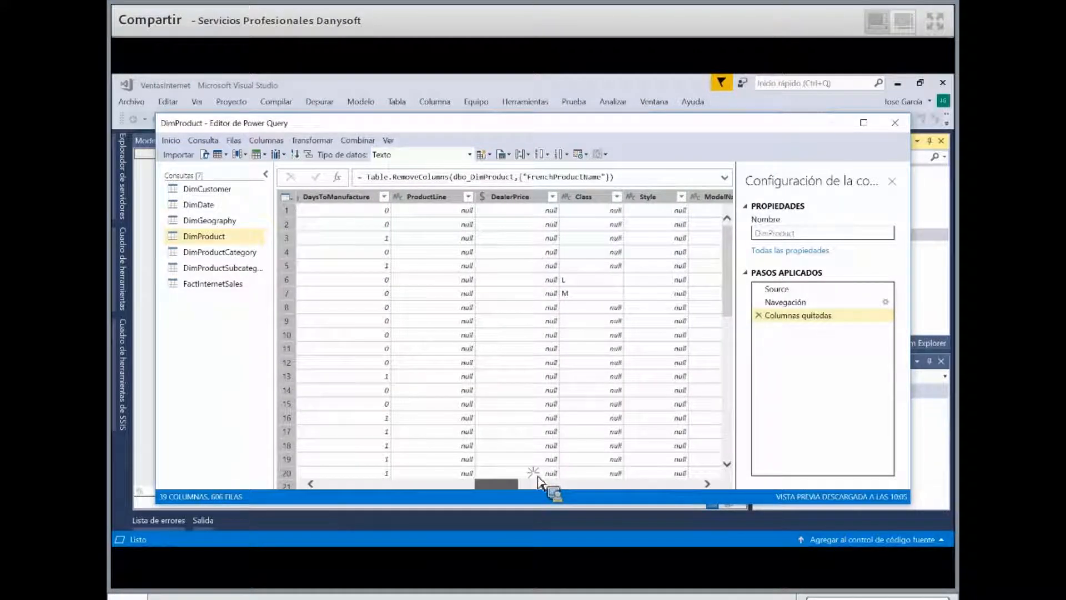
{"action": "left_click", "coordinate": [536, 484]}
{"action": "left_click_drag", "start_coordinate": [523, 484], "coordinate": [335, 482]}
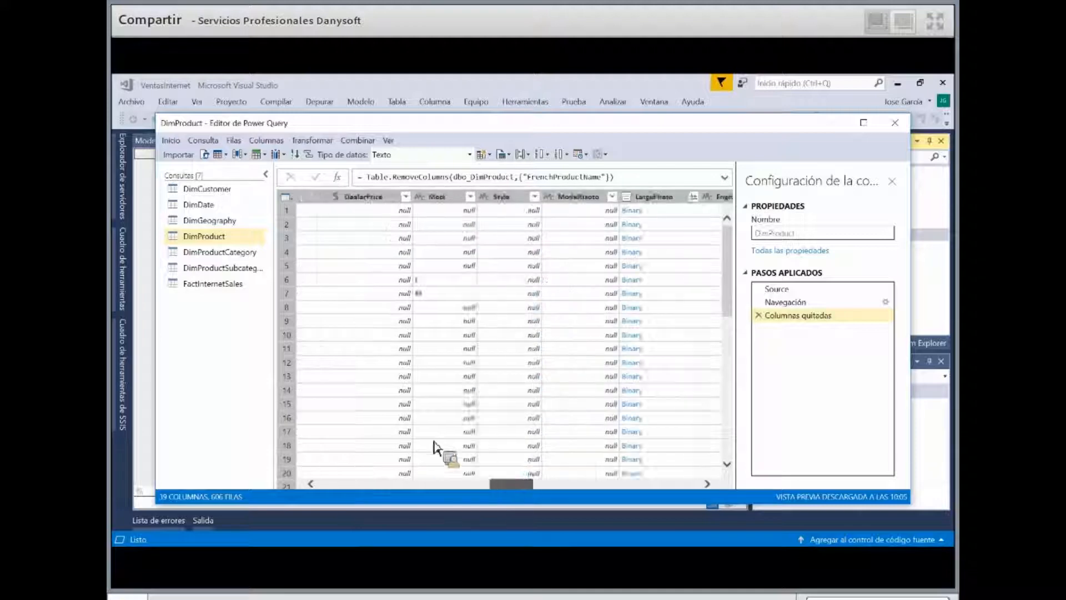
{"action": "left_click", "coordinate": [222, 252]}
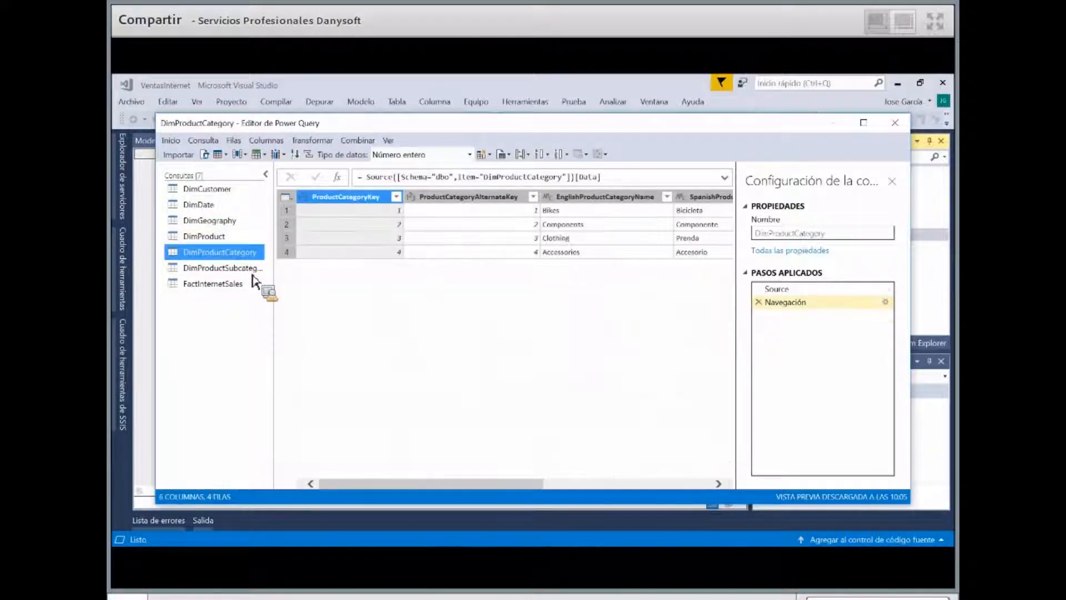
{"action": "left_click", "coordinate": [253, 270]}
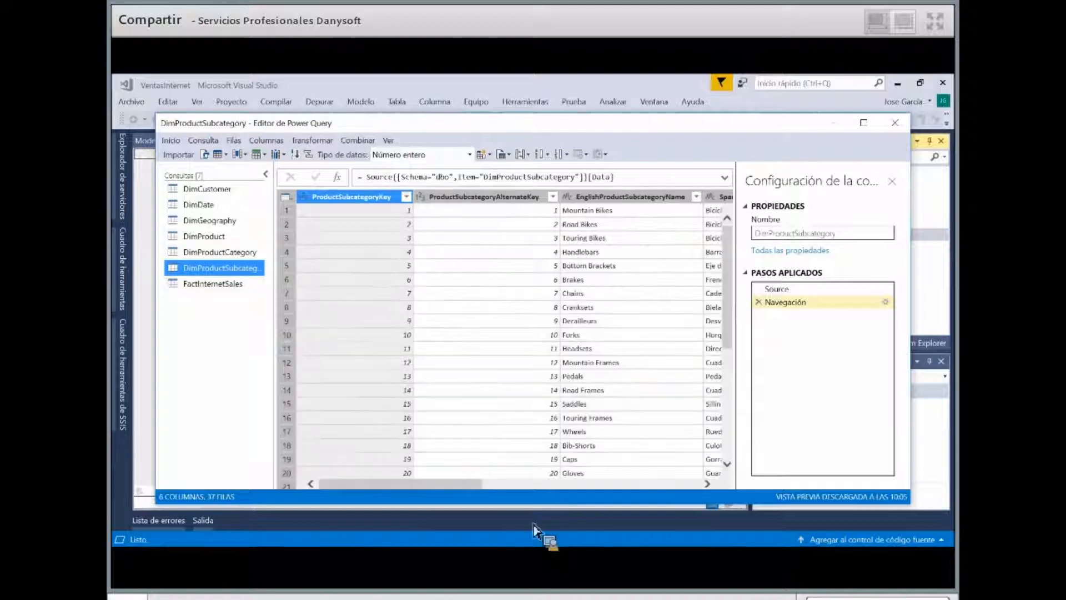
{"action": "left_click", "coordinate": [239, 284]}
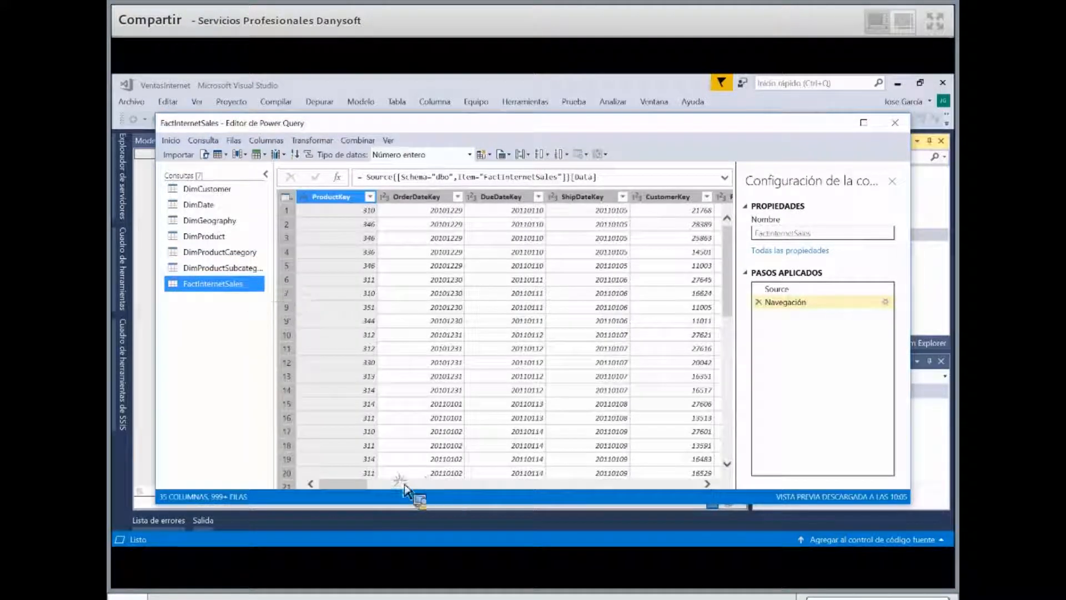
{"action": "left_click", "coordinate": [341, 483]}
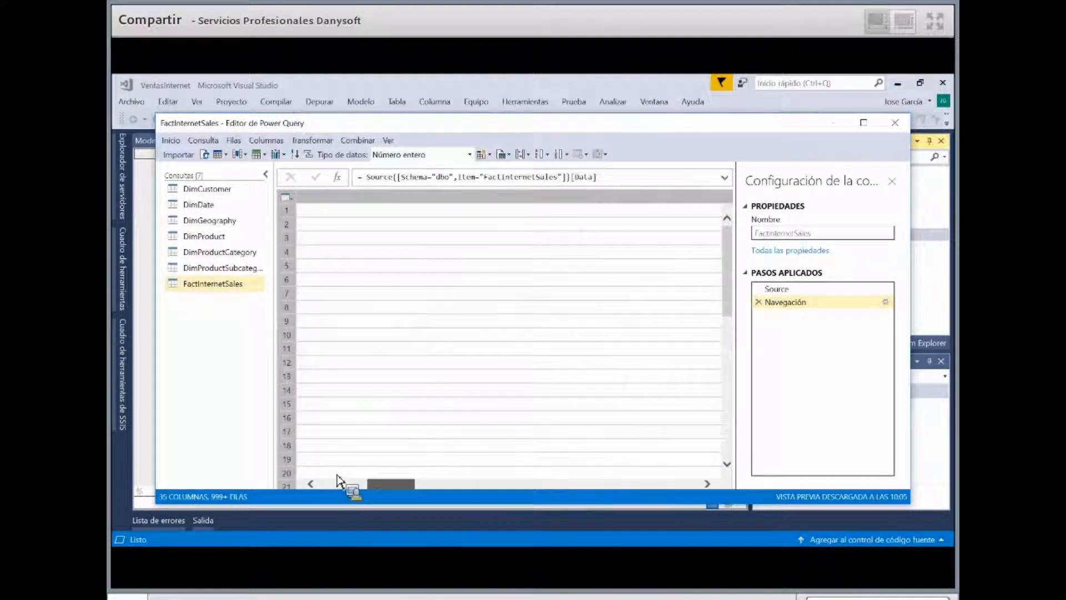
{"action": "left_click", "coordinate": [341, 483]}
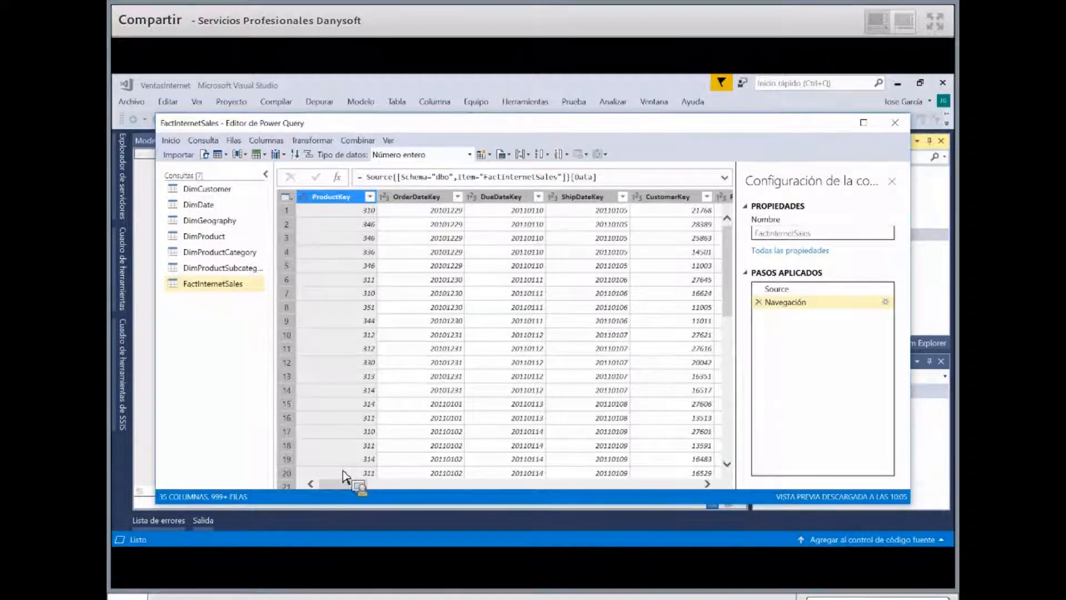
Rename the FullDateAlternateKey column of the DimDate query as Fecha
{"action": "left_click_drag", "start_coordinate": [229, 235], "coordinate": [458, 205]}
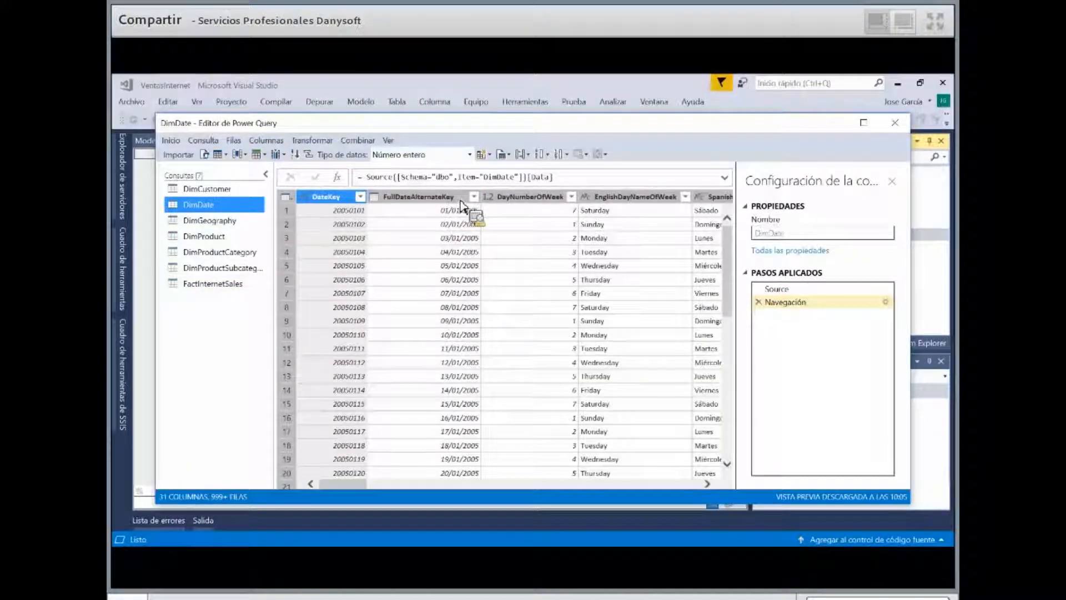
{"action": "left_click", "coordinate": [460, 202]}
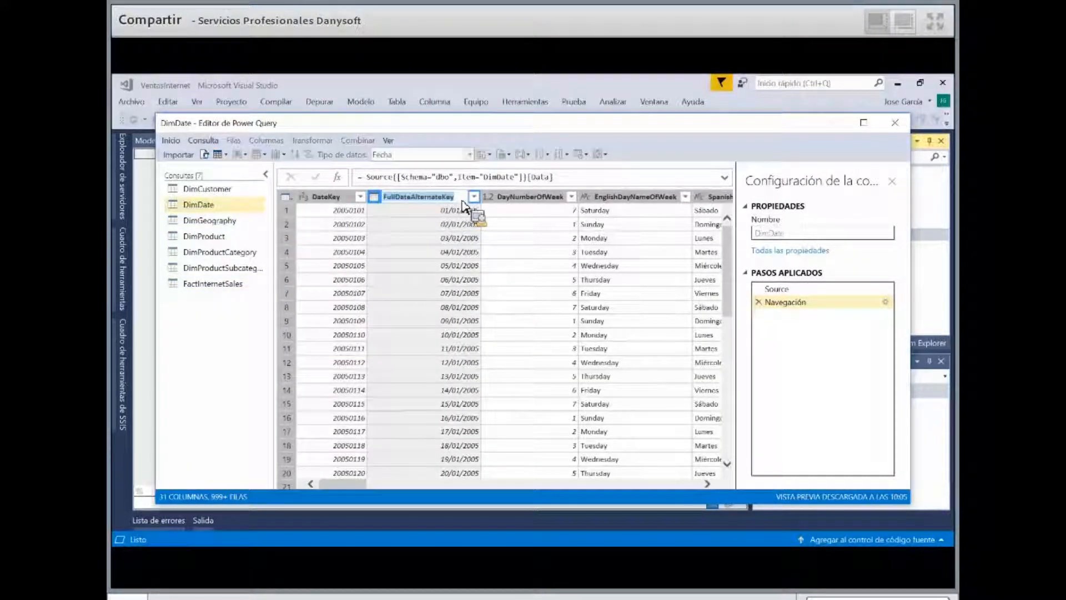
{"action": "type", "text": "Fecha"}
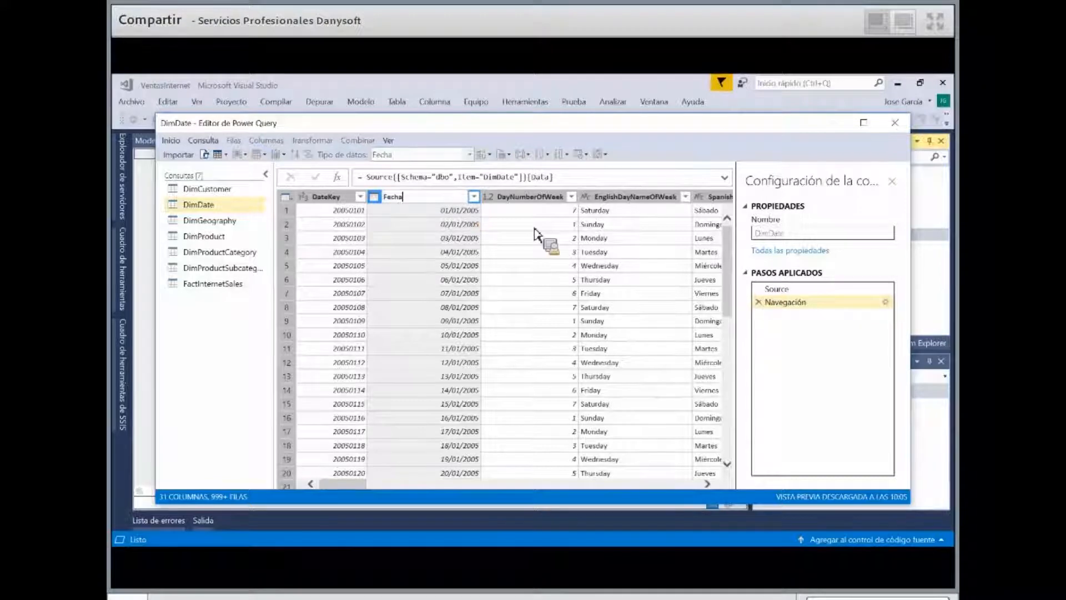
{"action": "key", "text": "Return"}
{"action": "left_click_drag", "start_coordinate": [807, 331], "coordinate": [409, 206]}
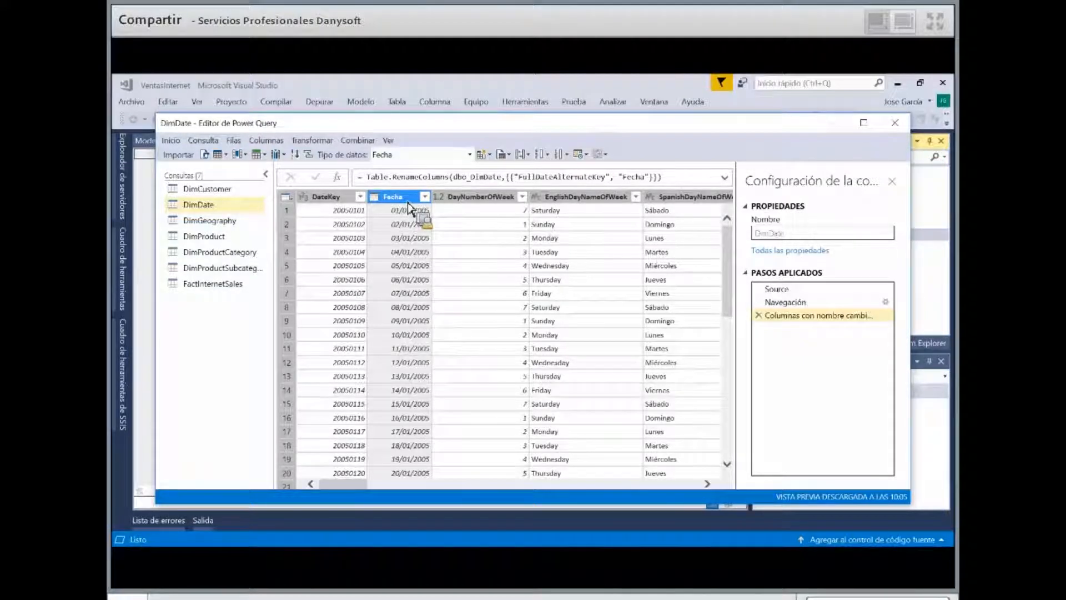
{"action": "right_click", "coordinate": [419, 205]}
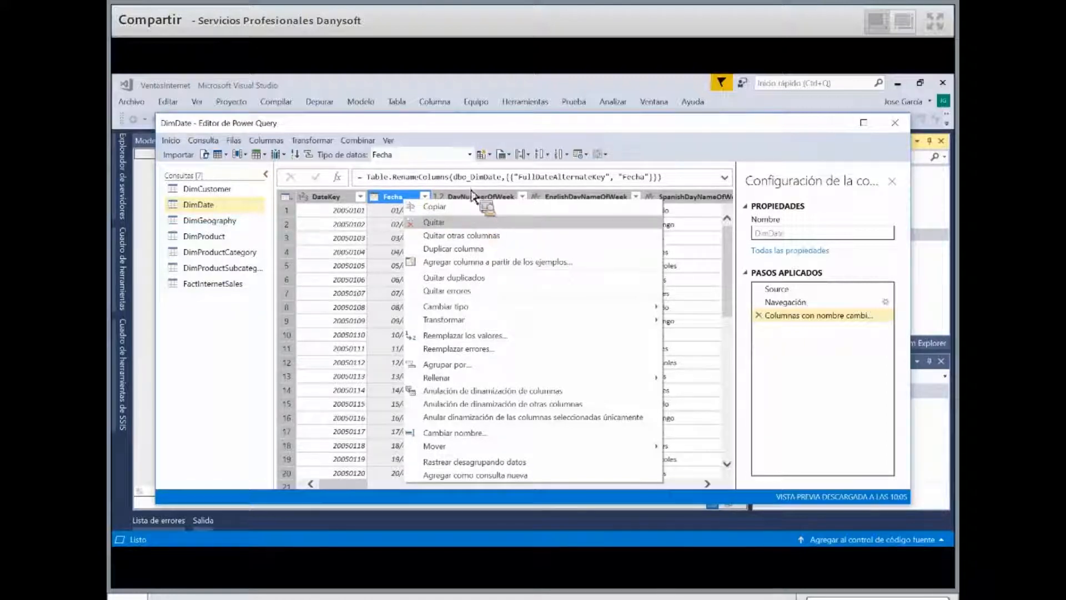
{"action": "left_click", "coordinate": [400, 201]}
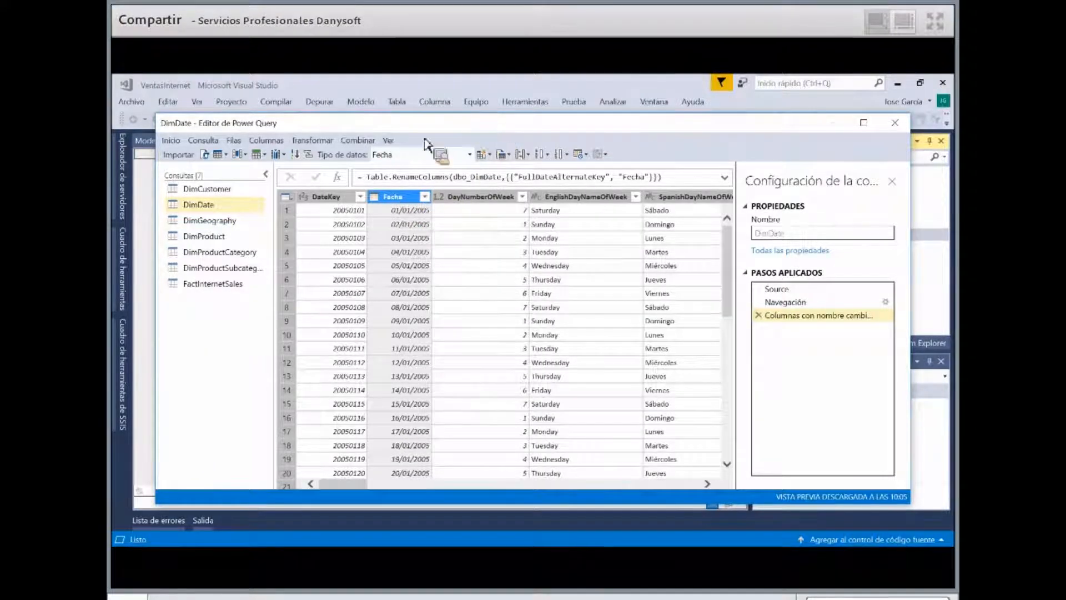
{"action": "right_click", "coordinate": [395, 196]}
Import the edited queries into the VentasInternet model and display the data of the DimDate table
{"action": "left_click", "coordinate": [195, 146]}
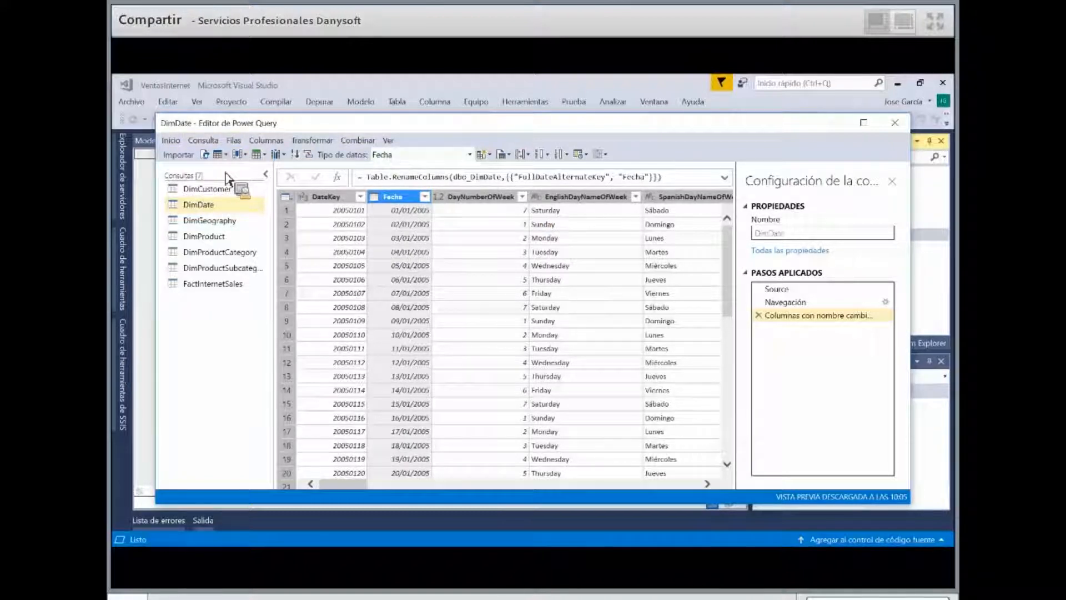
{"action": "left_click", "coordinate": [177, 146]}
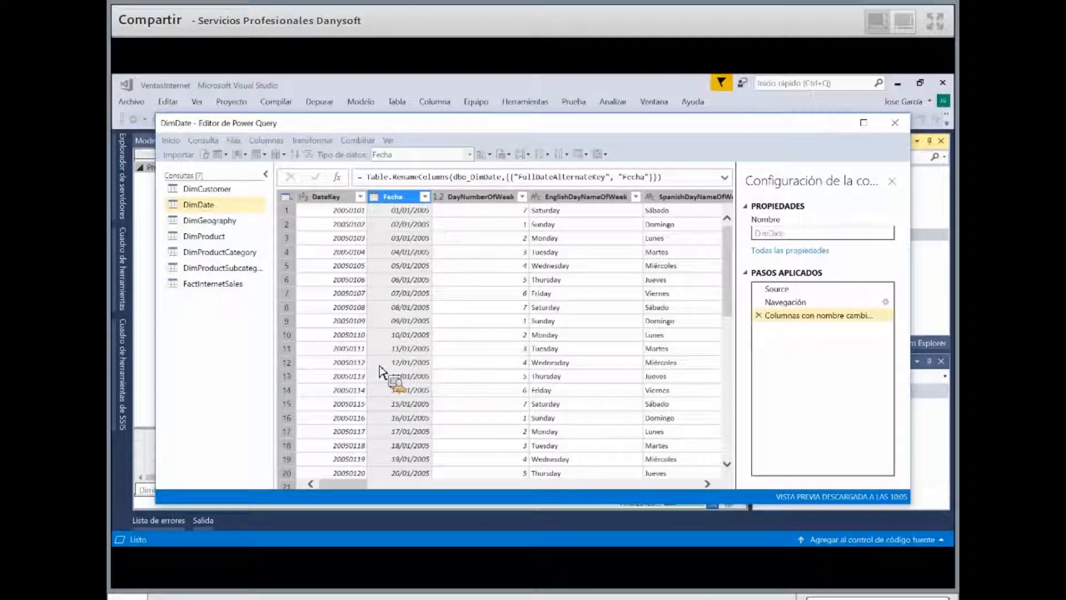
{"action": "key", "text": "alt+Tab"}
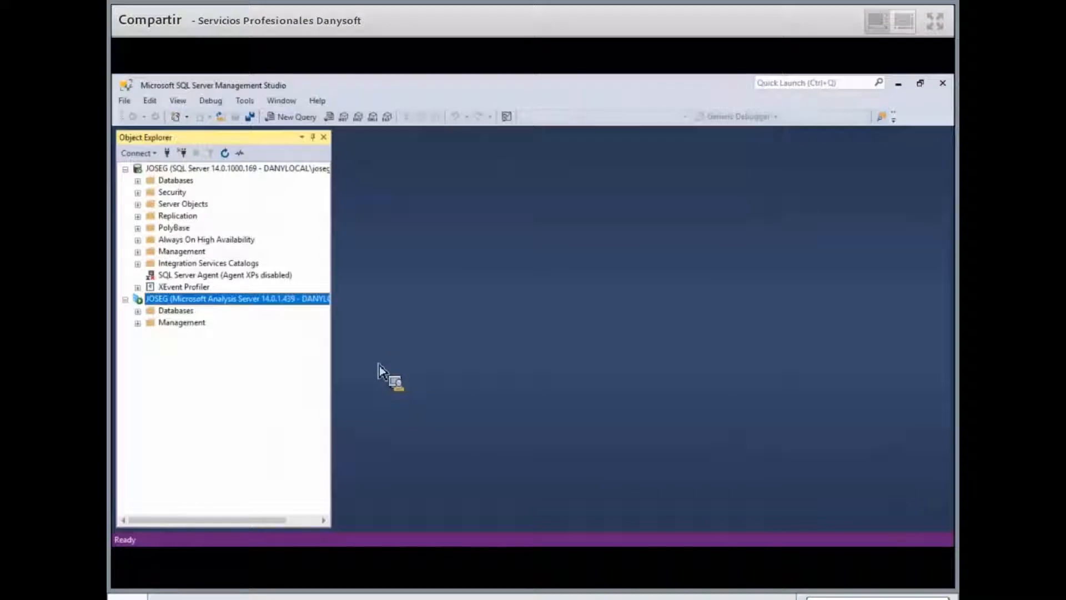
{"action": "key", "text": "alt+Tab"}
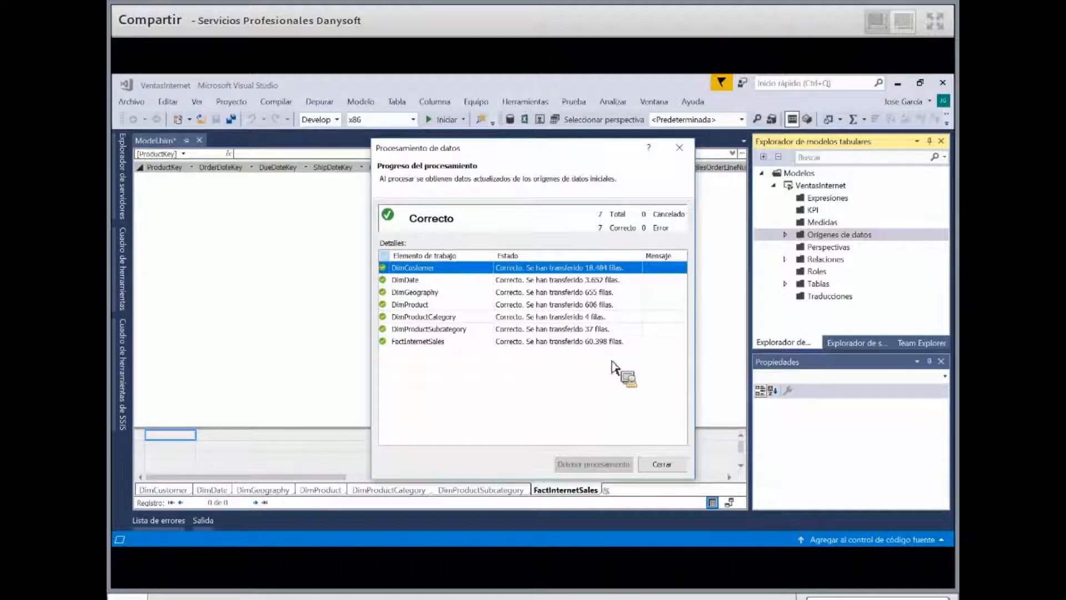
{"action": "left_click", "coordinate": [611, 345]}
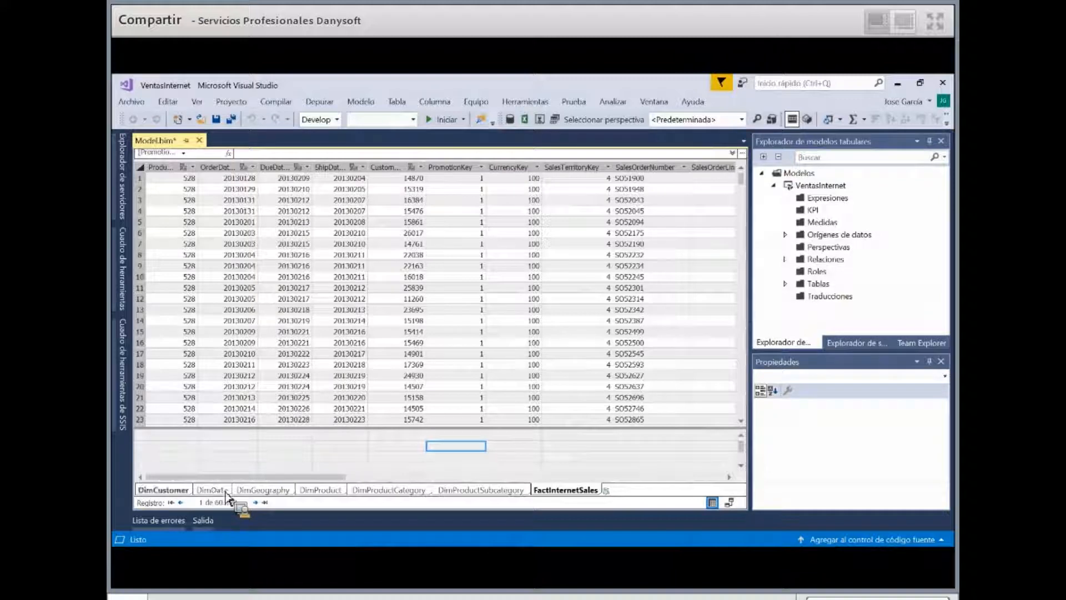
{"action": "left_click", "coordinate": [225, 492]}
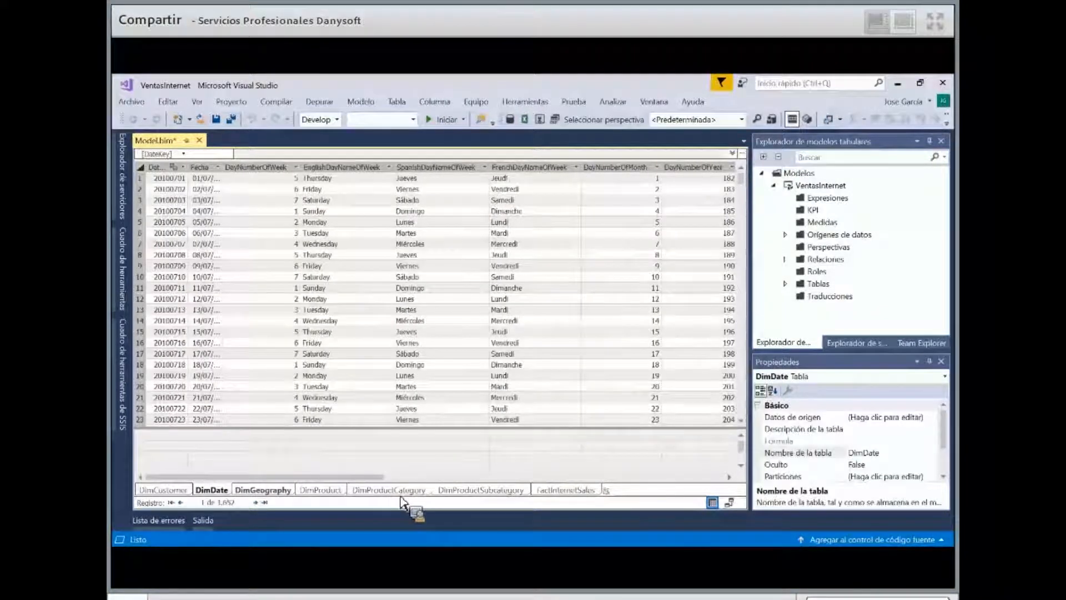
Examine the options for marking the DimDate table as a date table
{"action": "left_click", "coordinate": [569, 490]}
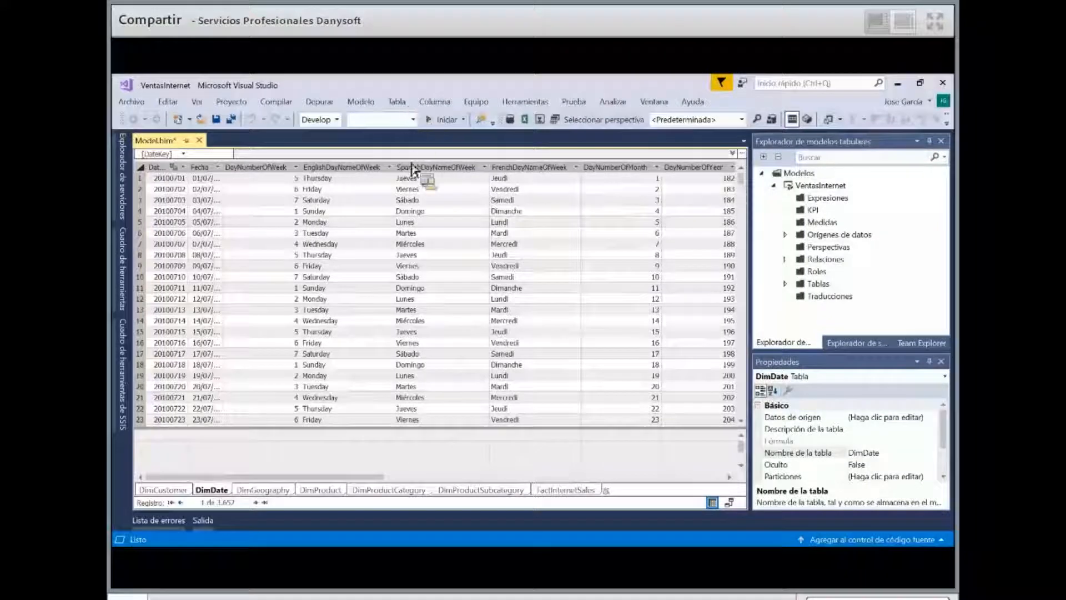
{"action": "left_click", "coordinate": [397, 101]}
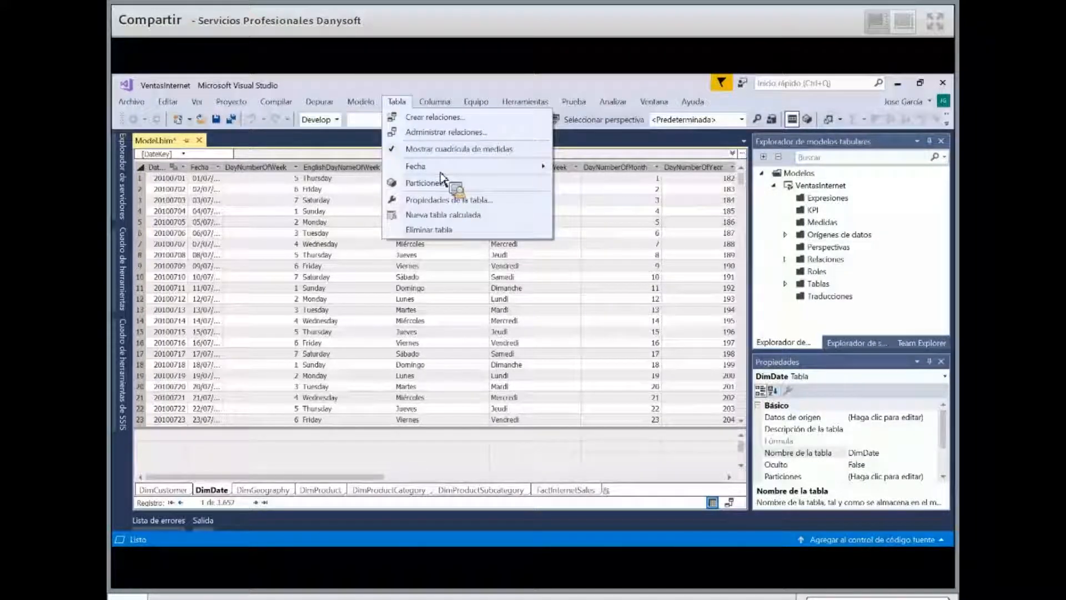
{"action": "mouse_move", "coordinate": [441, 169]}
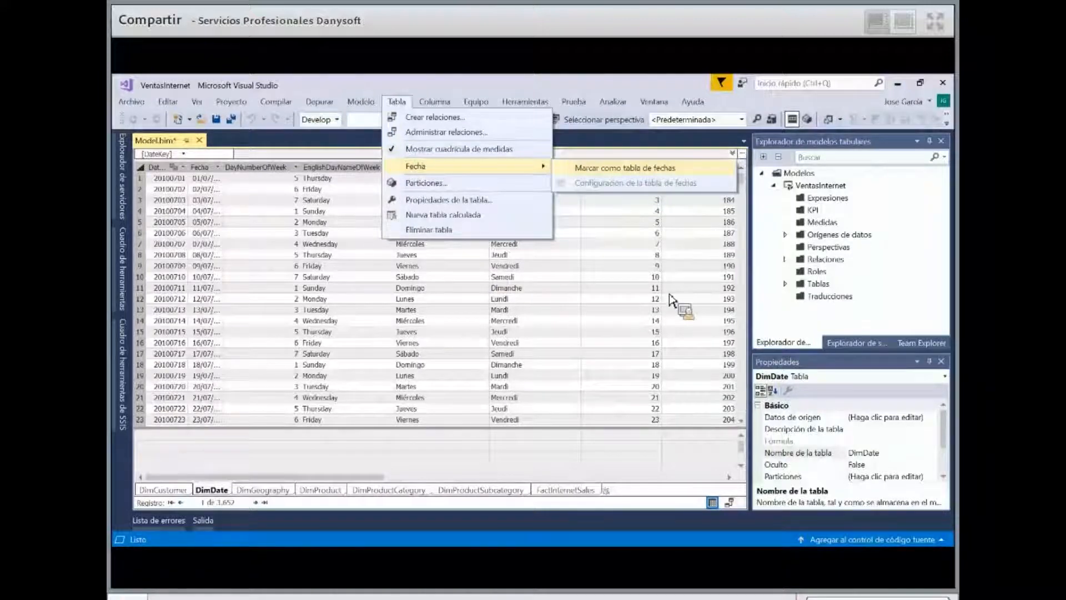
{"action": "left_click", "coordinate": [647, 273]}
{"action": "left_click", "coordinate": [569, 416]}
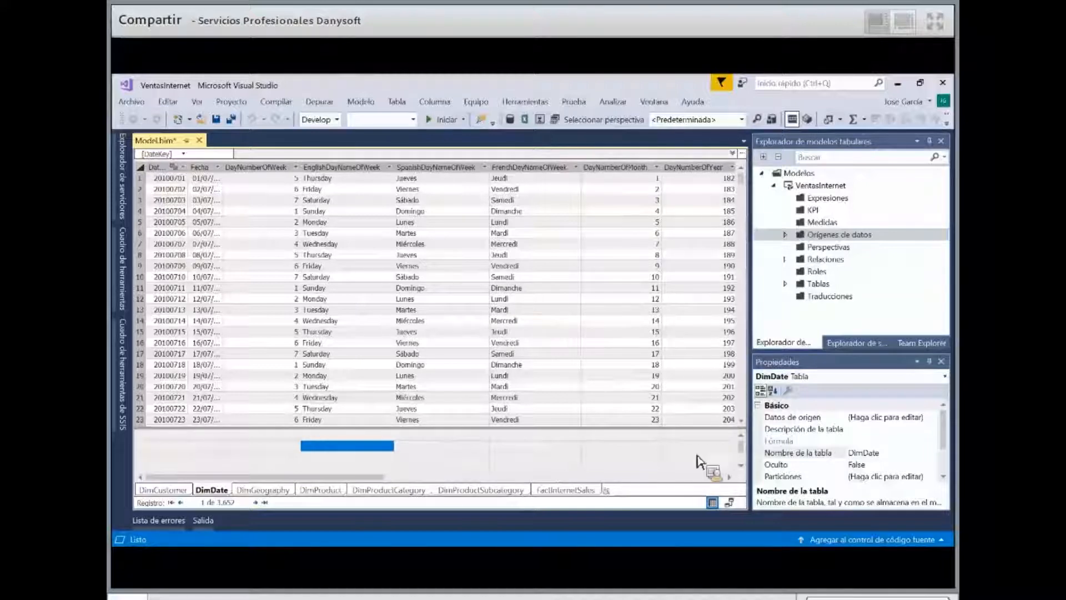
Display the model as a diagram and examine the filter direction options of the relationship between FactInternetSales and DimProduct
{"action": "left_click", "coordinate": [729, 502]}
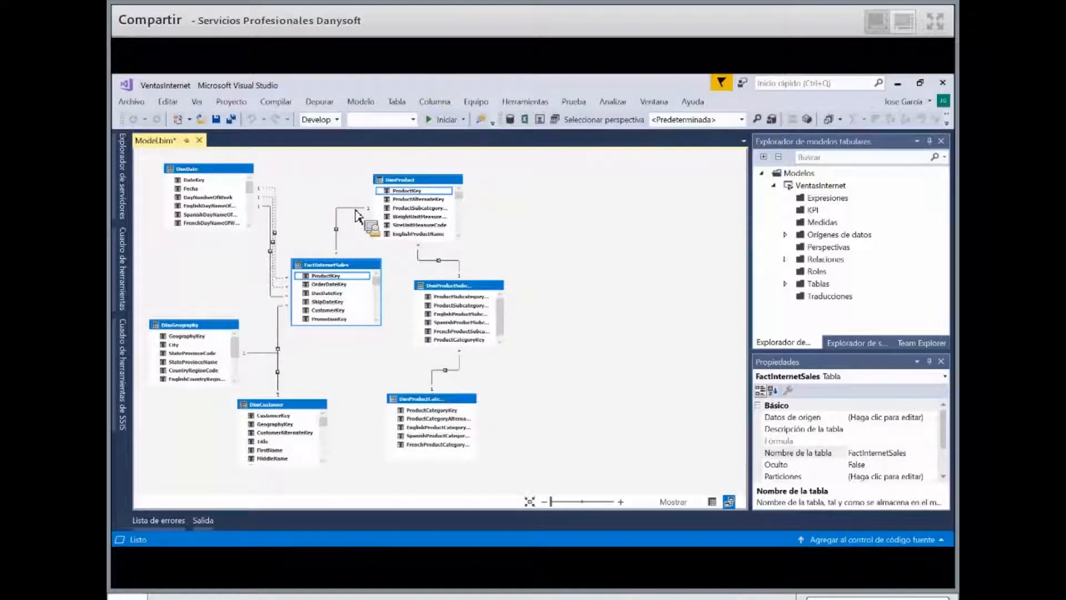
{"action": "double_click", "coordinate": [355, 211]}
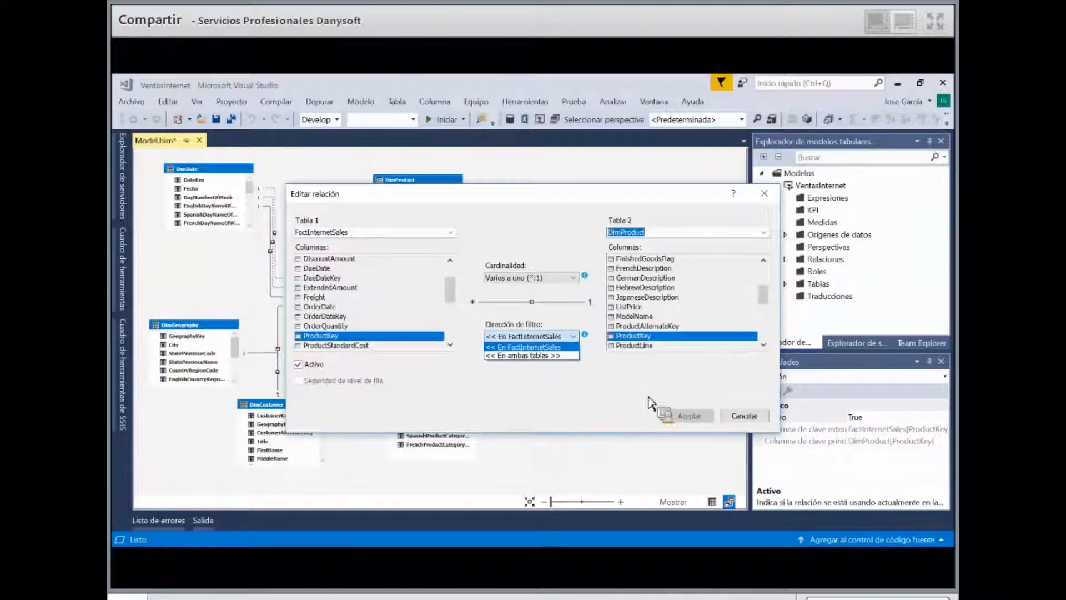
{"action": "key", "text": "Return"}
{"action": "key", "text": "Return"}
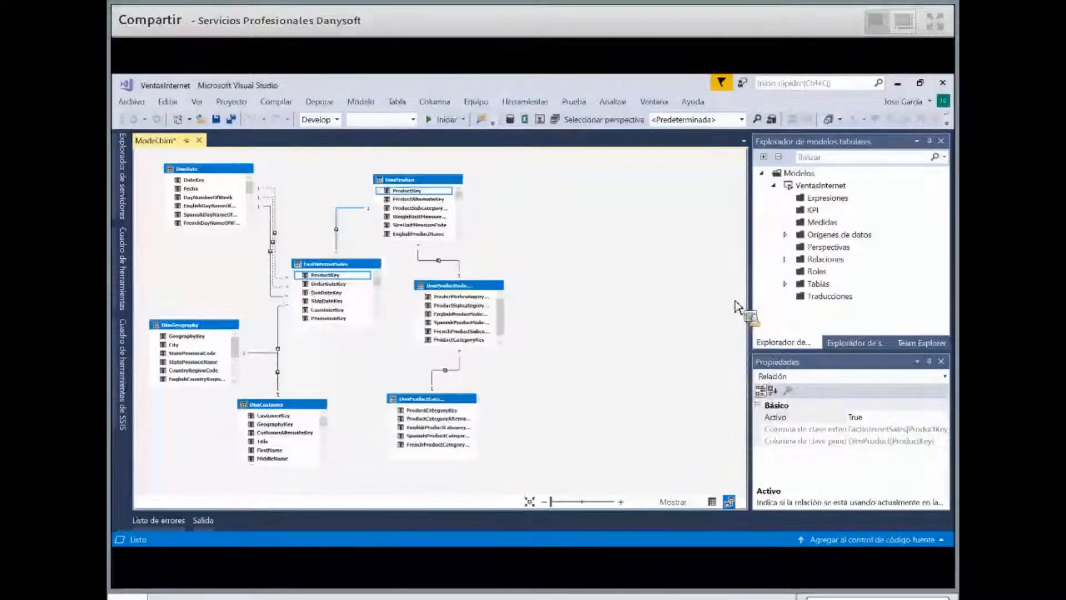
Import the DimPromotion table into the model from the existing AdventureWorksDW2014 data source
{"action": "left_click", "coordinate": [787, 236]}
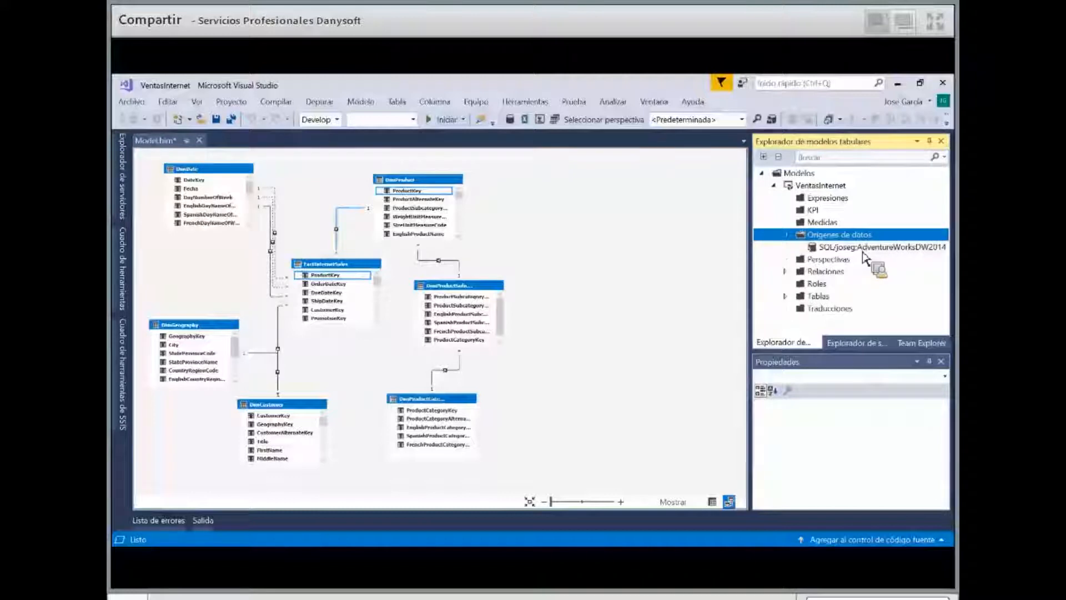
{"action": "right_click", "coordinate": [816, 248]}
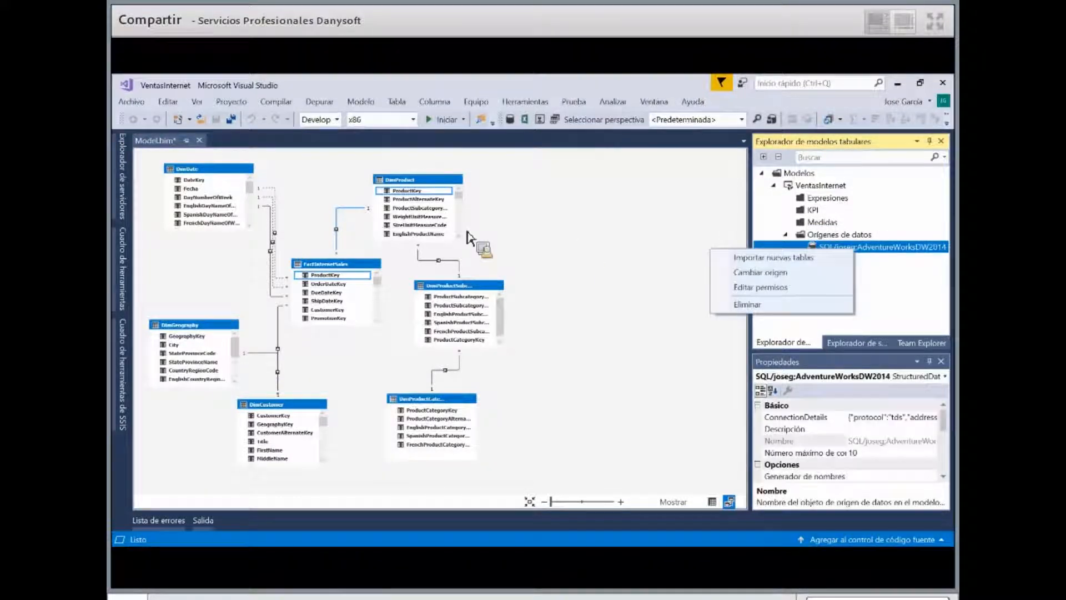
{"action": "left_click", "coordinate": [461, 278]}
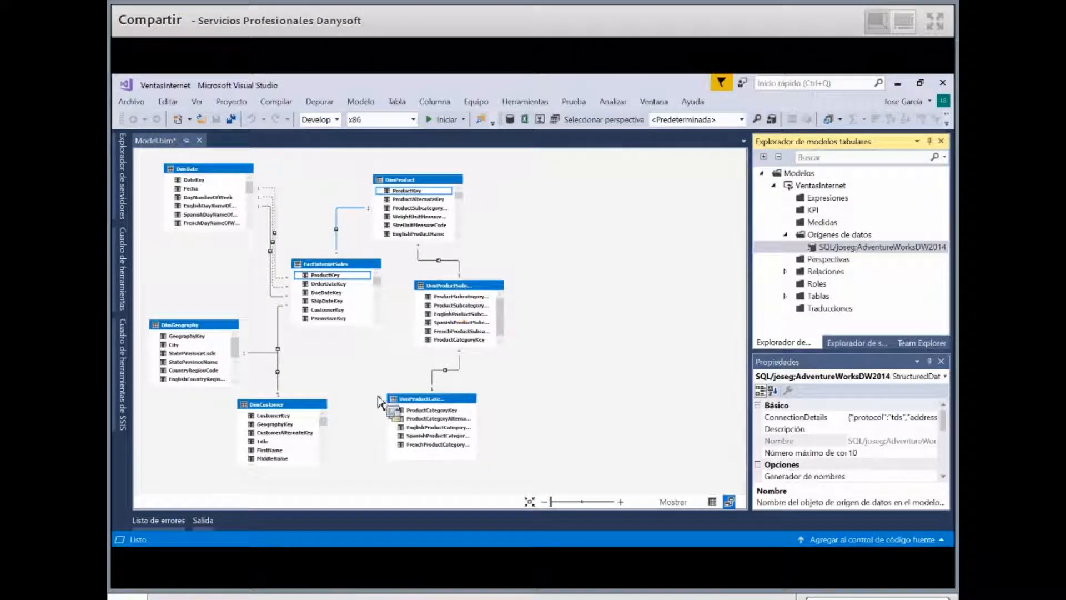
{"action": "scroll", "coordinate": [333, 300], "scroll_direction": "down", "scroll_amount": 4}
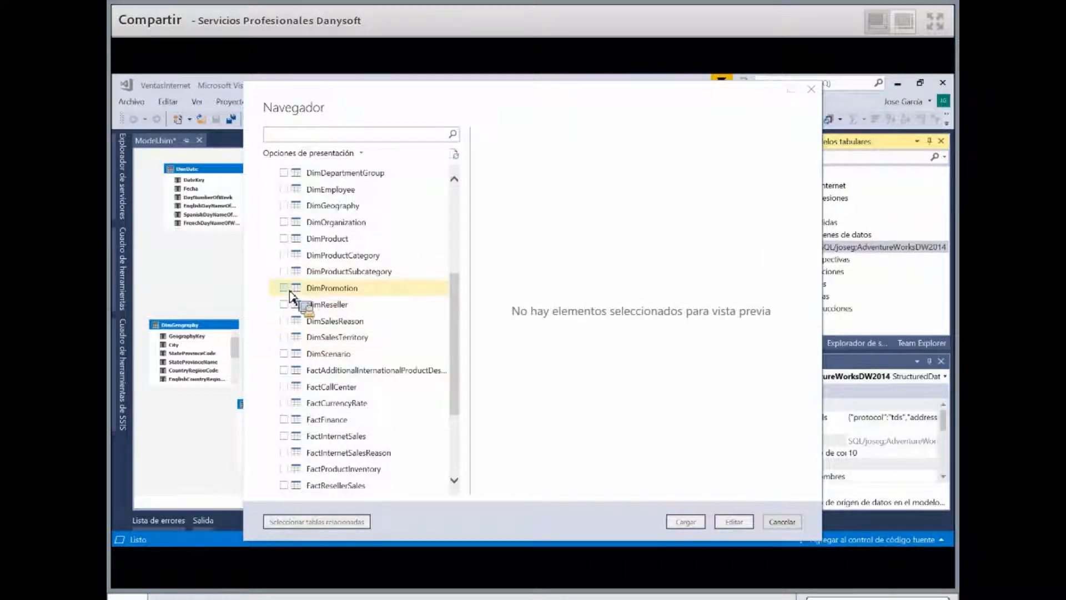
{"action": "left_click", "coordinate": [284, 287]}
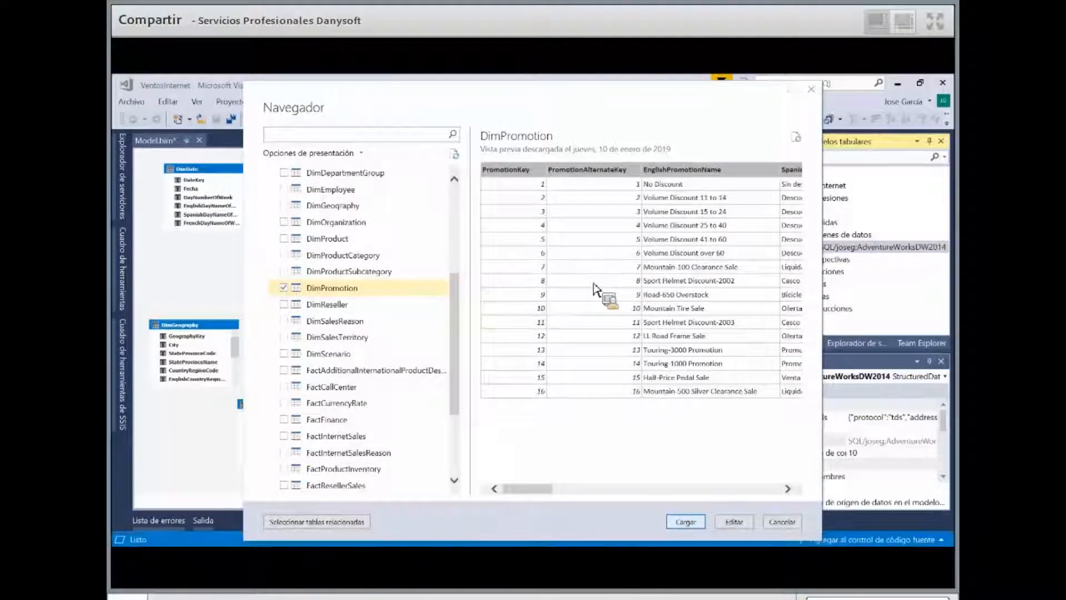
{"action": "left_click", "coordinate": [686, 522]}
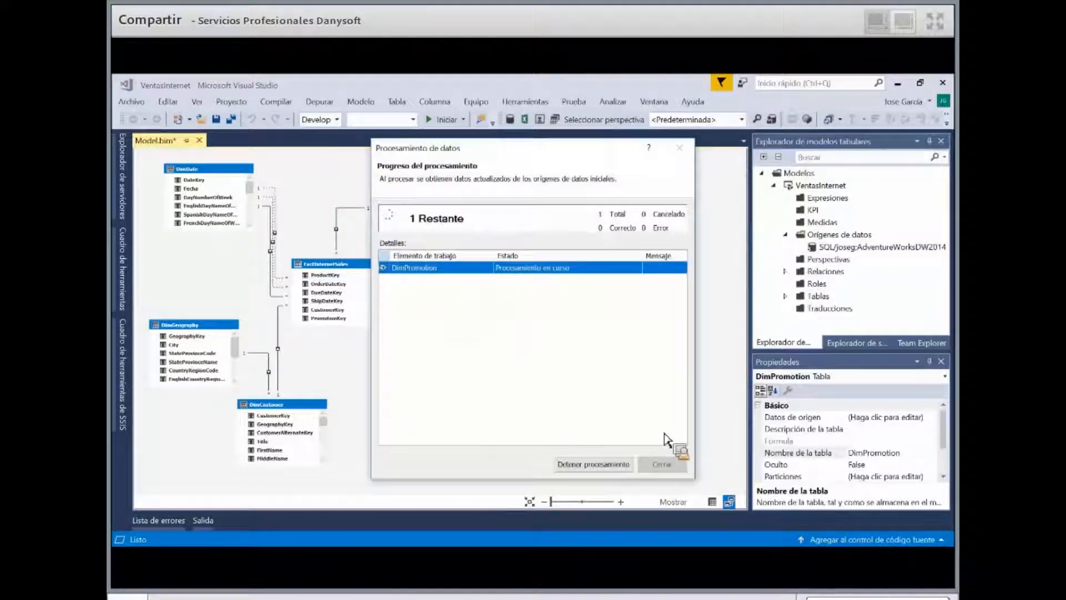
{"action": "left_click", "coordinate": [668, 470]}
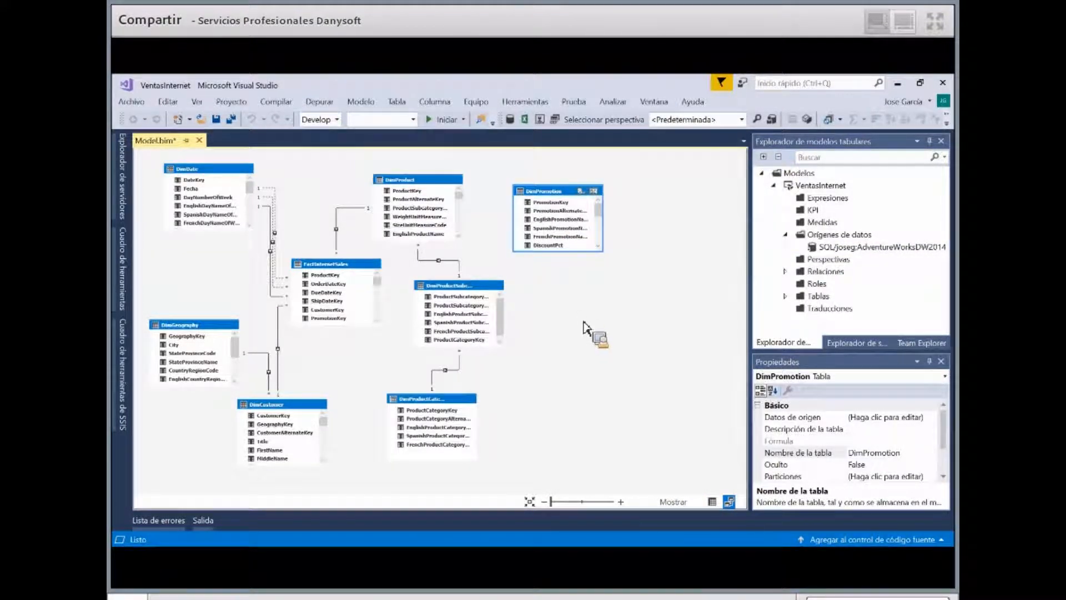
Add an empty hierarchy to the DimPromotion table and delete it again
{"action": "right_click", "coordinate": [545, 211]}
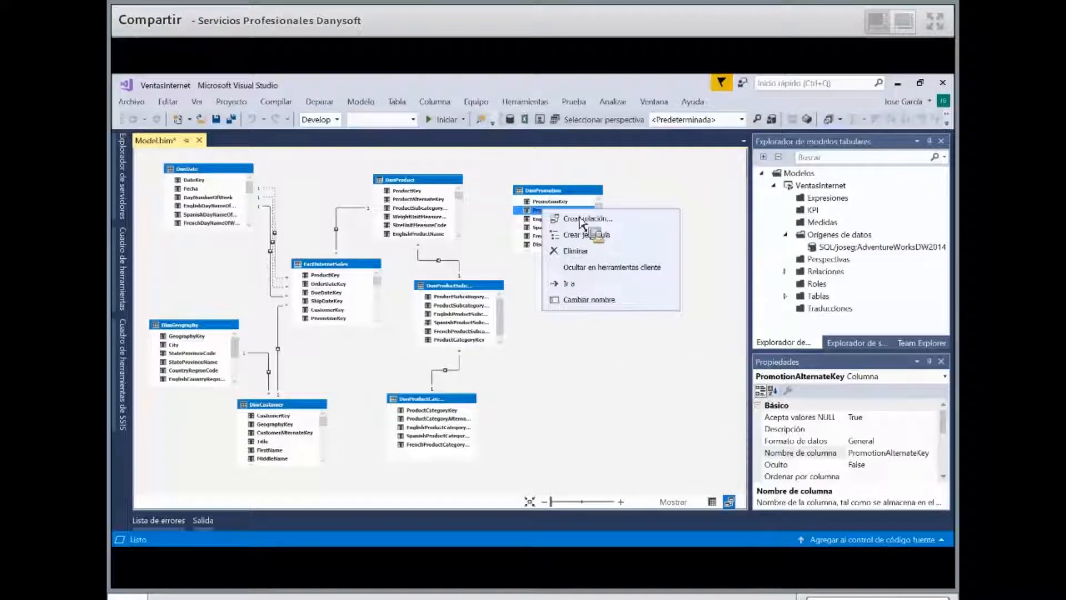
{"action": "key", "text": "Escape"}
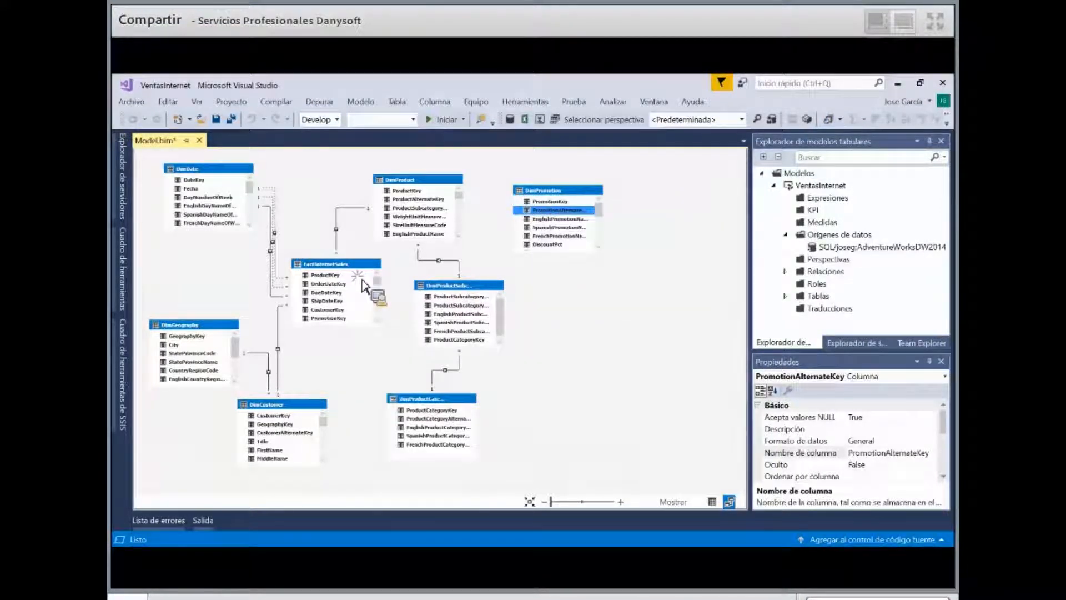
{"action": "left_click_drag", "start_coordinate": [363, 286], "coordinate": [557, 198]}
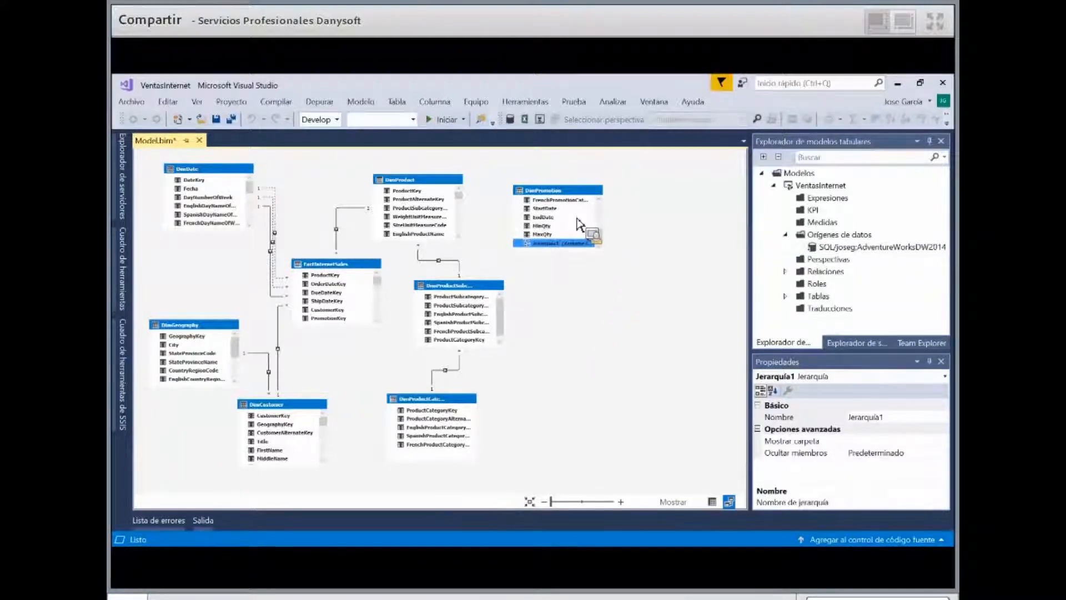
{"action": "right_click", "coordinate": [583, 239]}
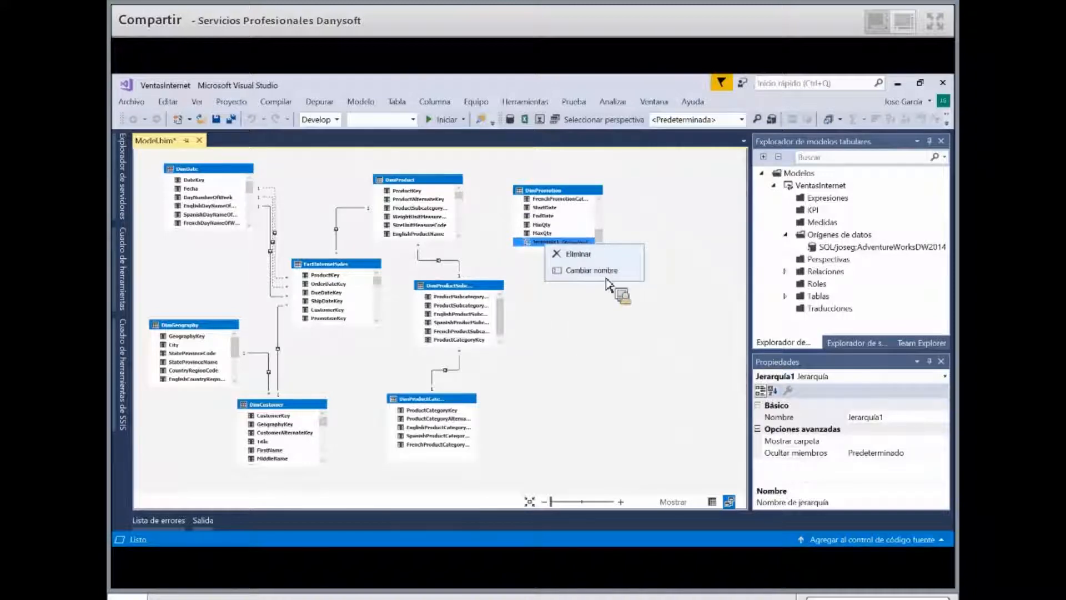
{"action": "left_click", "coordinate": [577, 254]}
{"action": "left_click", "coordinate": [594, 190]}
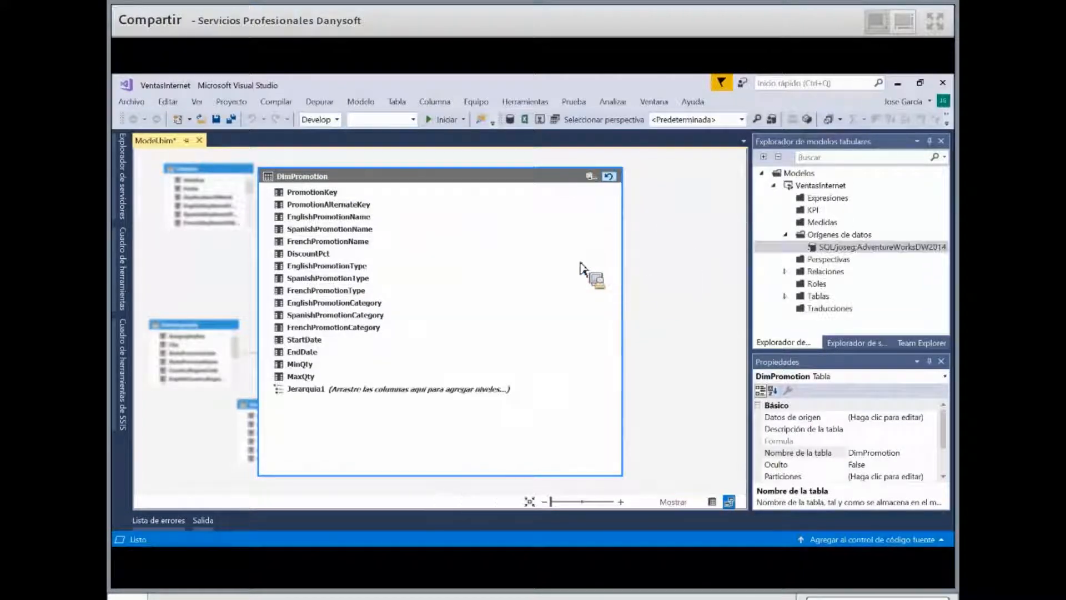
{"action": "left_click_drag", "start_coordinate": [568, 250], "coordinate": [600, 261]}
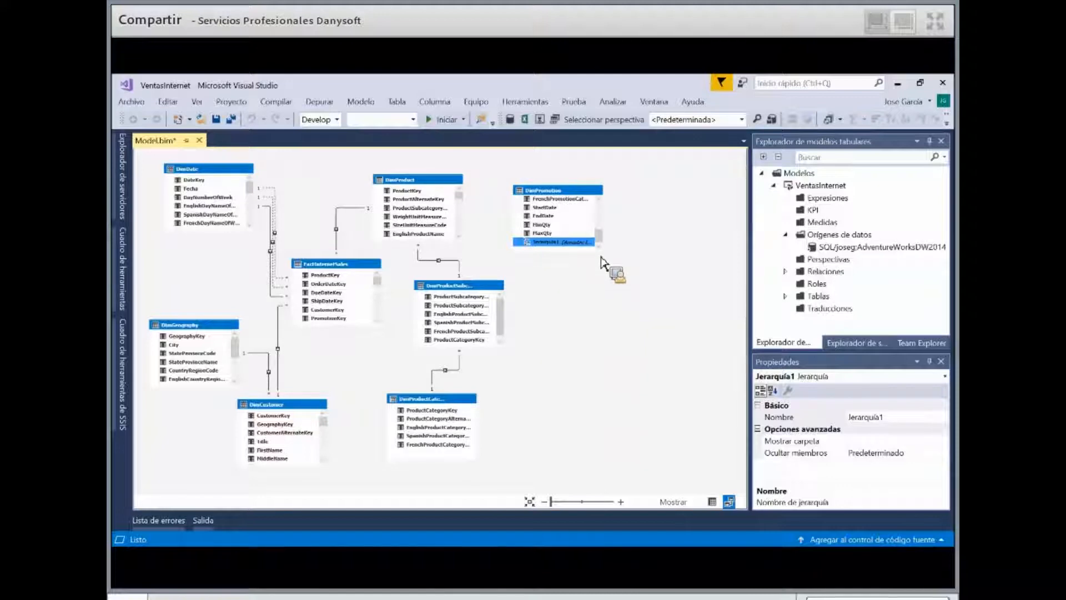
{"action": "right_click", "coordinate": [560, 243]}
{"action": "left_click", "coordinate": [600, 255]}
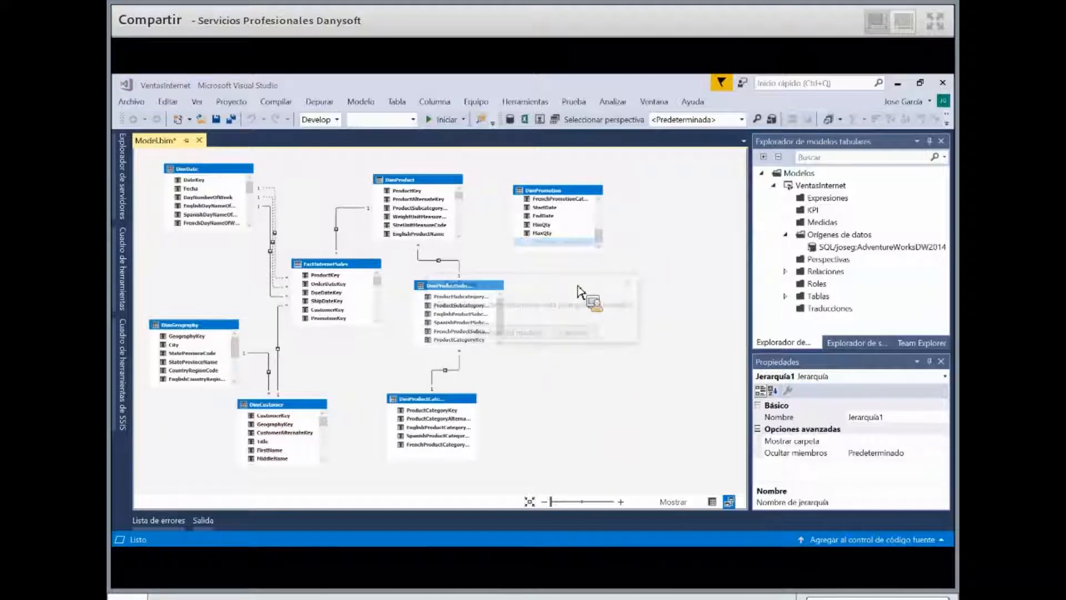
{"action": "key", "text": "Return"}
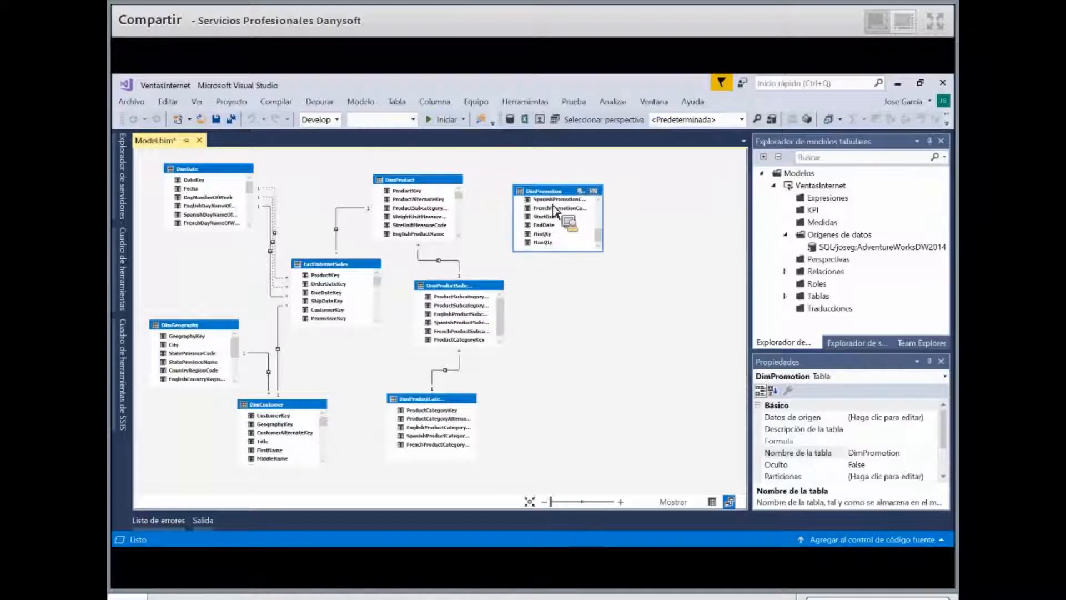
{"action": "left_click", "coordinate": [551, 203]}
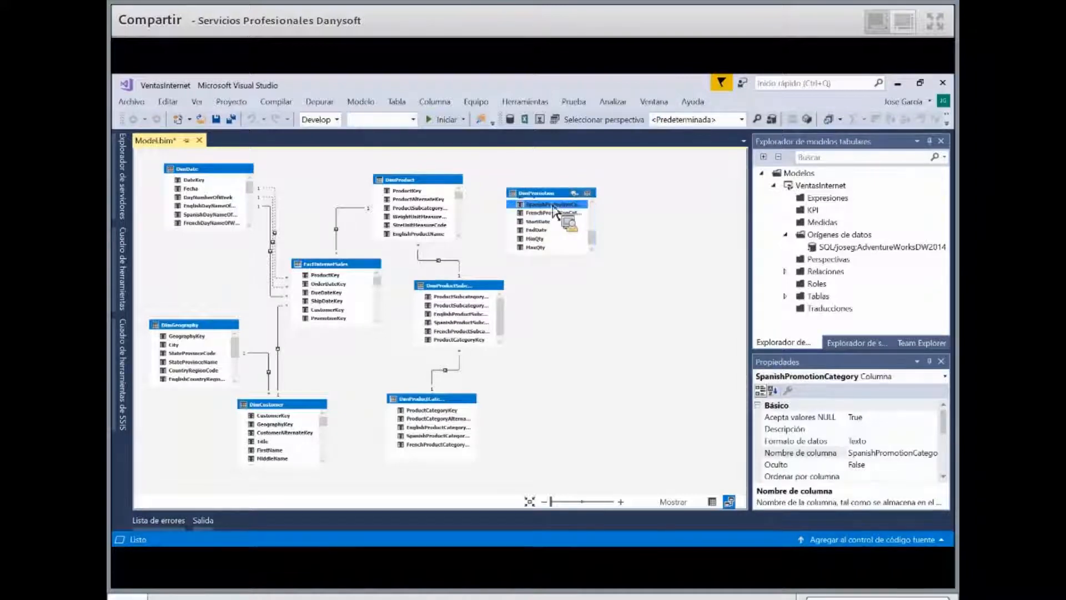
{"action": "right_click", "coordinate": [549, 203]}
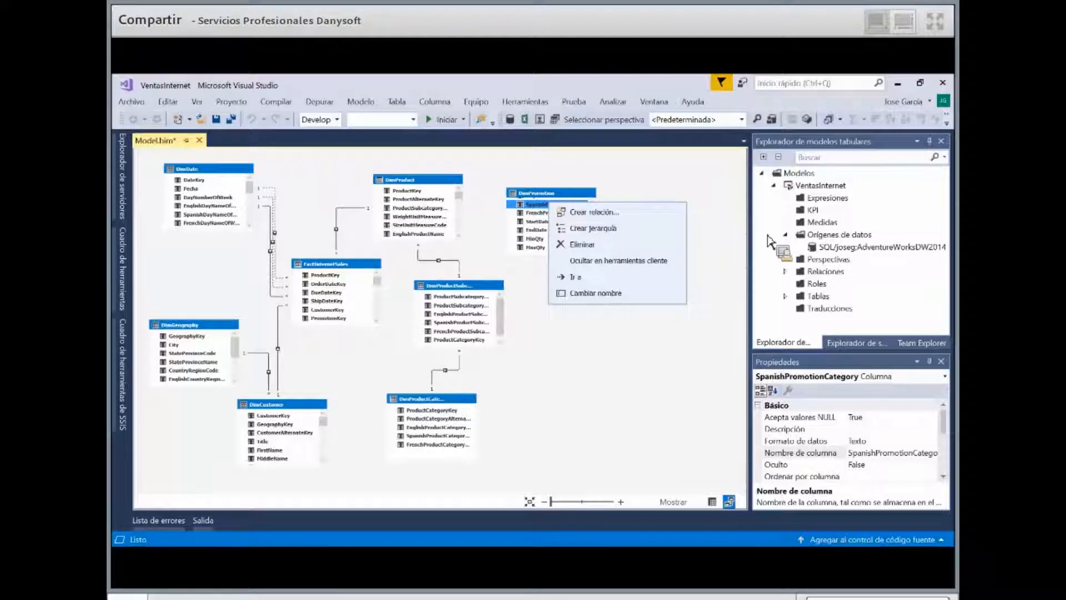
{"action": "left_click", "coordinate": [594, 212]}
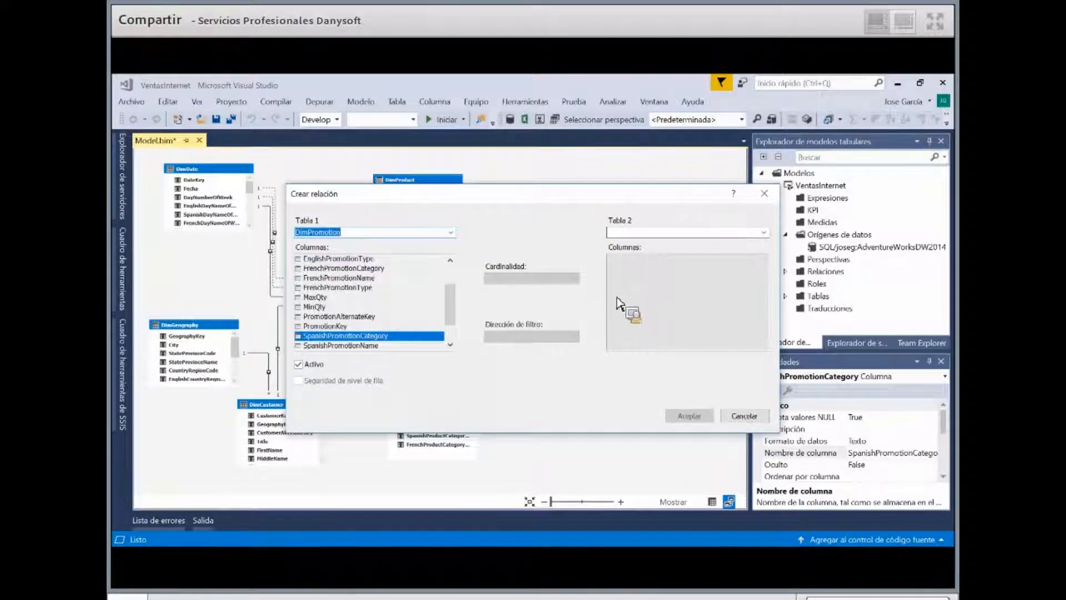
{"action": "left_click", "coordinate": [763, 233]}
{"action": "key", "text": "Down"}
{"action": "key", "text": "Down"}
{"action": "key", "text": "Down"}
{"action": "key", "text": "Down"}
{"action": "key", "text": "Down"}
{"action": "key", "text": "Down"}
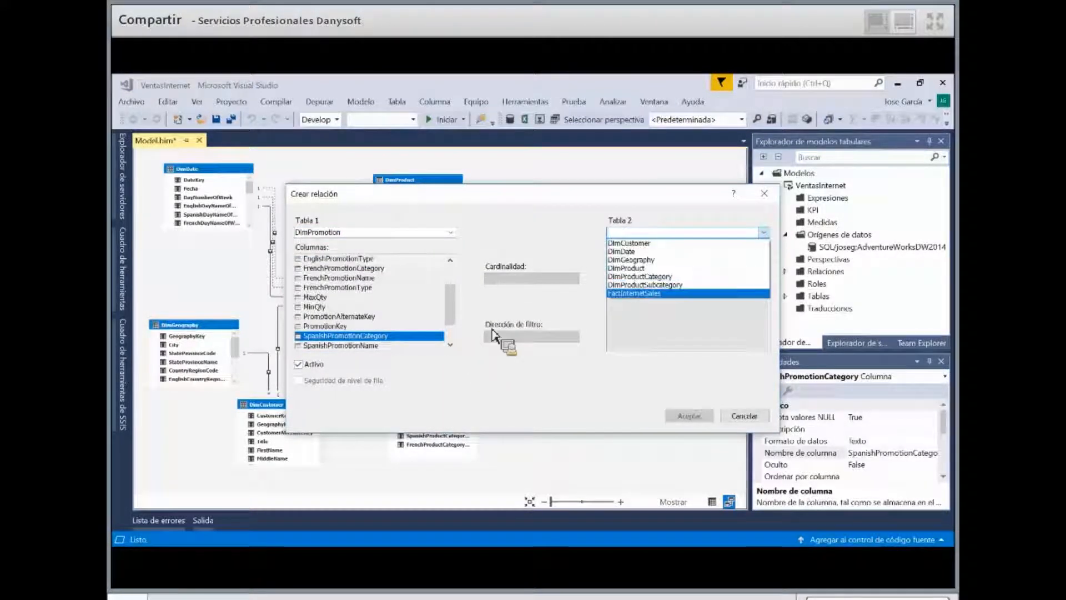
{"action": "key", "text": "Return"}
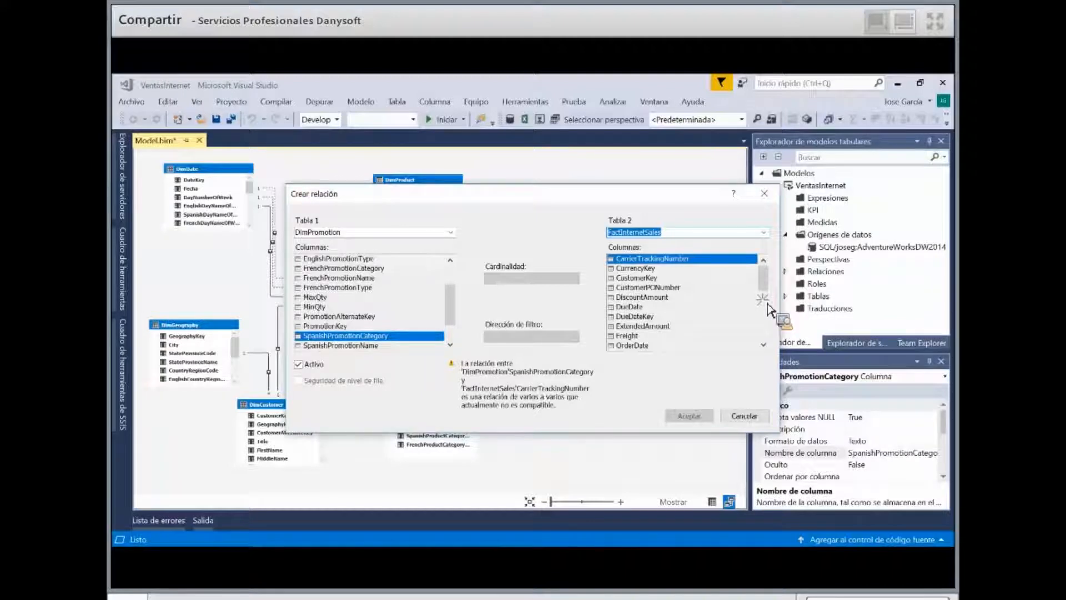
{"action": "left_click", "coordinate": [765, 333]}
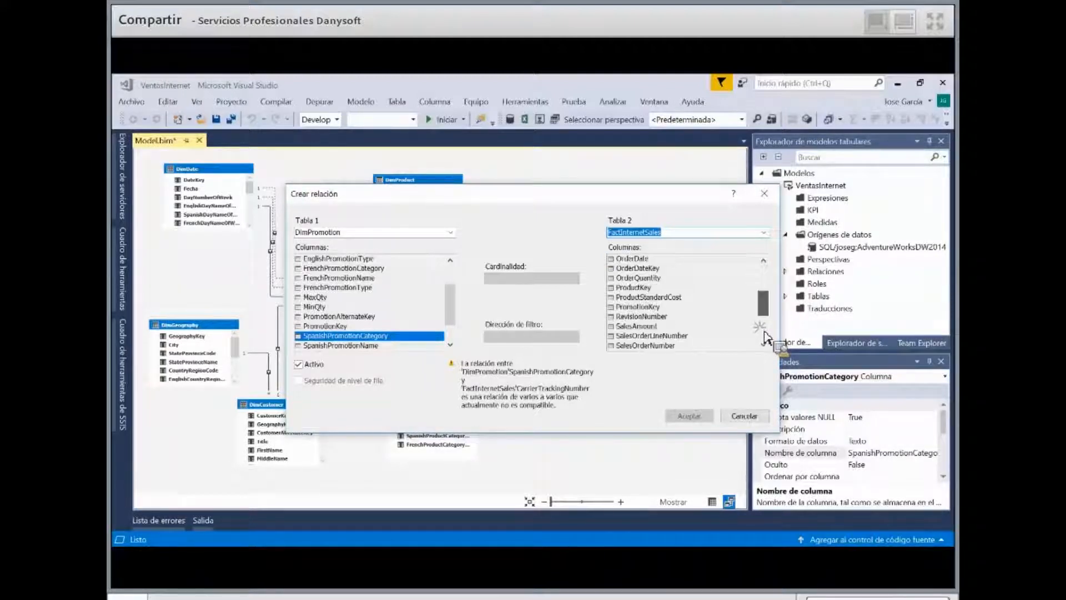
{"action": "left_click", "coordinate": [764, 334]}
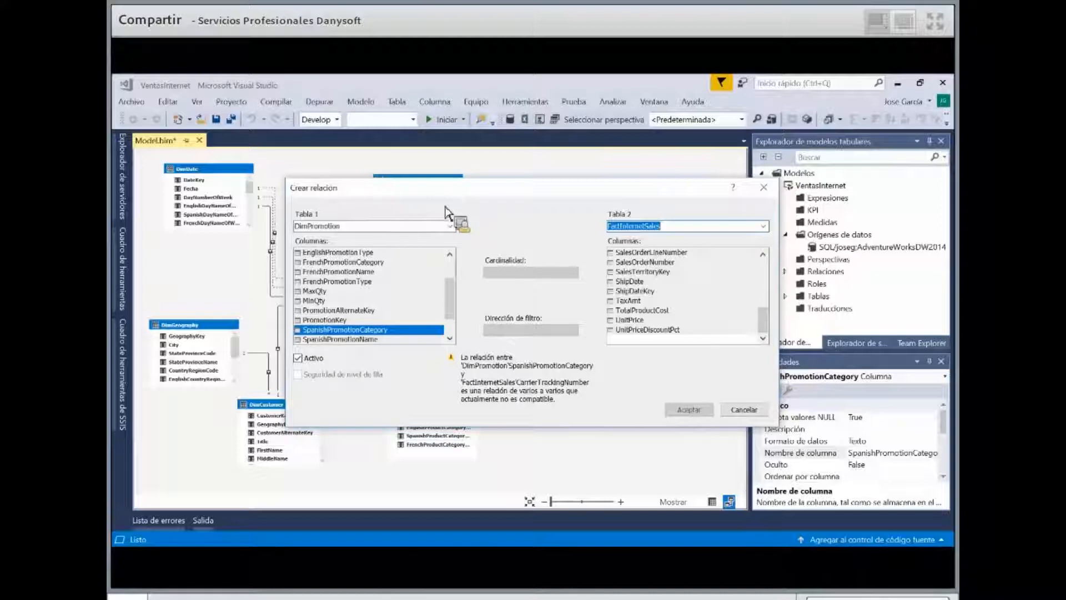
{"action": "left_click_drag", "start_coordinate": [450, 299], "coordinate": [454, 196]}
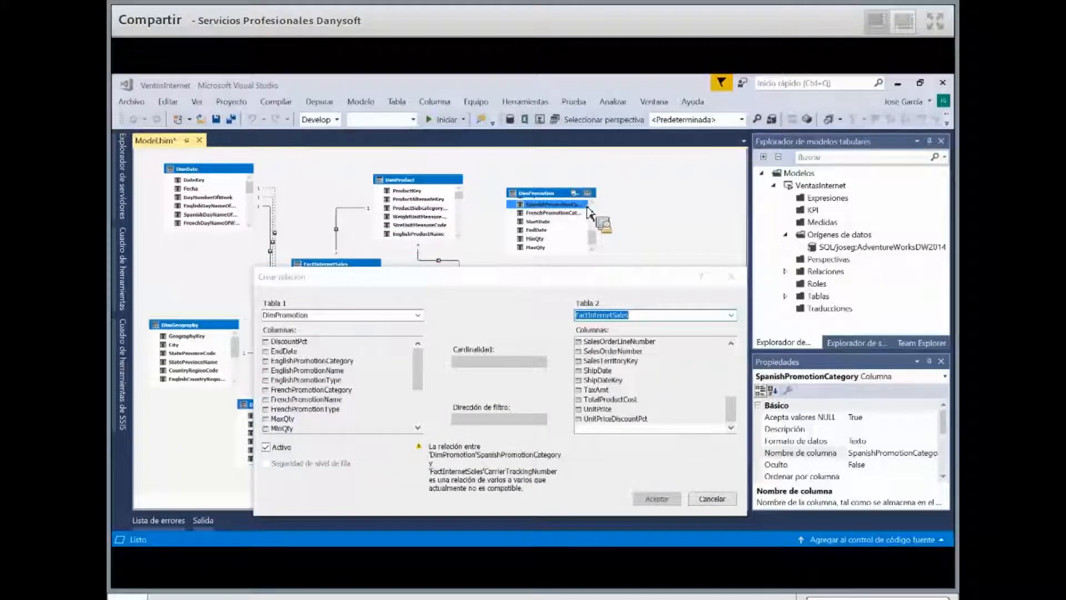
{"action": "key", "text": "Escape"}
Create an active one-to-many relationship from DimPromotion to FactInternetSales, using the PromotionKey column in both tables
{"action": "scroll", "coordinate": [574, 213], "scroll_direction": "up", "scroll_amount": 4}
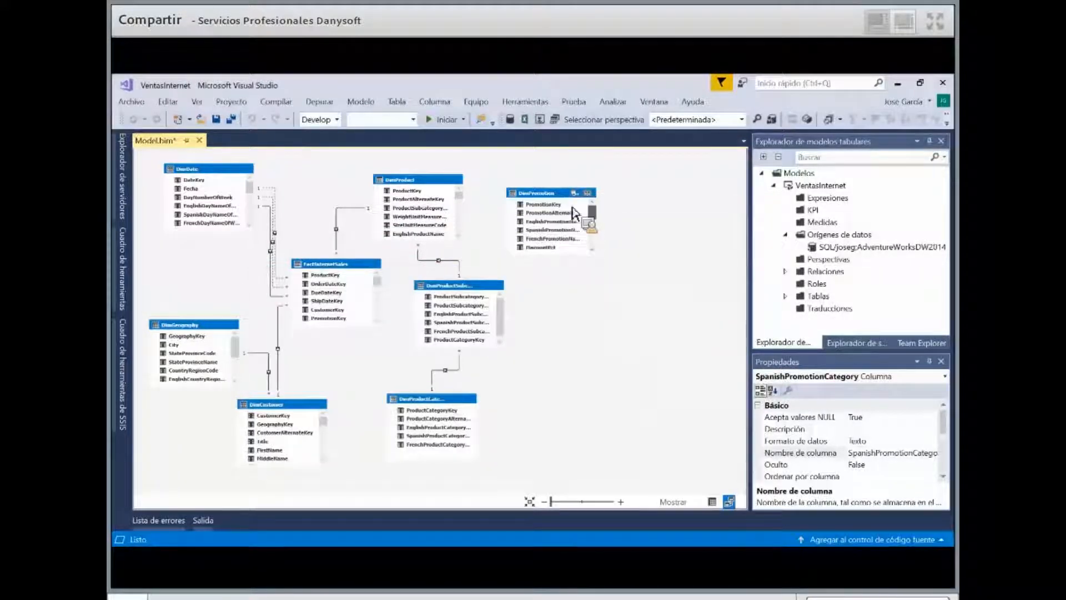
{"action": "left_click", "coordinate": [524, 207]}
{"action": "right_click", "coordinate": [525, 211]}
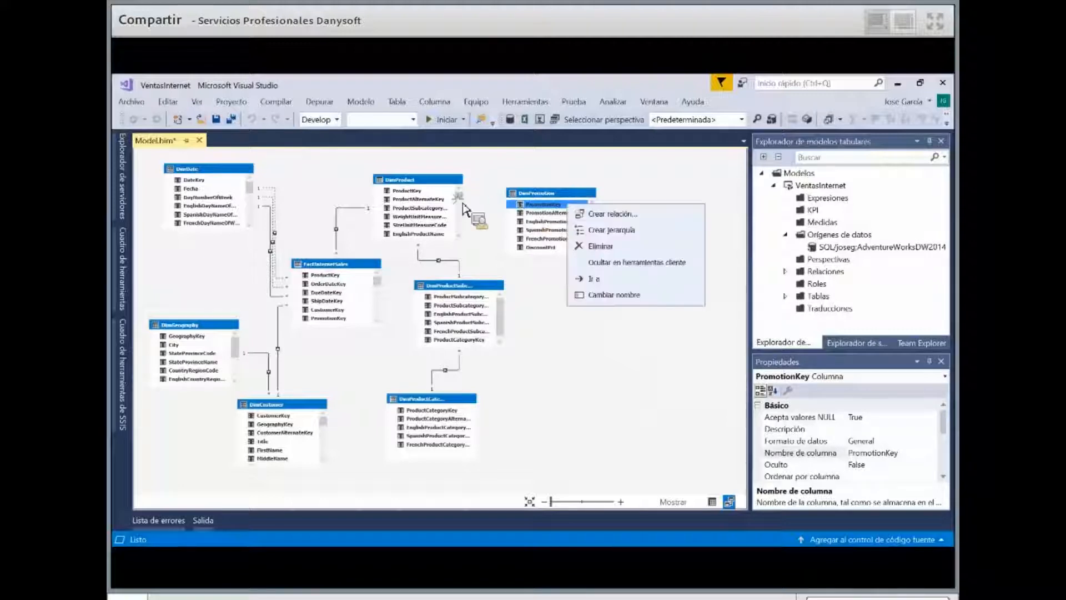
{"action": "left_click", "coordinate": [588, 209]}
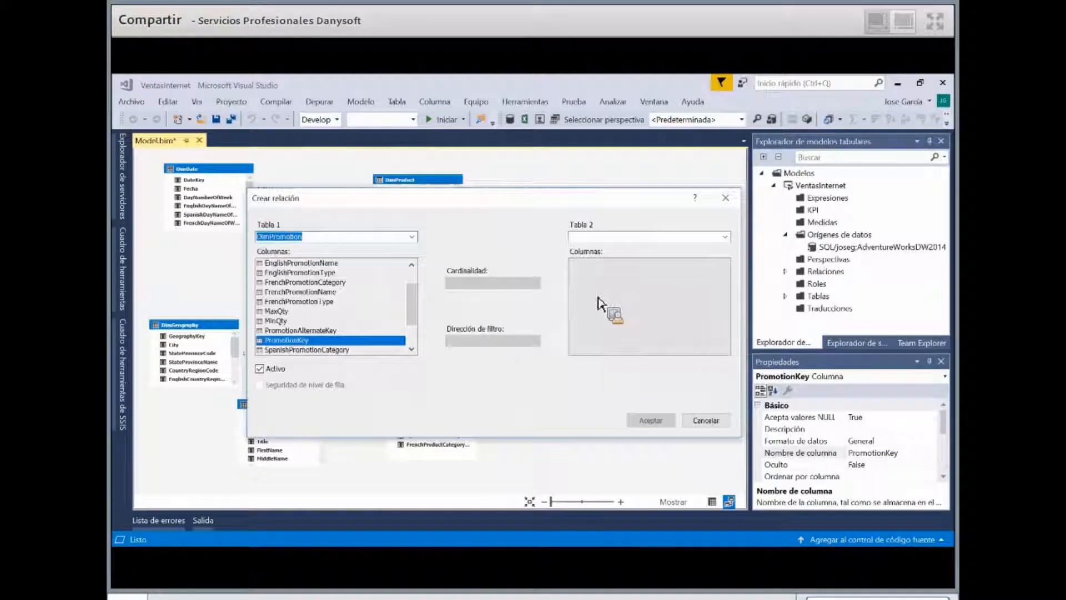
{"action": "left_click", "coordinate": [694, 238]}
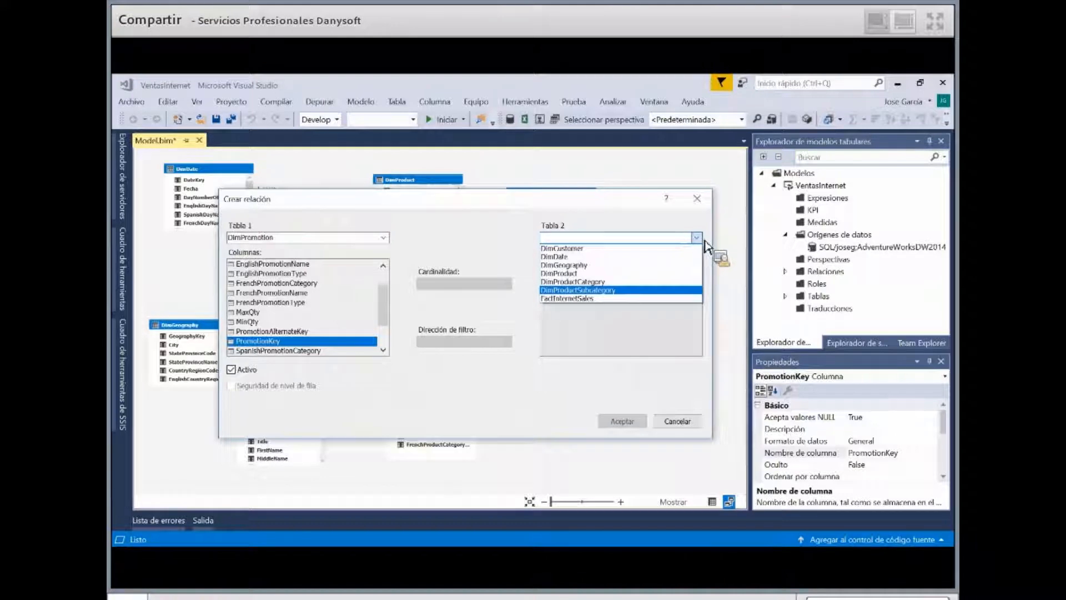
{"action": "left_click", "coordinate": [588, 290]}
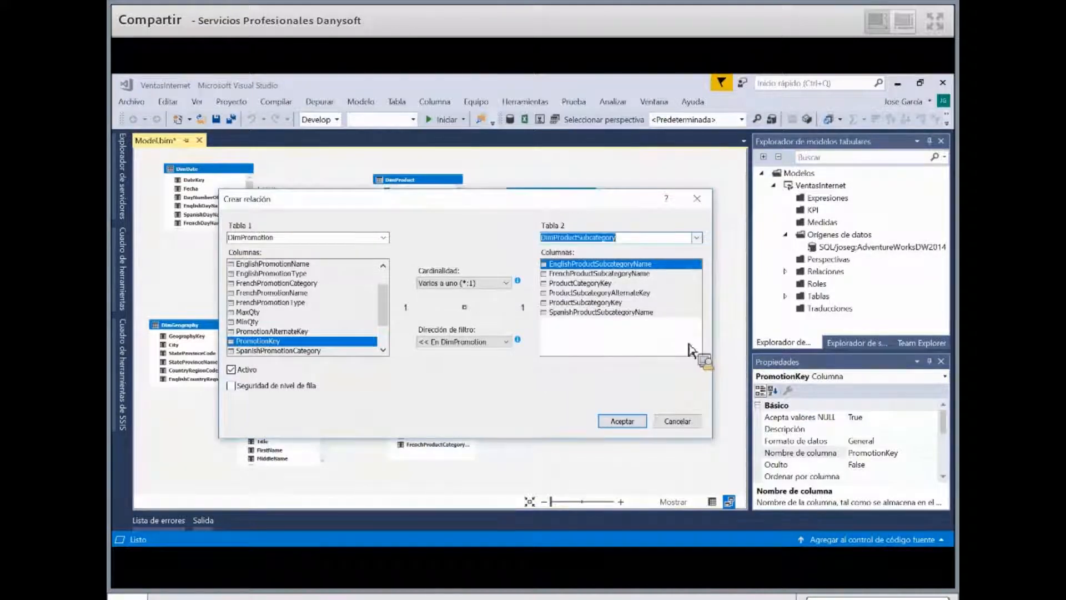
{"action": "left_click", "coordinate": [697, 238]}
{"action": "left_click", "coordinate": [588, 300]}
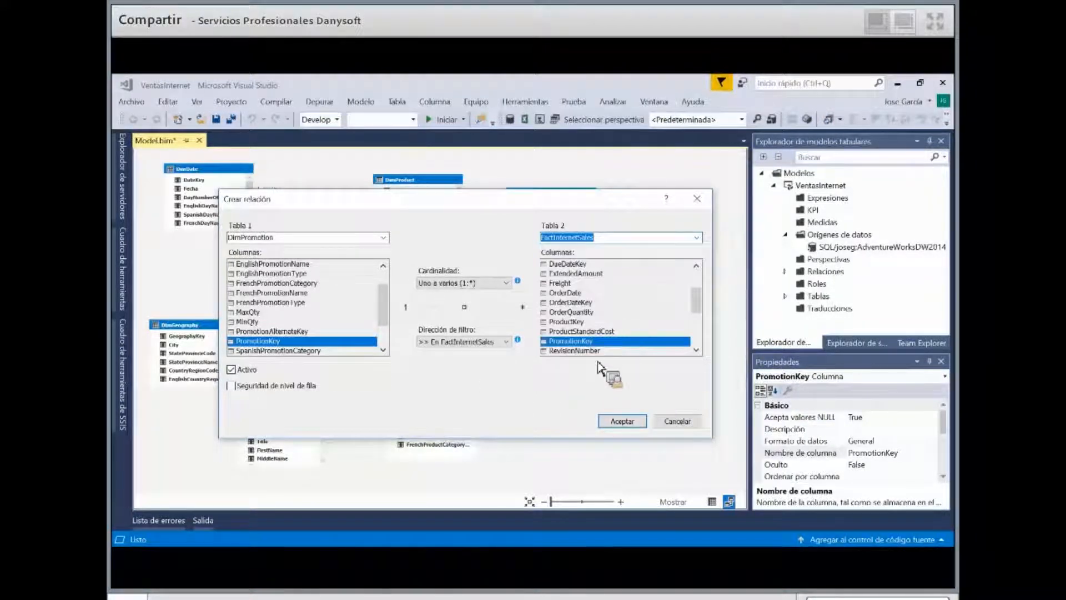
{"action": "left_click_drag", "start_coordinate": [343, 344], "coordinate": [512, 292]}
{"action": "left_click", "coordinate": [508, 285]}
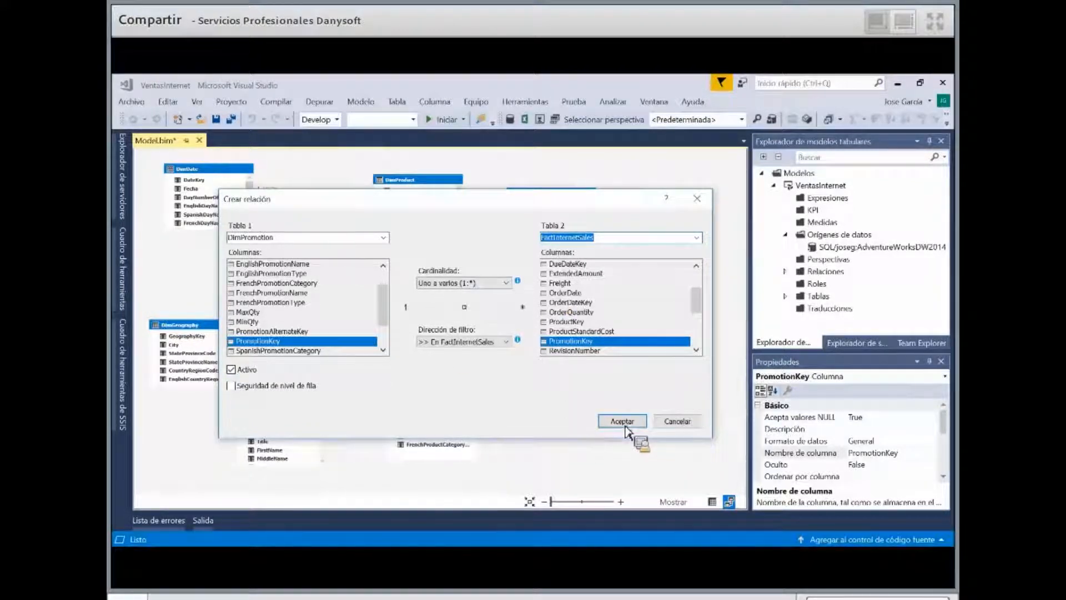
{"action": "left_click", "coordinate": [605, 418]}
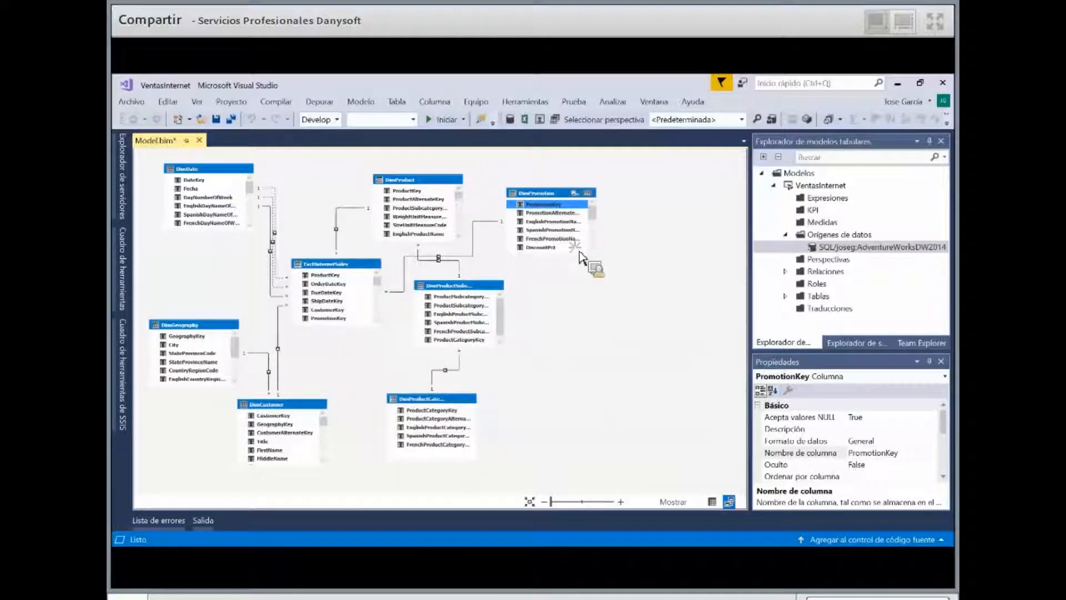
Rearrange the diagram so DimPromotion sits directly above FactInternetSales and DimProduct sits above and to the right of DimProductSubcategory
{"action": "left_click_drag", "start_coordinate": [544, 193], "coordinate": [322, 173]}
{"action": "left_click_drag", "start_coordinate": [410, 179], "coordinate": [554, 196]}
{"action": "mouse_move", "coordinate": [328, 172]}
{"action": "left_mouse_down"}
{"action": "mouse_move", "coordinate": [359, 173]}
{"action": "mouse_move", "coordinate": [345, 169]}
{"action": "left_mouse_up"}
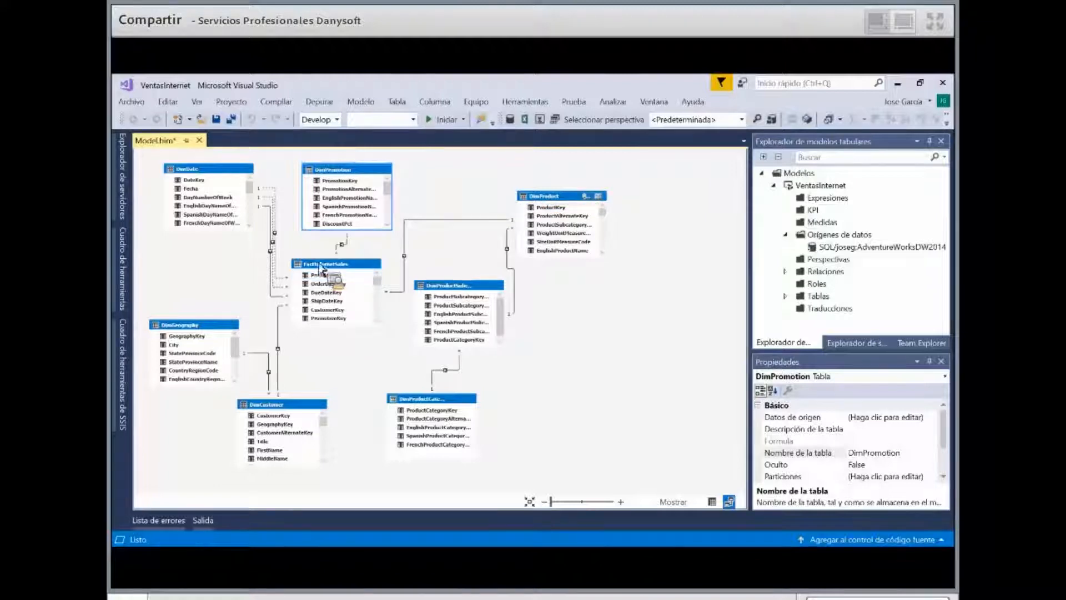
{"action": "left_click_drag", "start_coordinate": [550, 196], "coordinate": [493, 187]}
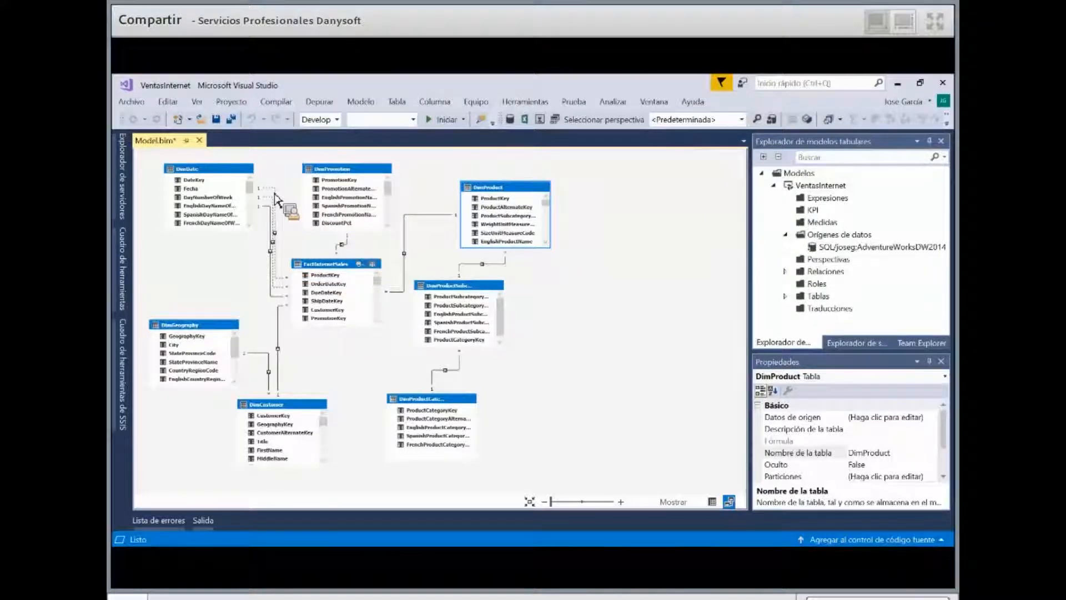
{"action": "left_click_drag", "start_coordinate": [328, 264], "coordinate": [342, 266]}
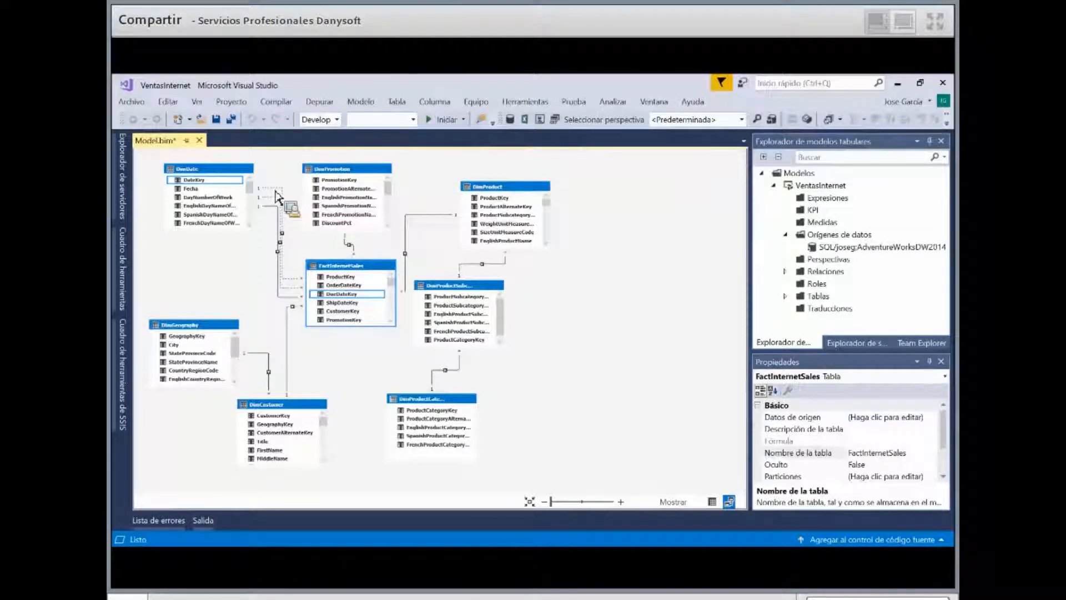
Examine the DueDateKey, OrderDateKey and ShipDateKey relationships between FactInternetSales and DimDate, checking which one is active
{"action": "left_click_drag", "start_coordinate": [276, 193], "coordinate": [282, 383]}
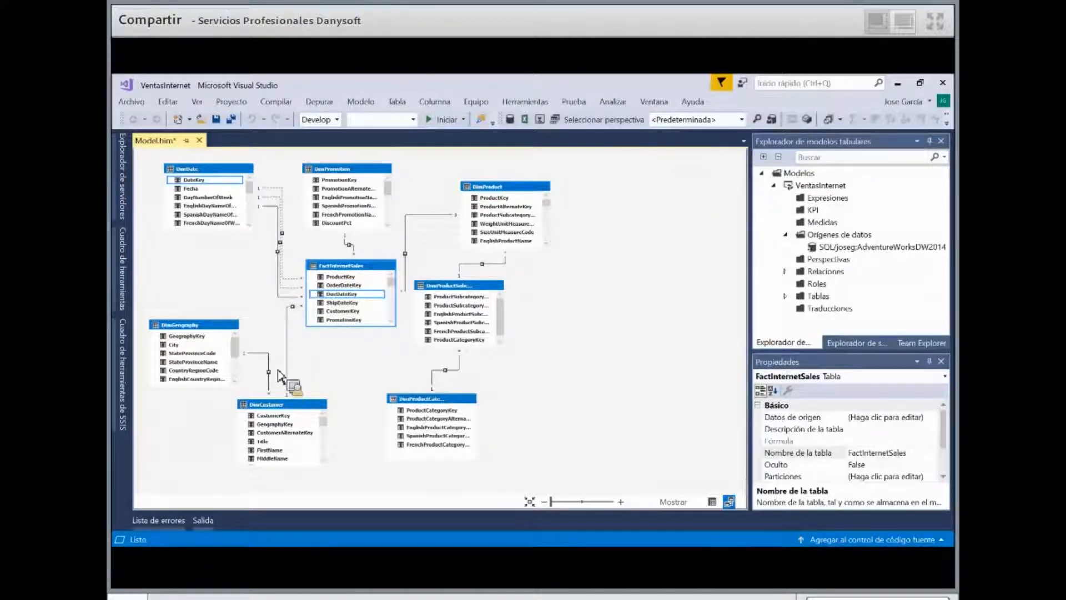
{"action": "double_click", "coordinate": [293, 278]}
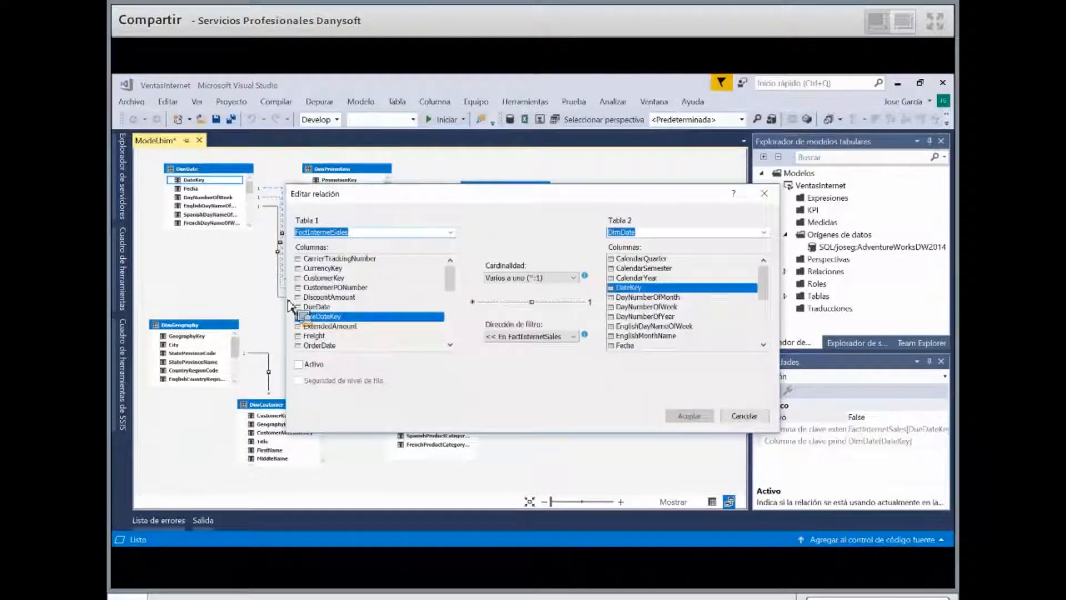
{"action": "left_click", "coordinate": [744, 416]}
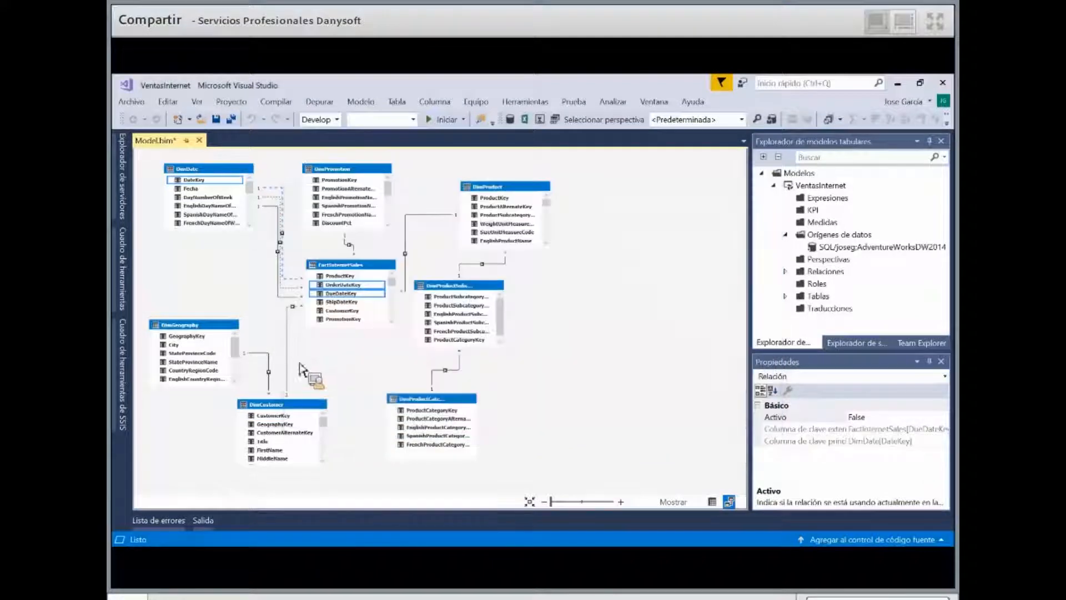
{"action": "left_click", "coordinate": [287, 297]}
{"action": "double_click", "coordinate": [292, 298]}
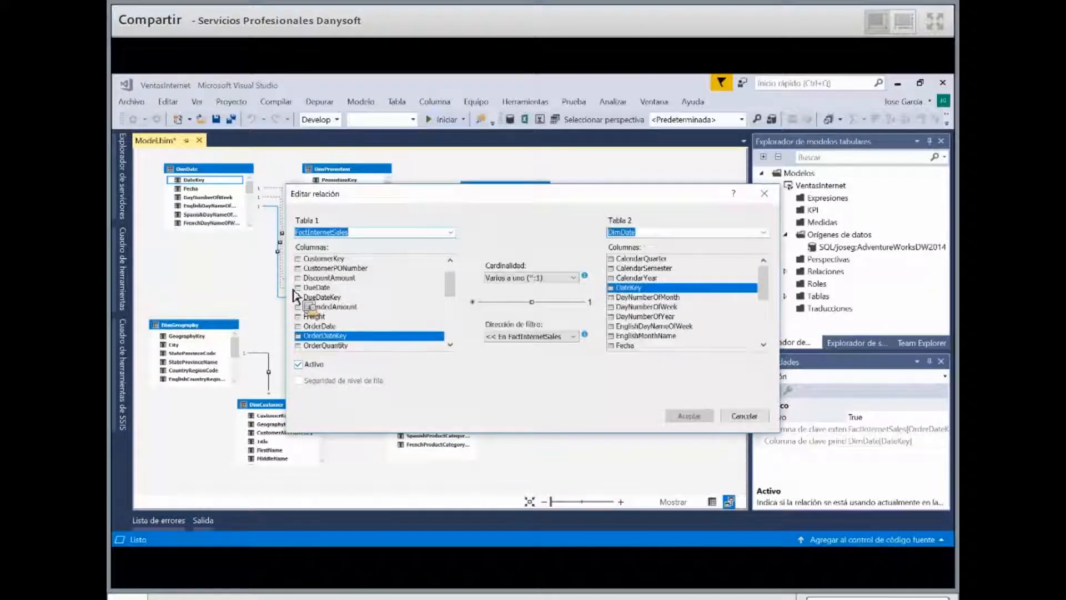
{"action": "left_click", "coordinate": [745, 416]}
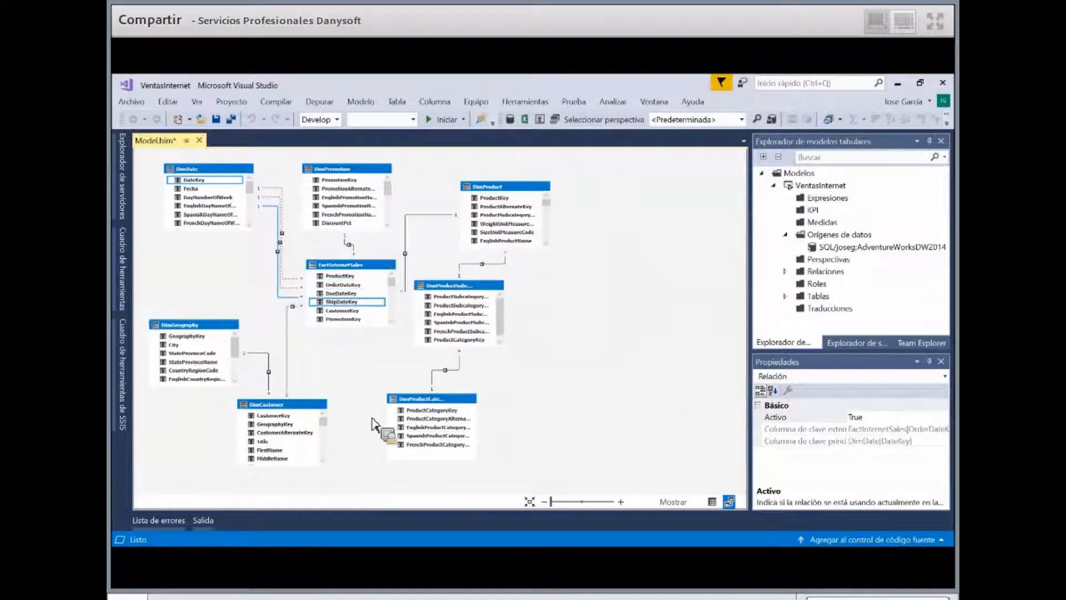
{"action": "double_click", "coordinate": [291, 287]}
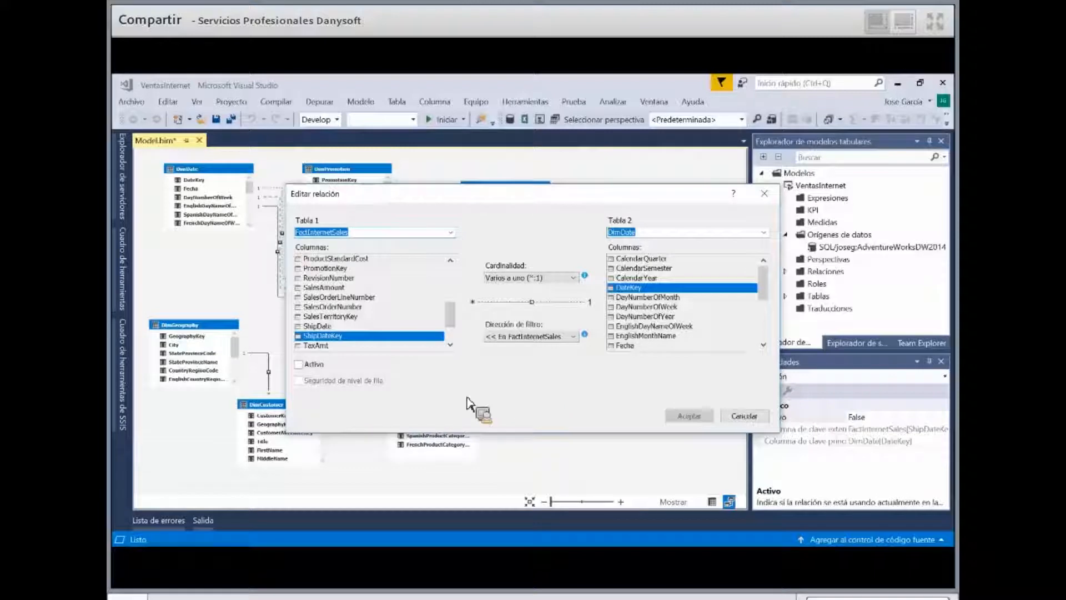
{"action": "left_click", "coordinate": [745, 416]}
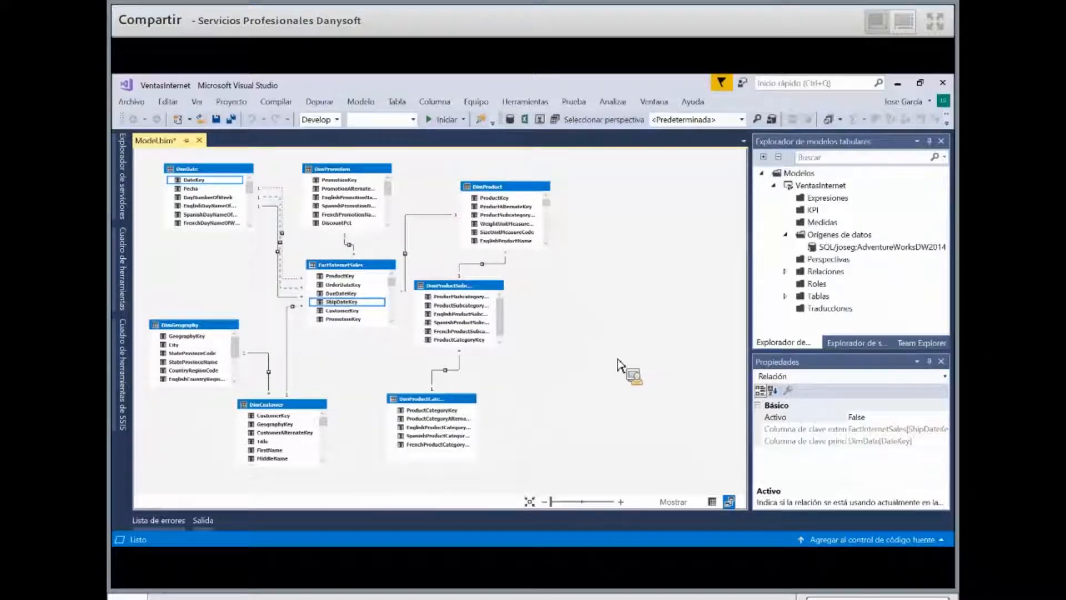
Display the model as data grids and examine its data sources, relationships and tables in the tabular model explorer
{"action": "left_click", "coordinate": [711, 501]}
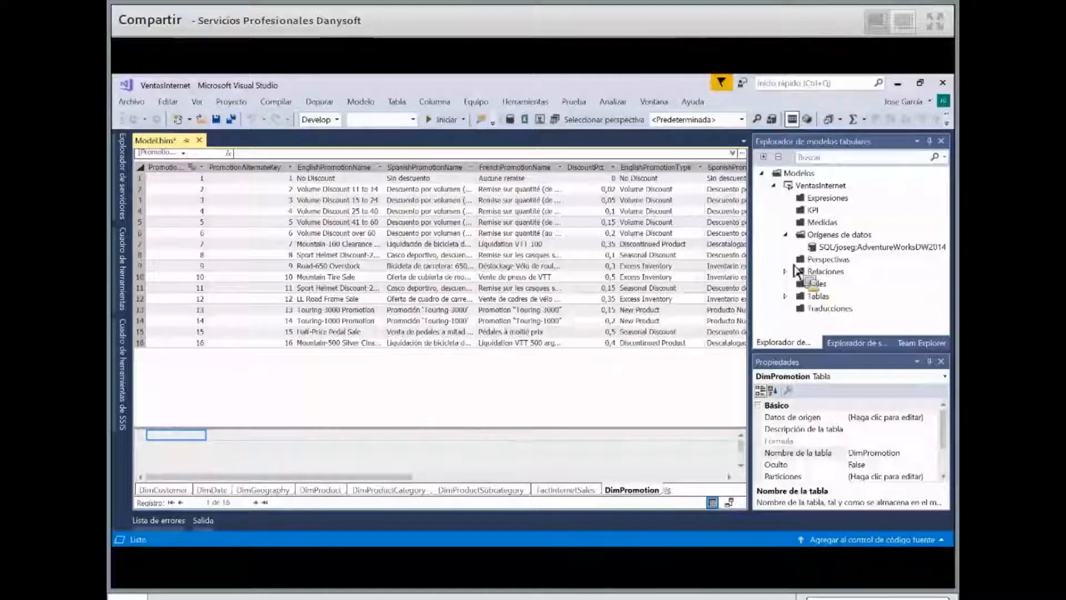
{"action": "left_click", "coordinate": [785, 234]}
{"action": "left_click", "coordinate": [785, 259]}
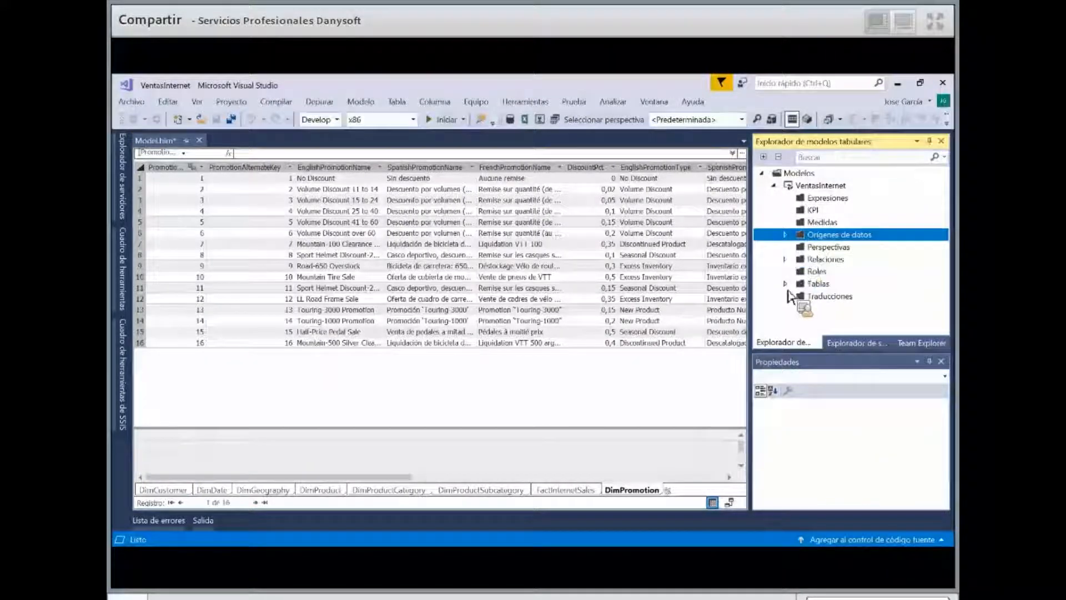
{"action": "left_click", "coordinate": [785, 199]}
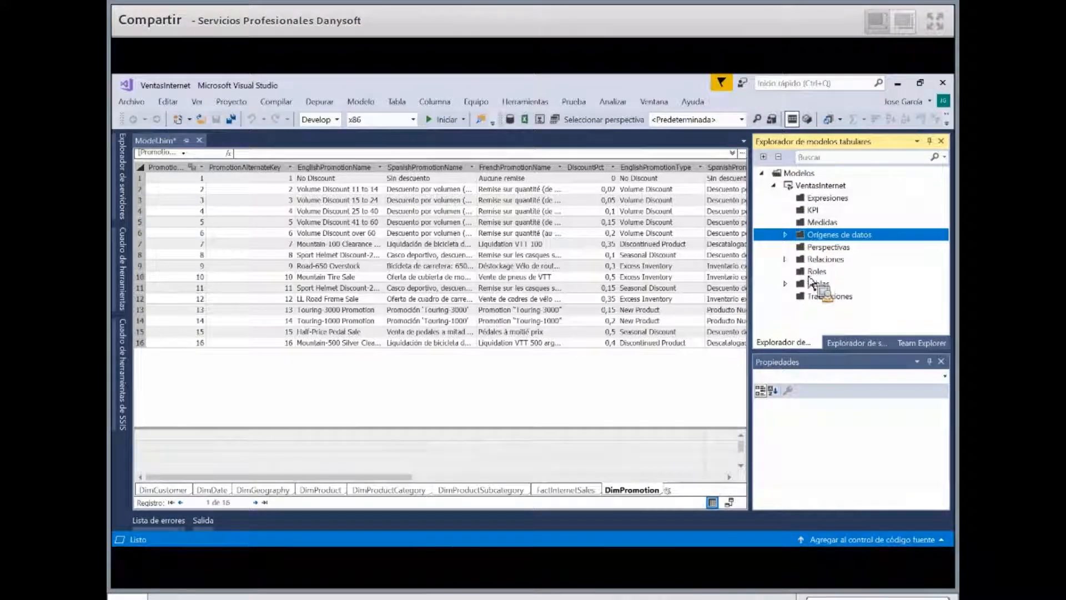
{"action": "left_click", "coordinate": [785, 284]}
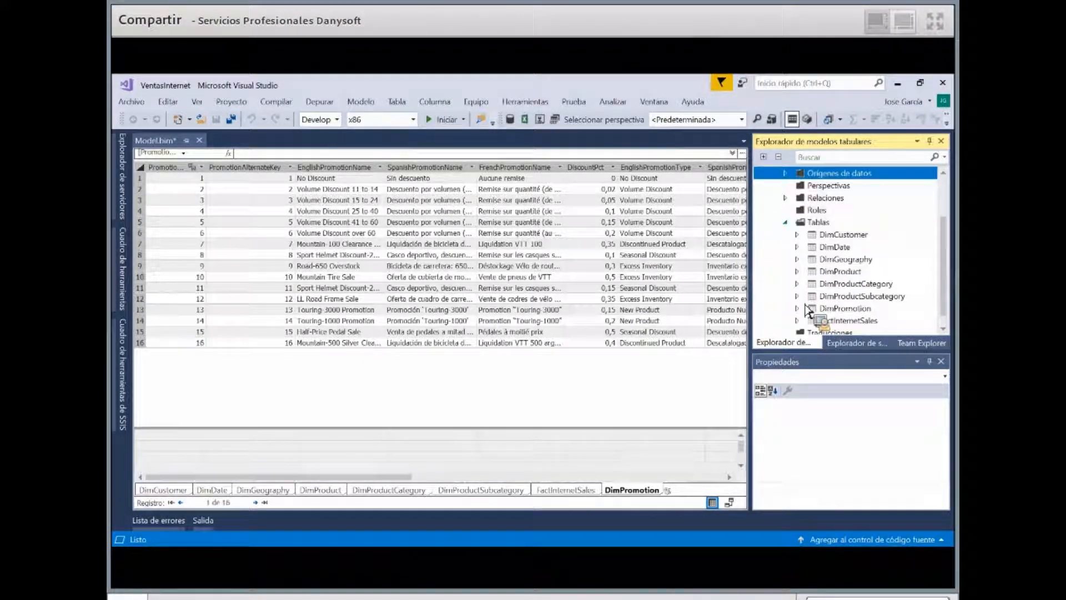
{"action": "left_click", "coordinate": [785, 222]}
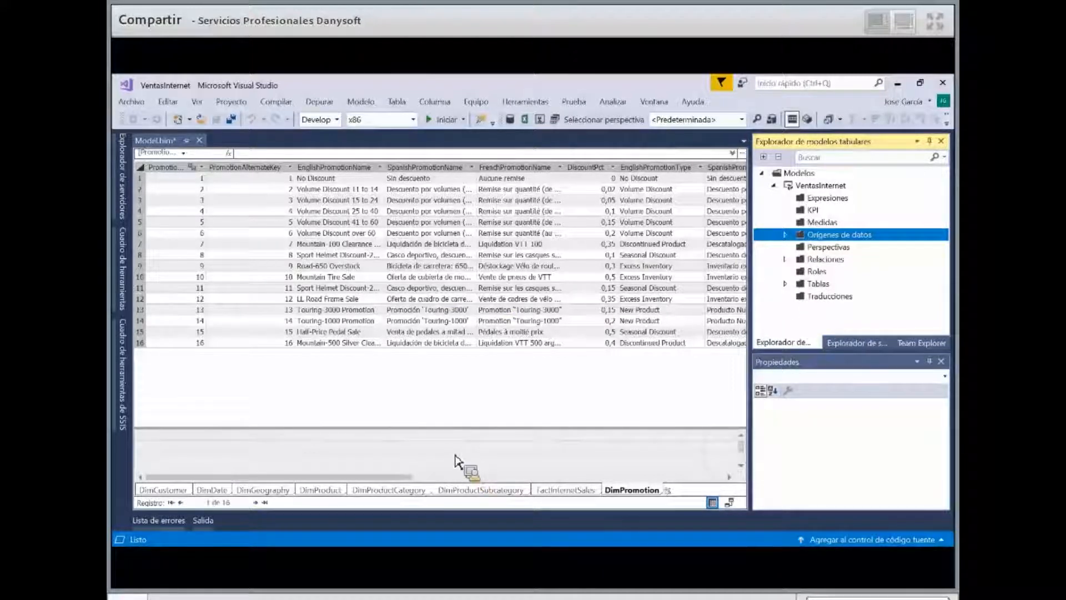
Place the DimPromotion table before FactInternetSales in the table order and display the DimDate table
{"action": "left_click_drag", "start_coordinate": [455, 460], "coordinate": [221, 503]}
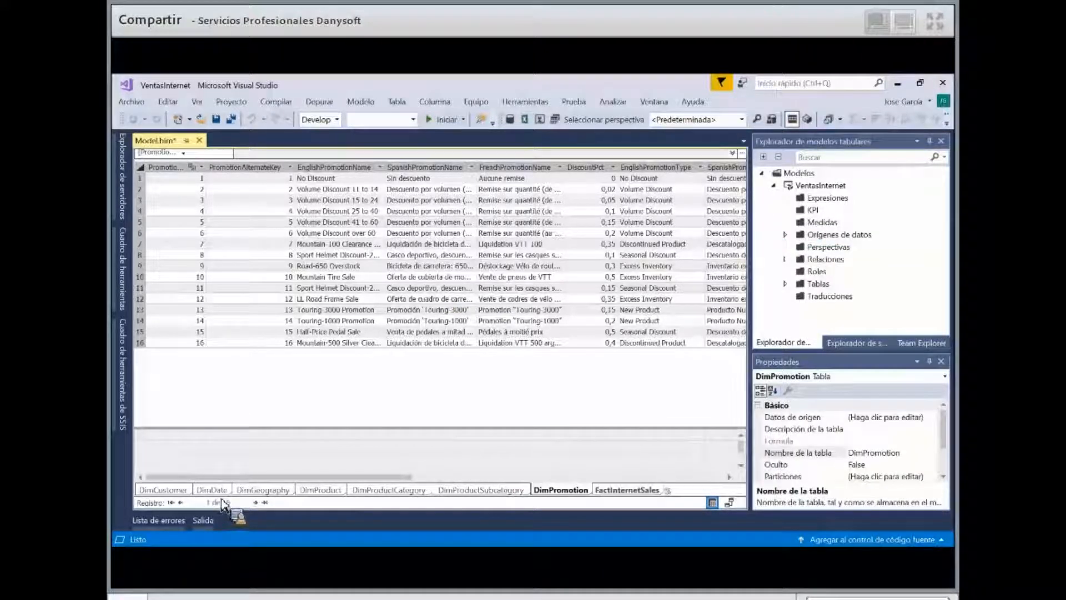
{"action": "left_click_drag", "start_coordinate": [223, 498], "coordinate": [244, 167]}
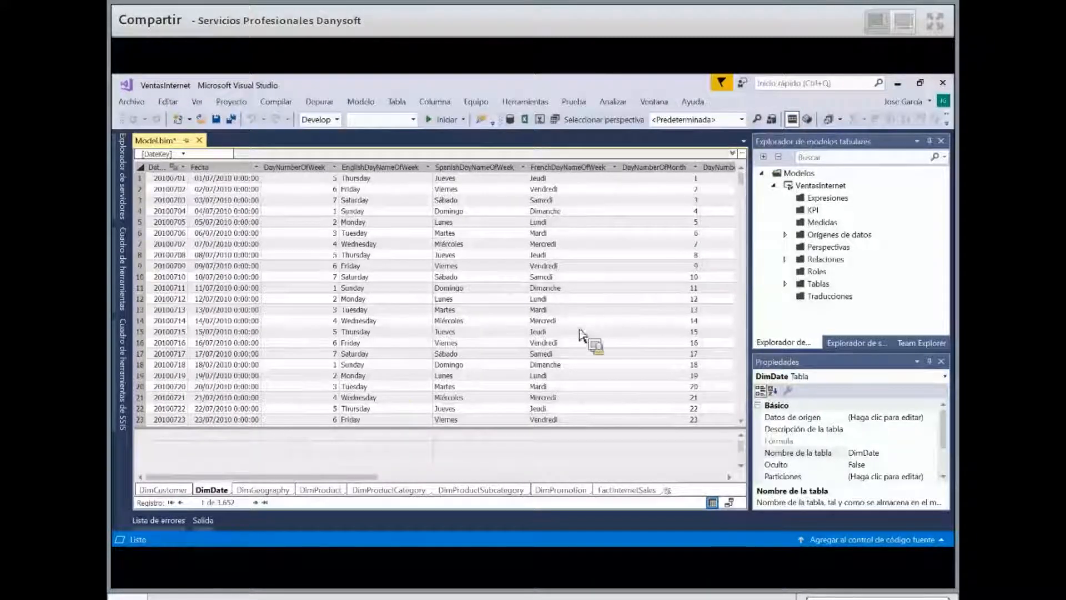
Insert a calculated column before the CalendarQuarter column of the DimDate table
{"action": "left_click_drag", "start_coordinate": [386, 482], "coordinate": [444, 178]}
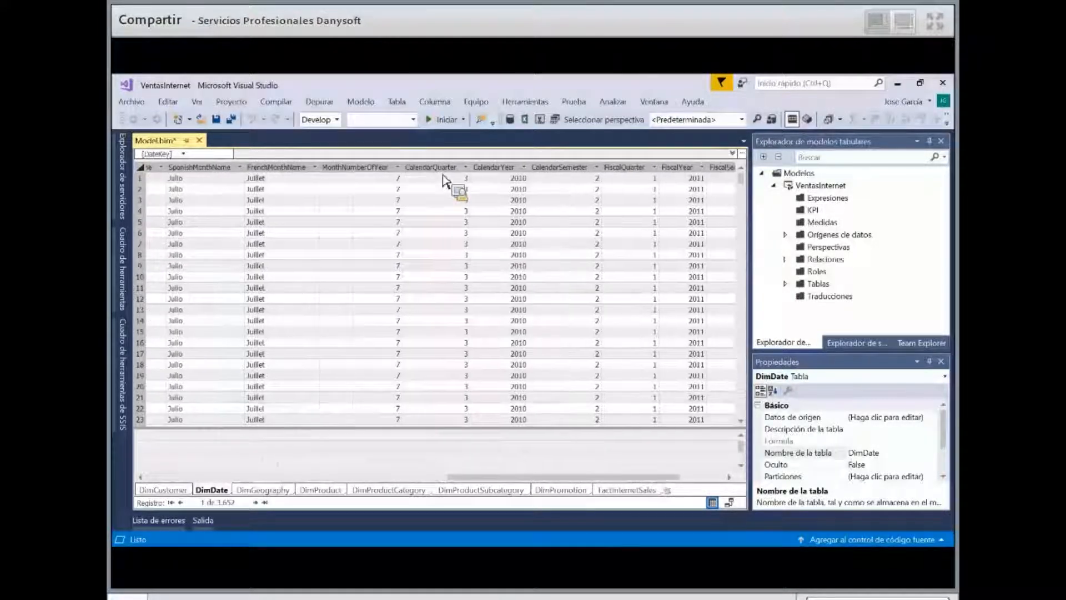
{"action": "left_click", "coordinate": [443, 171]}
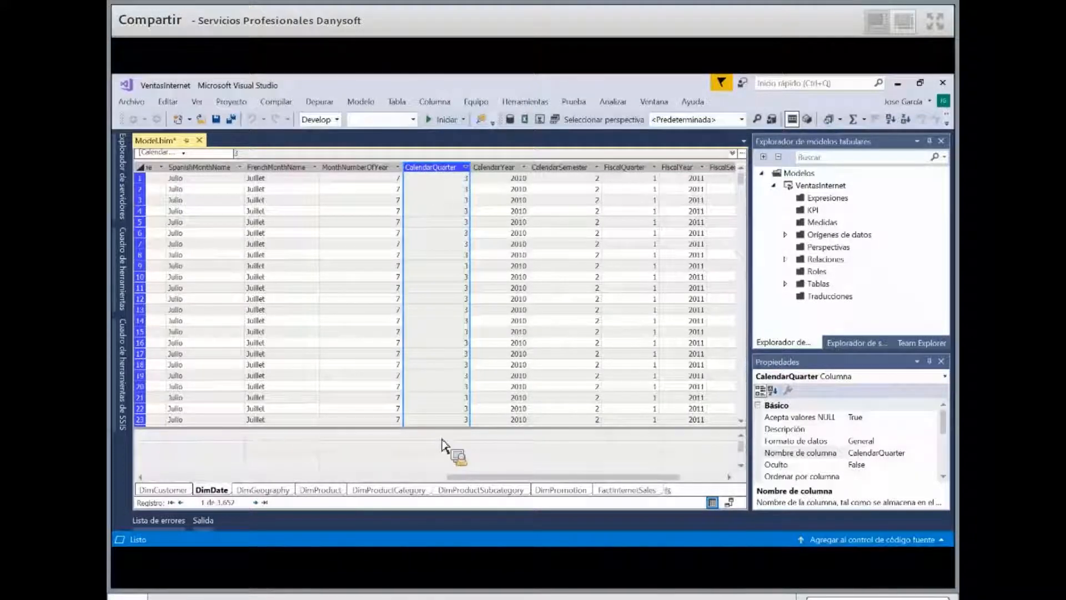
{"action": "left_click", "coordinate": [421, 439]}
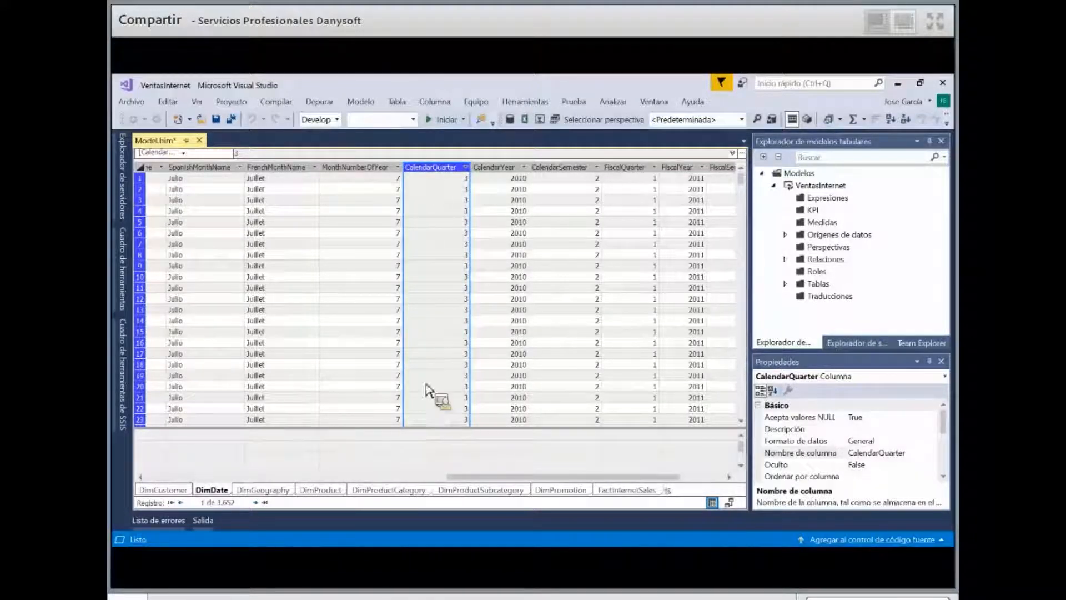
{"action": "left_click", "coordinate": [423, 169]}
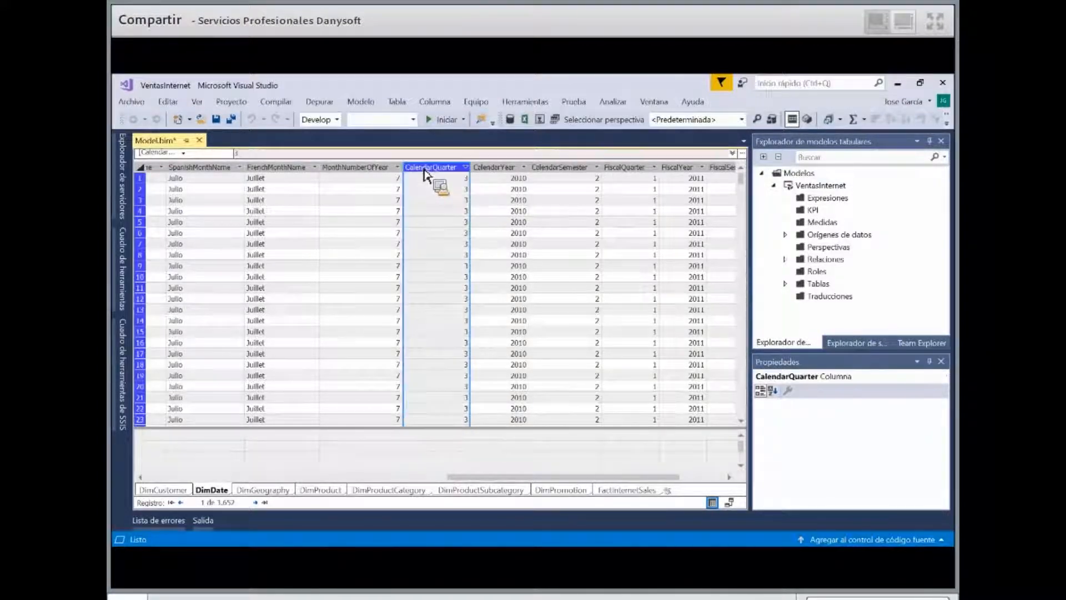
{"action": "right_click", "coordinate": [424, 173]}
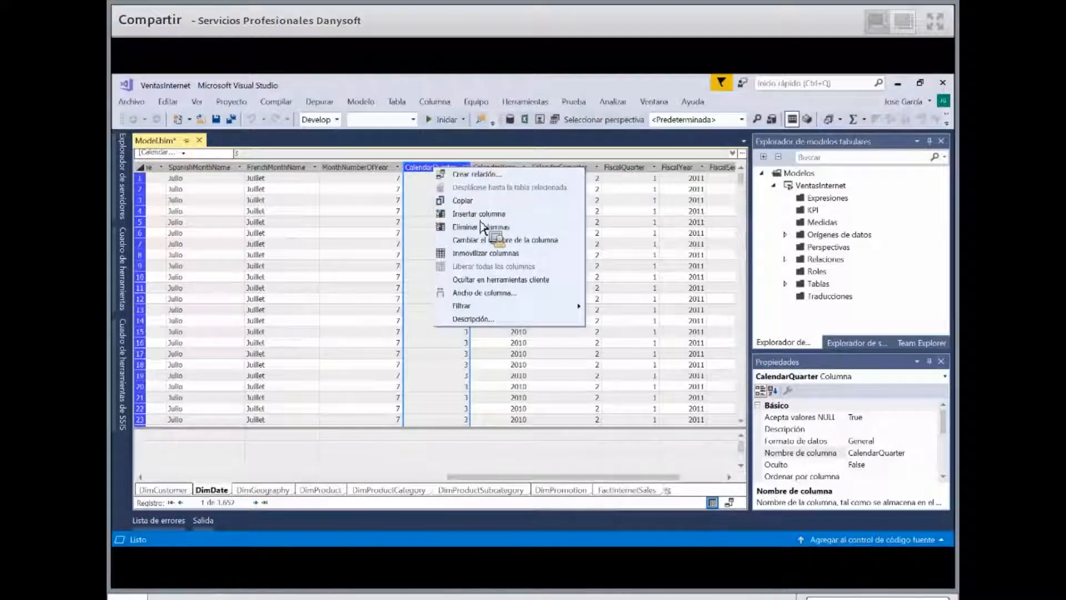
{"action": "right_click", "coordinate": [422, 166]}
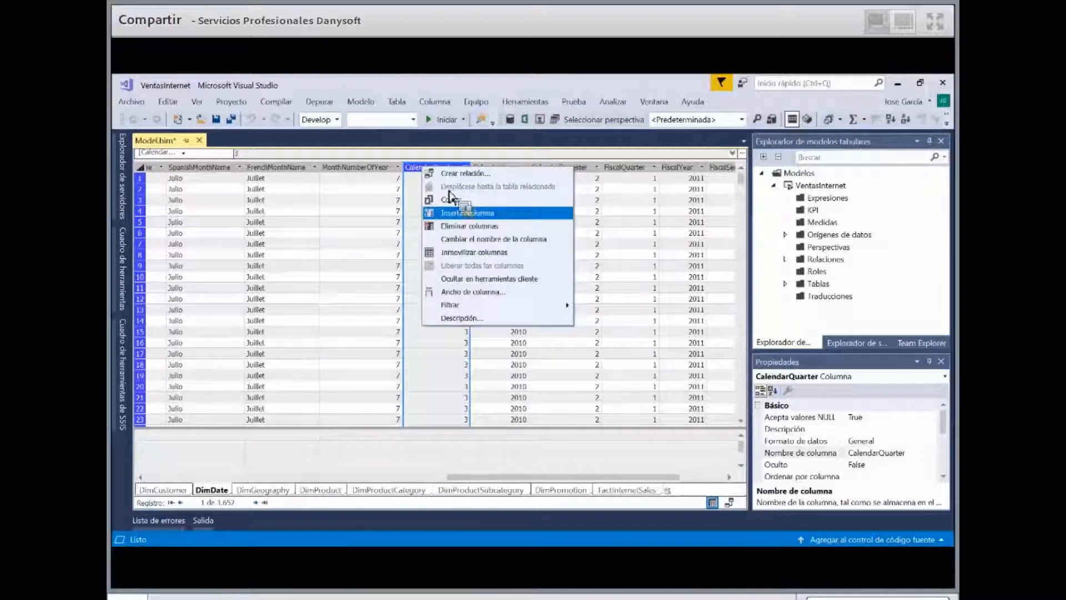
{"action": "left_click", "coordinate": [453, 213]}
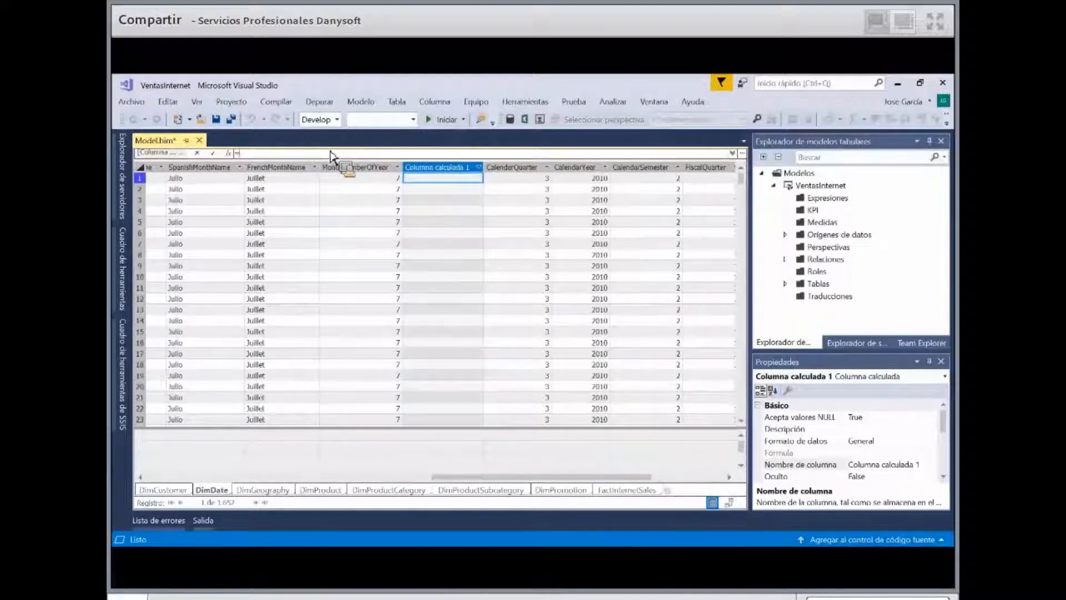
Begin the formula of the new DimDate calculated column with [DayNumberOfMonth] joined to the separator text " - "
{"action": "key", "text": "Escape"}
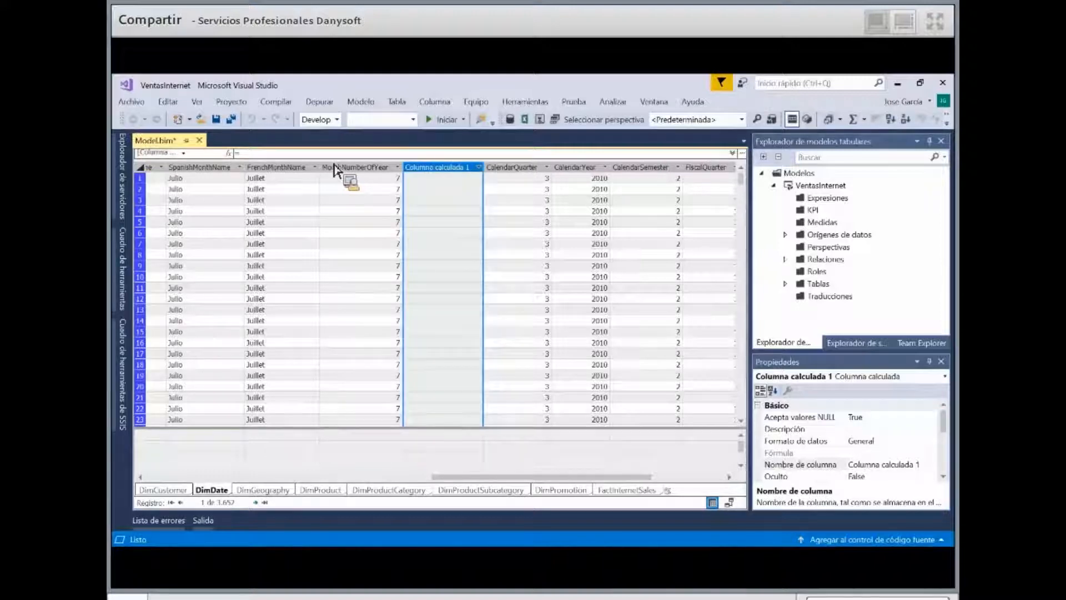
{"action": "left_click", "coordinate": [333, 156]}
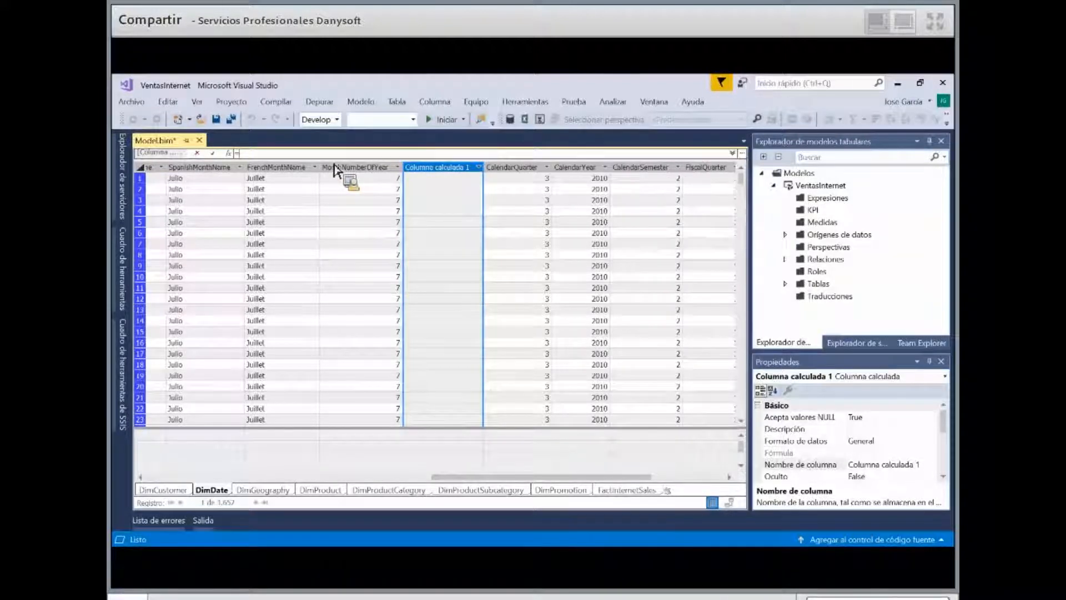
{"action": "type", "text": "["}
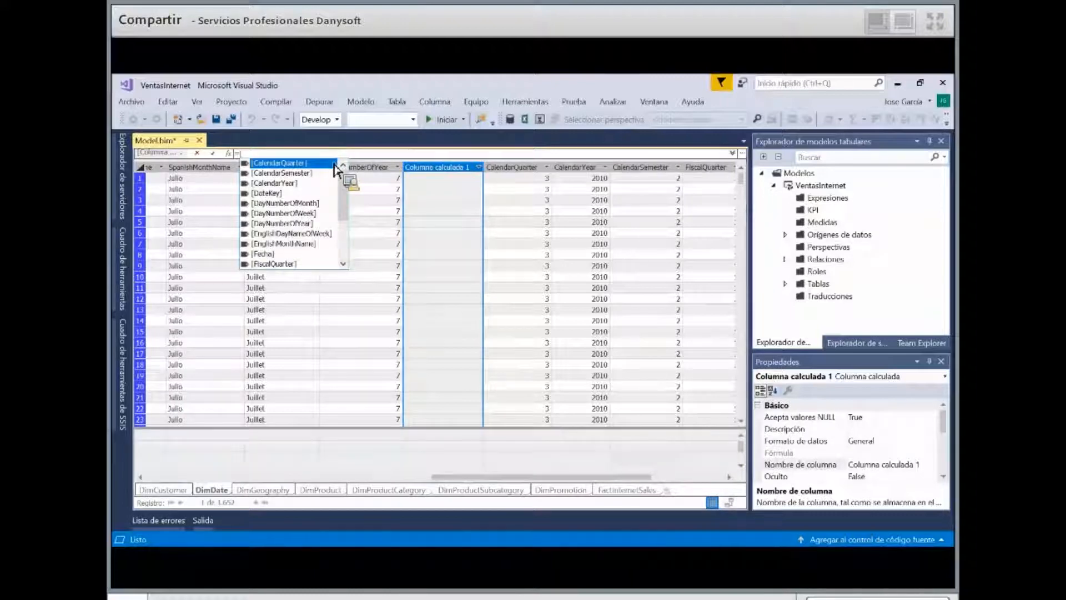
{"action": "key", "text": "Down"}
{"action": "key", "text": "Down"}
{"action": "key", "text": "Down"}
{"action": "key", "text": "Down"}
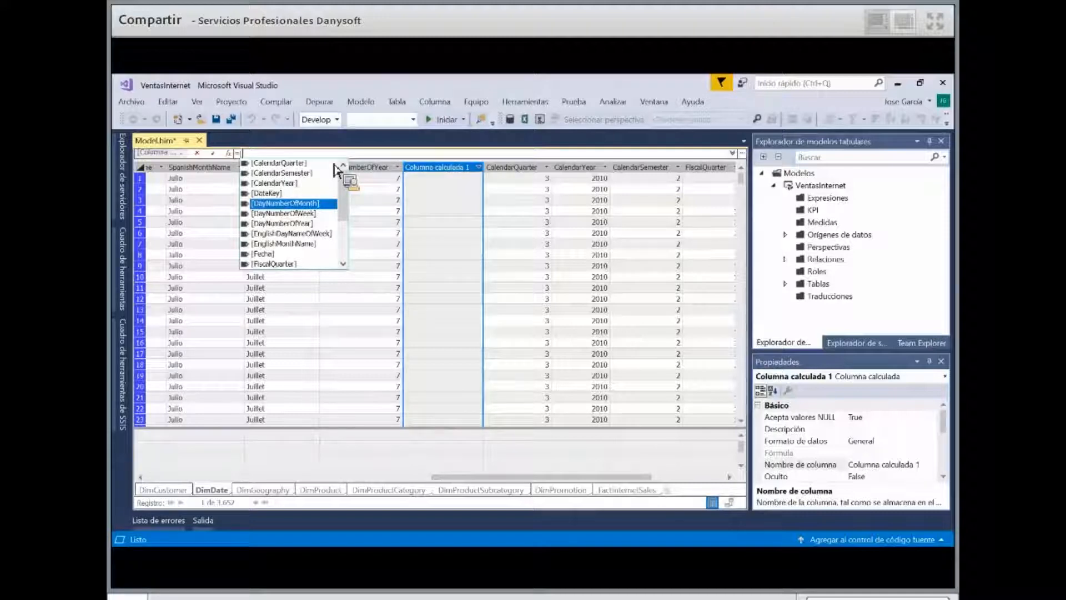
{"action": "key", "text": "Tab"}
{"action": "type", "text": "&"}
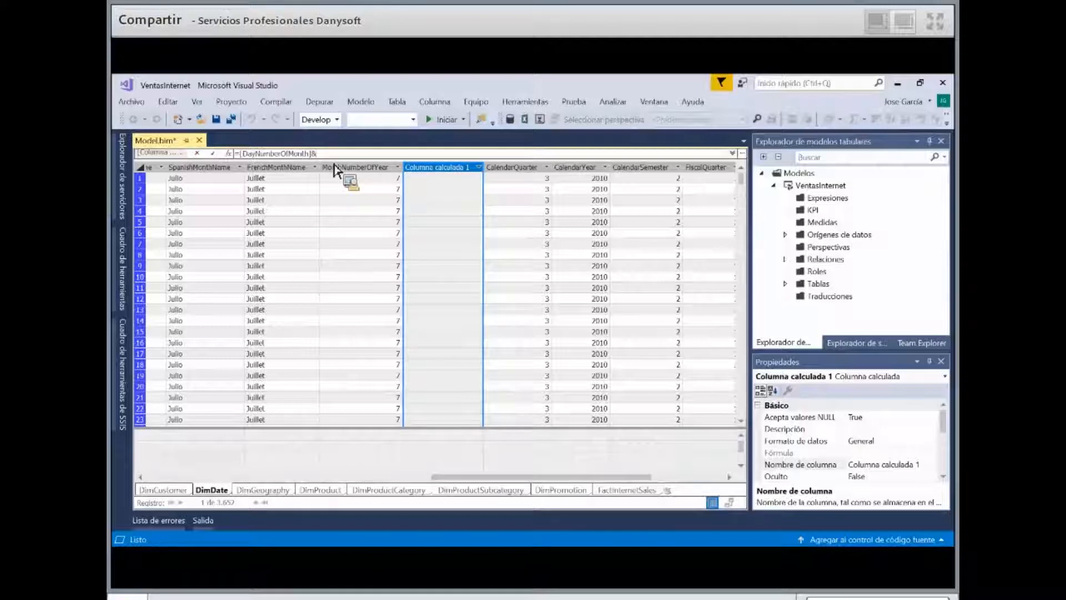
{"action": "type", "text": "\" \""}
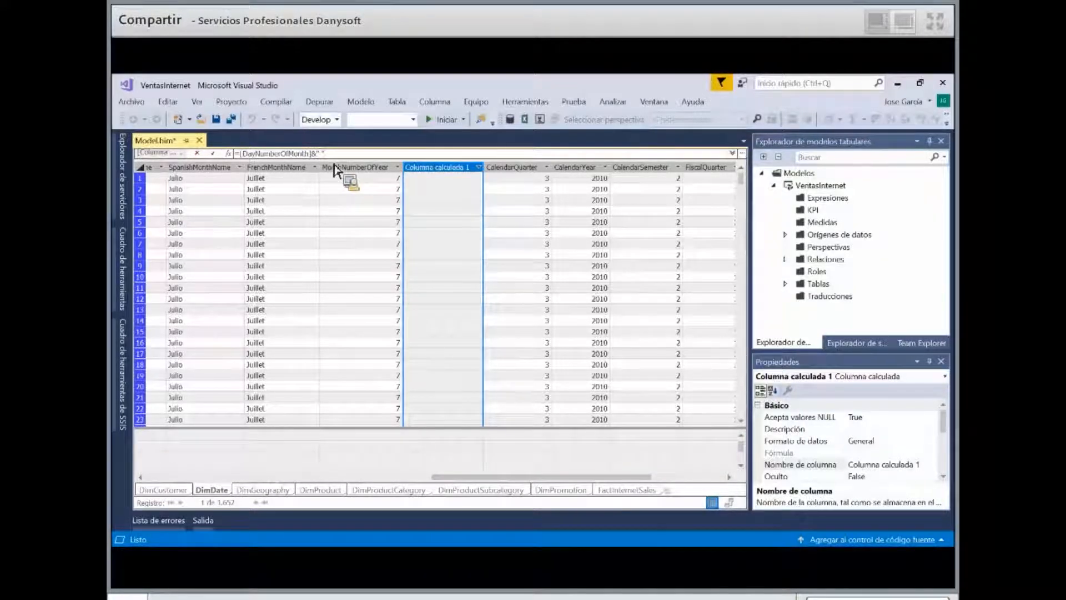
{"action": "type", "text": "&"}
{"action": "type", "text": "- "}
{"action": "type", "text": "["}
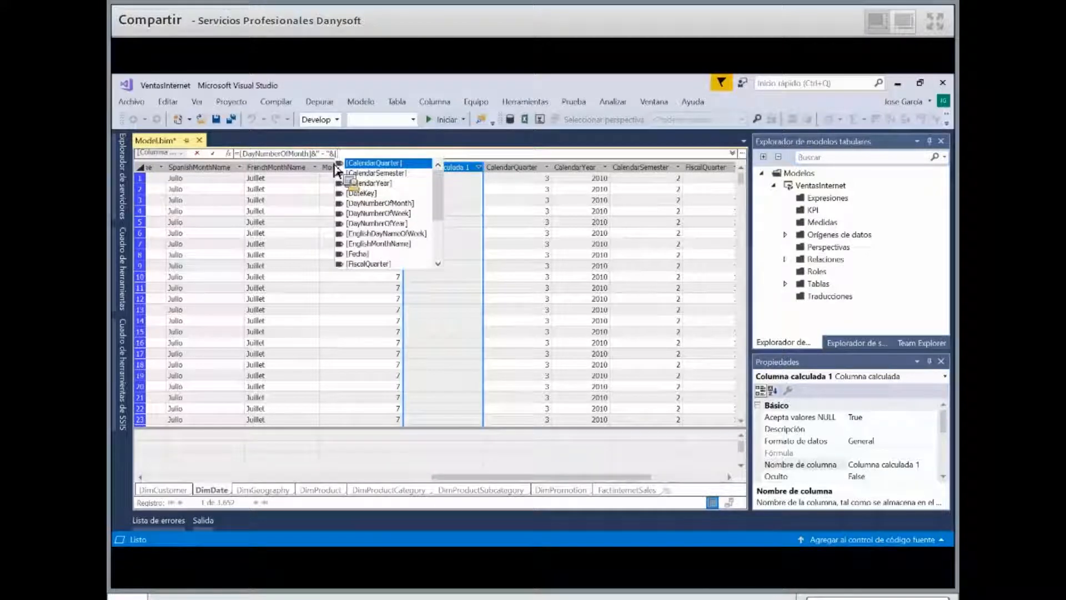
{"action": "key", "text": "Tab"}
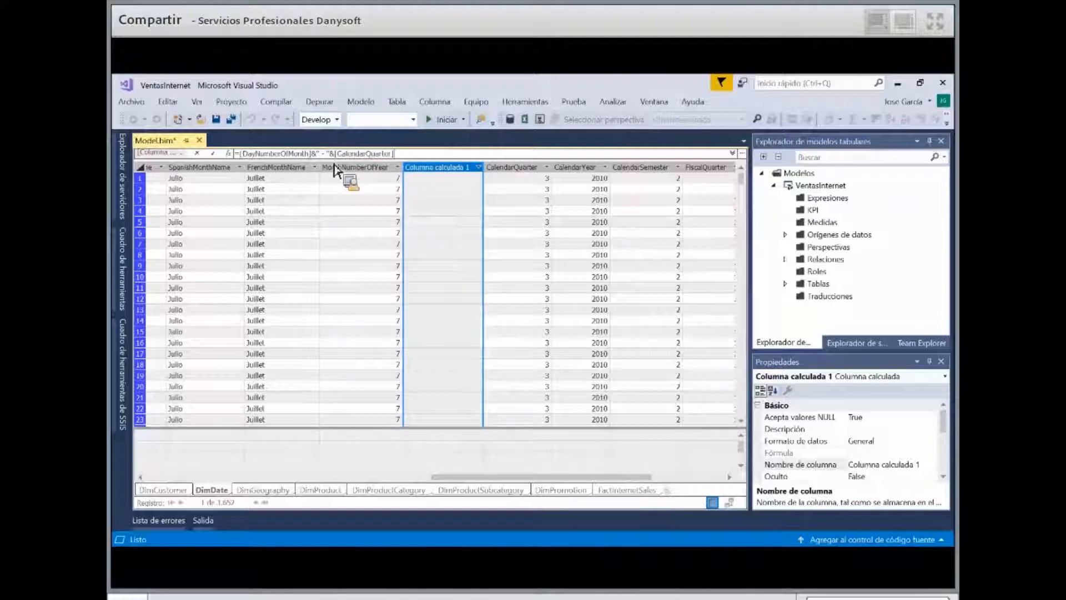
{"action": "key", "text": "BackSpace"}
{"action": "key", "text": "BackSpace"}
{"action": "key", "text": "BackSpace"}
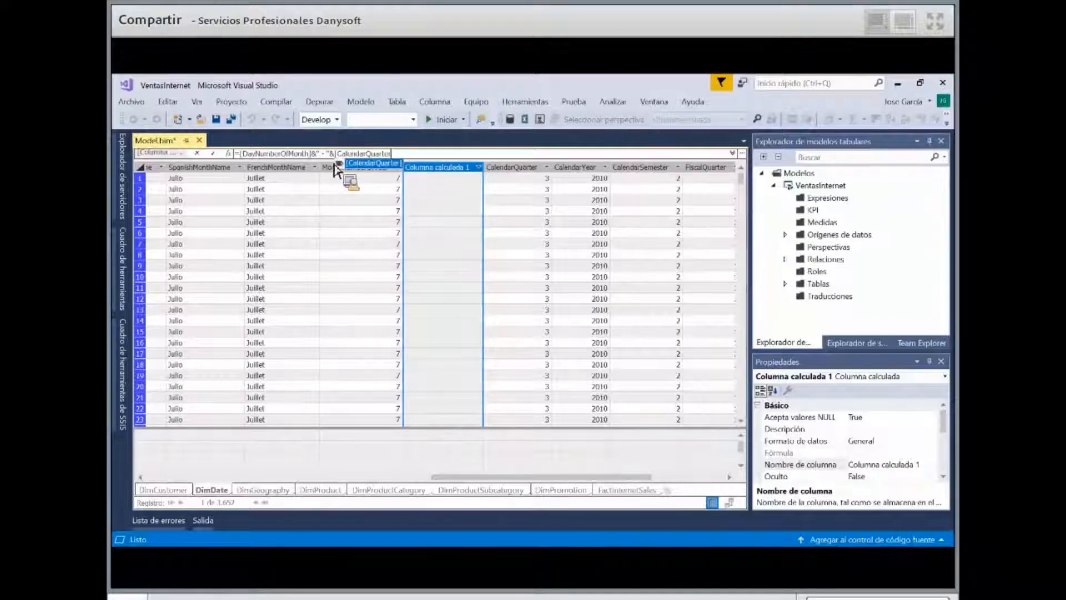
{"action": "key", "text": "BackSpace"}
{"action": "key", "text": "BackSpace"}
{"action": "key", "text": "BackSpace"}
{"action": "key", "text": "BackSpace"}
{"action": "key", "text": "BackSpace"}
{"action": "key", "text": "BackSpace"}
{"action": "key", "text": "BackSpace"}
{"action": "key", "text": "BackSpace"}
{"action": "key", "text": "BackSpace"}
{"action": "key", "text": "BackSpace"}
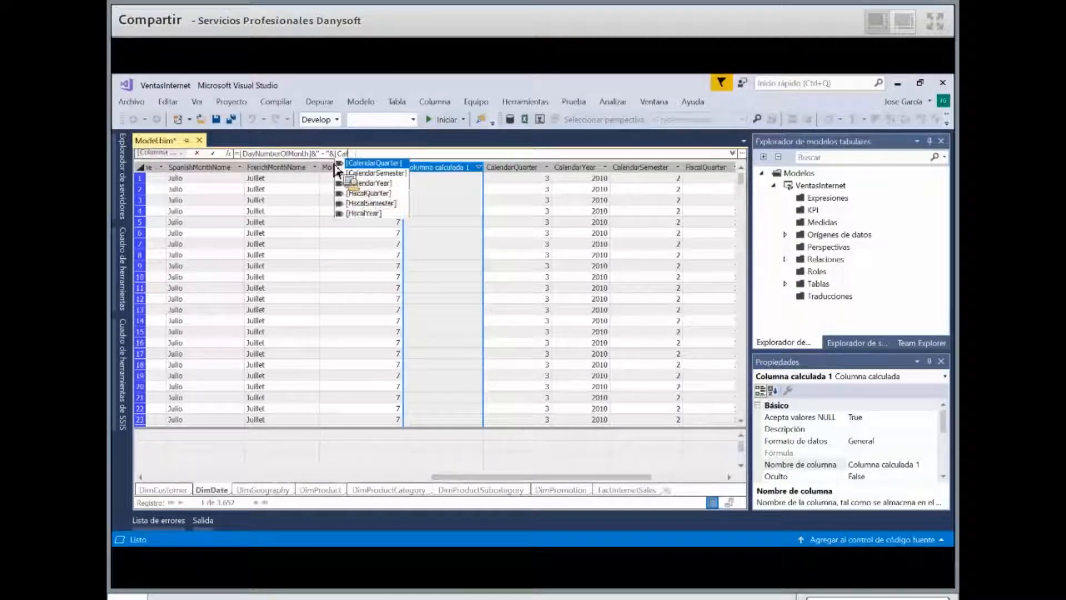
Complete the formula as =[DayNumberOfMonth]&" - "&[SpanishMonthName] and apply it to the calculated column
{"action": "type", "text": "s"}
{"action": "key", "text": "Down"}
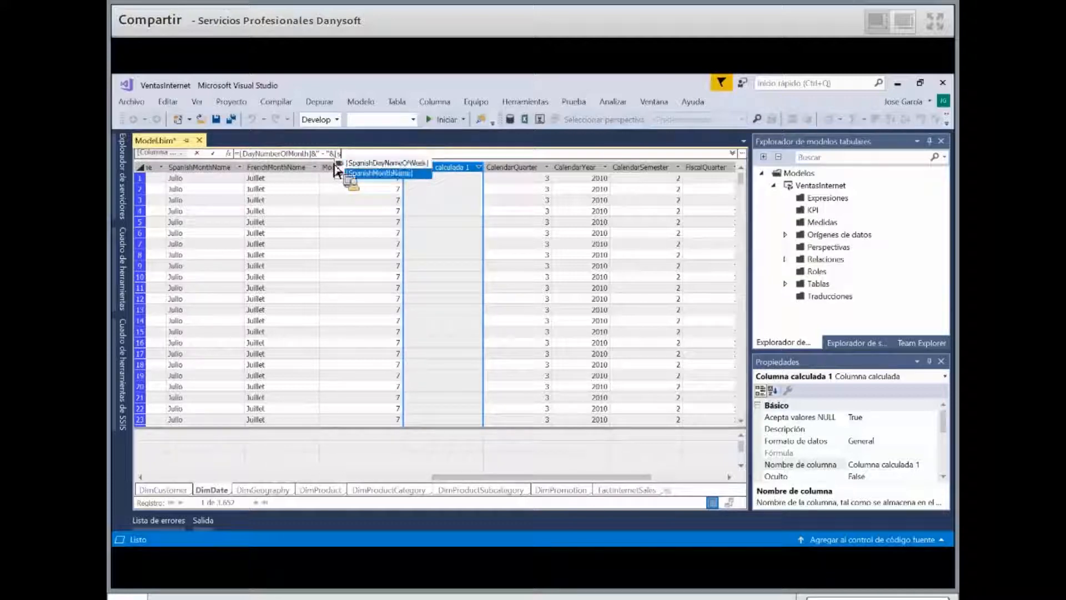
{"action": "key", "text": "Tab"}
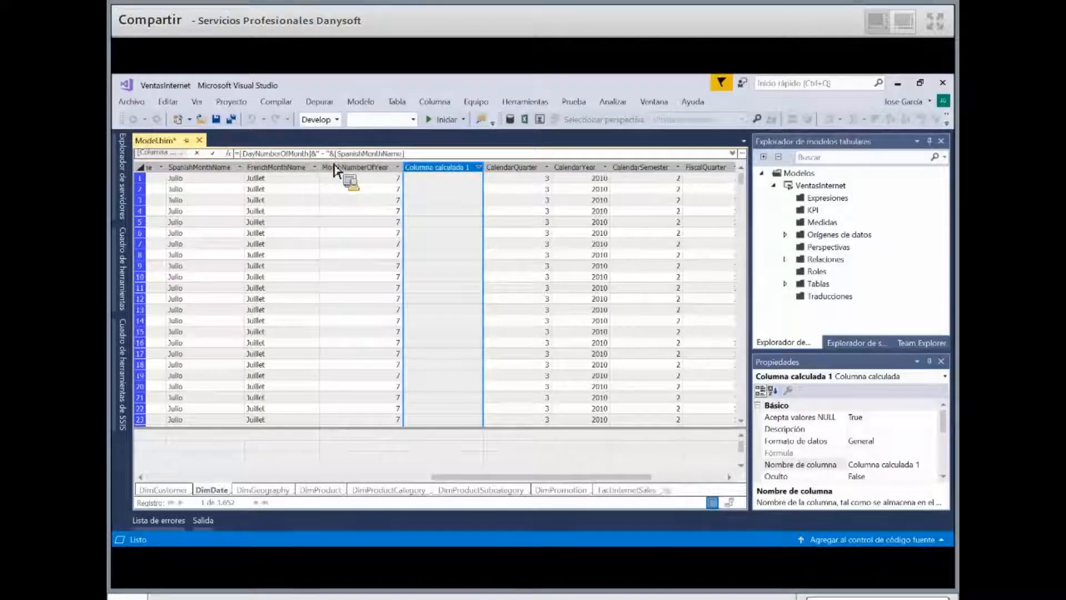
{"action": "key", "text": "Return"}
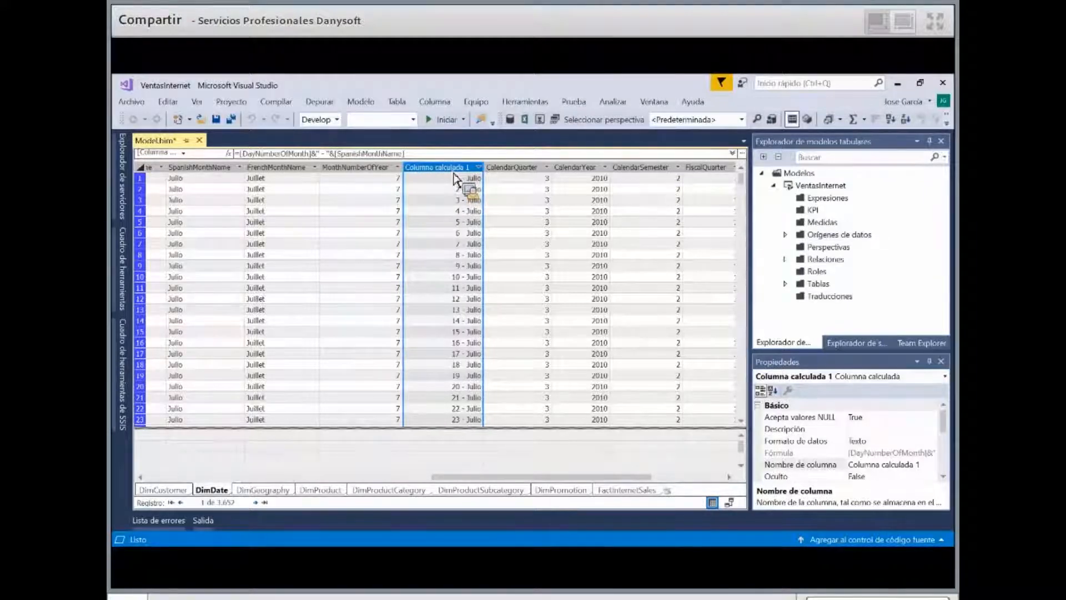
Rename the new calculated column of the DimDate table as CalendarioMensual
{"action": "left_click", "coordinate": [454, 178]}
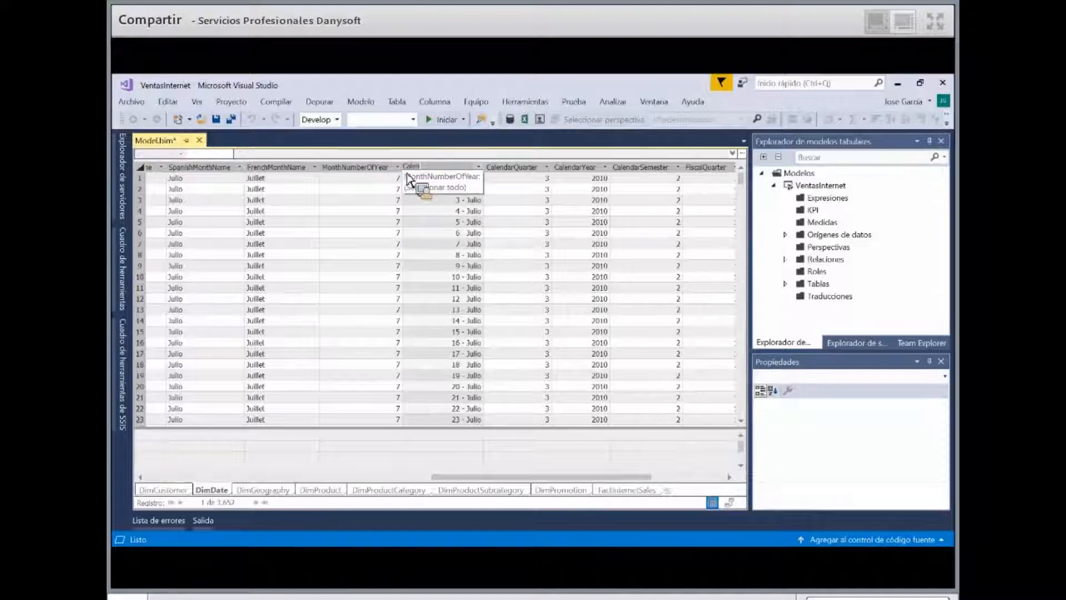
{"action": "type", "text": "darioM"}
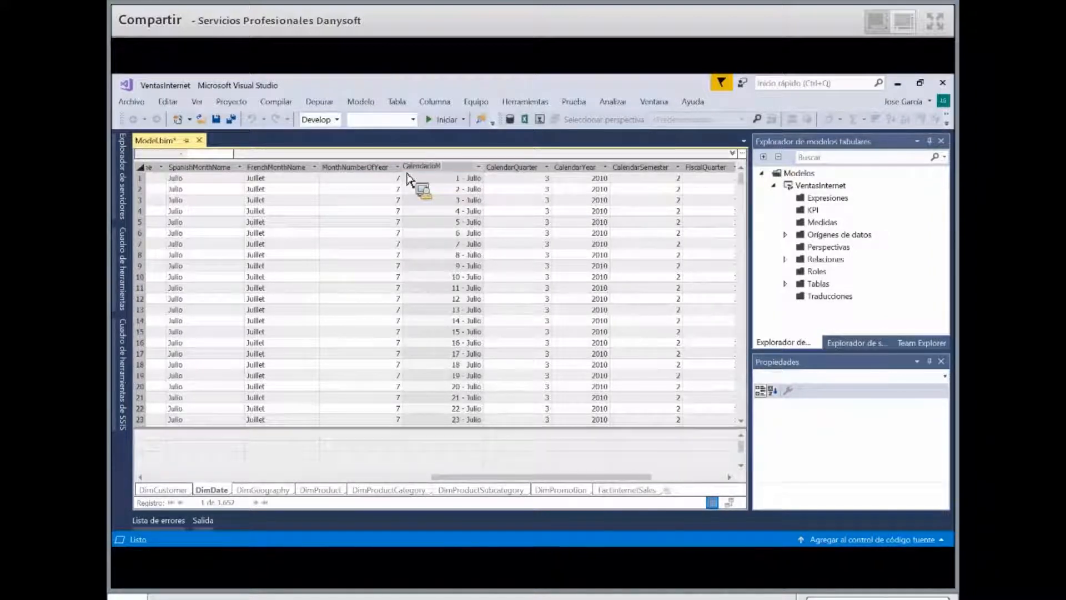
{"action": "type", "text": "ensual"}
{"action": "key", "text": "Return"}
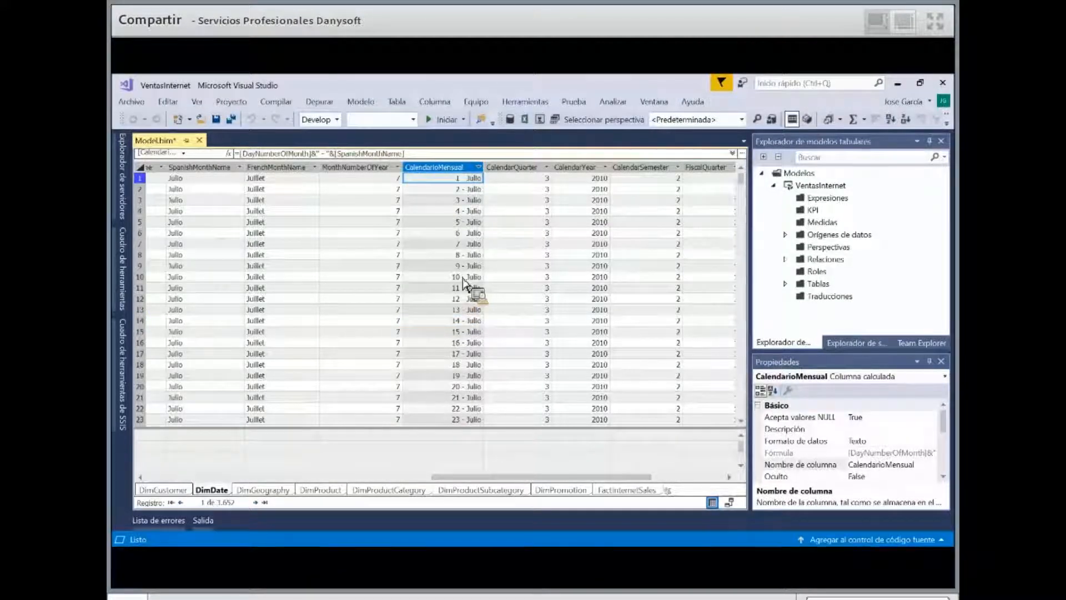
Review the day and month values in the rows of the CalendarioMensual column
{"action": "left_click", "coordinate": [464, 284]}
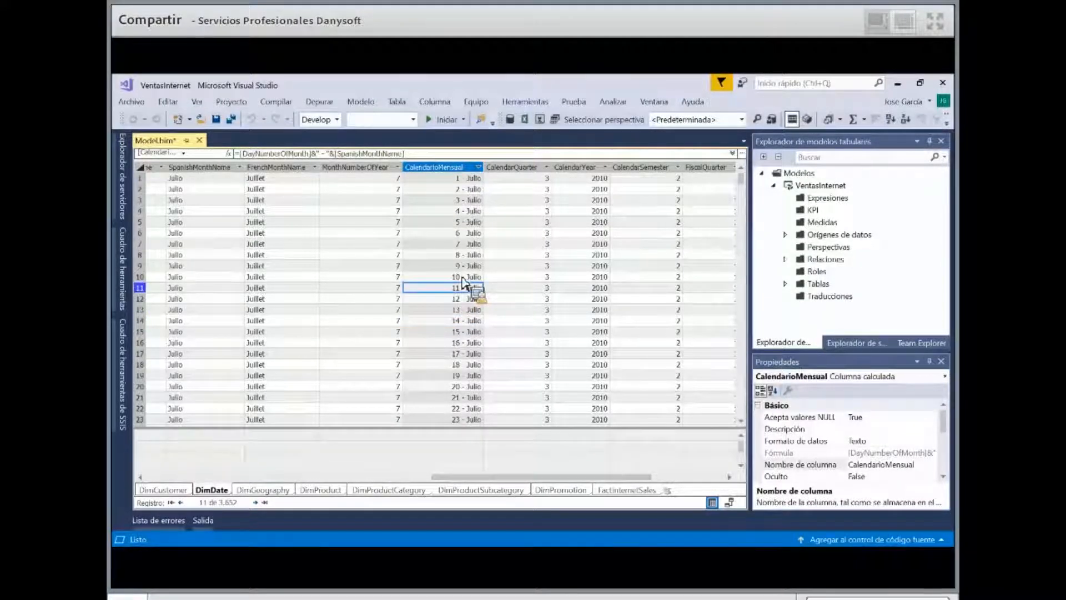
{"action": "scroll", "coordinate": [464, 283], "scroll_direction": "down", "scroll_amount": 7}
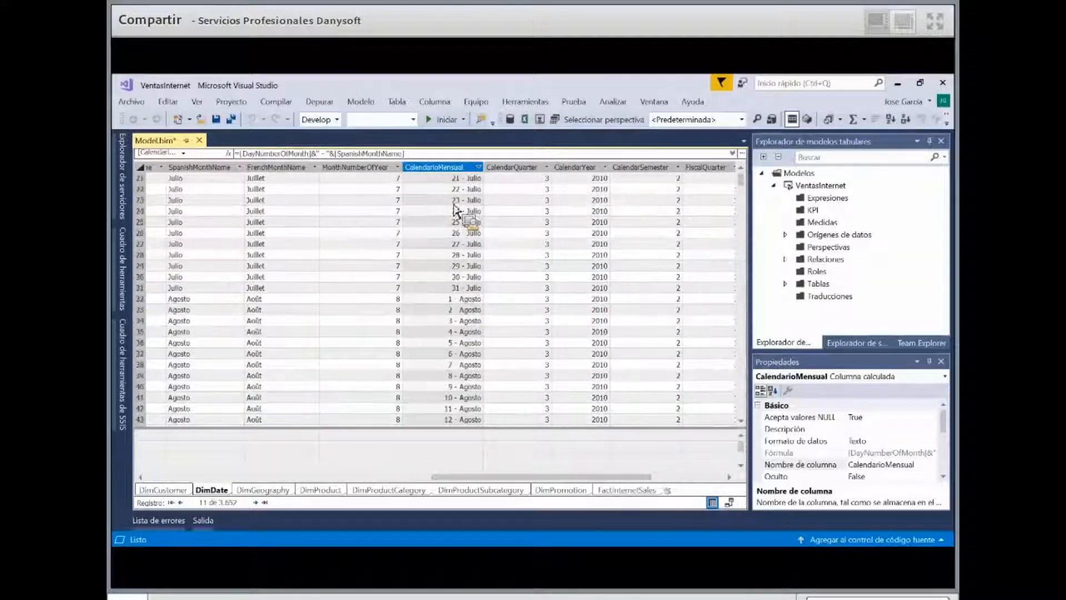
{"action": "scroll", "coordinate": [424, 171], "scroll_direction": "up", "scroll_amount": 6}
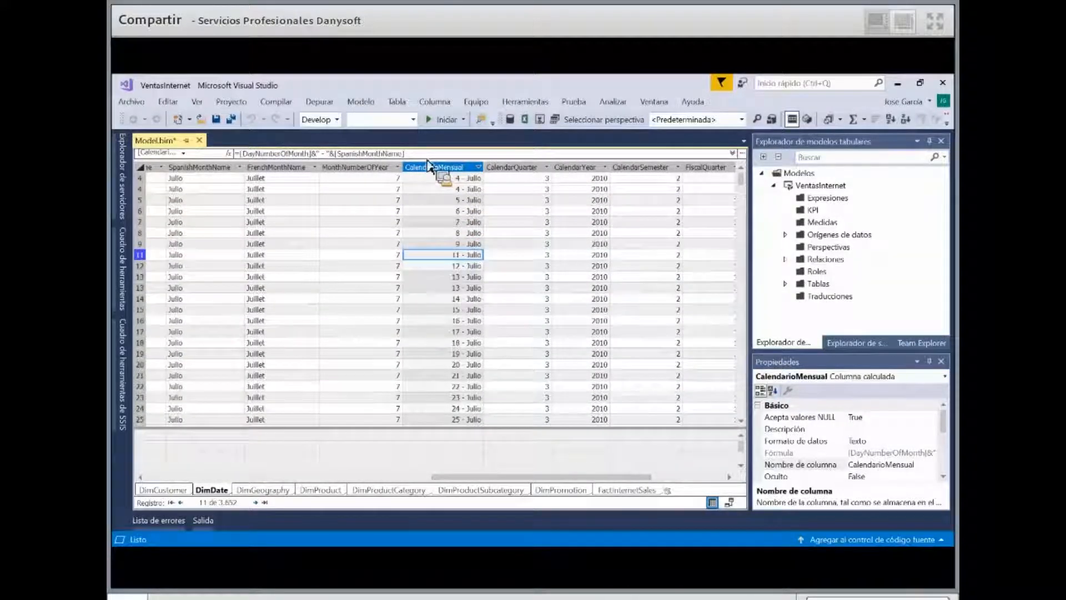
{"action": "scroll", "coordinate": [443, 206], "scroll_direction": "up", "scroll_amount": 1}
{"action": "left_click", "coordinate": [442, 201]}
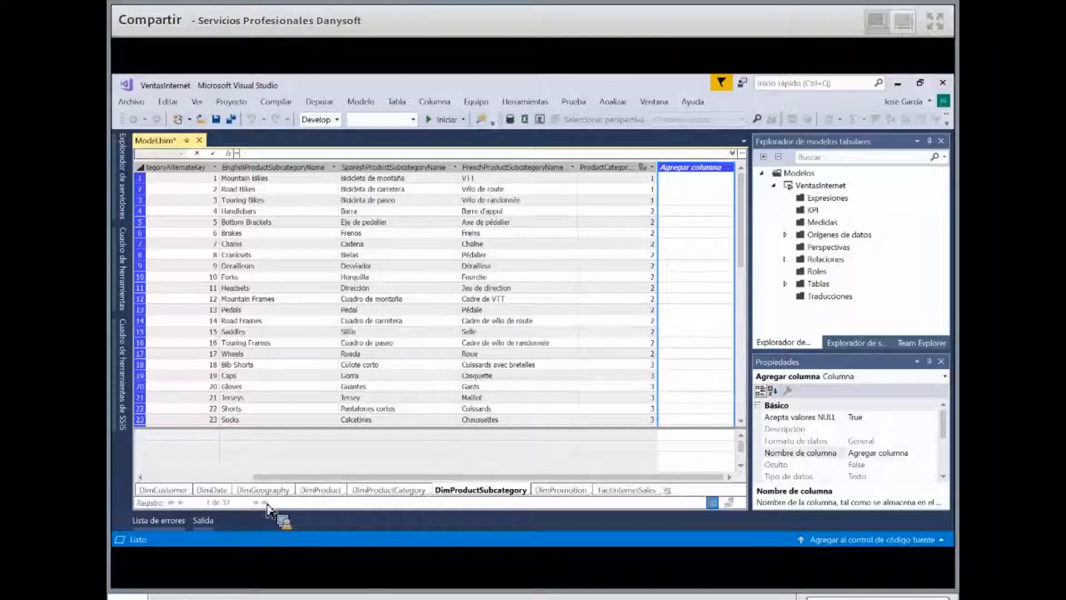
{"action": "type", "text": "Rela"}
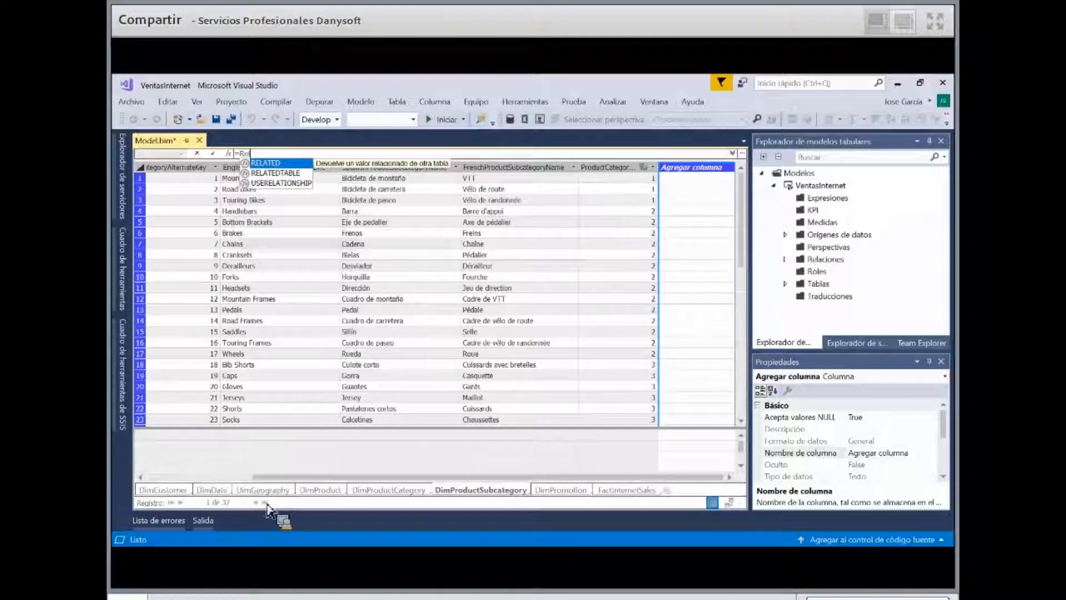
{"action": "key", "text": "Tab"}
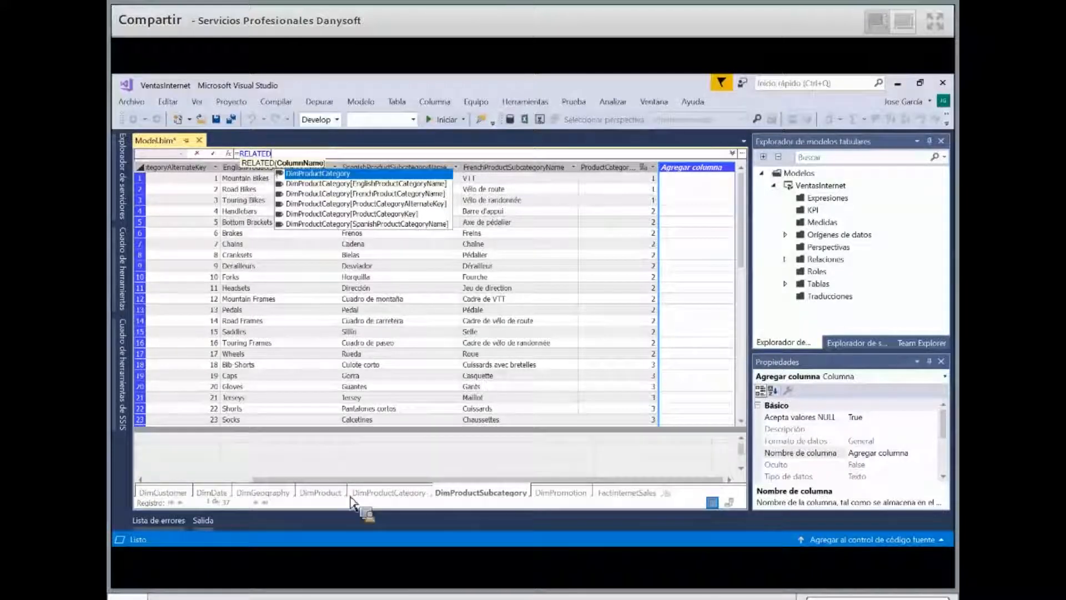
{"action": "key", "text": "BackSpace"}
{"action": "key", "text": "BackSpace"}
{"action": "key", "text": "BackSpace"}
{"action": "key", "text": "BackSpace"}
{"action": "key", "text": "BackSpace"}
{"action": "key", "text": "BackSpace"}
{"action": "key", "text": "BackSpace"}
{"action": "key", "text": "BackSpace"}
{"action": "key", "text": "BackSpace"}
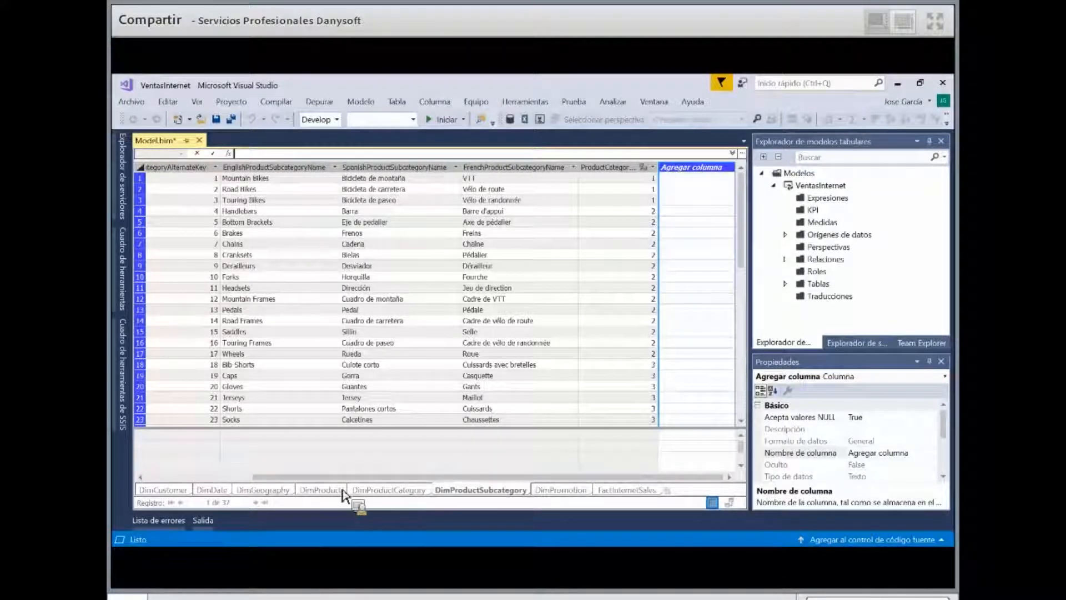
{"action": "left_click", "coordinate": [519, 457]}
Add a calculated column to the DimProduct table with the formula =RELATED(DimProductSubcategory[SpanishProductSubcategoryName])
{"action": "left_click", "coordinate": [314, 489]}
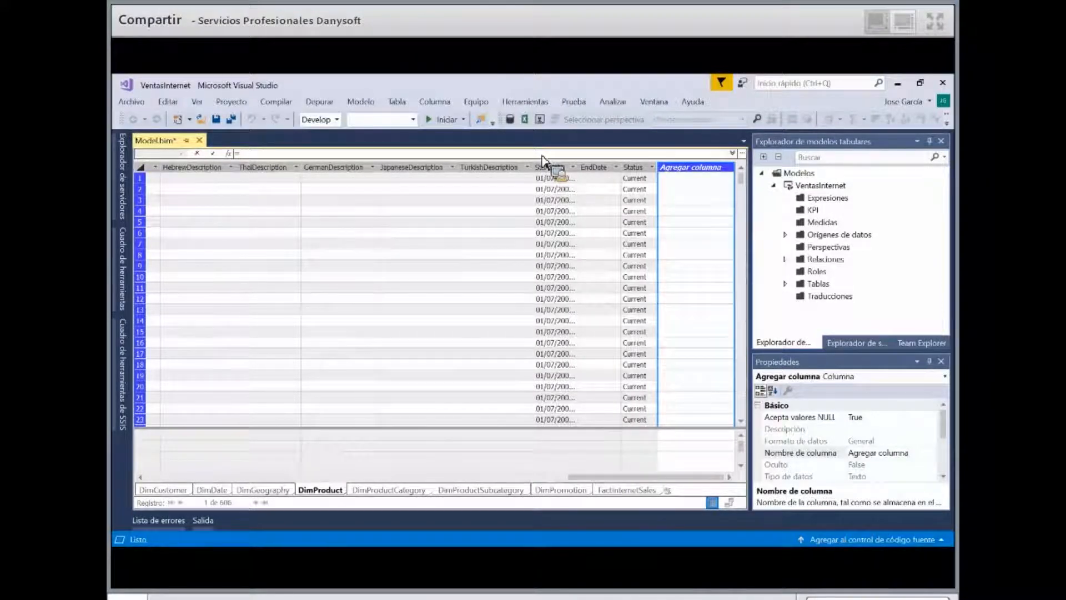
{"action": "type", "text": "RELATED("}
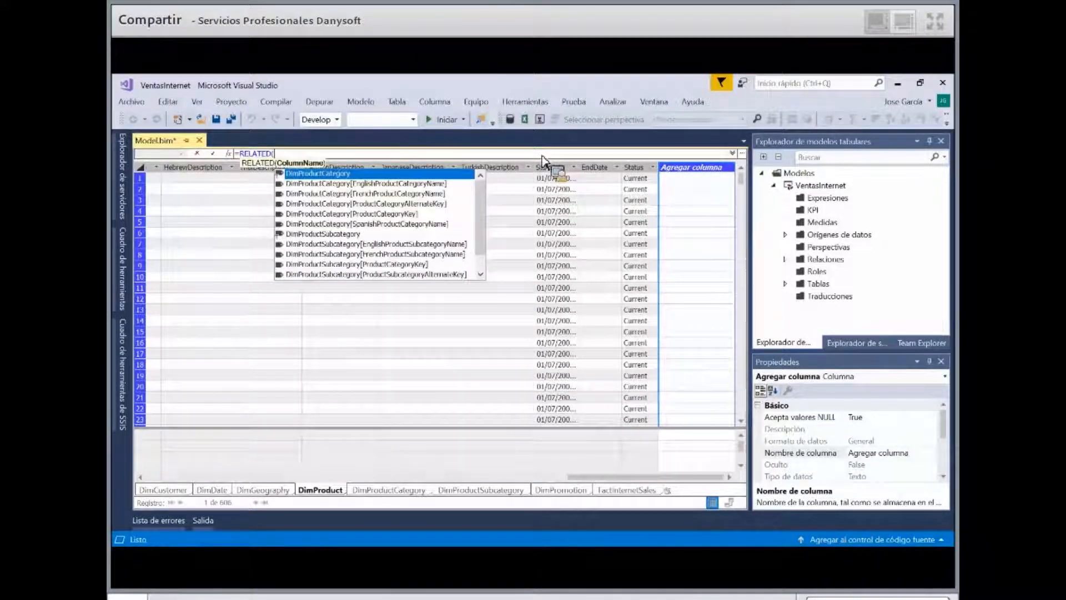
{"action": "key", "text": "Down"}
{"action": "key", "text": "Down"}
{"action": "key", "text": "Down"}
{"action": "key", "text": "Down"}
{"action": "key", "text": "Down"}
{"action": "key", "text": "Down"}
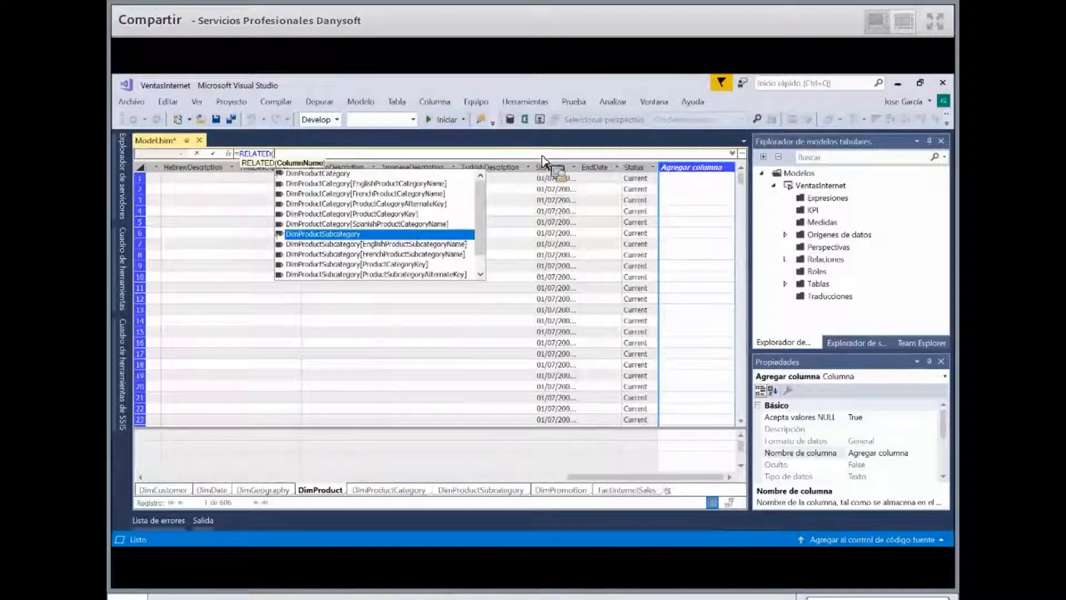
{"action": "key", "text": "Down"}
{"action": "key", "text": "Down"}
{"action": "key", "text": "Down"}
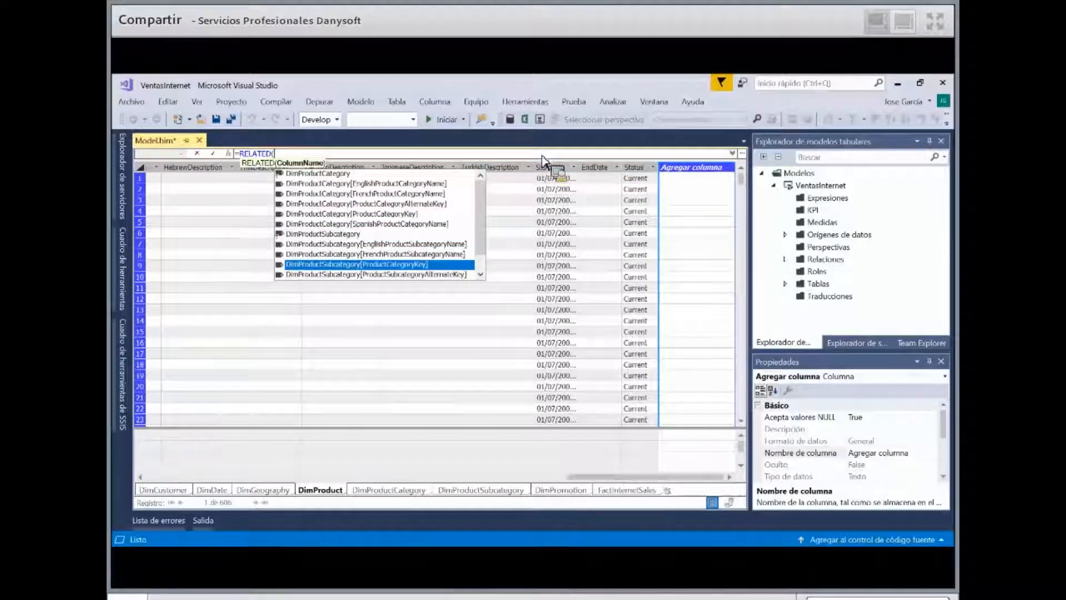
{"action": "key", "text": "Down"}
{"action": "key", "text": "Down"}
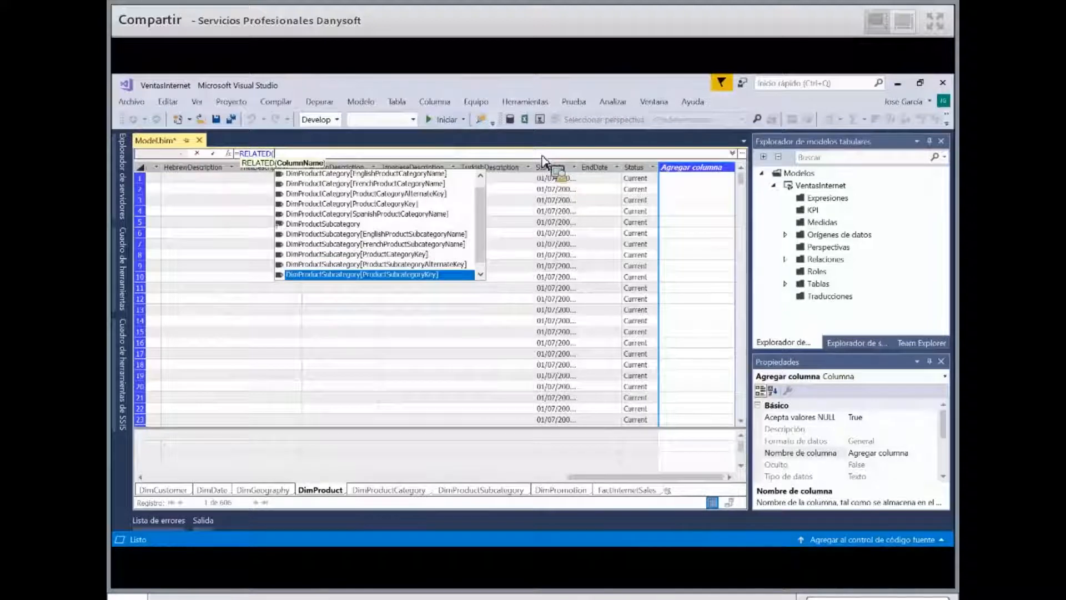
{"action": "key", "text": "Down"}
{"action": "key", "text": "Tab"}
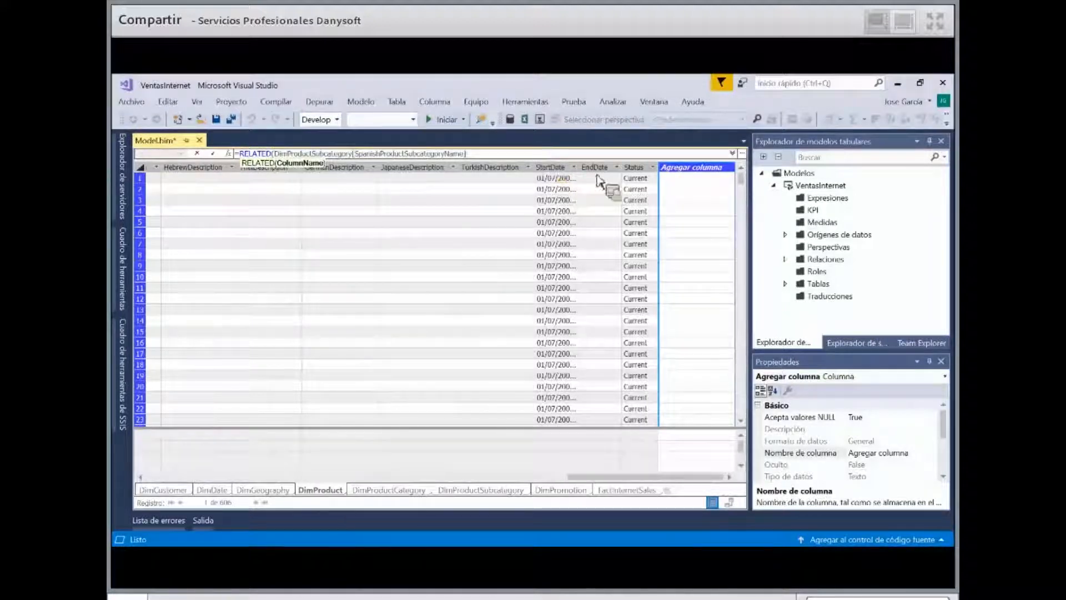
{"action": "type", "text": ")"}
{"action": "key", "text": "Return"}
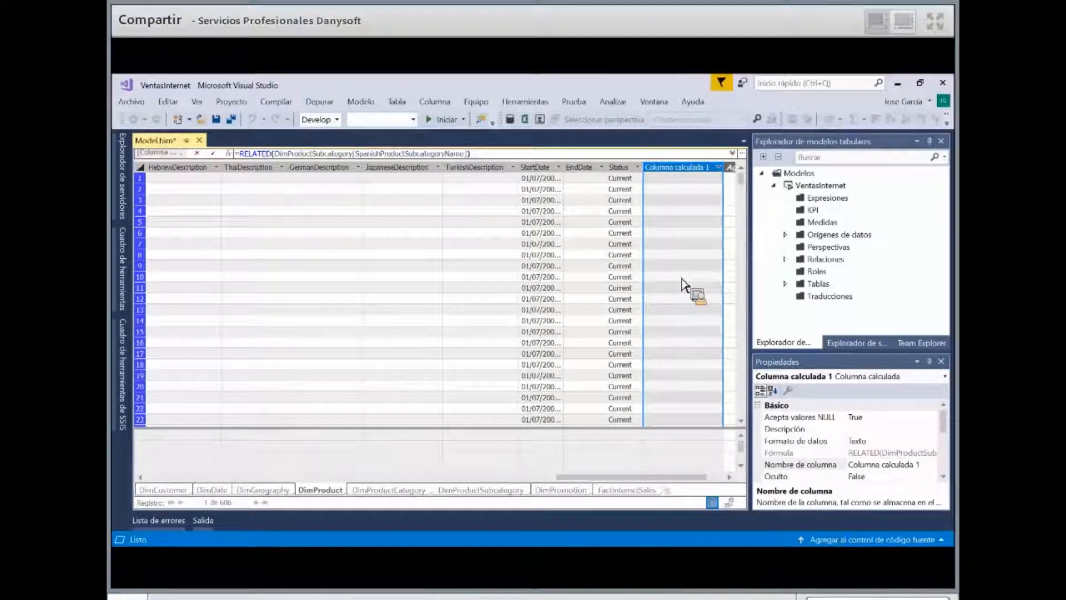
Rename the new DimProduct calculated column as NombreSubcategoria and review its list of filter values
{"action": "mouse_move", "coordinate": [743, 201]}
{"action": "left_mouse_down"}
{"action": "mouse_move", "coordinate": [744, 259]}
{"action": "mouse_move", "coordinate": [766, 261]}
{"action": "mouse_move", "coordinate": [700, 222]}
{"action": "mouse_move", "coordinate": [664, 238]}
{"action": "mouse_move", "coordinate": [689, 267]}
{"action": "mouse_move", "coordinate": [684, 321]}
{"action": "mouse_move", "coordinate": [690, 309]}
{"action": "left_mouse_up"}
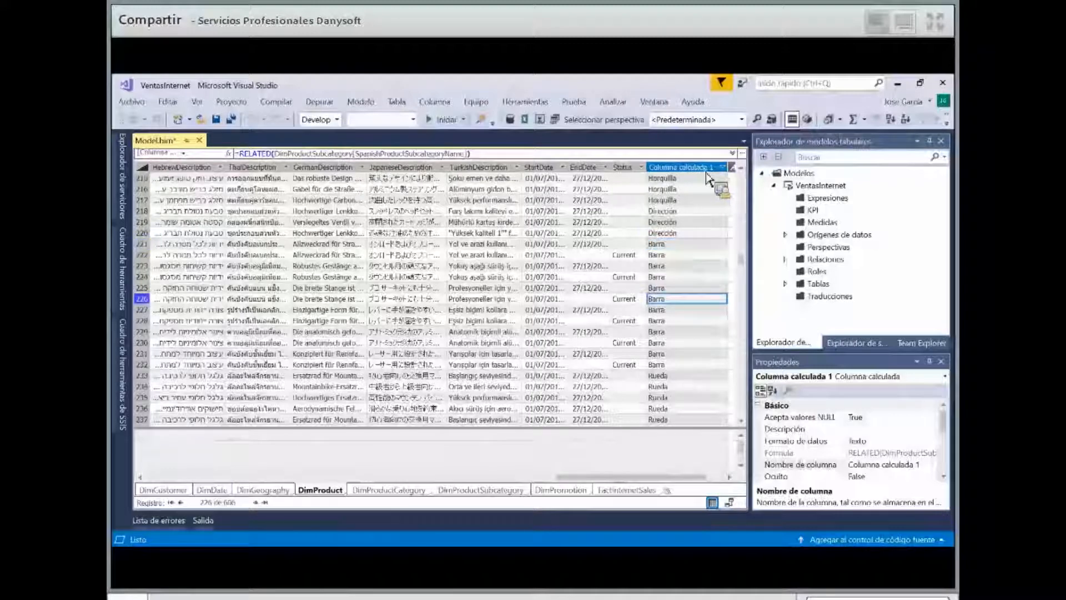
{"action": "left_click", "coordinate": [651, 169]}
{"action": "double_click", "coordinate": [651, 169]}
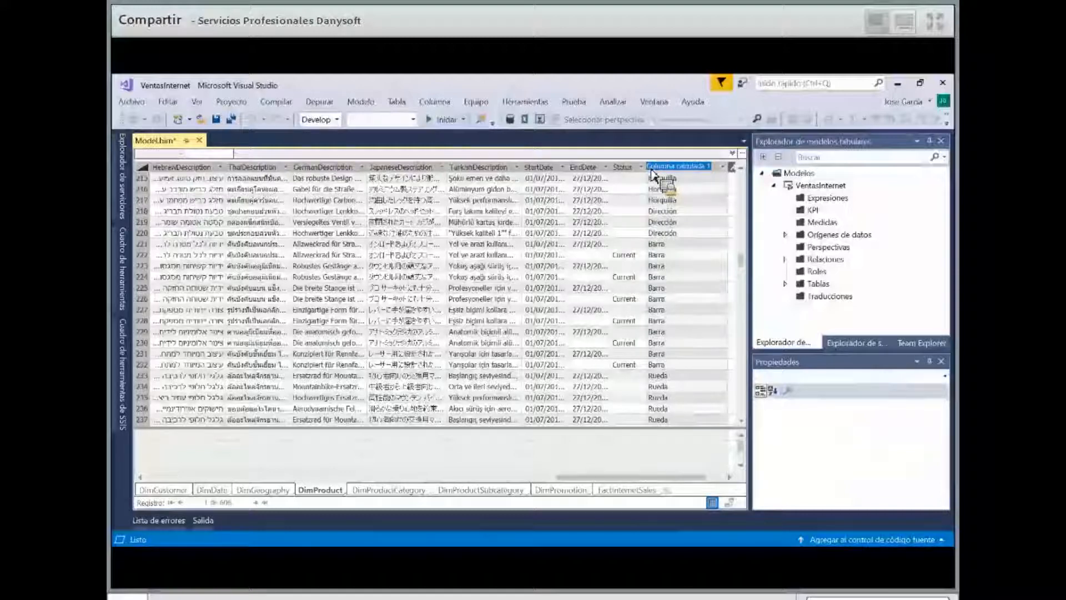
{"action": "type", "text": "Nombre"}
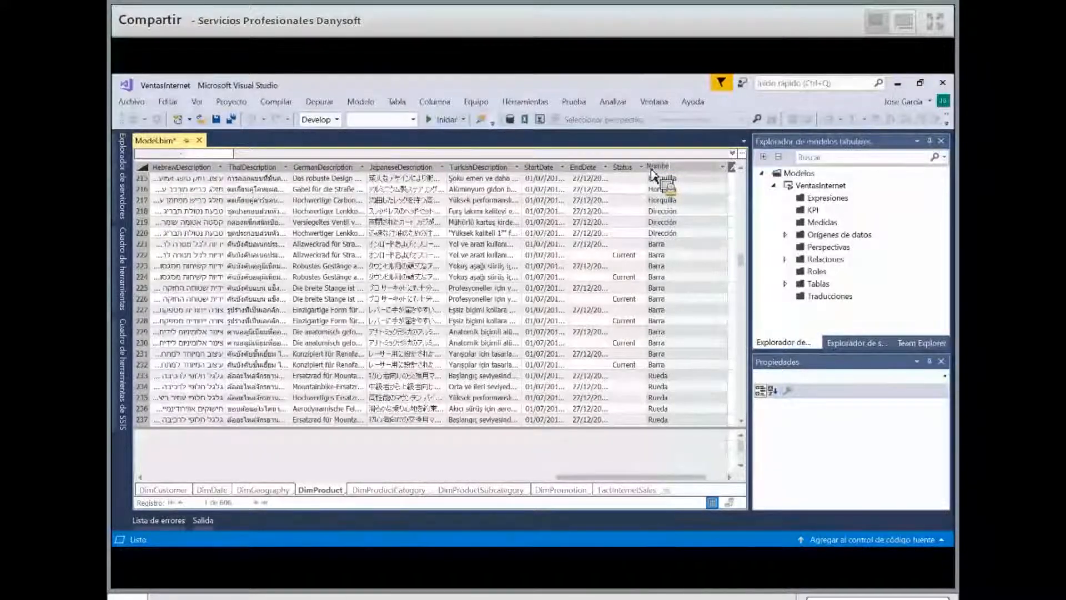
{"action": "type", "text": "Subcategoria"}
{"action": "key", "text": "Return"}
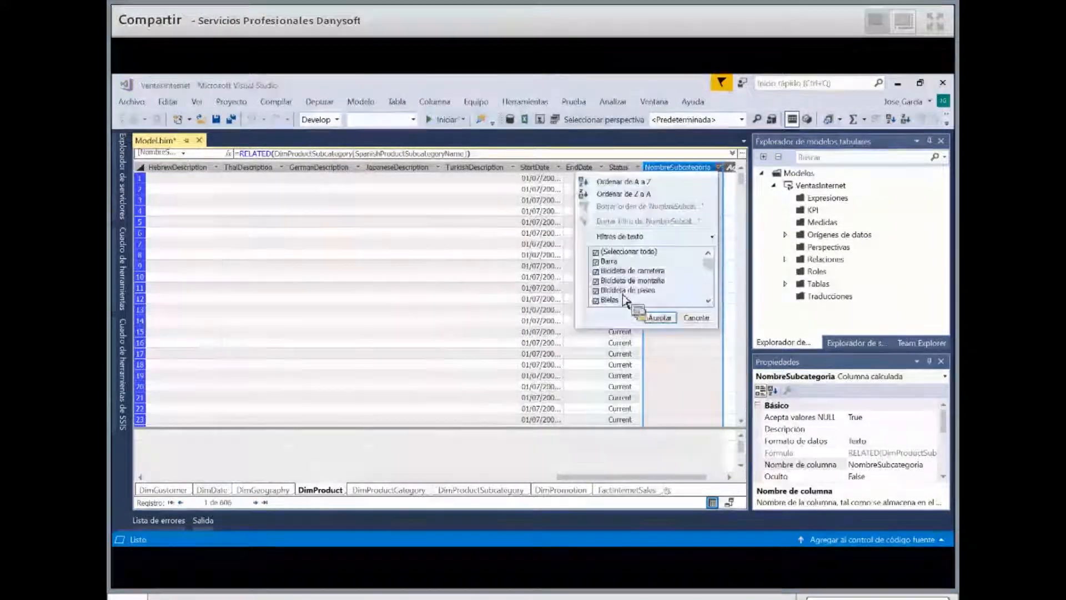
{"action": "scroll", "coordinate": [661, 294], "scroll_direction": "down", "scroll_amount": 10}
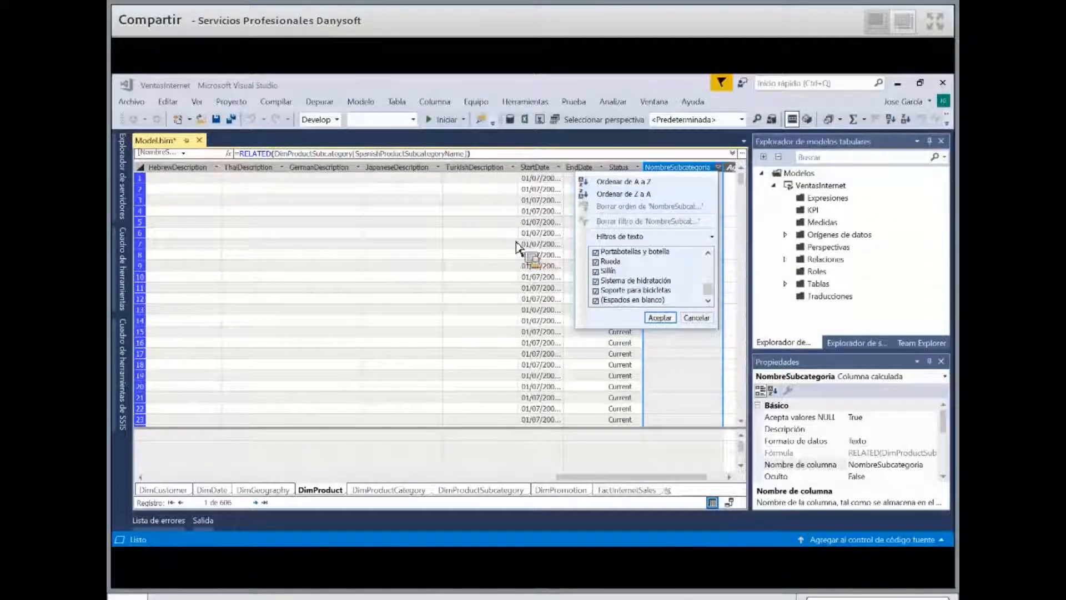
Open the FactInternetSales table and widen its OrderDateKey, DueDateKey and ShipDateKey columns to show their full names
{"action": "scroll", "coordinate": [517, 242], "scroll_direction": "up", "scroll_amount": 6}
{"action": "left_click", "coordinate": [499, 243]}
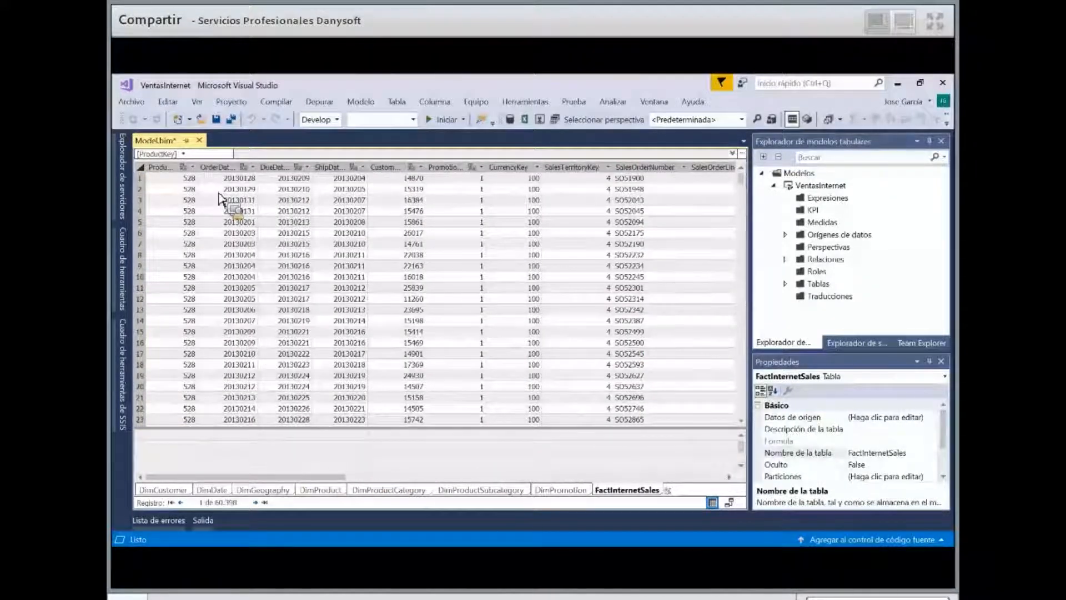
{"action": "scroll", "coordinate": [266, 183], "scroll_direction": "right", "scroll_amount": 5}
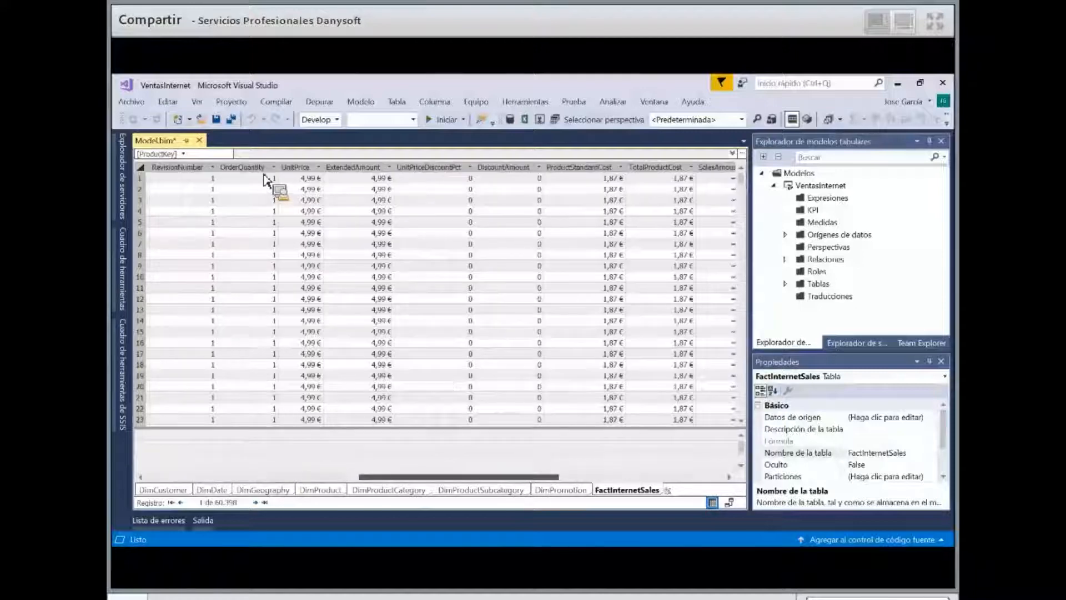
{"action": "scroll", "coordinate": [265, 184], "scroll_direction": "left", "scroll_amount": 5}
{"action": "left_click", "coordinate": [245, 168]}
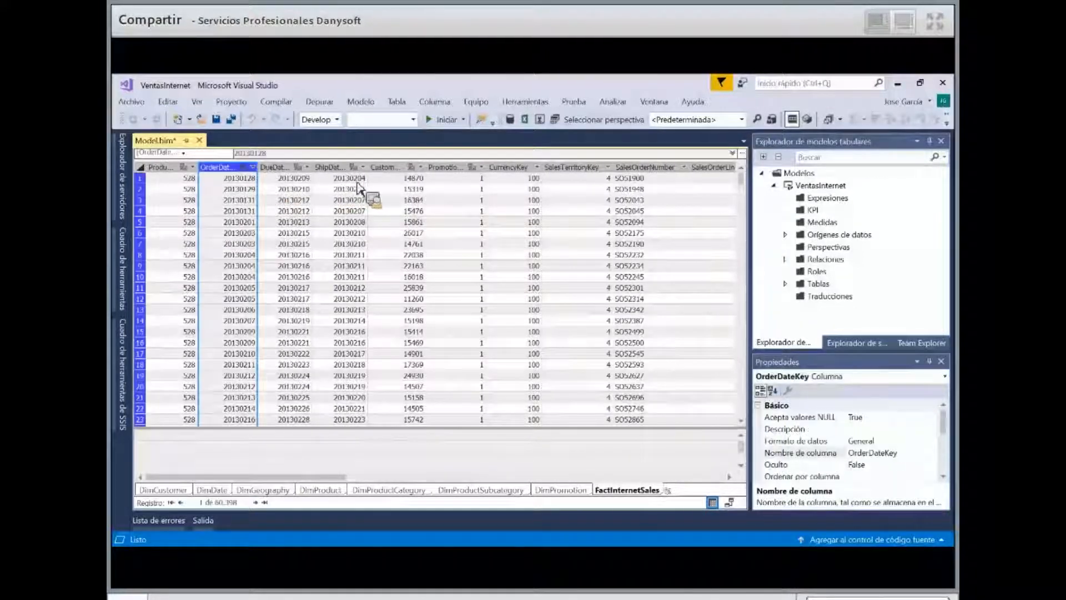
{"action": "left_click_drag", "start_coordinate": [258, 167], "coordinate": [298, 167]}
{"action": "left_click_drag", "start_coordinate": [419, 176], "coordinate": [444, 178]}
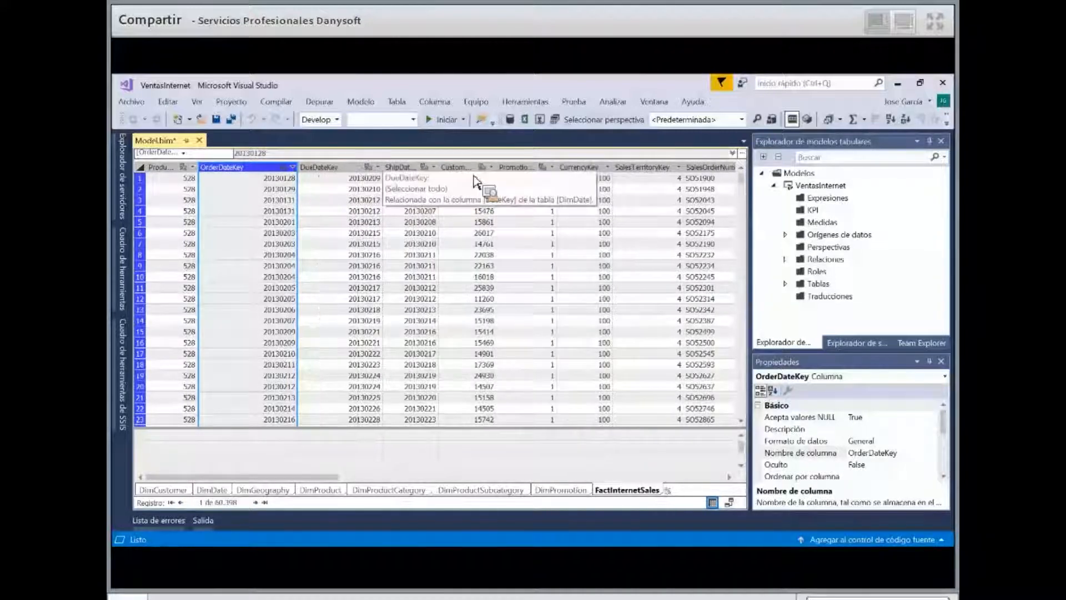
{"action": "left_click", "coordinate": [418, 169]}
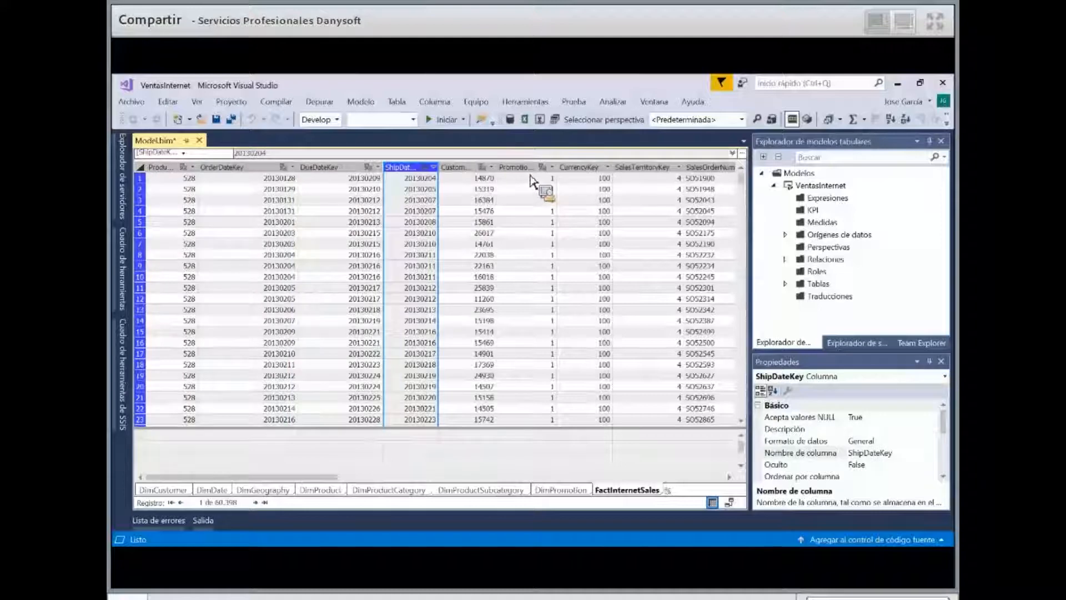
{"action": "left_click_drag", "start_coordinate": [530, 175], "coordinate": [545, 179]}
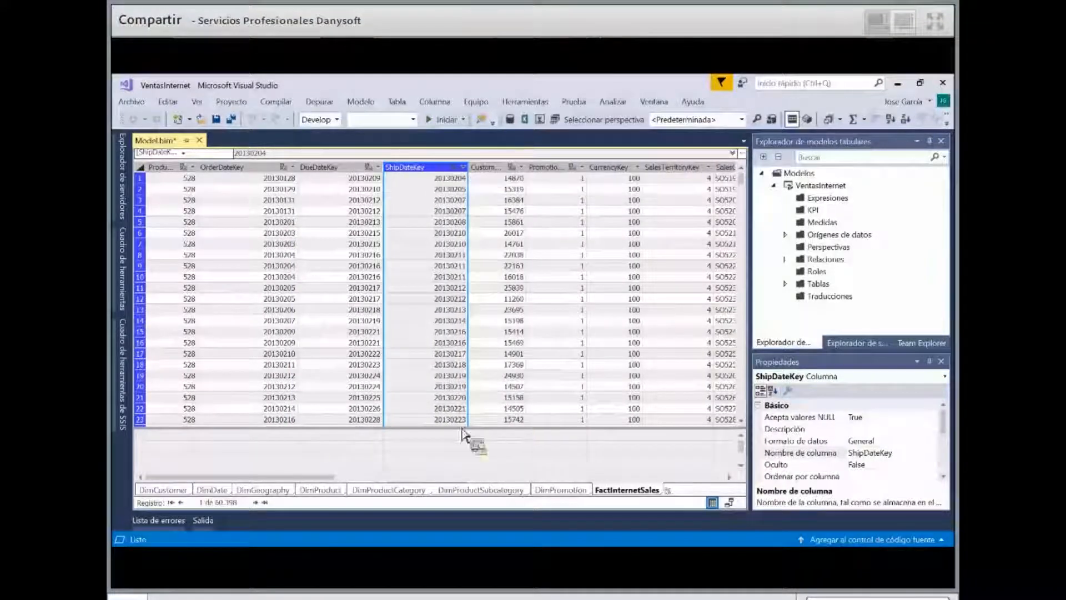
Insert a calculated column between TotalProductCost and SalesAmount in the FactInternetSales table
{"action": "left_click_drag", "start_coordinate": [305, 482], "coordinate": [515, 483]}
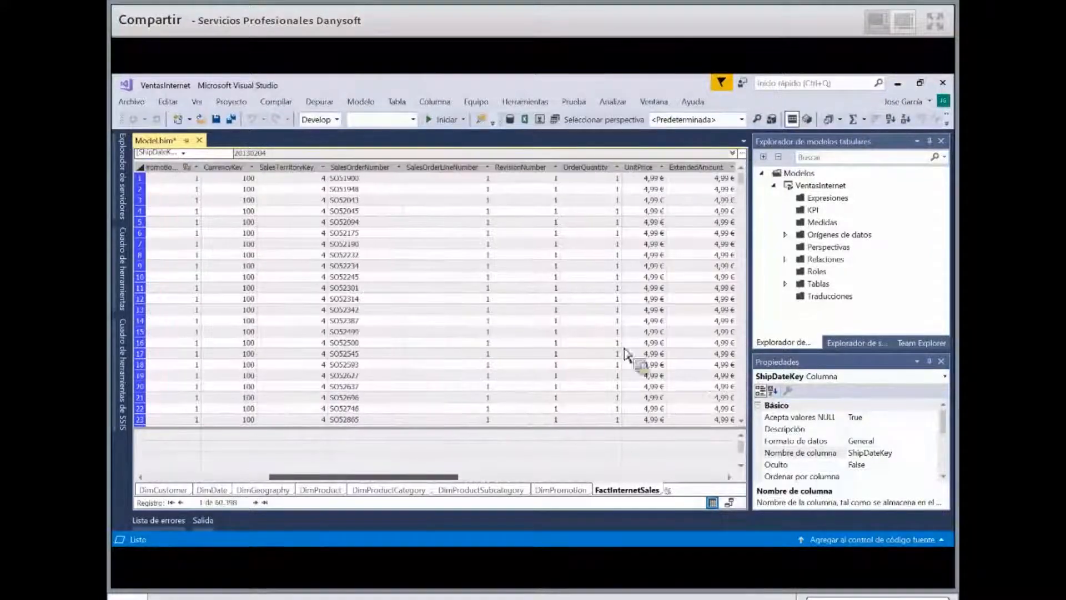
{"action": "left_click_drag", "start_coordinate": [492, 401], "coordinate": [404, 215]}
{"action": "left_click", "coordinate": [456, 168]}
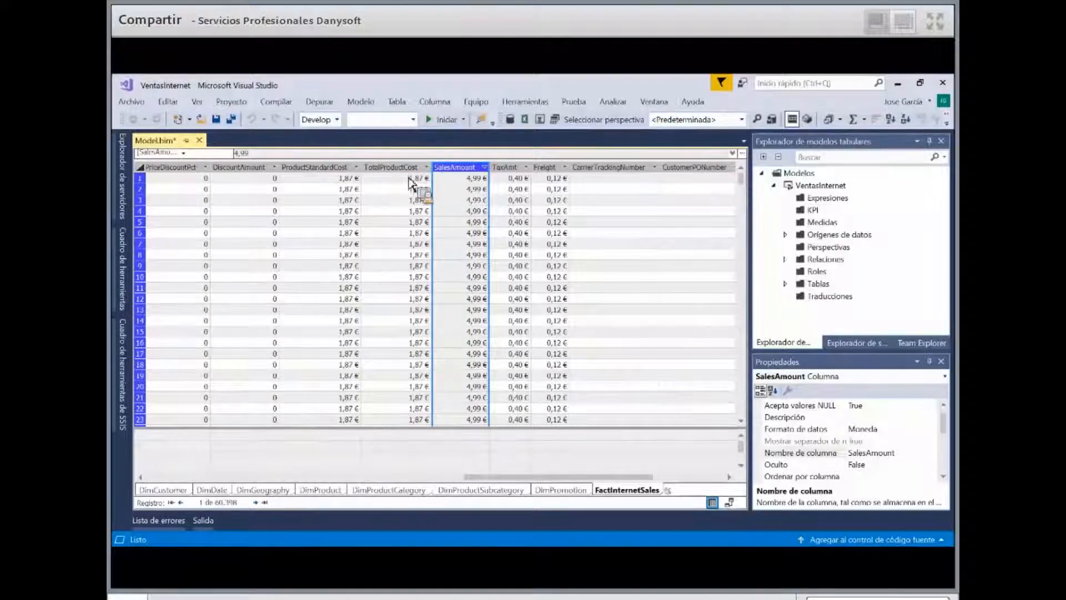
{"action": "left_click", "coordinate": [409, 169]}
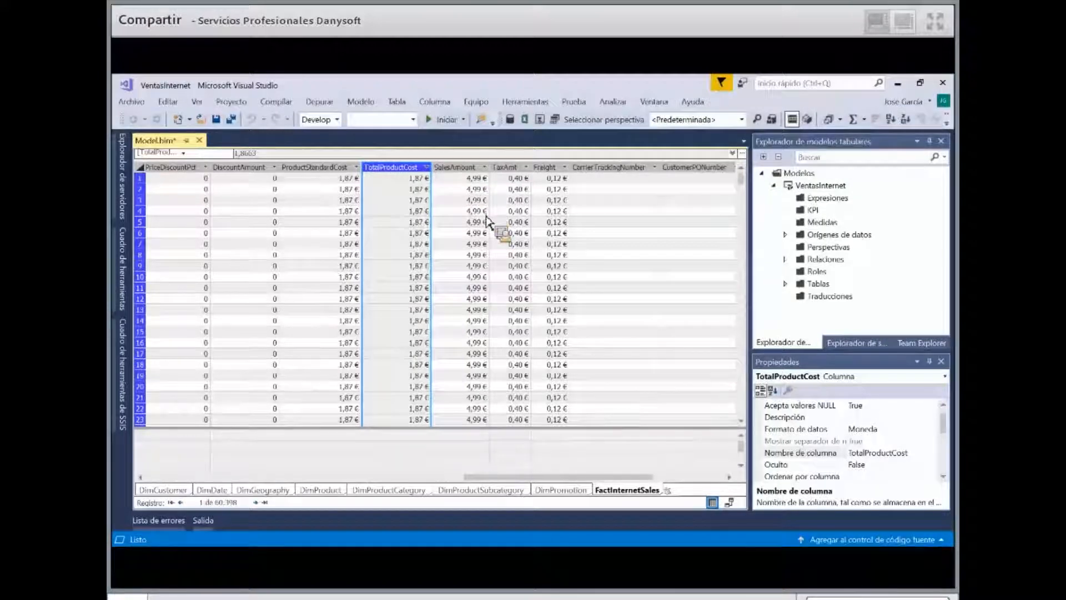
{"action": "right_click", "coordinate": [458, 164]}
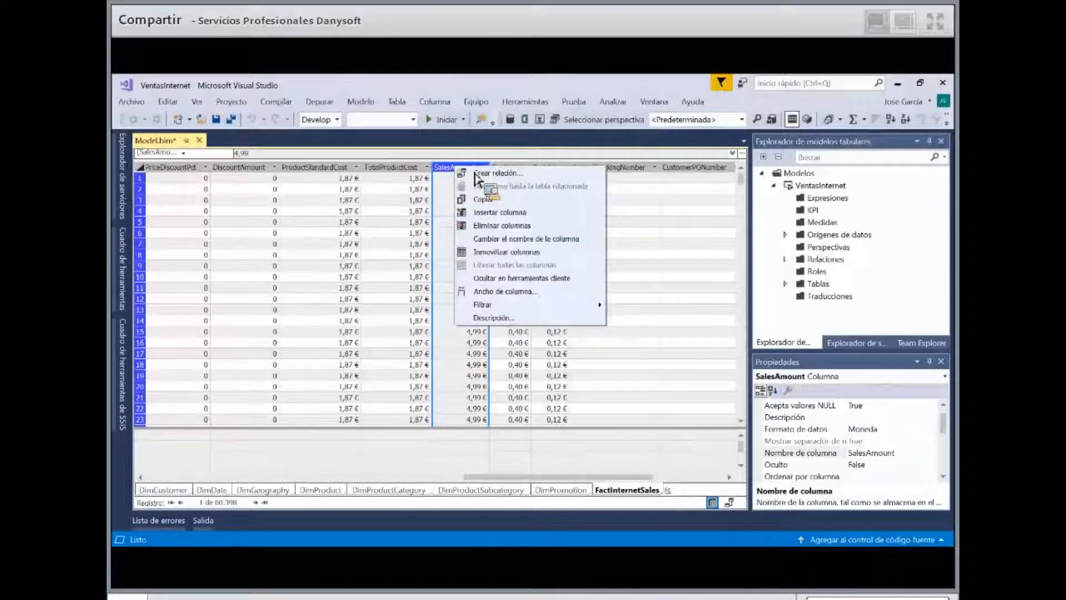
{"action": "key", "text": "Return"}
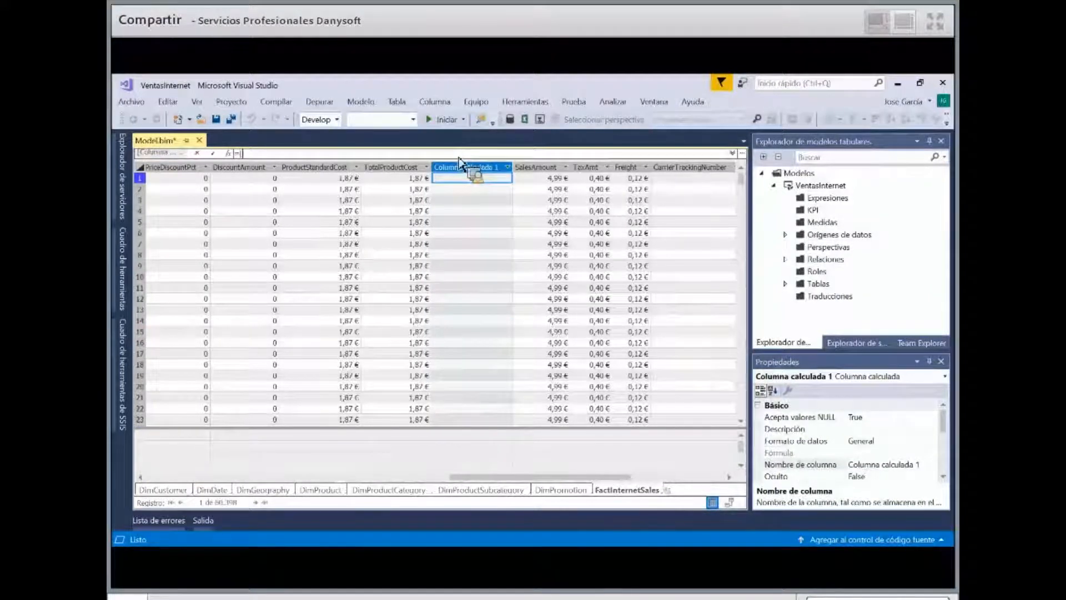
Set the formula of the new FactInternetSales column to =[SalesAmount]-[TotalProductCost]
{"action": "type", "text": "["}
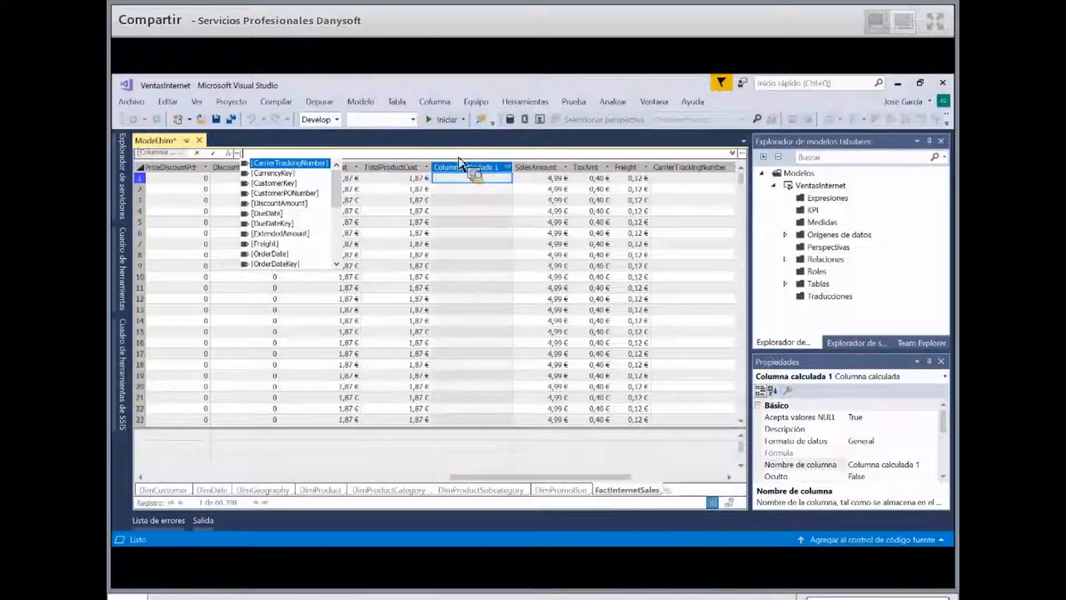
{"action": "type", "text": "s"}
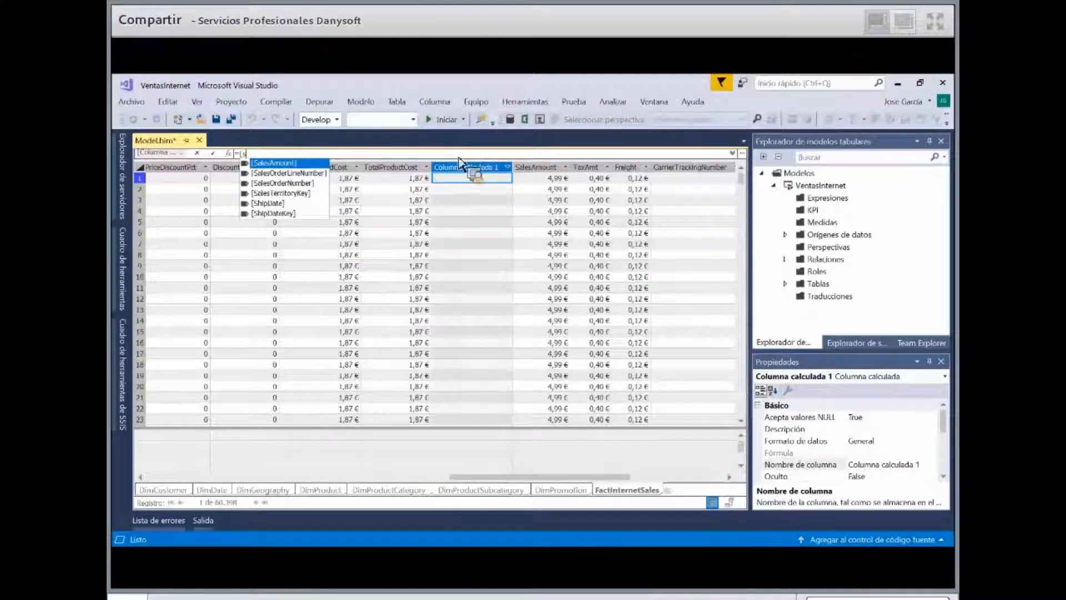
{"action": "key", "text": "Tab"}
{"action": "type", "text": "-"}
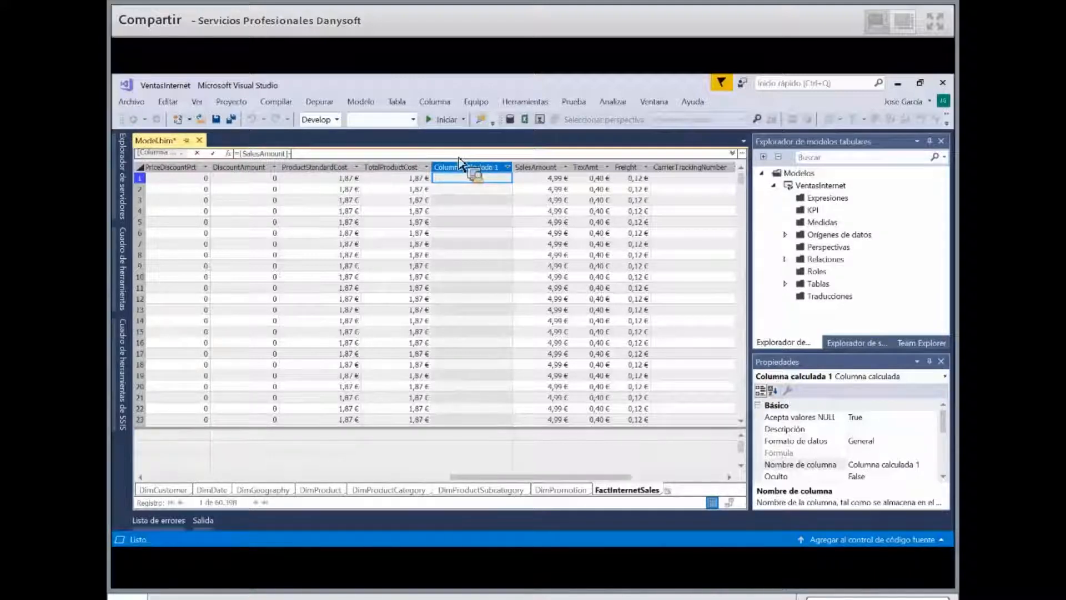
{"action": "type", "text": "[t"}
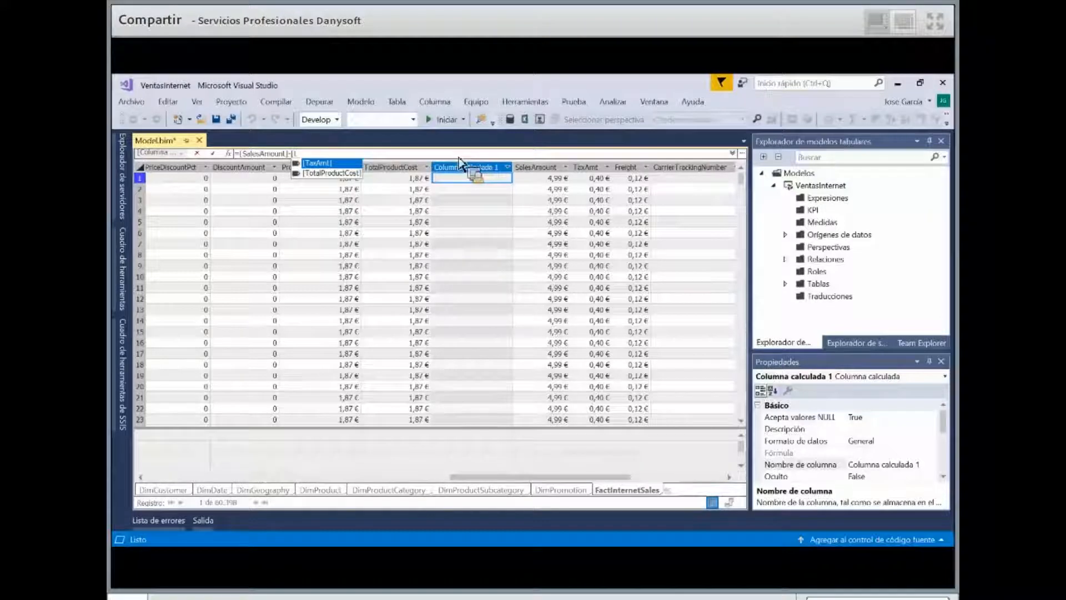
{"action": "key", "text": "Down"}
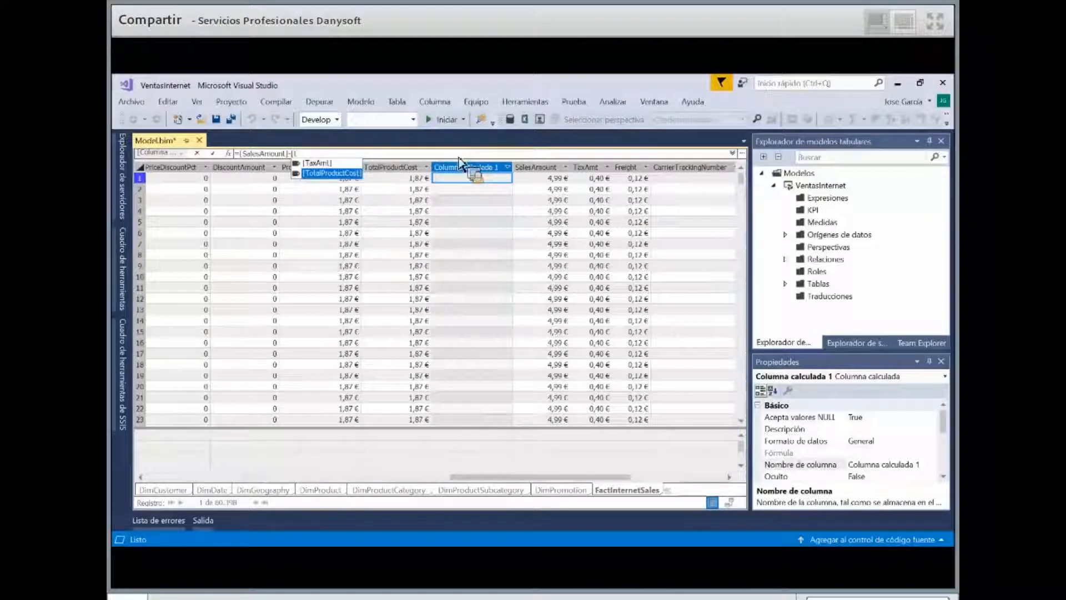
{"action": "key", "text": "Tab"}
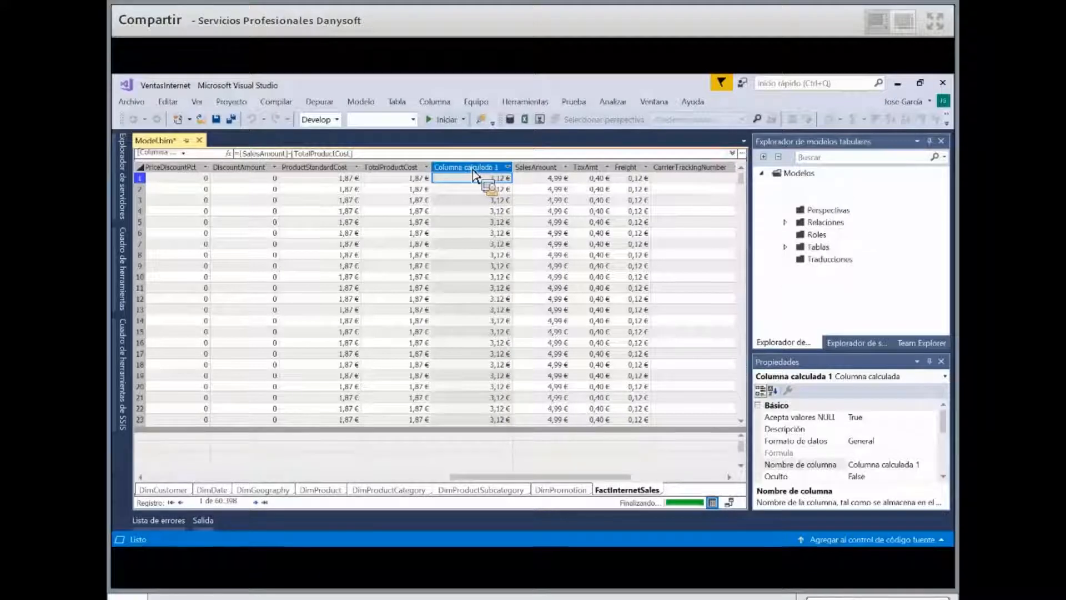
Rename the new calculated column of the FactInternetSales table as Margen
{"action": "double_click", "coordinate": [473, 167]}
{"action": "type", "text": "Margen"}
{"action": "key", "text": "Return"}
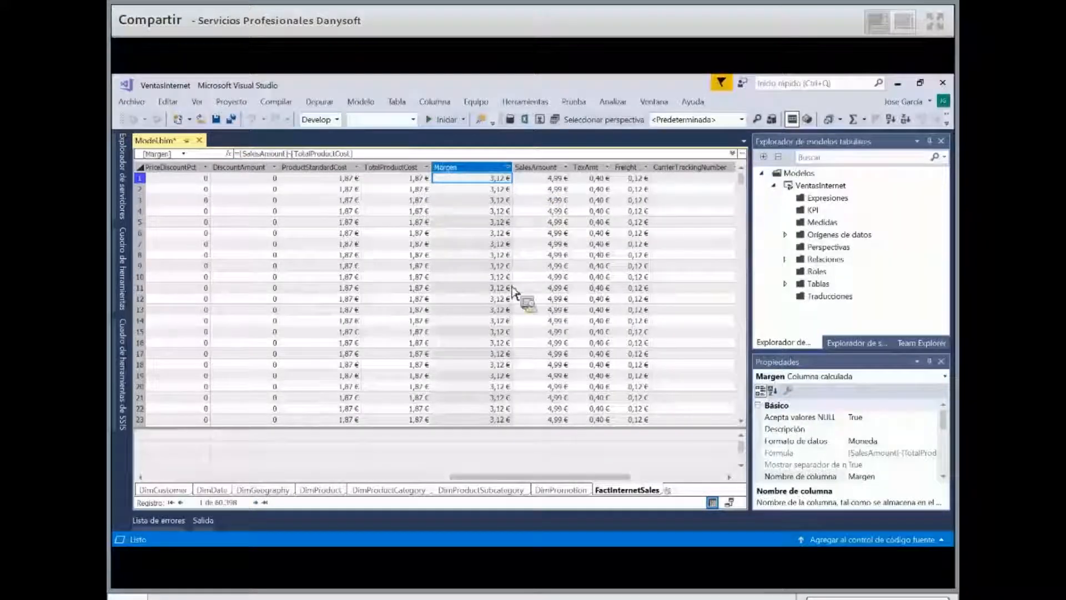
Compare the Margen values with SalesAmount and TotalProductCost across the rows of FactInternetSales
{"action": "key", "text": "Right"}
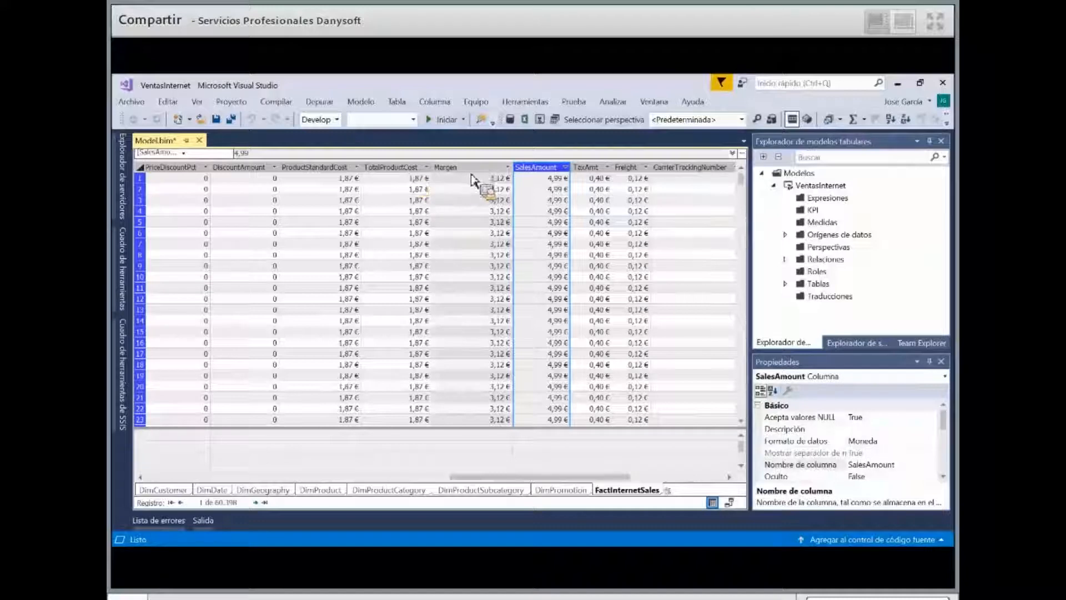
{"action": "key", "text": "Left"}
{"action": "key", "text": "Left"}
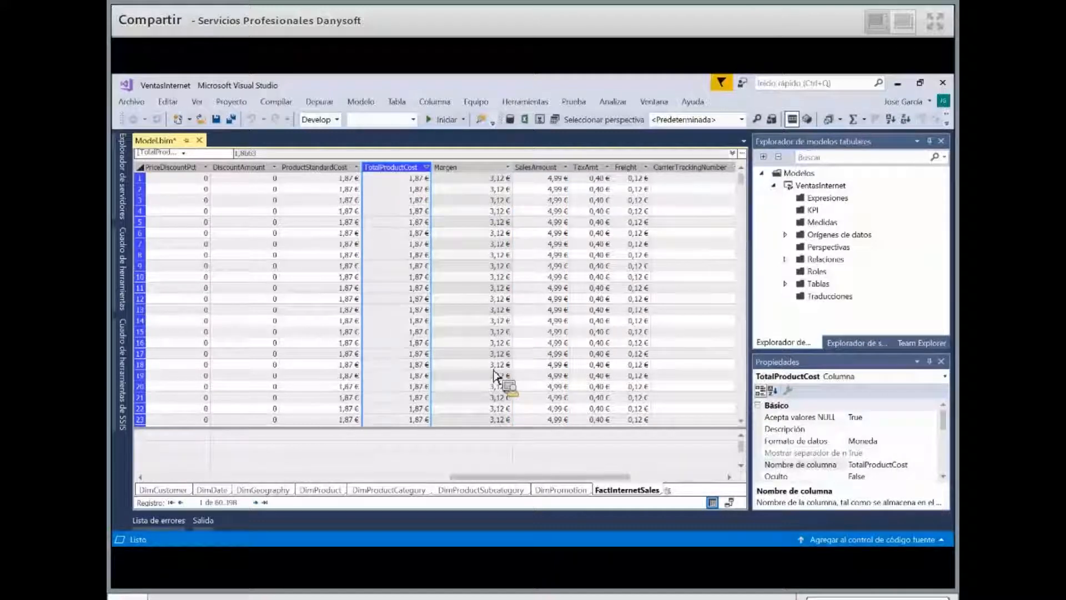
{"action": "key", "text": "Right"}
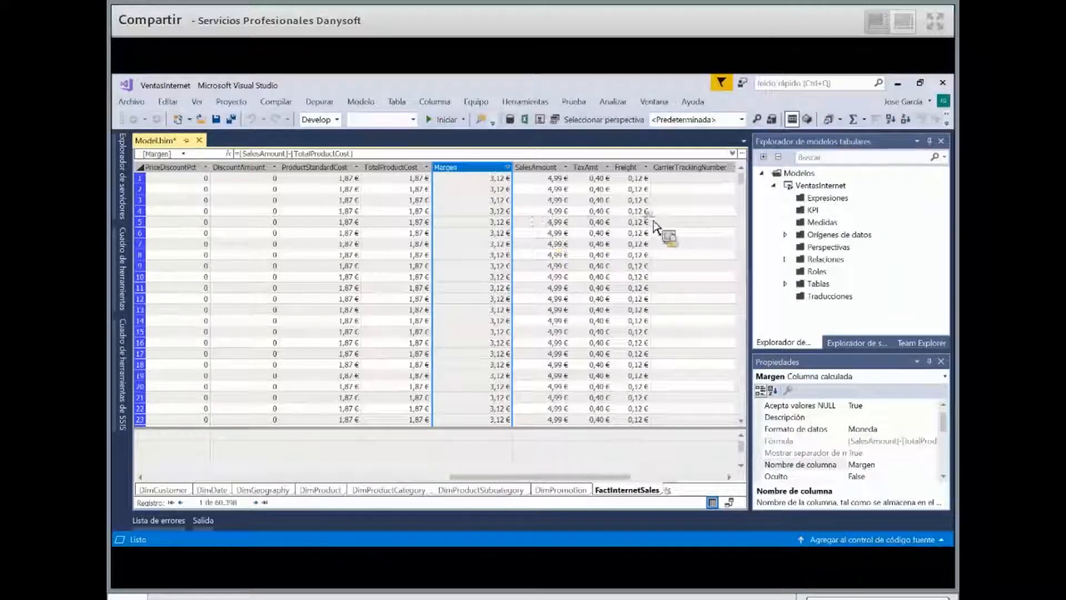
{"action": "left_click", "coordinate": [471, 233]}
{"action": "left_click_drag", "start_coordinate": [322, 222], "coordinate": [592, 224]}
{"action": "left_click_drag", "start_coordinate": [244, 276], "coordinate": [631, 277]}
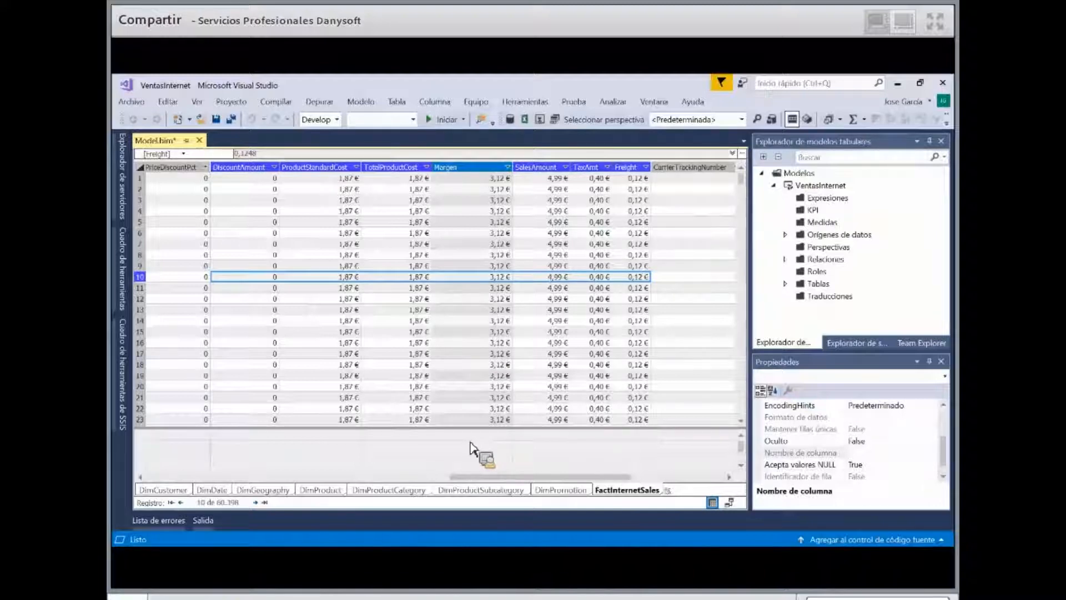
{"action": "left_click", "coordinate": [472, 343]}
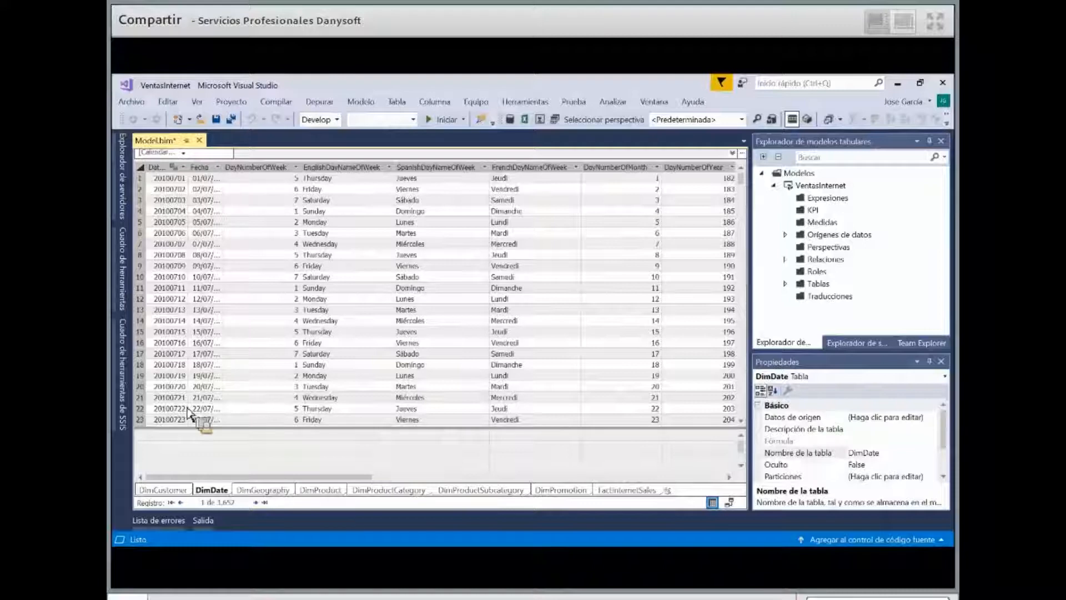
Open the DimDate table, widen the Fecha column and select the first measure grid cell below it
{"action": "left_click", "coordinate": [215, 436]}
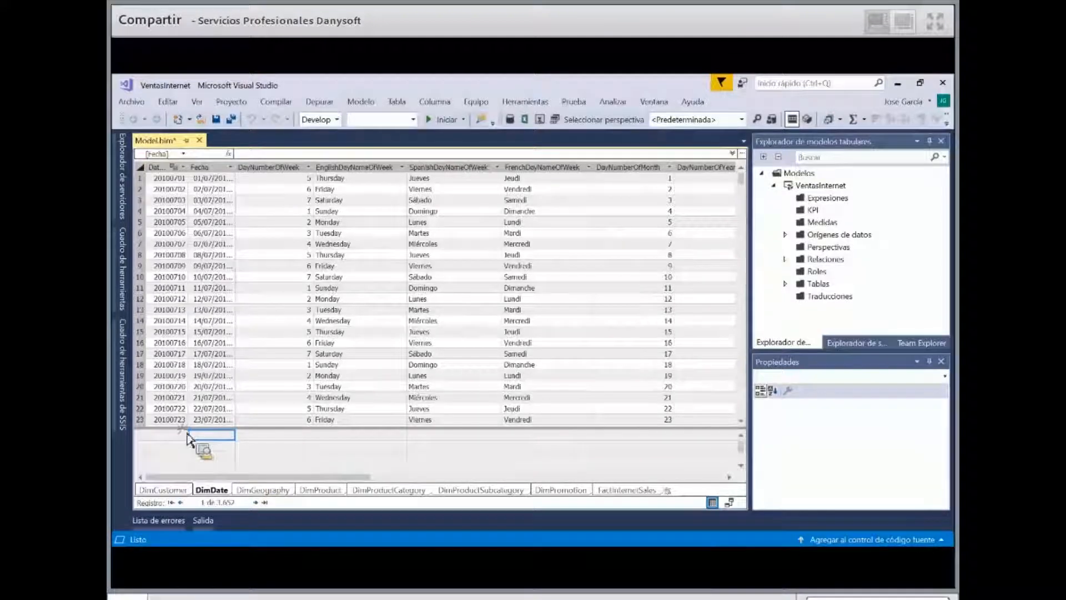
{"action": "key", "text": "Right"}
{"action": "key", "text": "Down"}
{"action": "key", "text": "Down"}
{"action": "key", "text": "Left"}
{"action": "key", "text": "Left"}
{"action": "key", "text": "Up"}
{"action": "key", "text": "Up"}
{"action": "key", "text": "Right"}
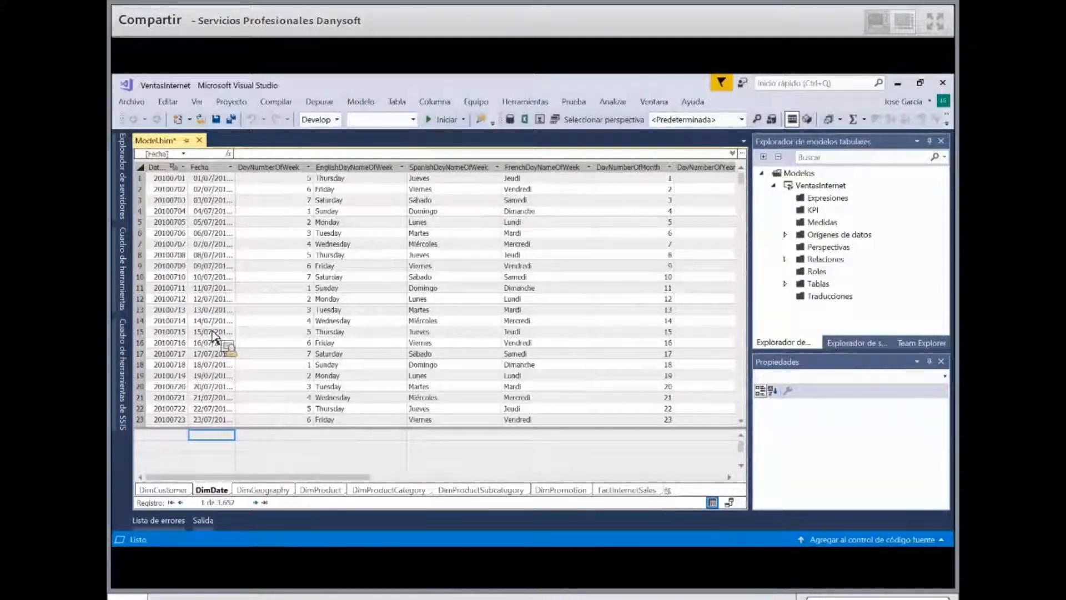
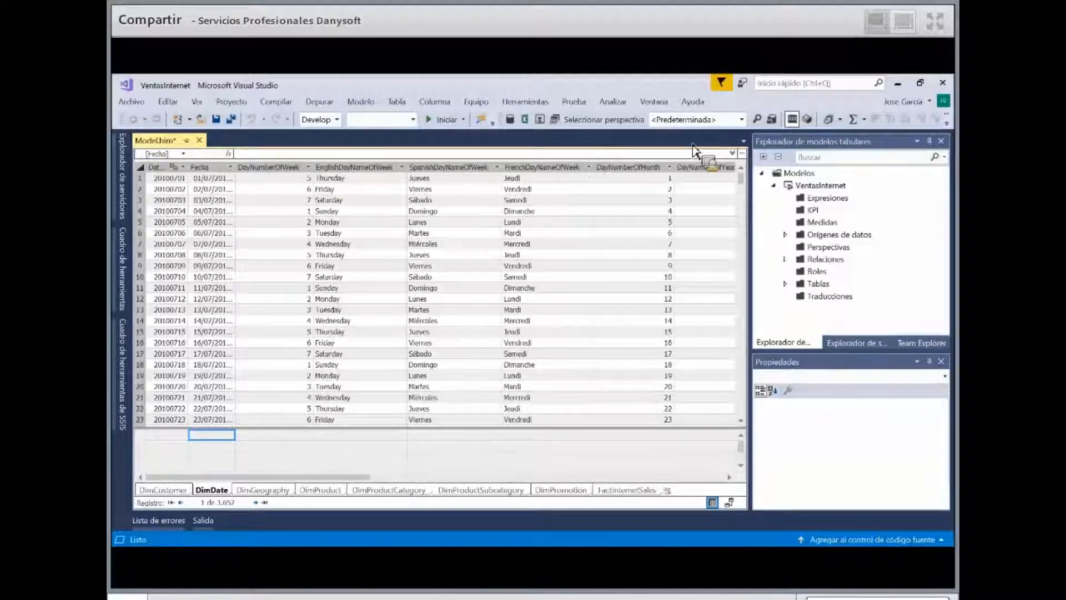
Start a DimDate measure in the selected cell with the name DiasTranscurridosDelTrimestre followed by :=
{"action": "left_click", "coordinate": [734, 155]}
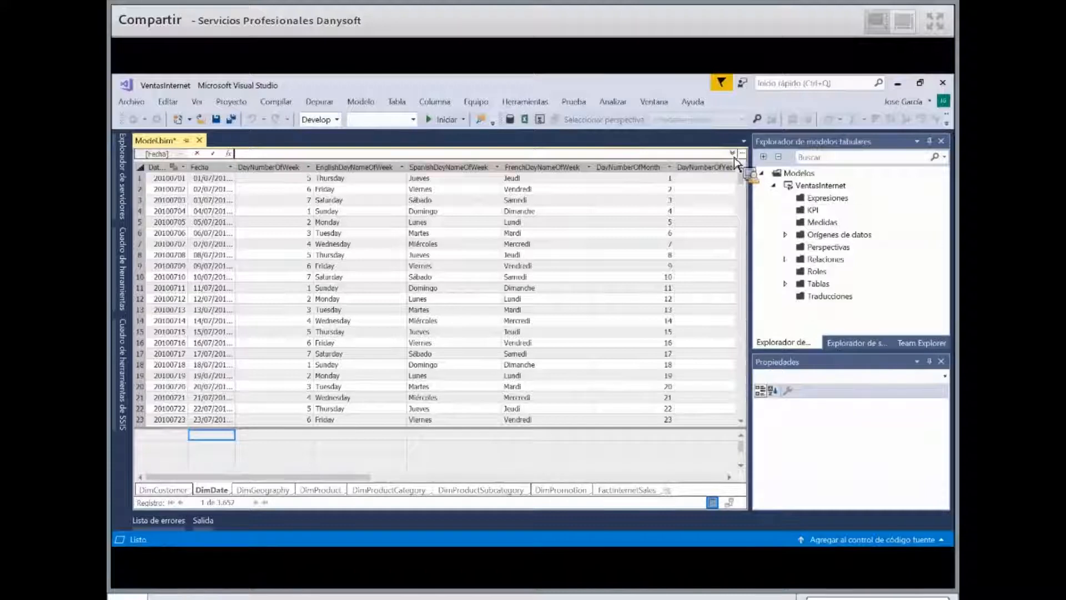
{"action": "left_click", "coordinate": [734, 155]}
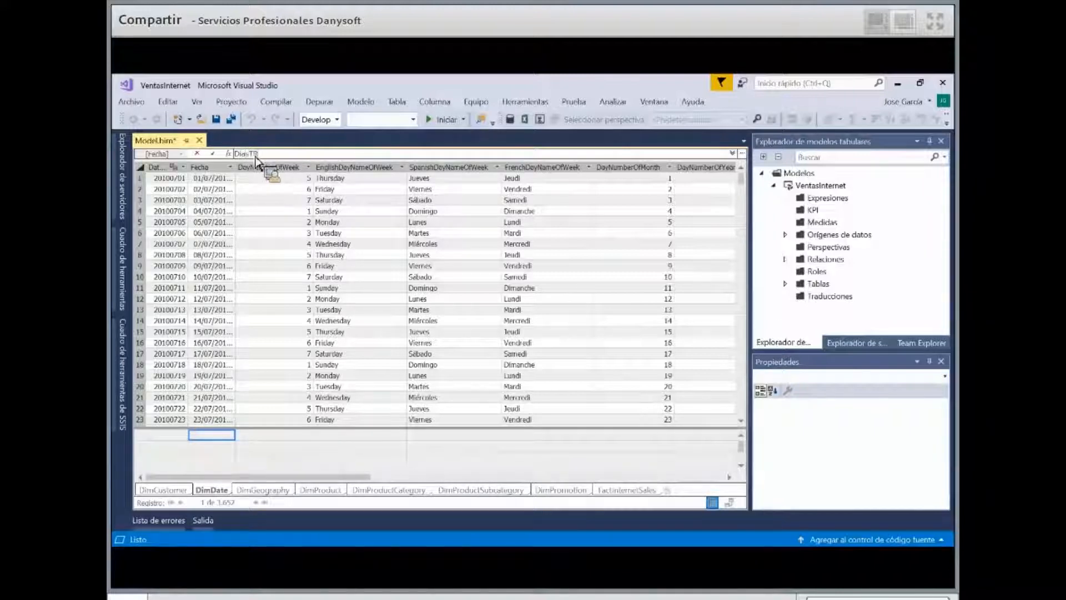
{"action": "key", "text": "BackSpace"}
{"action": "key", "text": "BackSpace"}
{"action": "type", "text": "ranscu"}
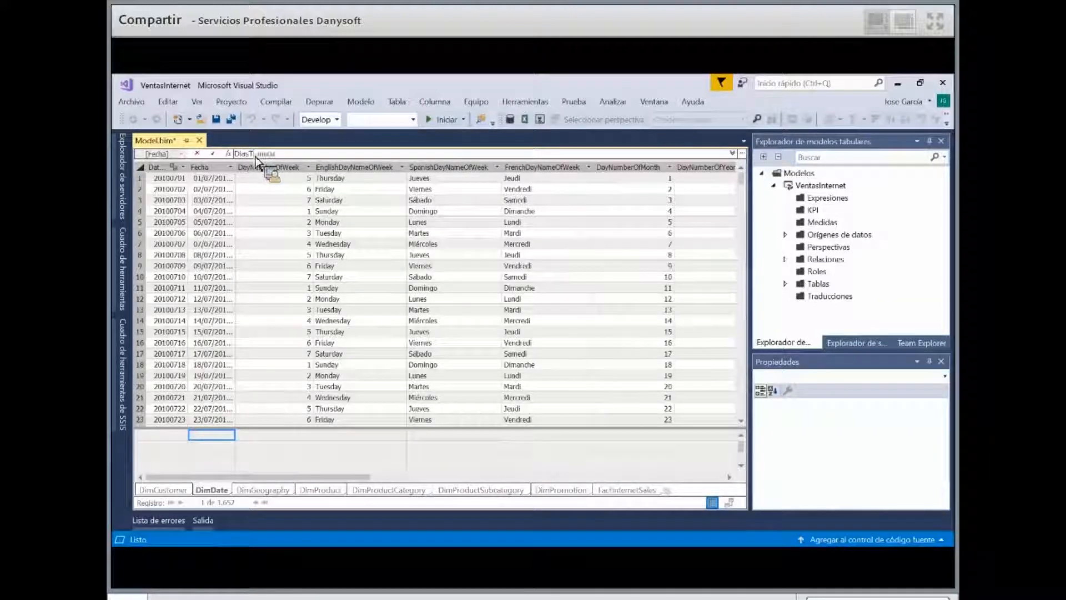
{"action": "type", "text": "rridos:=Trim"}
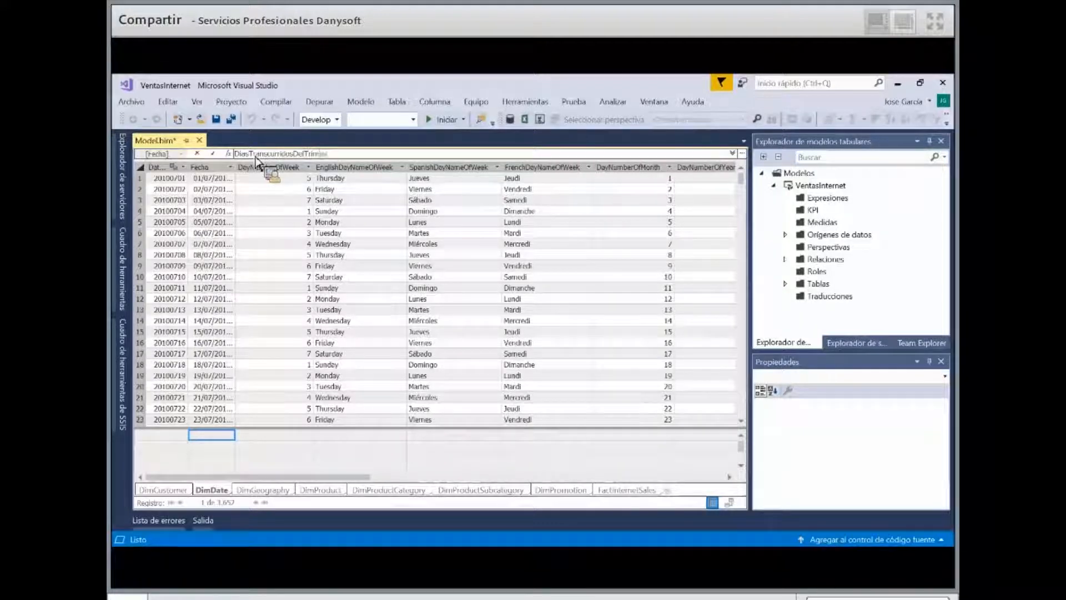
{"action": "type", "text": "estre:="}
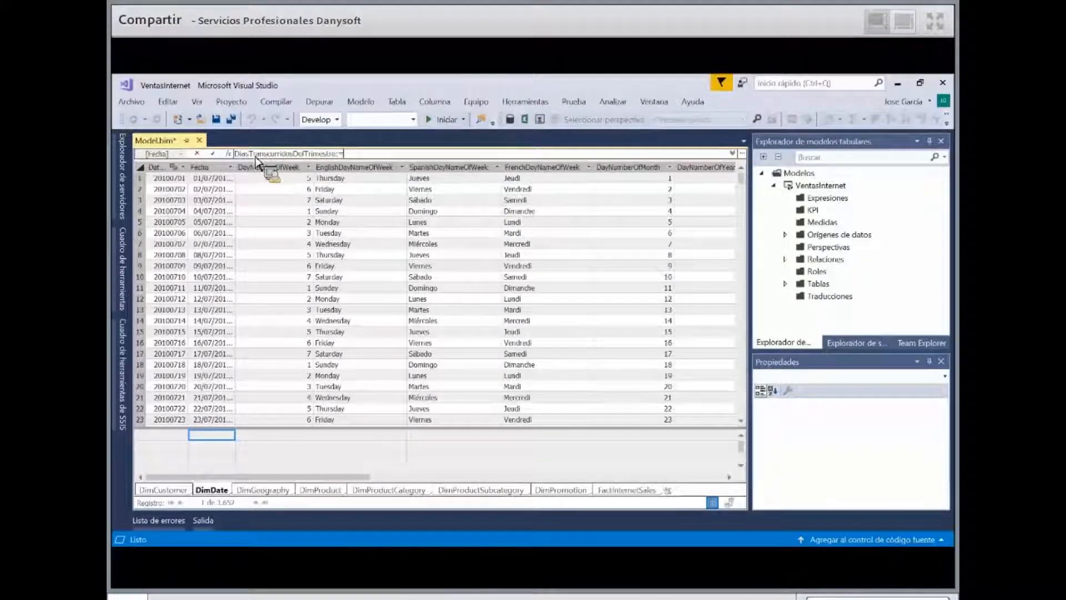
Begin the expression of the DiasTranscurridosDelTrimestre measure with the COUNTROWS function
{"action": "type", "text": "Con"}
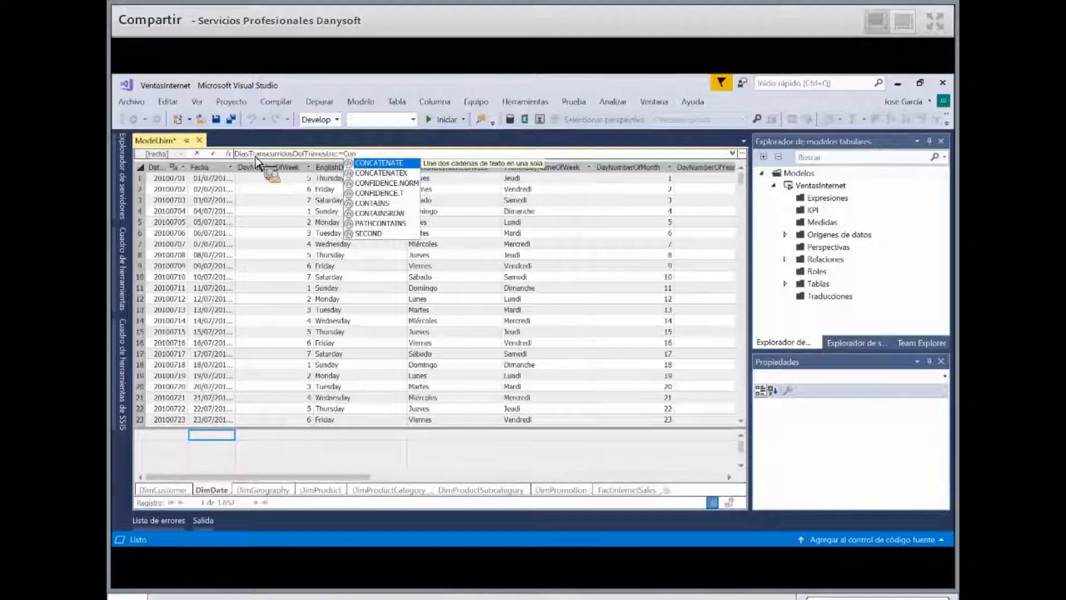
{"action": "key", "text": "Down"}
{"action": "key", "text": "Down"}
{"action": "key", "text": "Down"}
{"action": "key", "text": "Down"}
{"action": "key", "text": "Down"}
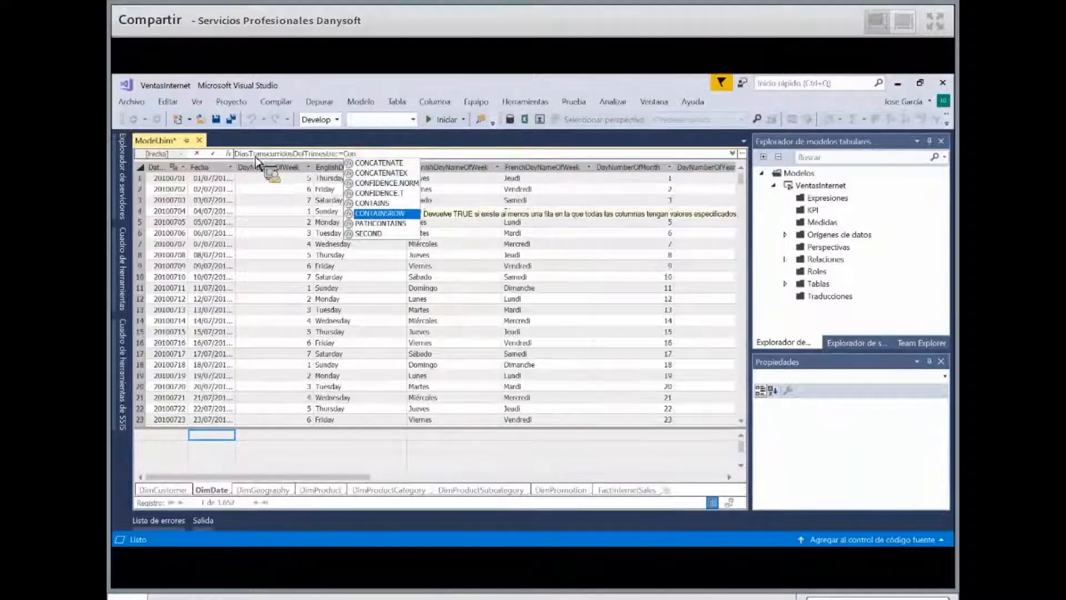
{"action": "type", "text": "t"}
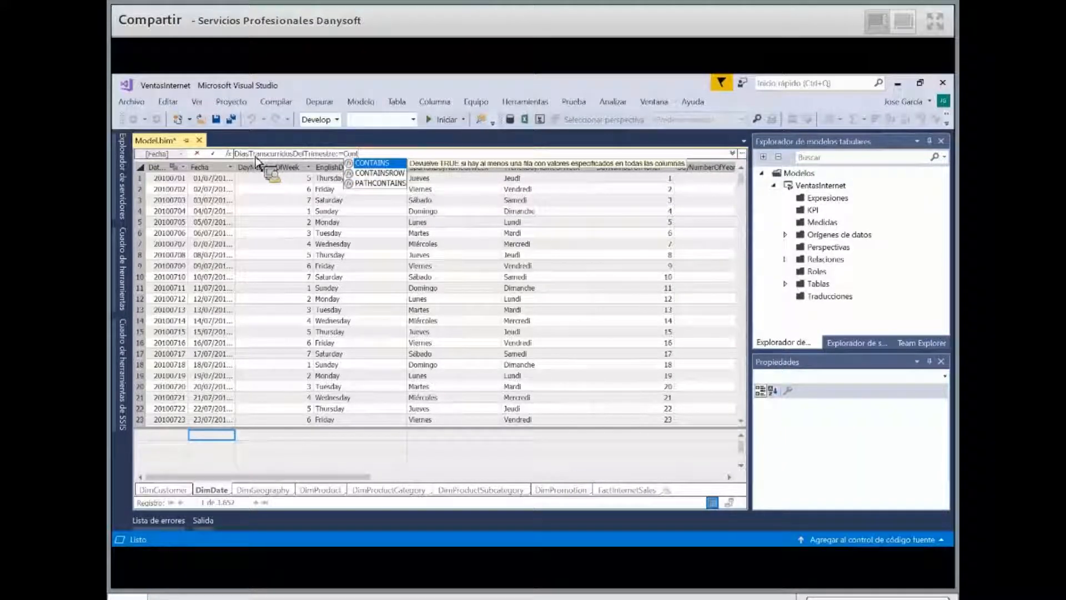
{"action": "key", "text": "Down"}
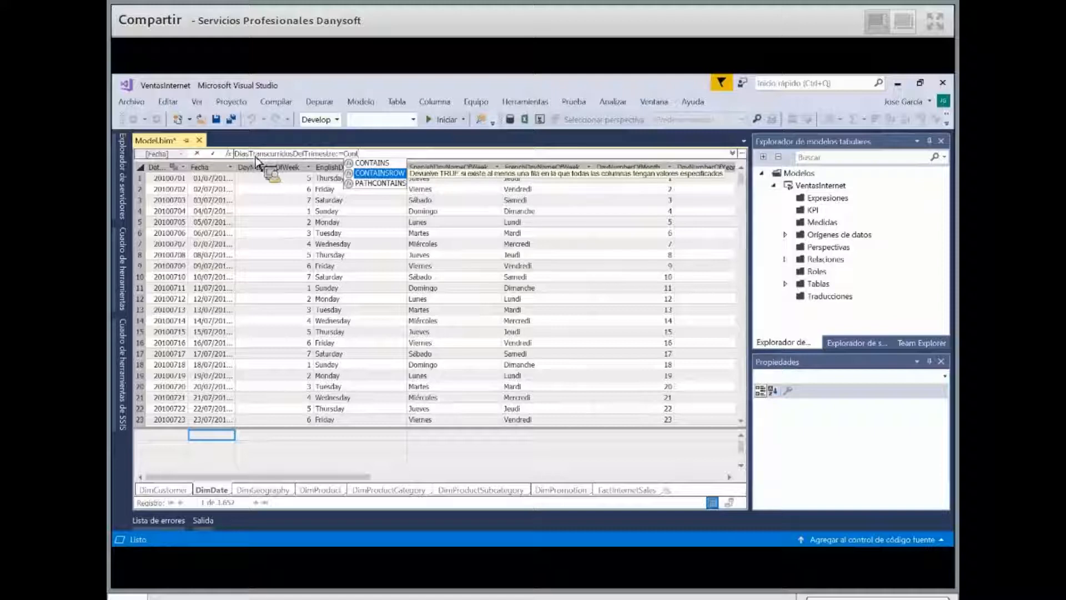
{"action": "key", "text": "BackSpace"}
{"action": "key", "text": "BackSpace"}
{"action": "type", "text": "u"}
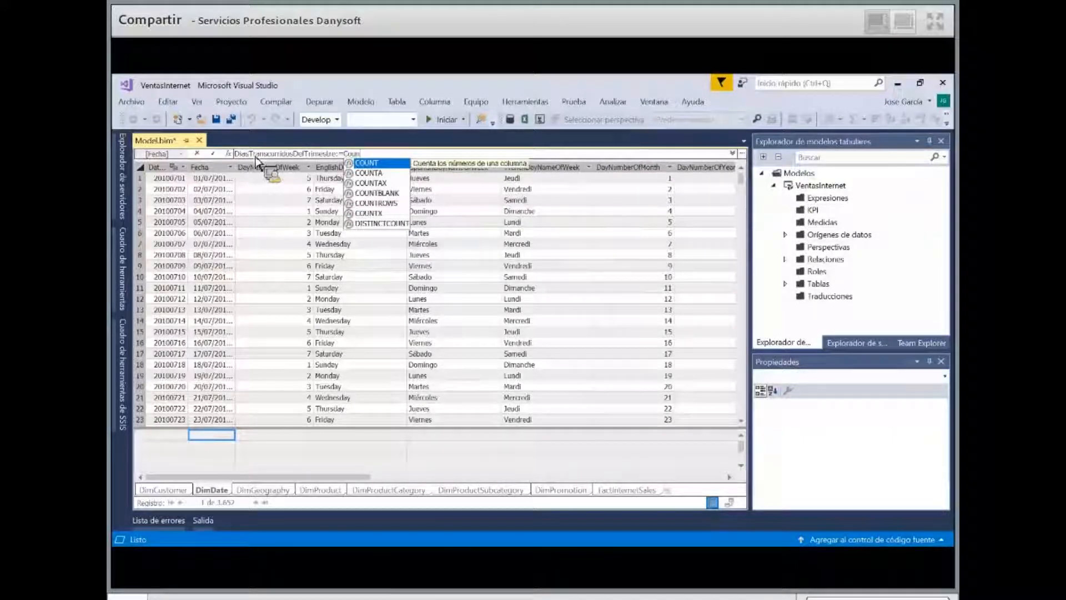
{"action": "key", "text": "Down"}
{"action": "key", "text": "Down"}
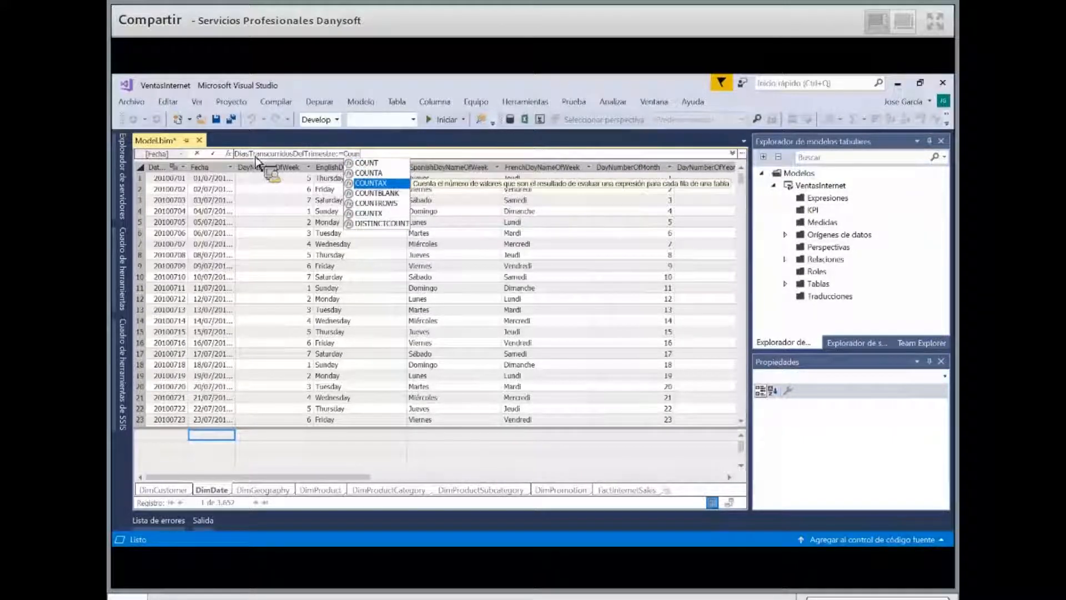
{"action": "key", "text": "Down"}
{"action": "key", "text": "Down"}
{"action": "key", "text": "Tab"}
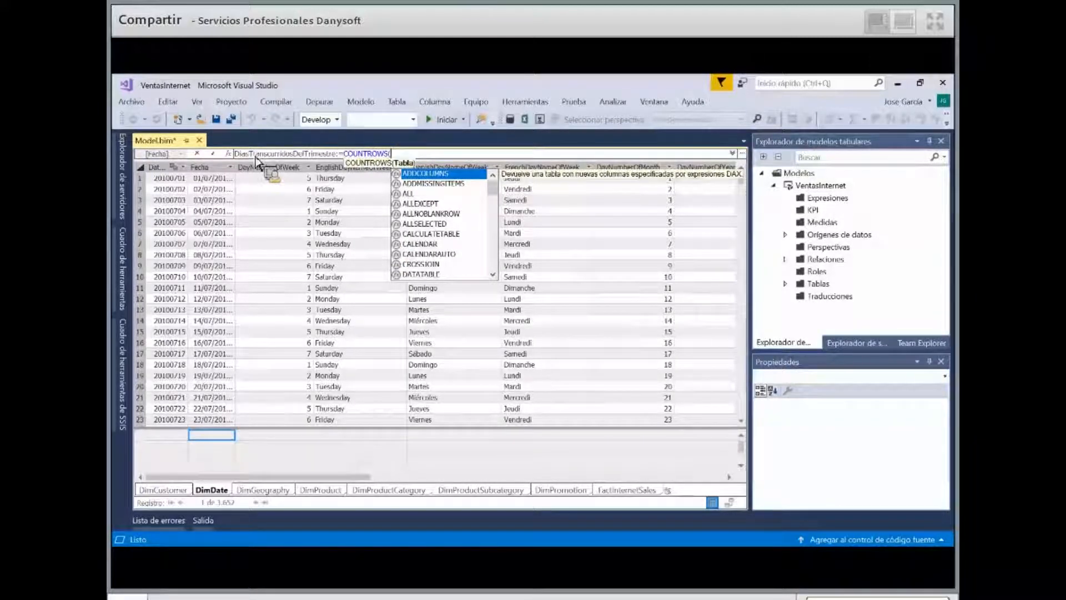
Nest the DATESQTD function inside COUNTROWS as its table argument
{"action": "type", "text": "dat"}
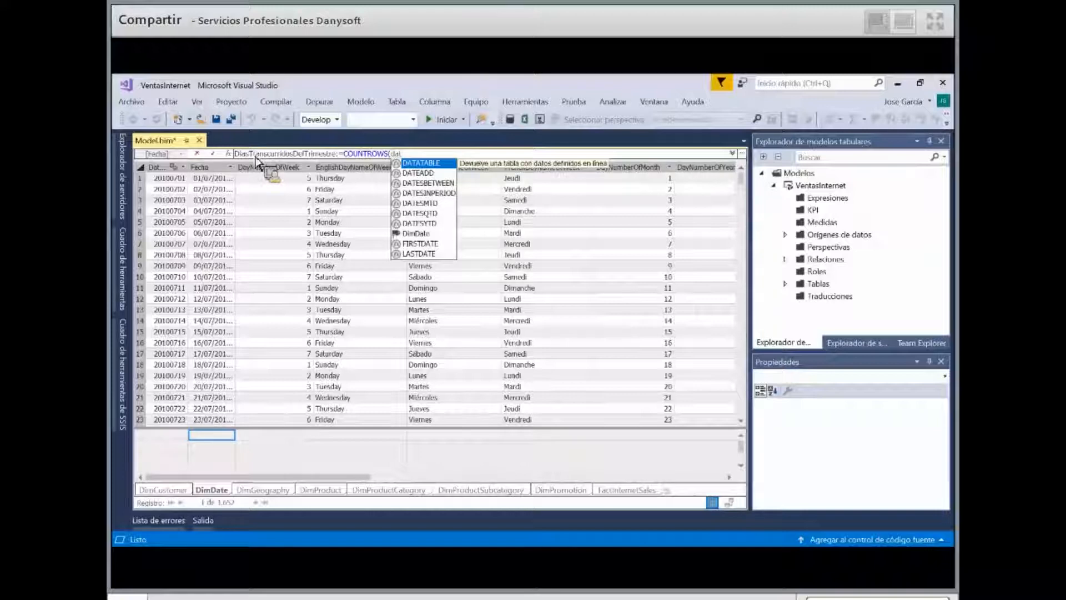
{"action": "key", "text": "Down"}
{"action": "key", "text": "Down"}
{"action": "key", "text": "Down"}
{"action": "key", "text": "Down"}
{"action": "key", "text": "Down"}
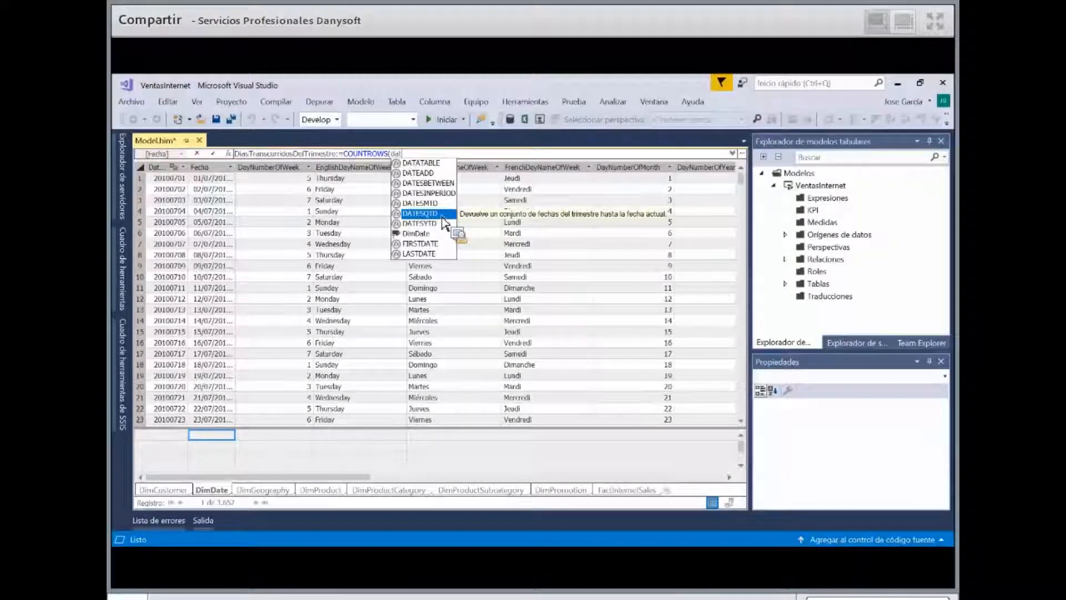
{"action": "type", "text": "("}
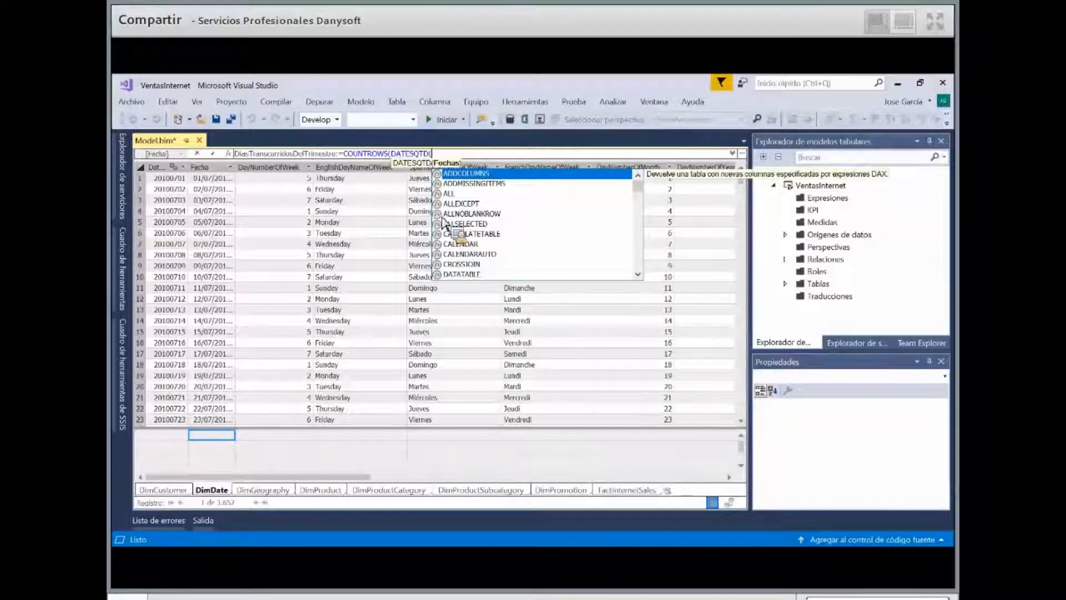
Insert the DimDate[Fecha] column as the dates argument of DATESQTD
{"action": "type", "text": "dim"}
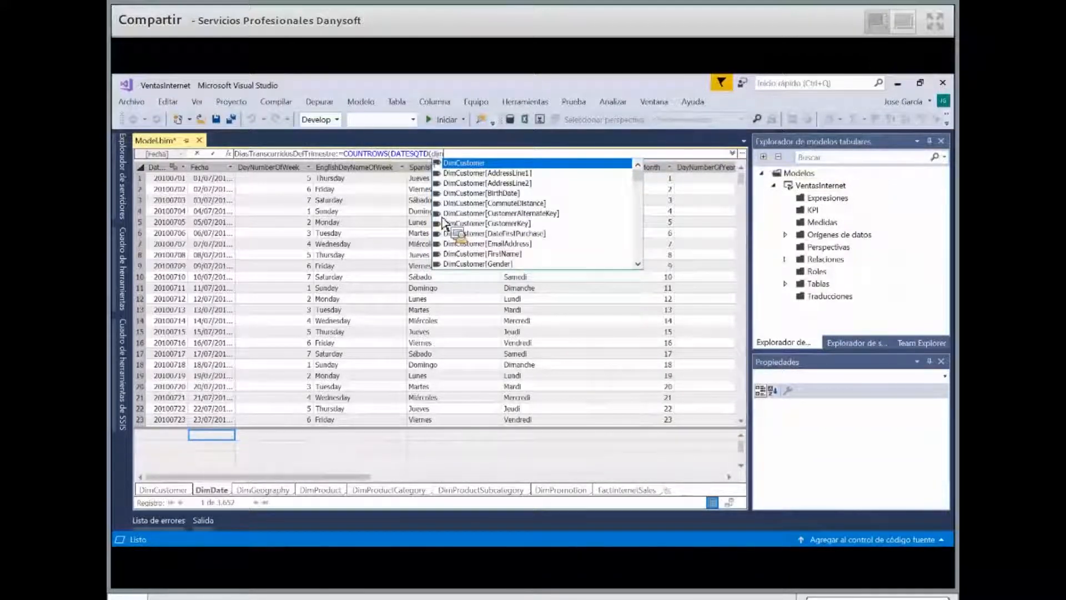
{"action": "type", "text": "d"}
{"action": "key", "text": "Down"}
{"action": "key", "text": "Down"}
{"action": "key", "text": "Down"}
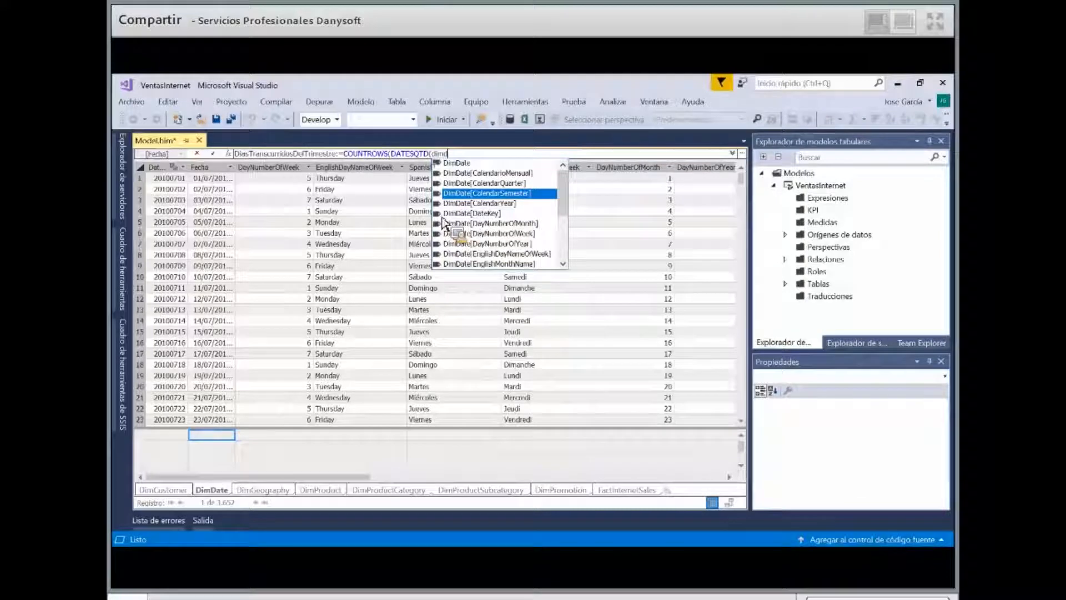
{"action": "key", "text": "Down"}
{"action": "key", "text": "Down"}
{"action": "key", "text": "Down"}
{"action": "key", "text": "Down"}
{"action": "key", "text": "Down"}
{"action": "key", "text": "Down"}
{"action": "key", "text": "Down"}
{"action": "key", "text": "Down"}
{"action": "key", "text": "Down"}
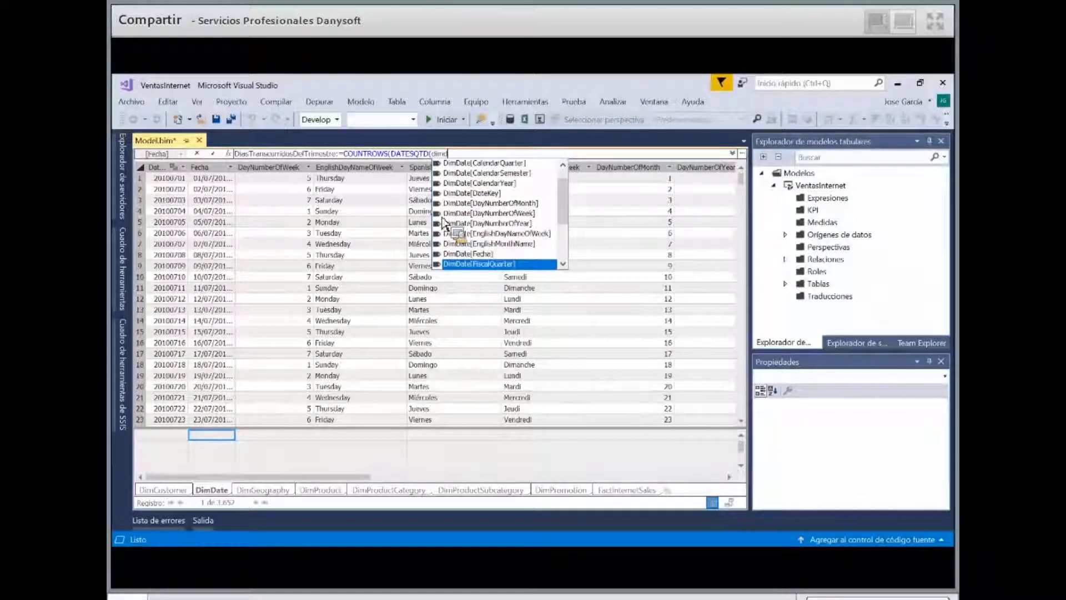
{"action": "key", "text": "Up"}
{"action": "key", "text": "Tab"}
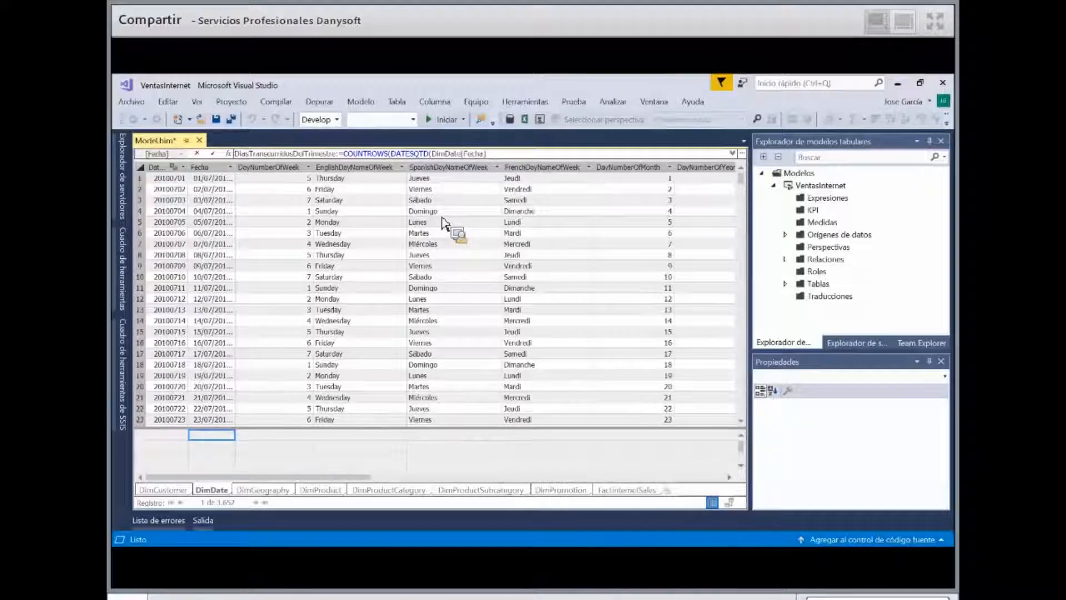
Close the DATESQTD and COUNTROWS parentheses and commit the DiasTranscurridosDelTrimestre measure
{"action": "type", "text": ")"}
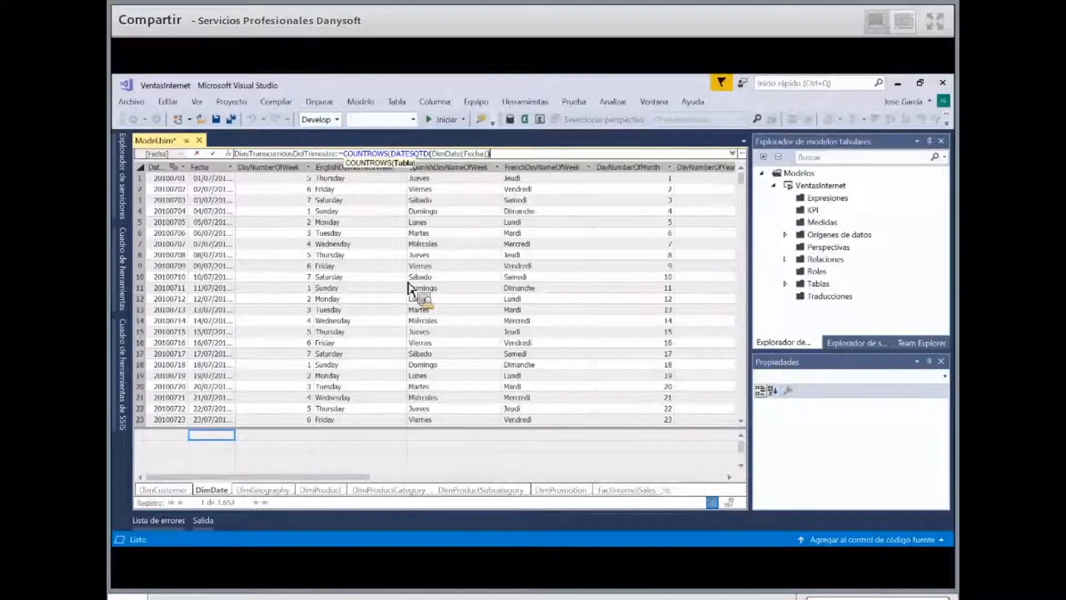
{"action": "type", "text": ")"}
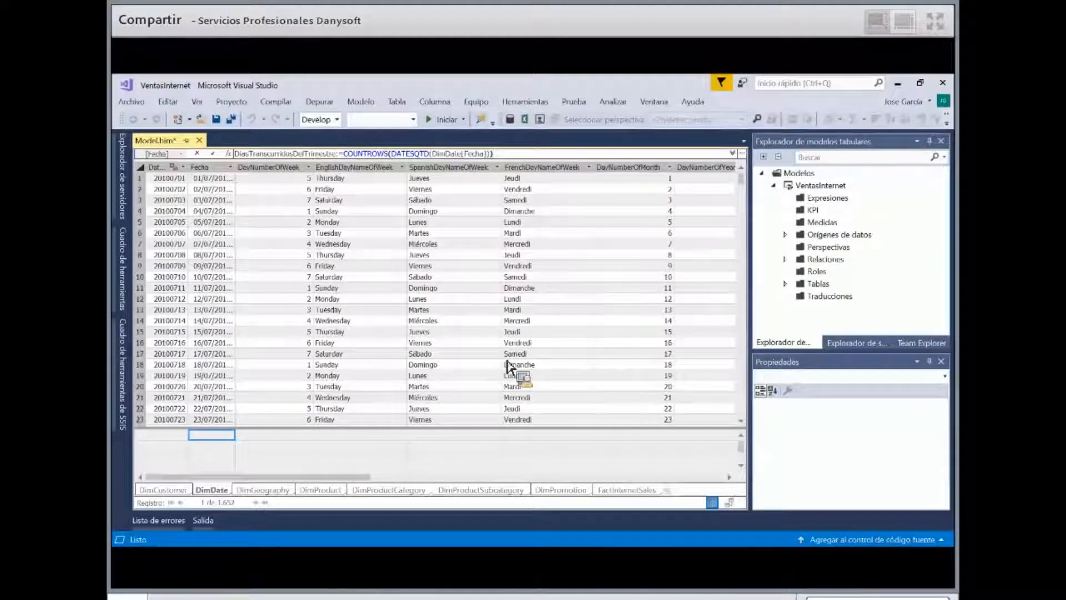
{"action": "key", "text": "Return"}
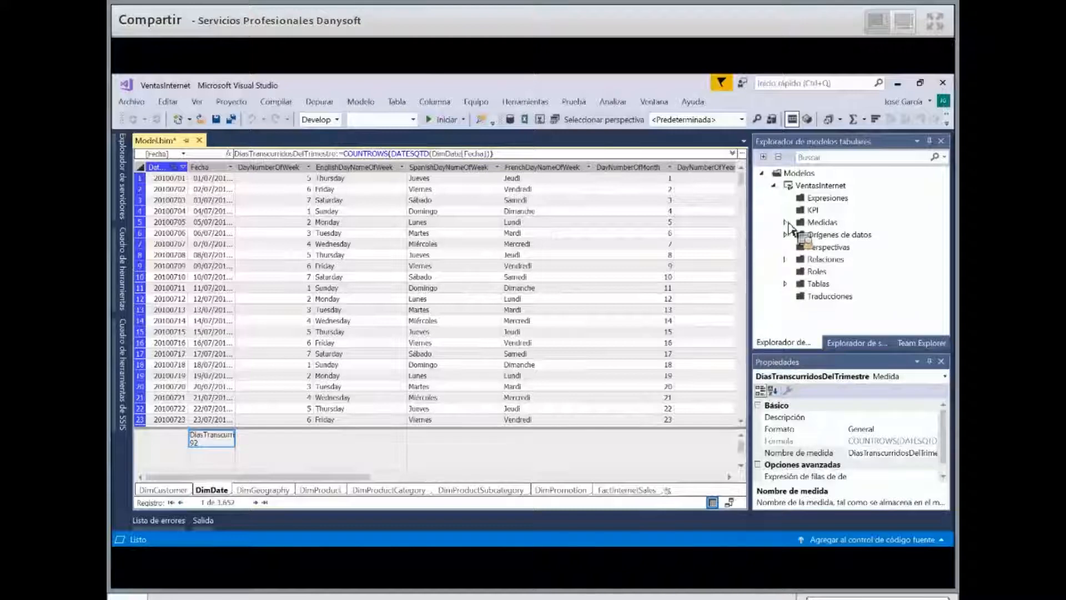
Locate the DiasTranscurridosDelTrimestre measure under Medidas in the tabular model explorer, then return to the DimDate measure grid
{"action": "left_click_drag", "start_coordinate": [868, 239], "coordinate": [868, 240]}
{"action": "right_click", "coordinate": [866, 235]}
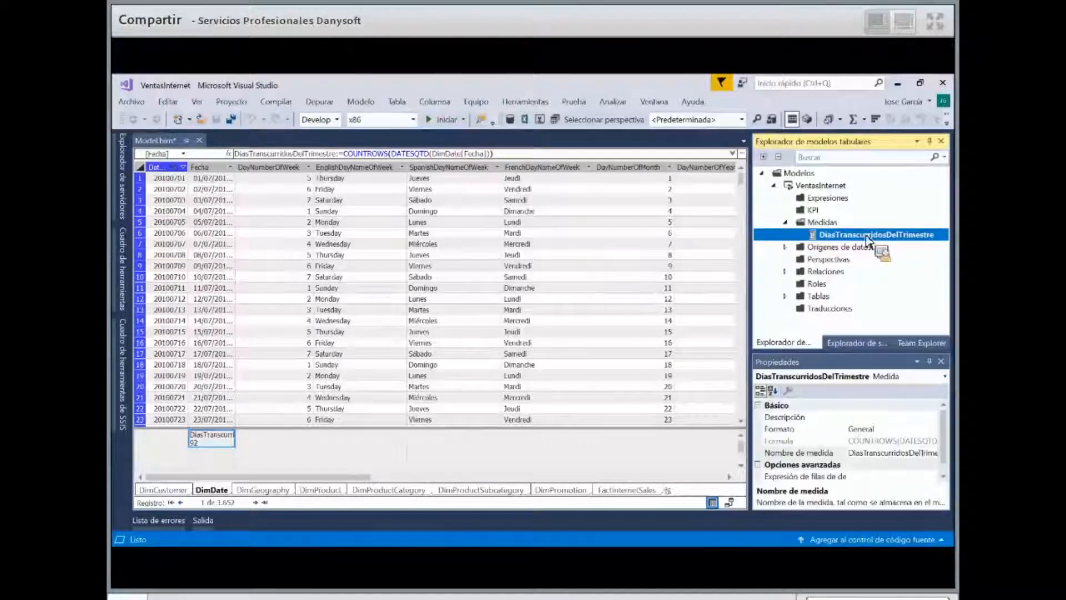
{"action": "left_click", "coordinate": [514, 459]}
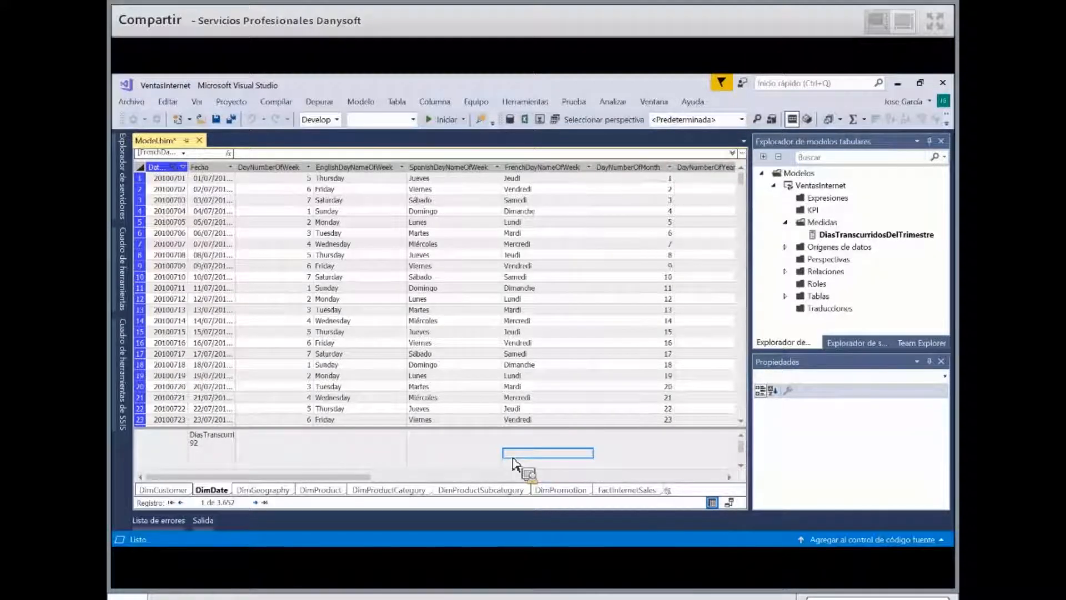
Open the FactInternetSales table and select the first measure grid cell below the SalesOrderNumber column
{"action": "left_click", "coordinate": [640, 492]}
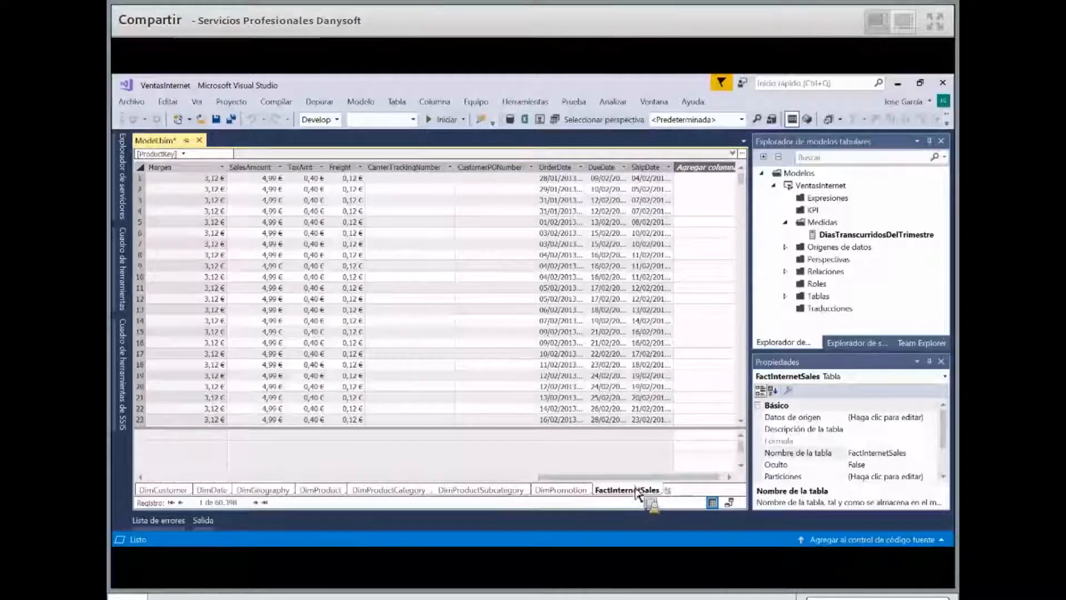
{"action": "left_click_drag", "start_coordinate": [598, 435], "coordinate": [281, 474]}
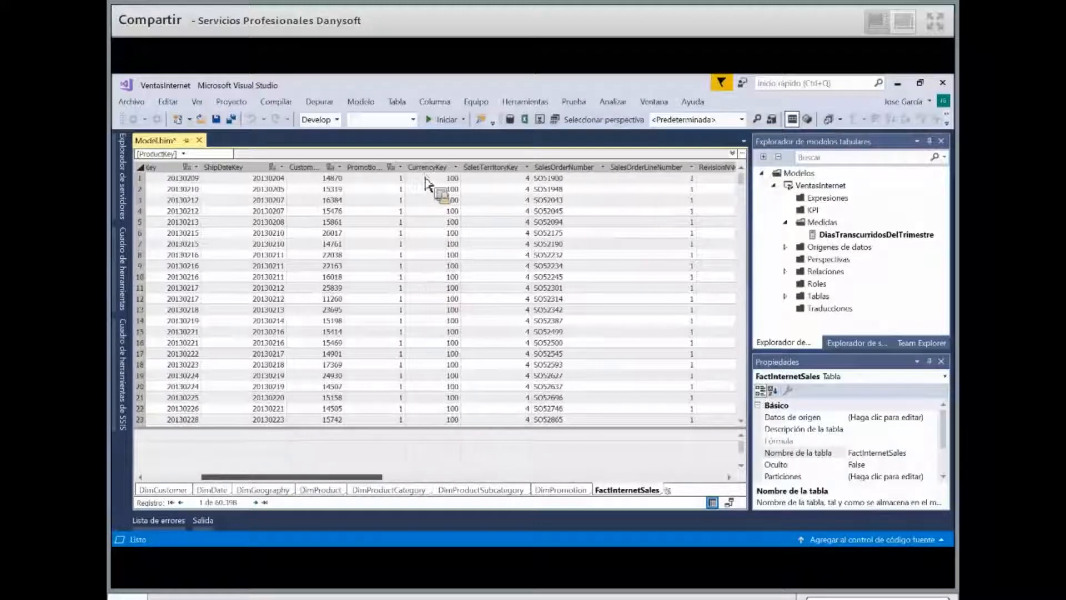
{"action": "scroll", "coordinate": [430, 183], "scroll_direction": "right", "scroll_amount": 3}
{"action": "left_click", "coordinate": [426, 436]}
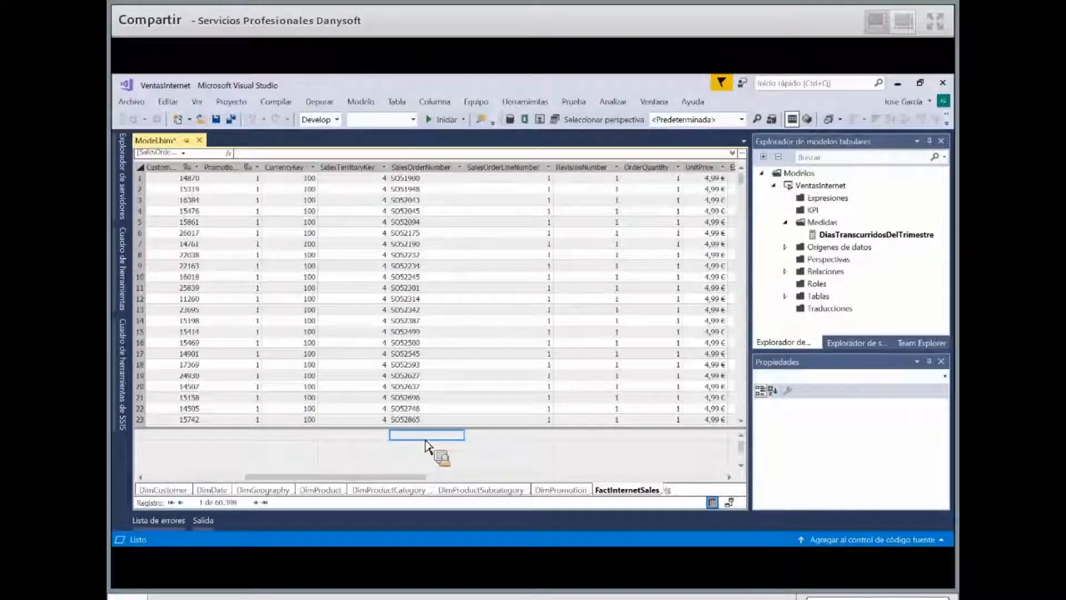
{"action": "key", "text": "Up"}
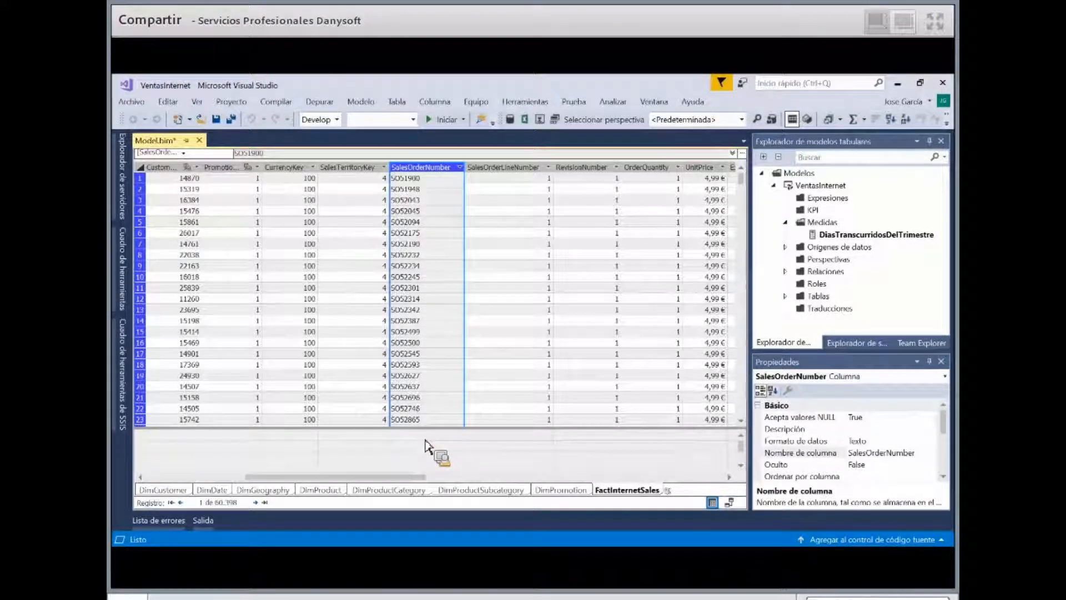
{"action": "key", "text": "Down"}
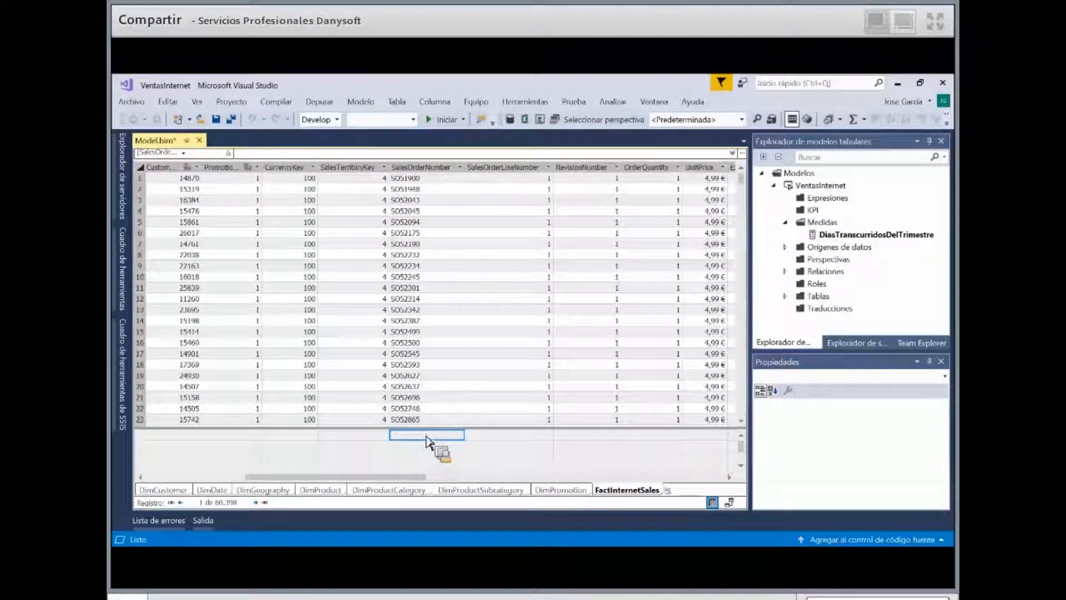
Start a FactInternetSales measure in the selected cell with the name CantidadPedidosDiferentes followed by :=
{"action": "left_click", "coordinate": [275, 158]}
{"action": "type", "text": "Cantid"}
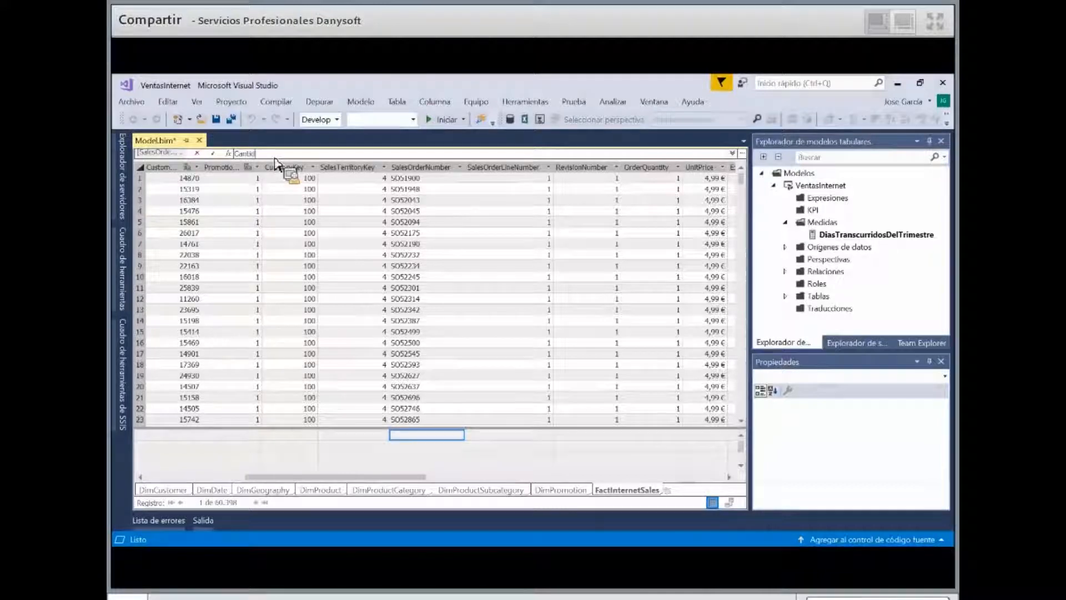
{"action": "type", "text": "adPedidos"}
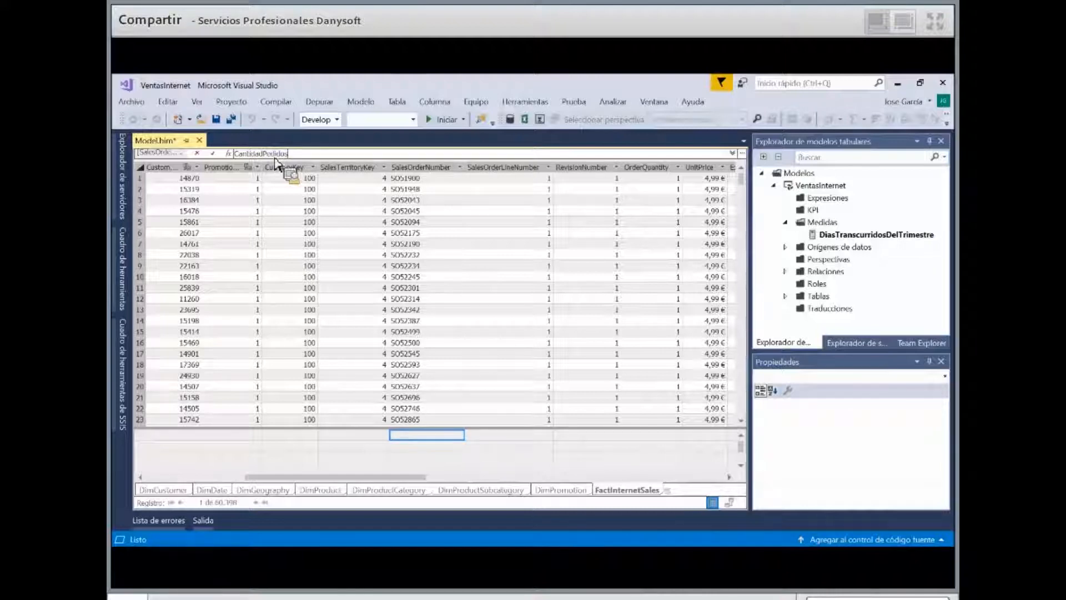
{"action": "type", "text": "Diferentes:"}
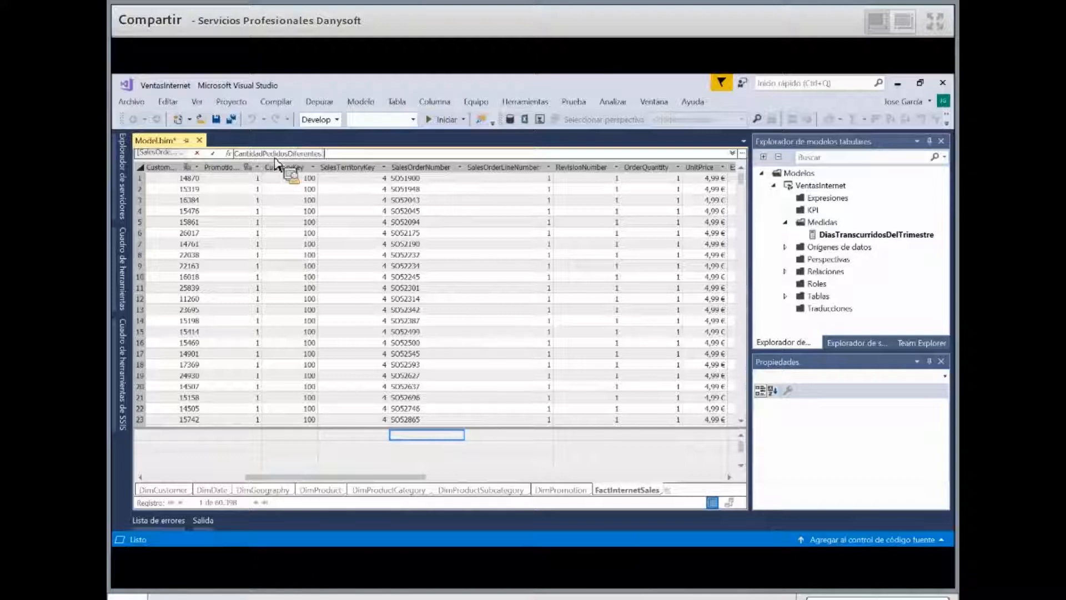
{"action": "type", "text": "="}
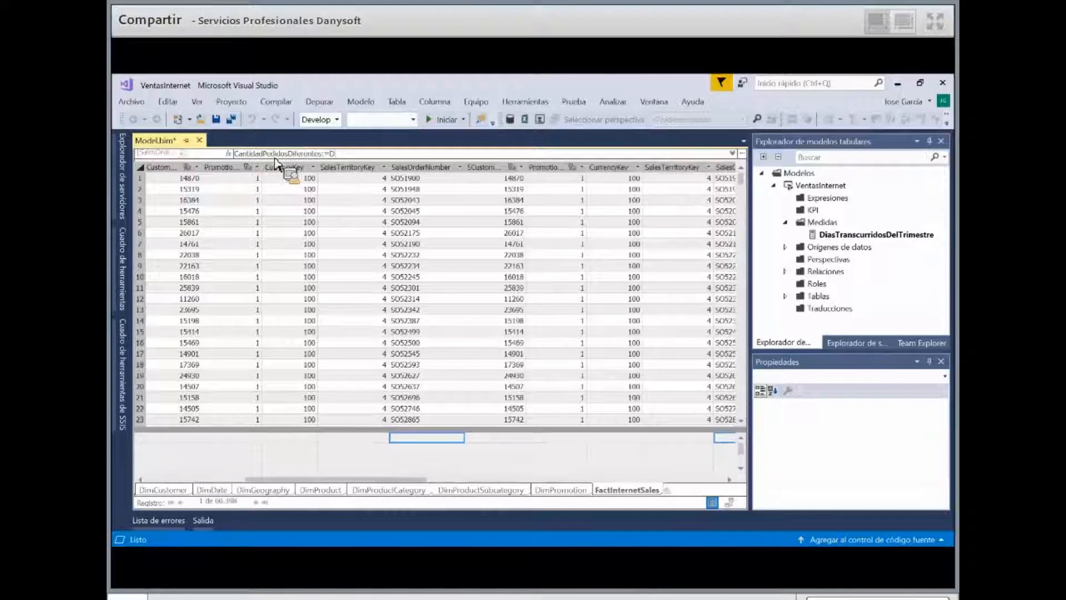
Begin the expression of the CantidadPedidosDiferentes measure with the DISTINCTCOUNT function
{"action": "type", "text": "Du"}
{"action": "key", "text": "BackSpace"}
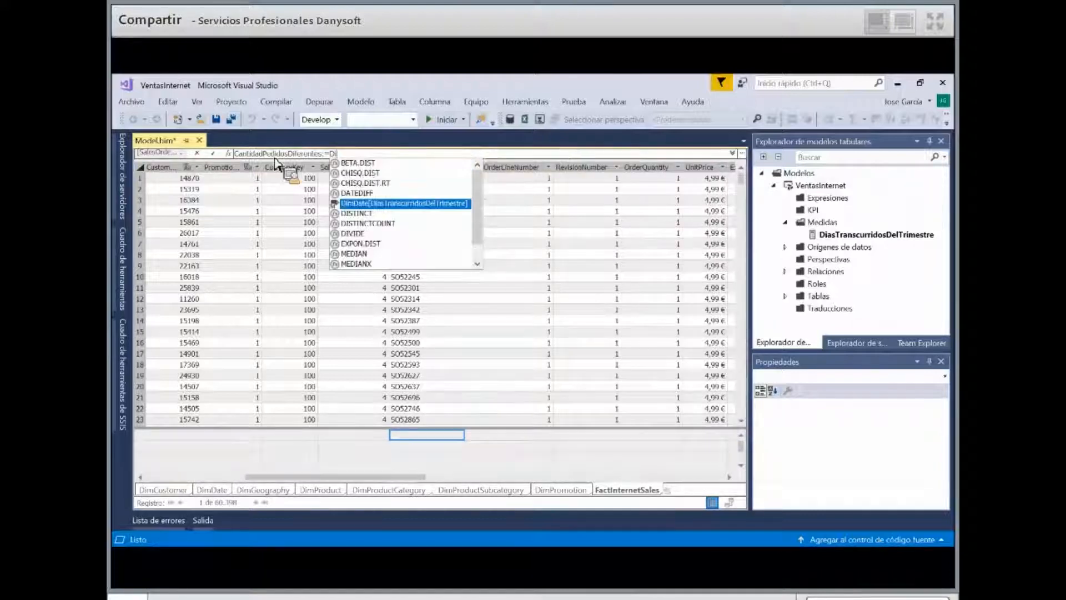
{"action": "type", "text": "is"}
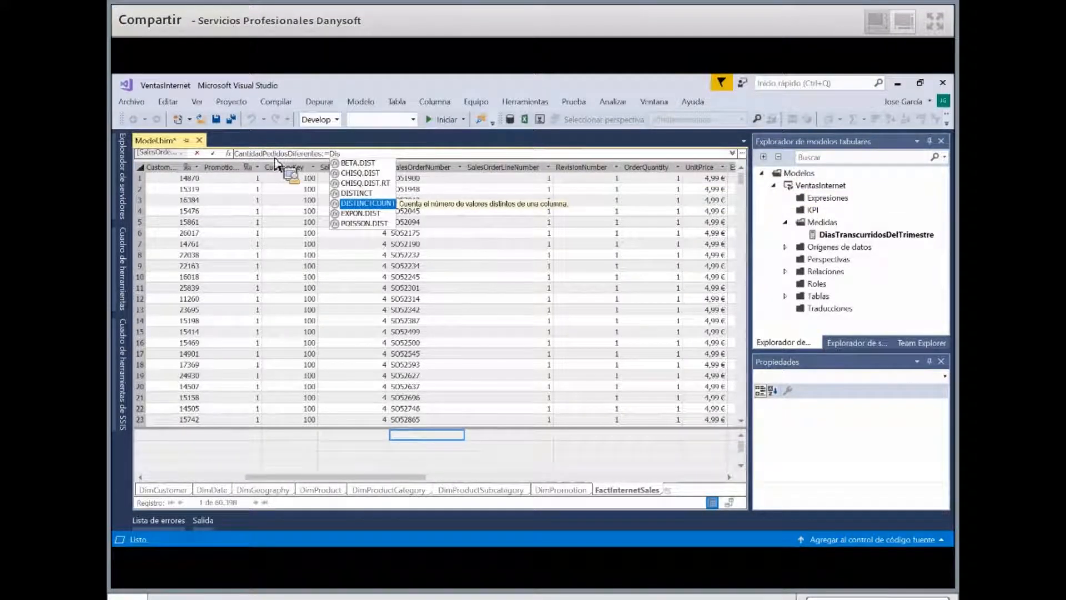
{"action": "key", "text": "Tab"}
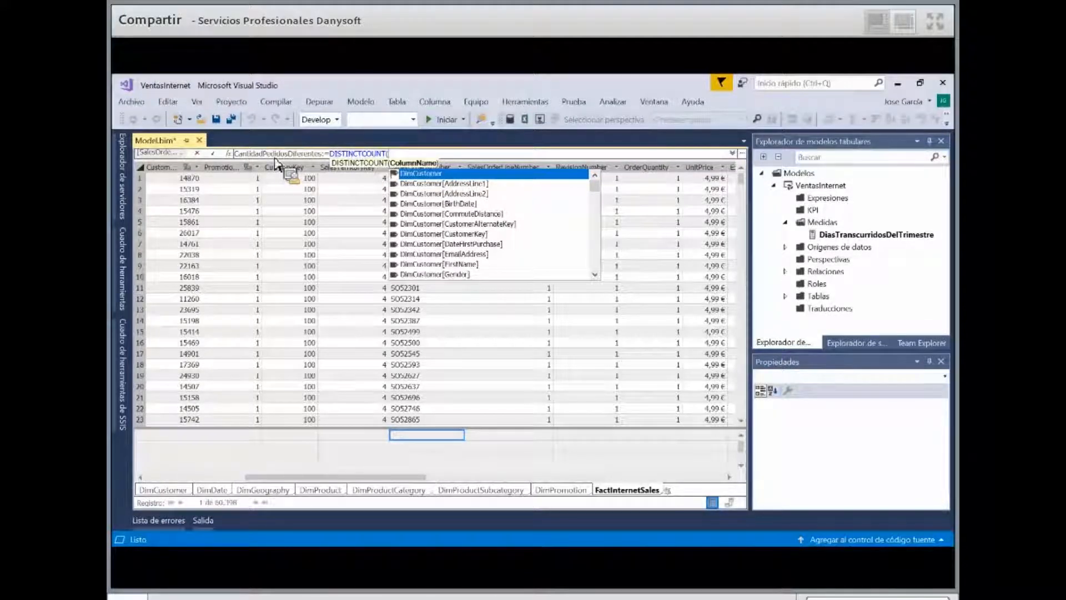
Complete the CantidadPedidosDiferentes measure with FactInternetSales[SalesOrderNumber] as the DISTINCTCOUNT argument, close the parenthesis and commit the formula
{"action": "type", "text": "F"}
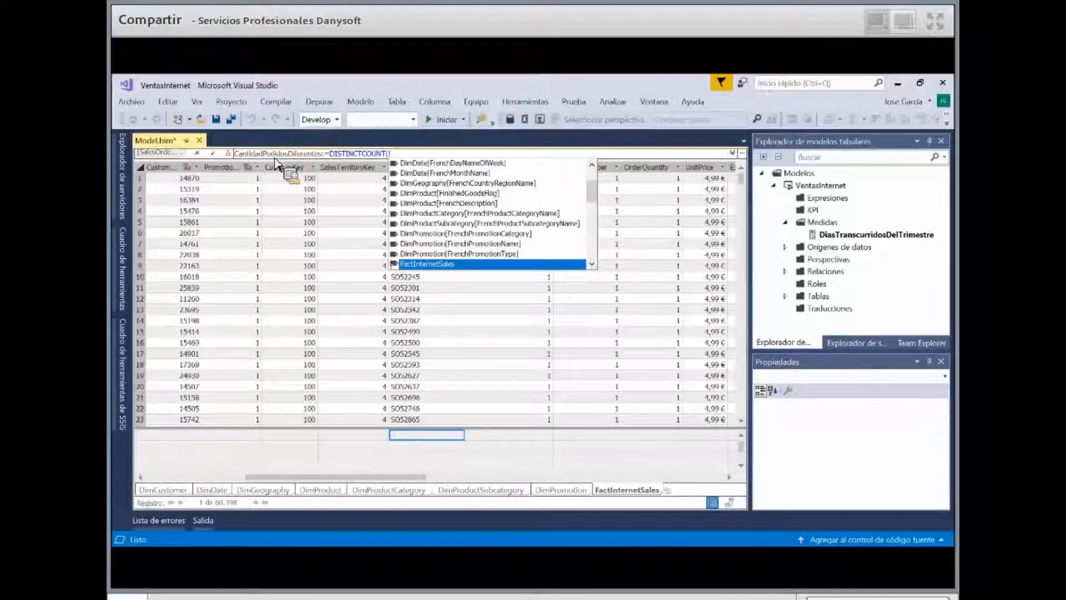
{"action": "type", "text": "a"}
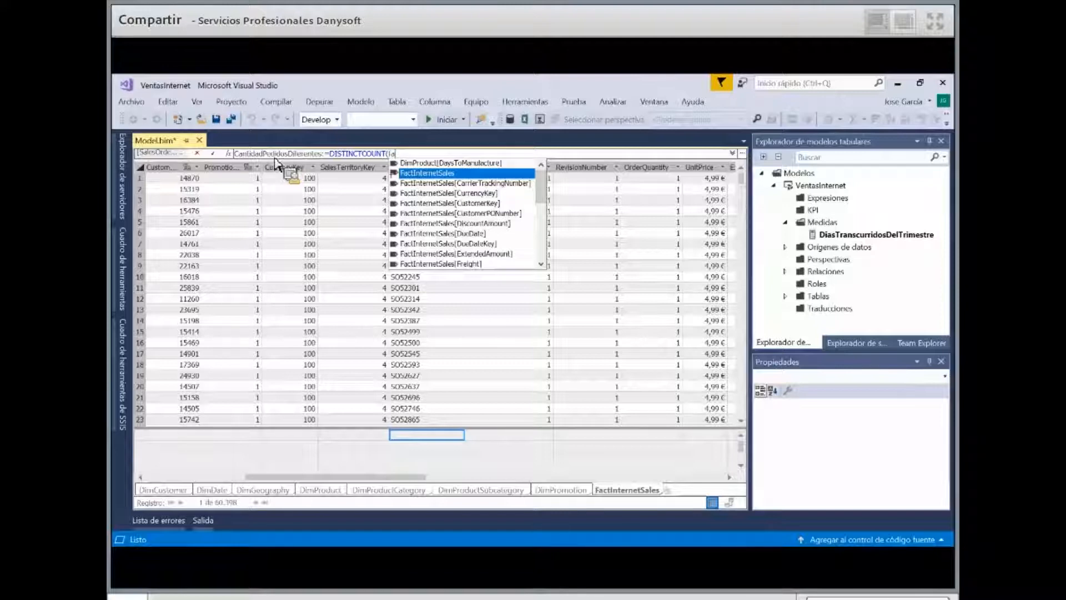
{"action": "key", "text": "Down"}
{"action": "key", "text": "Down"}
{"action": "key", "text": "Down"}
{"action": "key", "text": "Down"}
{"action": "key", "text": "Down"}
{"action": "key", "text": "Down"}
{"action": "key", "text": "Down"}
{"action": "key", "text": "Down"}
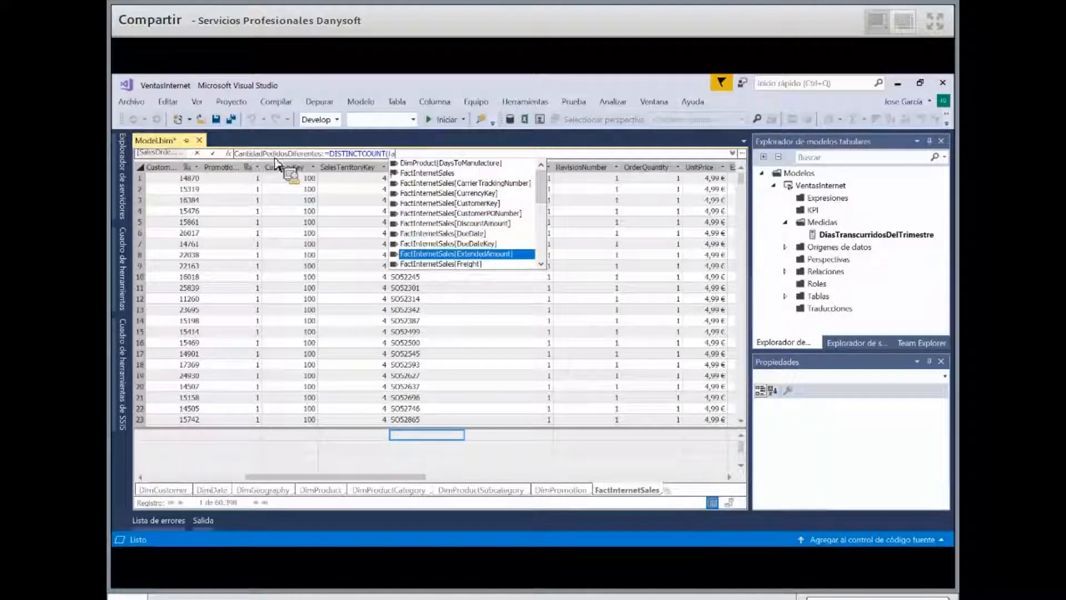
{"action": "key", "text": "Down"}
{"action": "key", "text": "Down"}
{"action": "key", "text": "Down"}
{"action": "key", "text": "Down"}
{"action": "key", "text": "Down"}
{"action": "key", "text": "Down"}
{"action": "key", "text": "Down"}
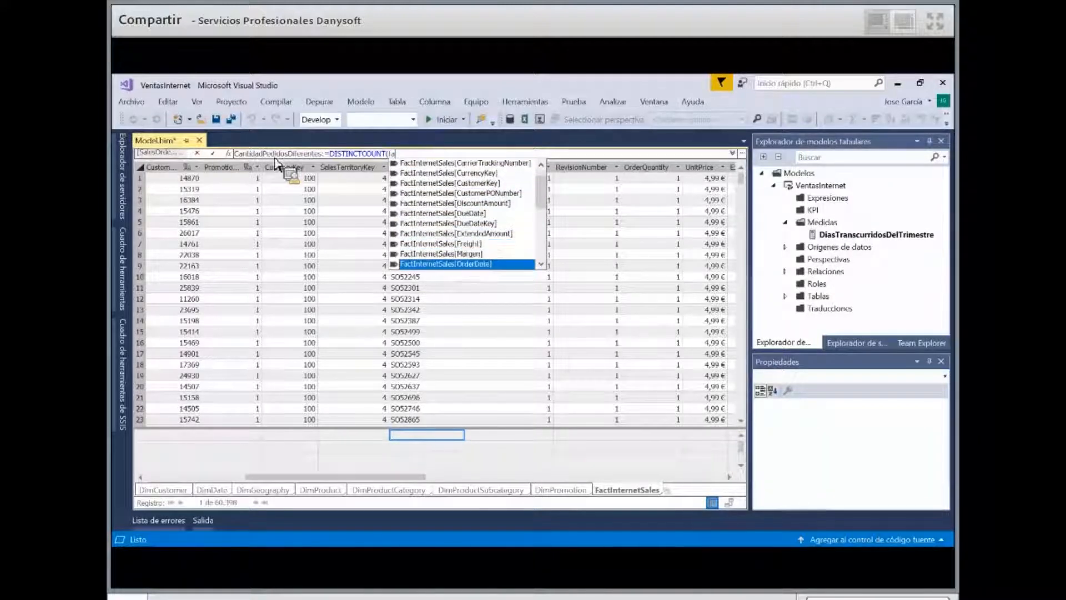
{"action": "key", "text": "Down"}
{"action": "key", "text": "Down"}
{"action": "key", "text": "Down"}
{"action": "key", "text": "Down"}
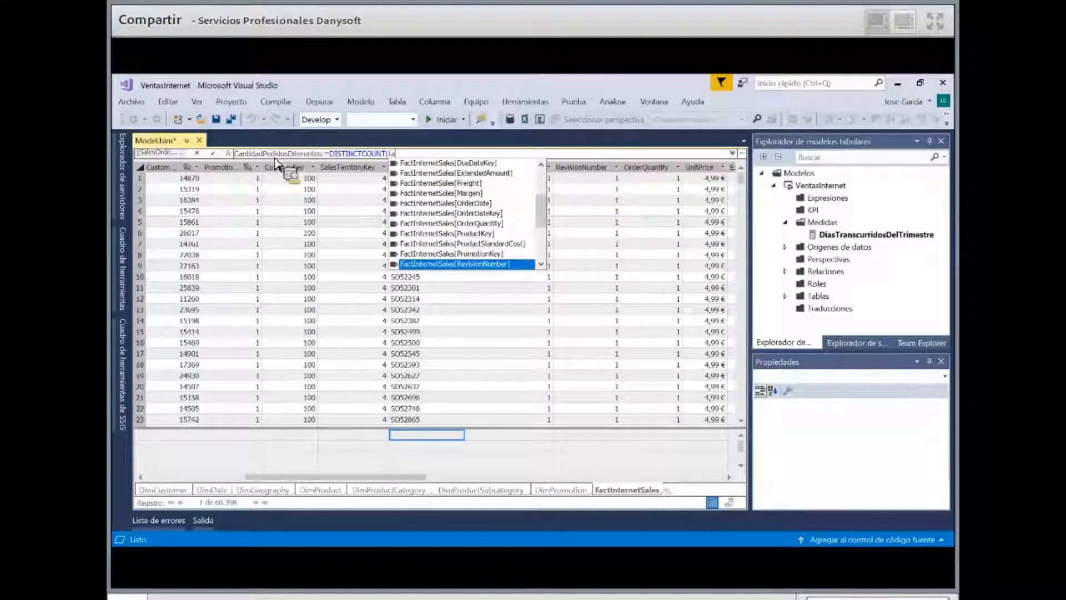
{"action": "key", "text": "Down"}
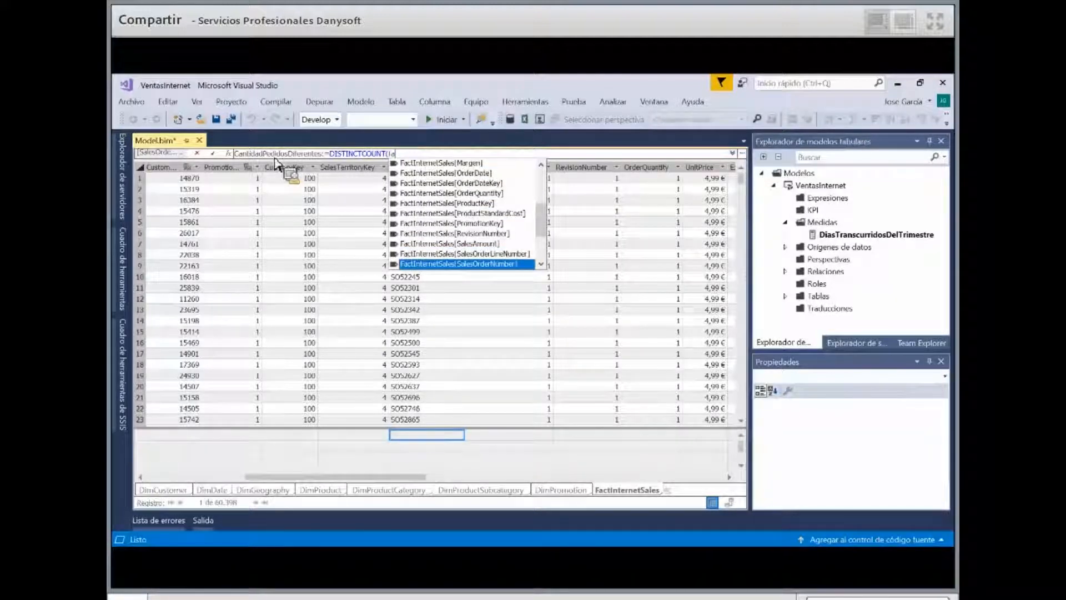
{"action": "key", "text": "Tab"}
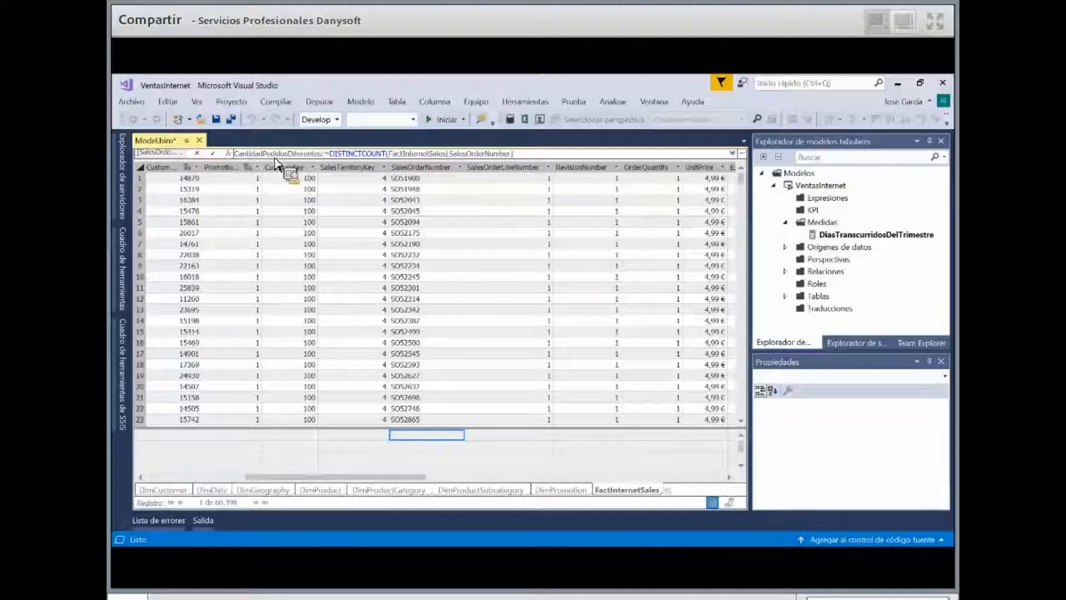
{"action": "type", "text": ")"}
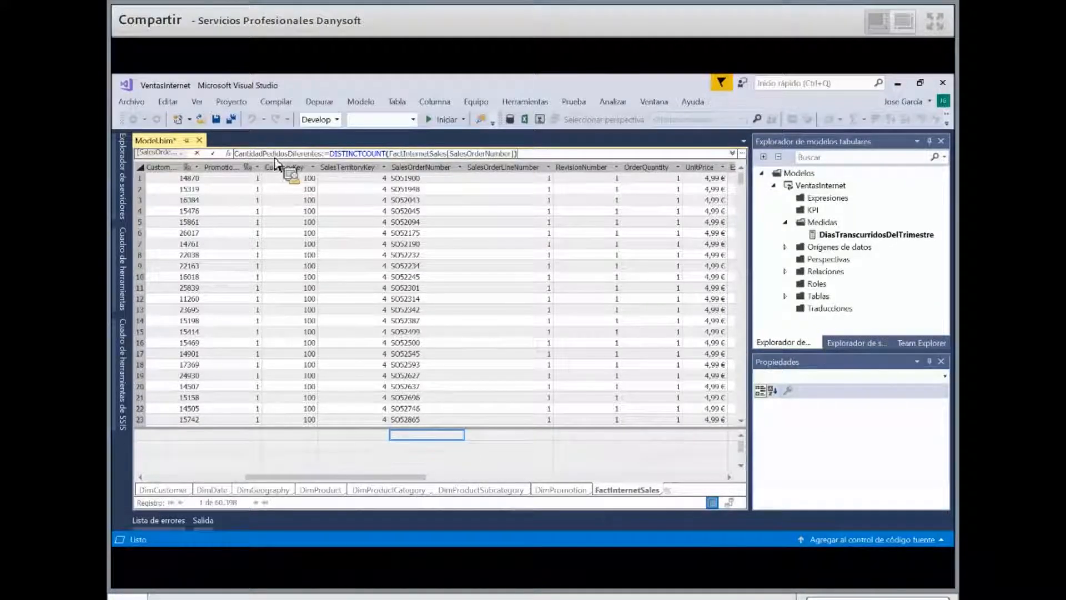
{"action": "key", "text": "Return"}
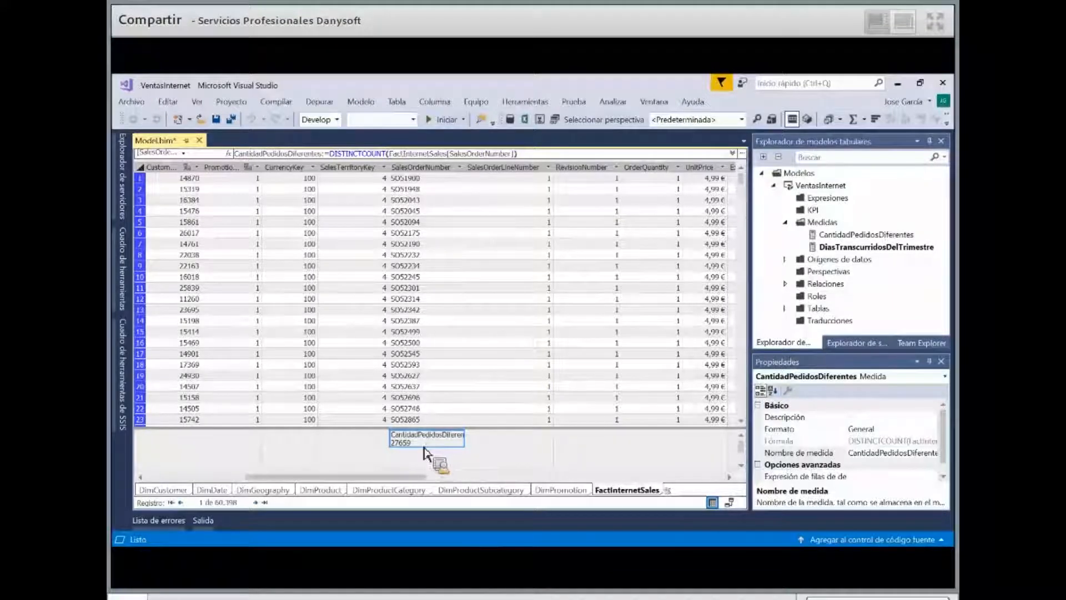
Give the CantidadPedidosDiferentes measure the description "Cuenta el total de pedidos di", then select the empty measure cell below it
{"action": "right_click", "coordinate": [478, 465]}
{"action": "key", "text": "Down"}
{"action": "key", "text": "Down"}
{"action": "key", "text": "Down"}
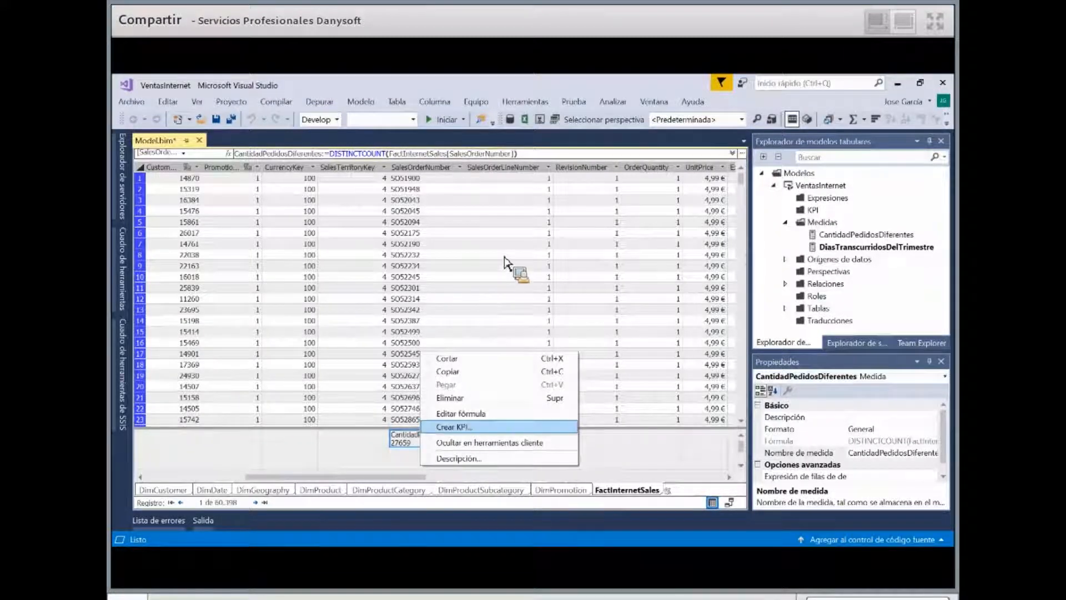
{"action": "key", "text": "Return"}
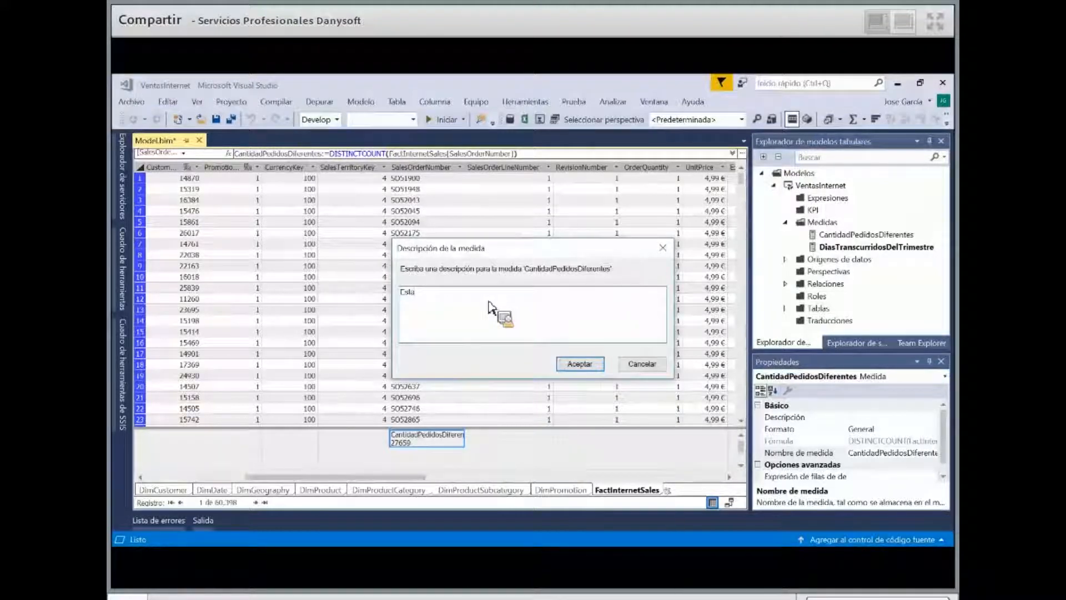
{"action": "key", "text": "BackSpace"}
{"action": "key", "text": "BackSpace"}
{"action": "key", "text": "BackSpace"}
{"action": "key", "text": "BackSpace"}
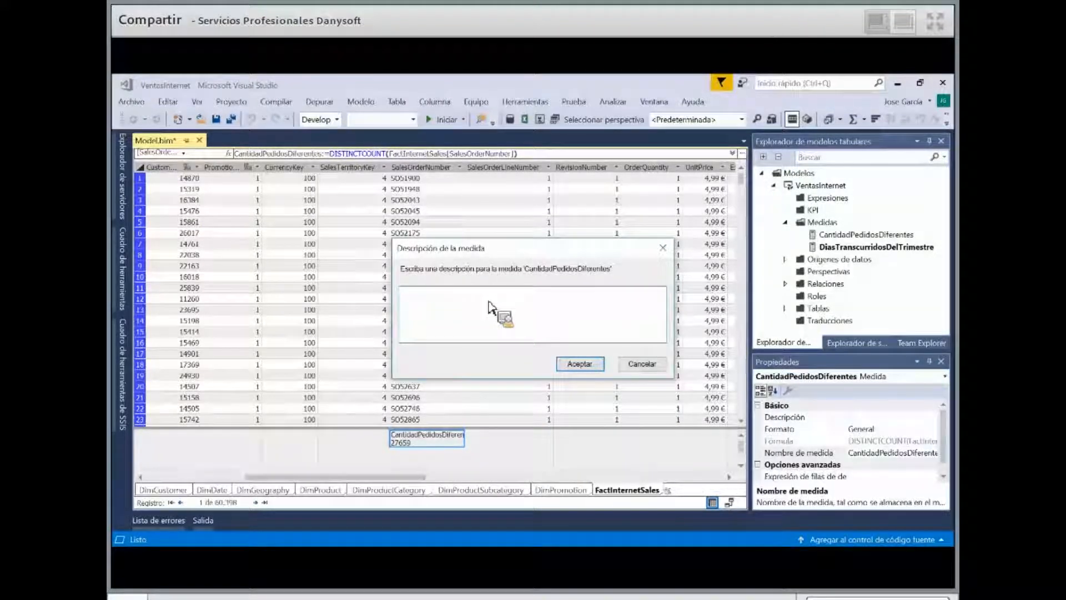
{"action": "type", "text": "Cuenta el total de"}
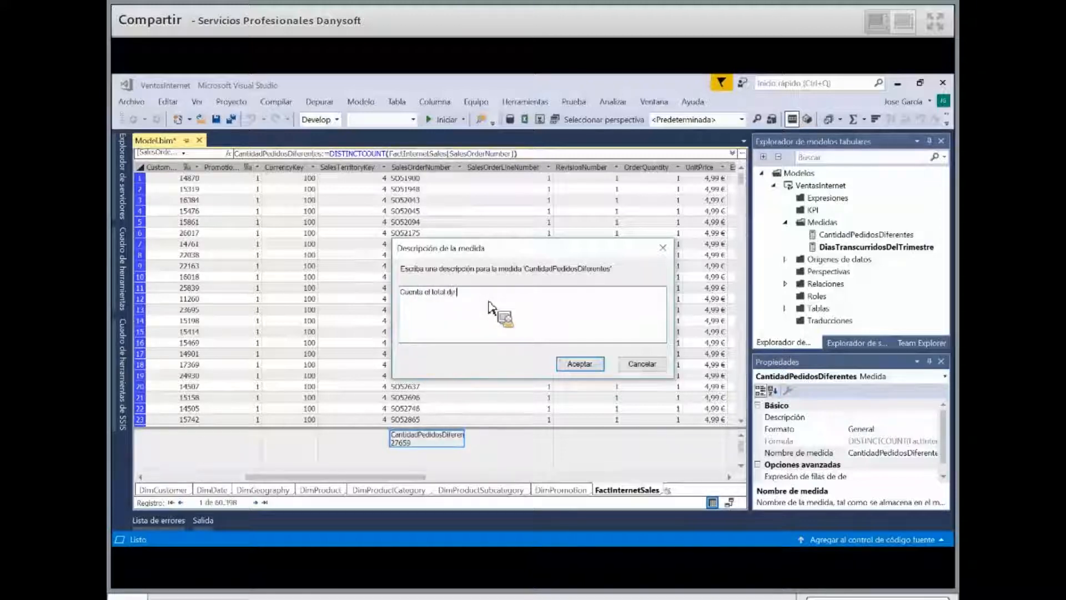
{"action": "type", "text": " pedidos di"}
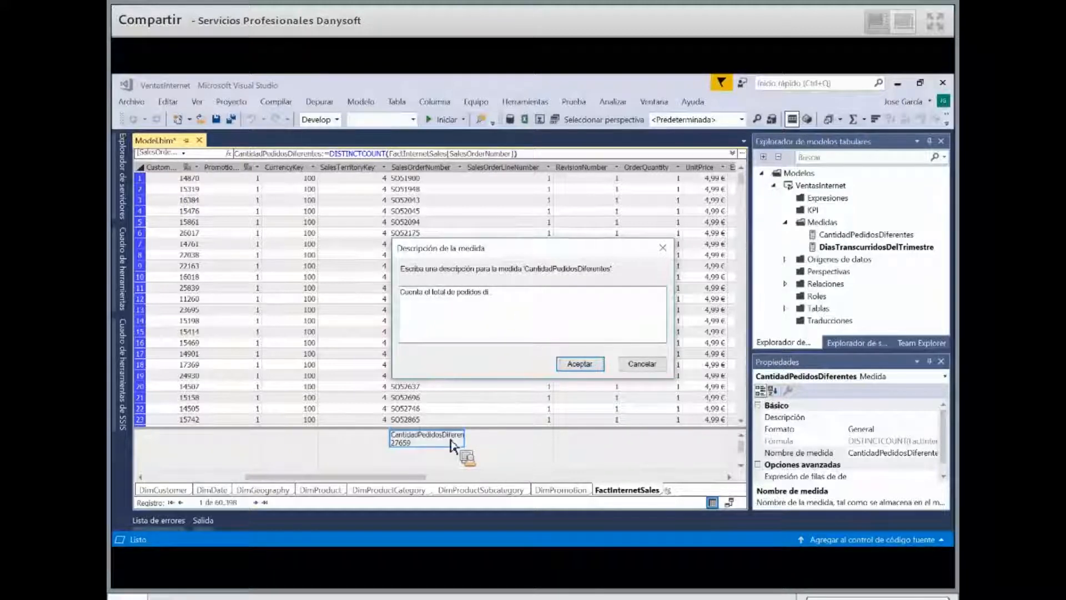
{"action": "left_click", "coordinate": [580, 363]}
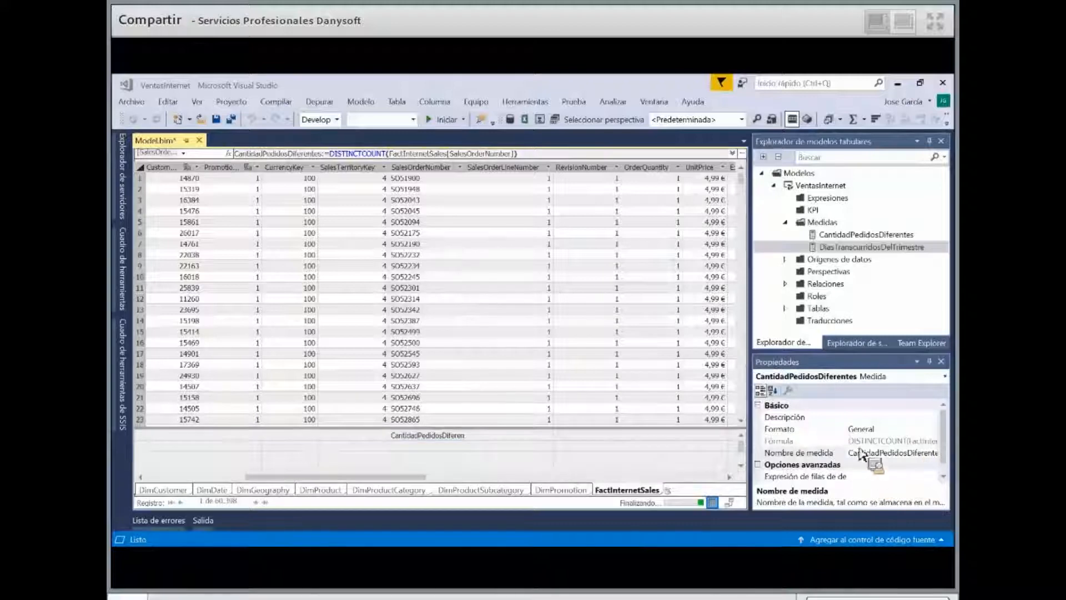
{"action": "left_click", "coordinate": [906, 416]}
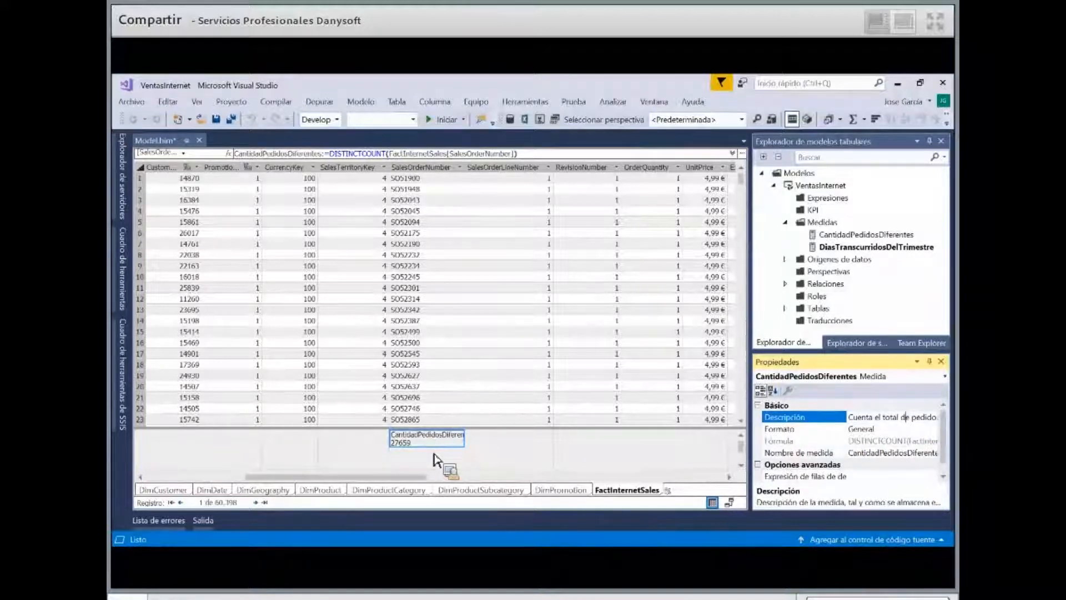
{"action": "left_click", "coordinate": [433, 455]}
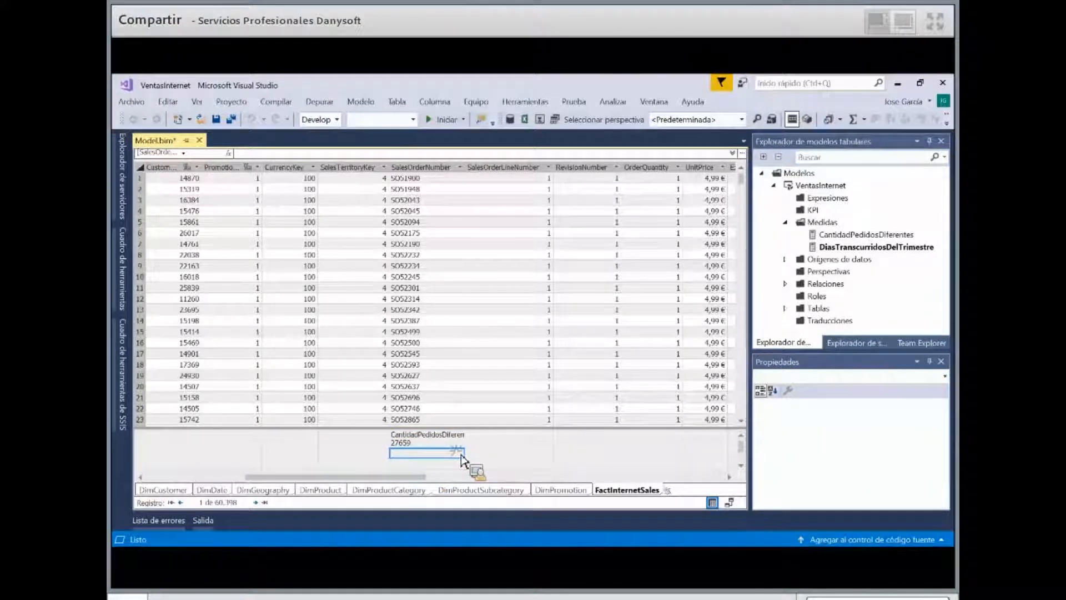
Start a measure named TotalCosteProducto in the measure grid under the TotalProductCost column, opening its formula with the SUM function
{"action": "key", "text": "Up"}
{"action": "key", "text": "Right"}
{"action": "left_click", "coordinate": [460, 455]}
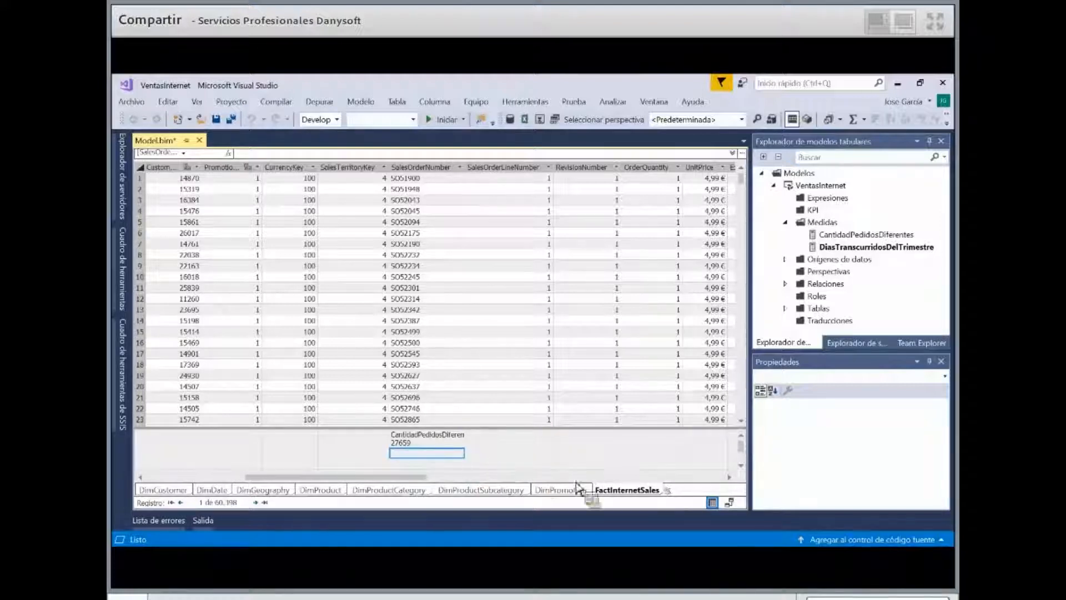
{"action": "left_click_drag", "start_coordinate": [435, 484], "coordinate": [588, 478]}
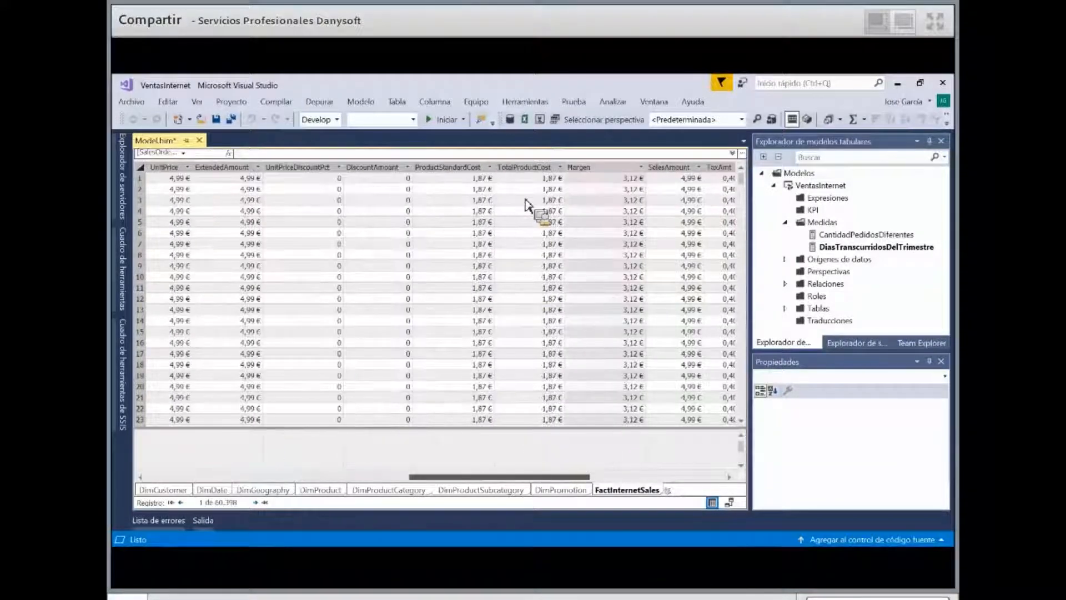
{"action": "left_click", "coordinate": [503, 439]}
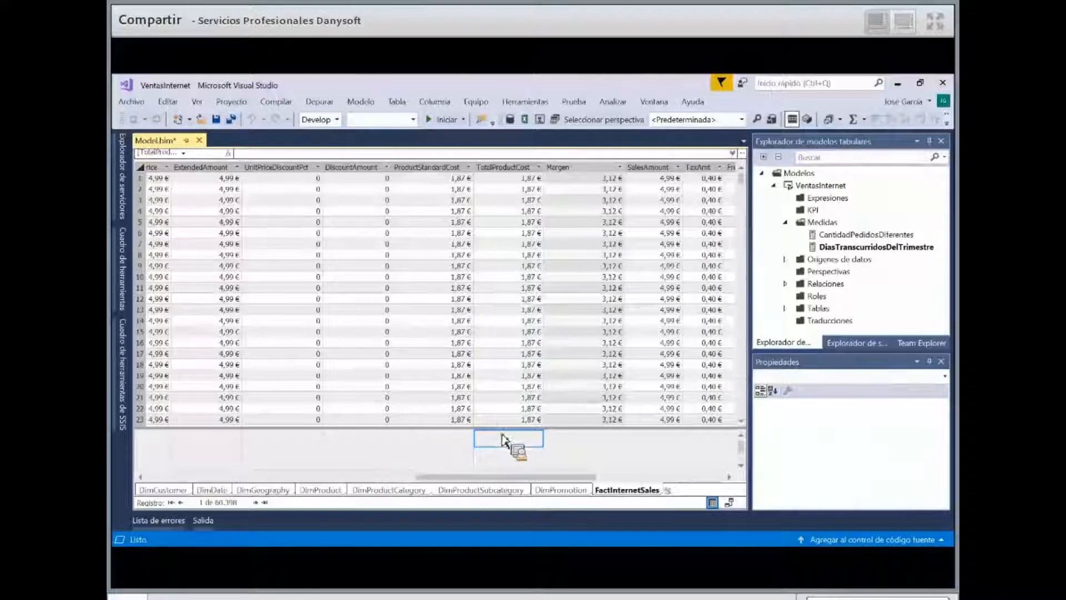
{"action": "left_click", "coordinate": [376, 155]}
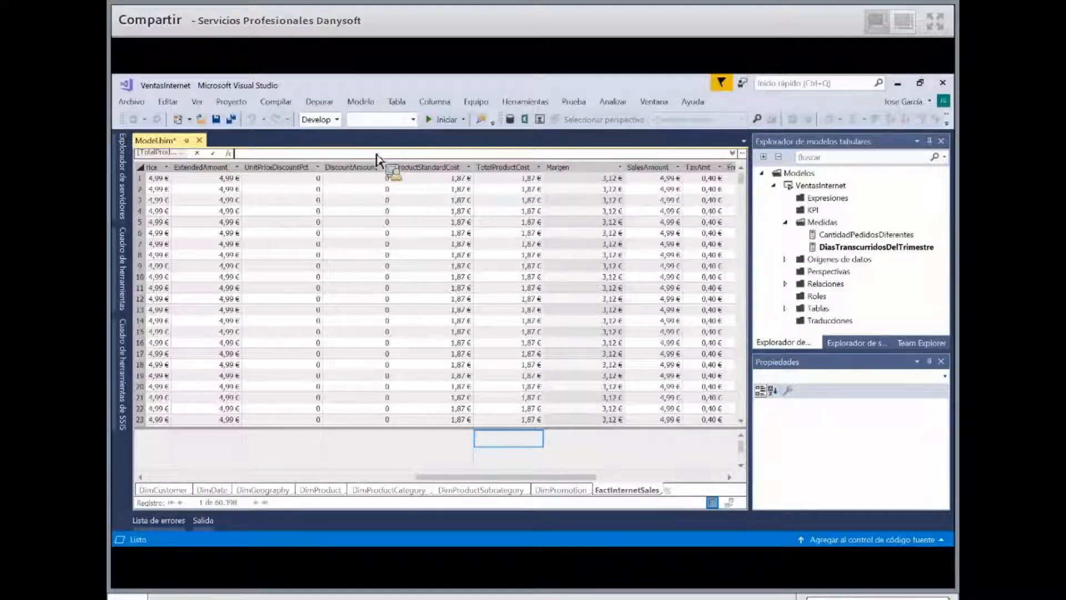
{"action": "type", "text": "TotalCosteProducto:="}
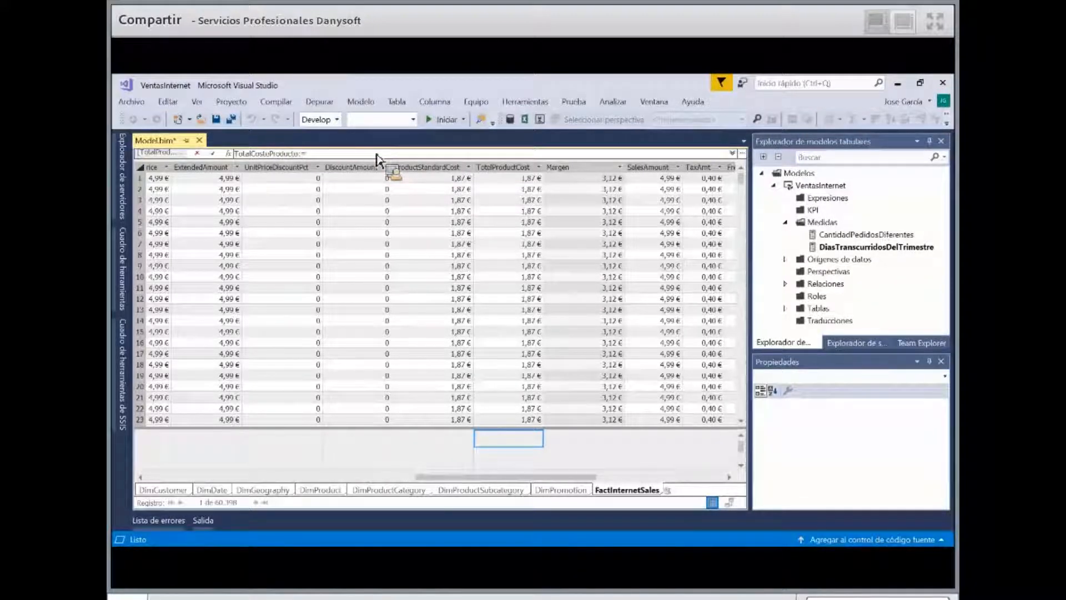
{"action": "type", "text": "Sum"}
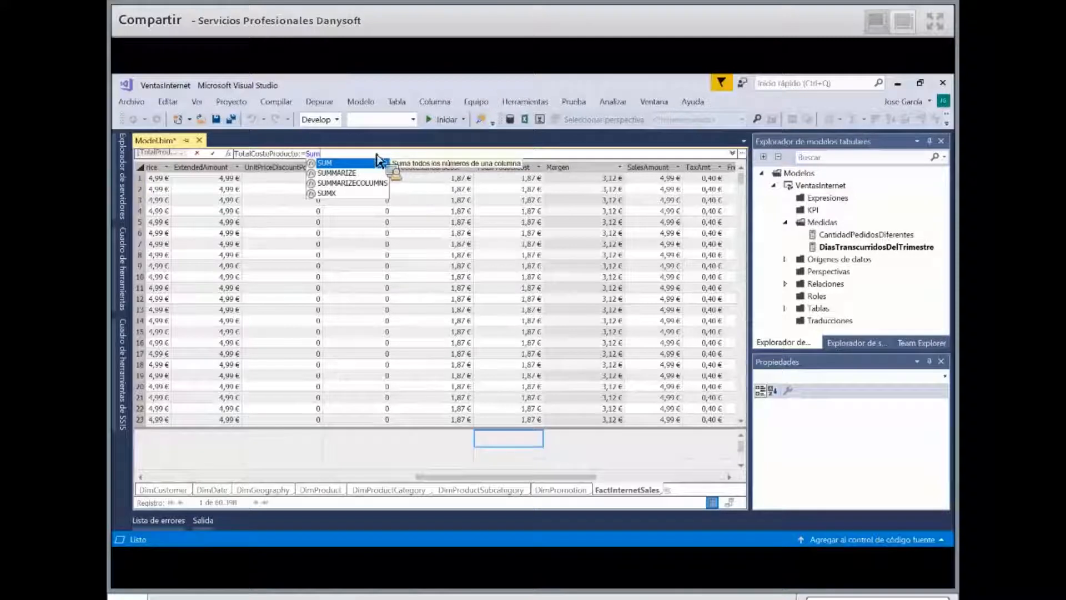
{"action": "type", "text": "("}
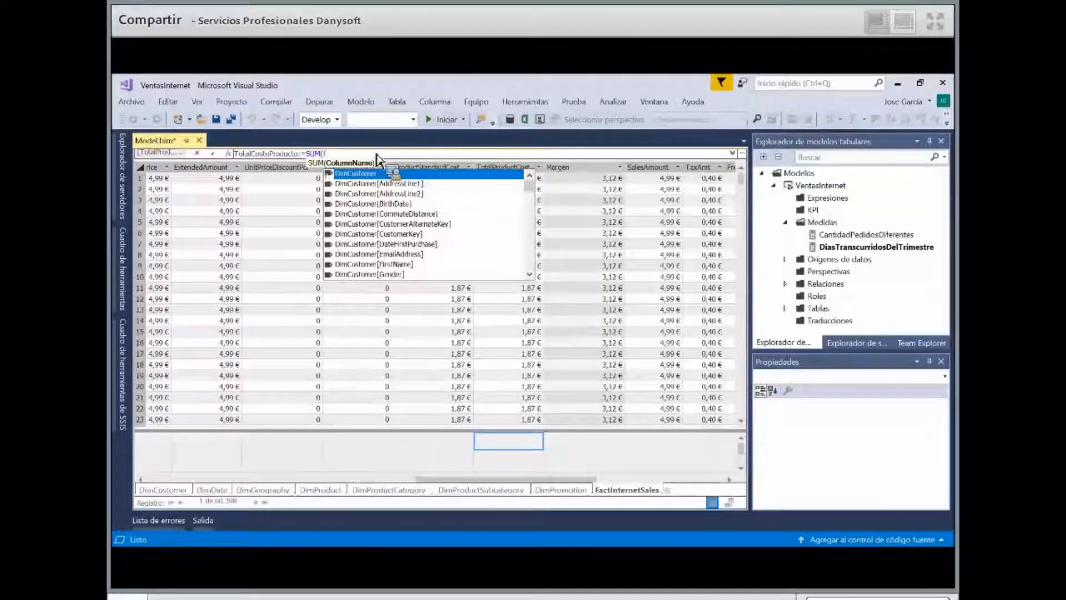
Complete the TotalCosteProducto formula with FactInternetSales[TotalProductCost] as the column to sum and commit the measure
{"action": "type", "text": "fa"}
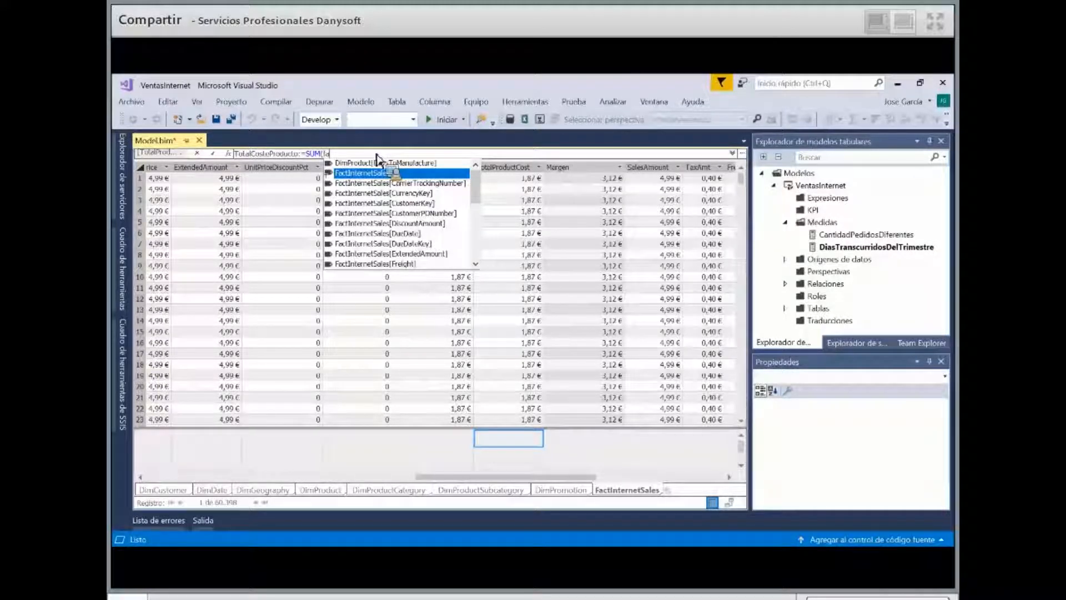
{"action": "key", "text": "Down"}
{"action": "key", "text": "Down"}
{"action": "key", "text": "Down"}
{"action": "key", "text": "Down"}
{"action": "key", "text": "Down"}
{"action": "key", "text": "Down"}
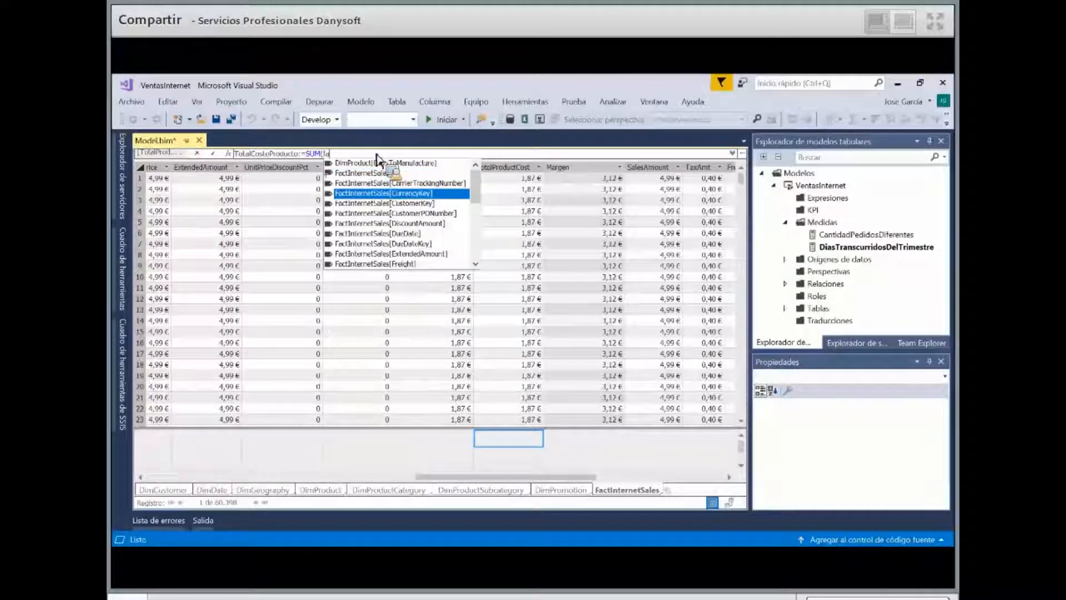
{"action": "key", "text": "Down"}
{"action": "key", "text": "Down"}
{"action": "key", "text": "Down"}
{"action": "key", "text": "Down"}
{"action": "key", "text": "Down"}
{"action": "key", "text": "Down"}
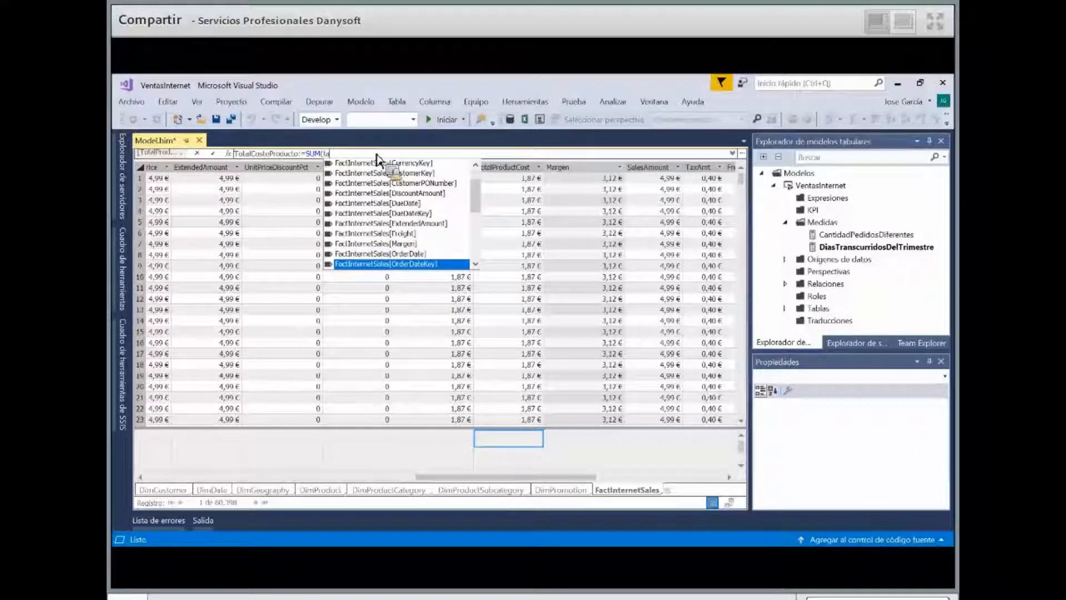
{"action": "key", "text": "Down"}
{"action": "key", "text": "Down"}
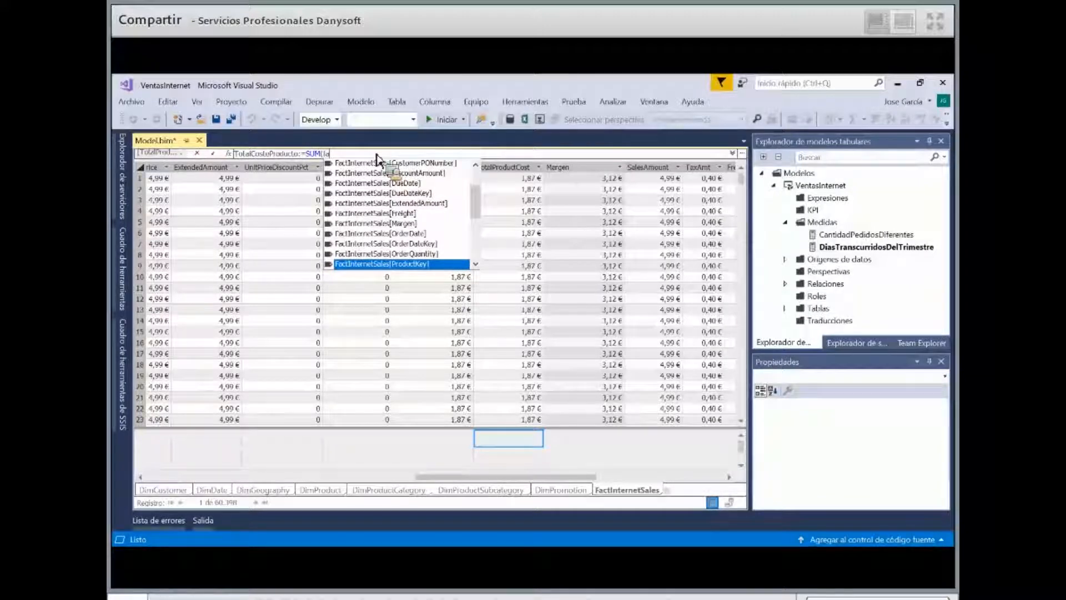
{"action": "key", "text": "Down"}
{"action": "key", "text": "Down"}
{"action": "key", "text": "Down"}
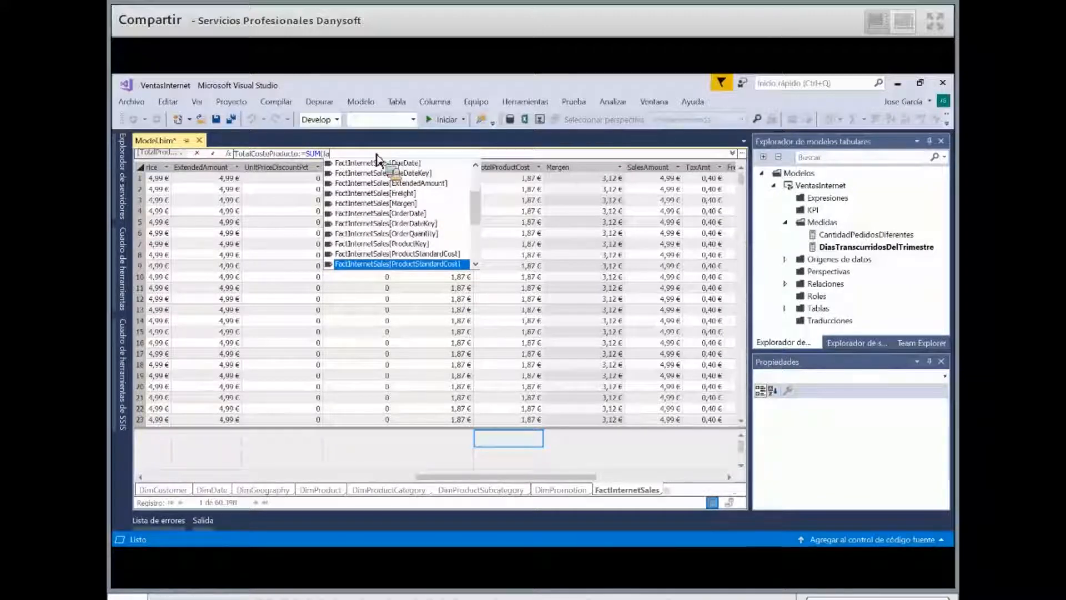
{"action": "key", "text": "Down"}
{"action": "key", "text": "Down"}
{"action": "key", "text": "Down"}
{"action": "key", "text": "Down"}
{"action": "key", "text": "Down"}
{"action": "key", "text": "Down"}
{"action": "key", "text": "Down"}
{"action": "key", "text": "Down"}
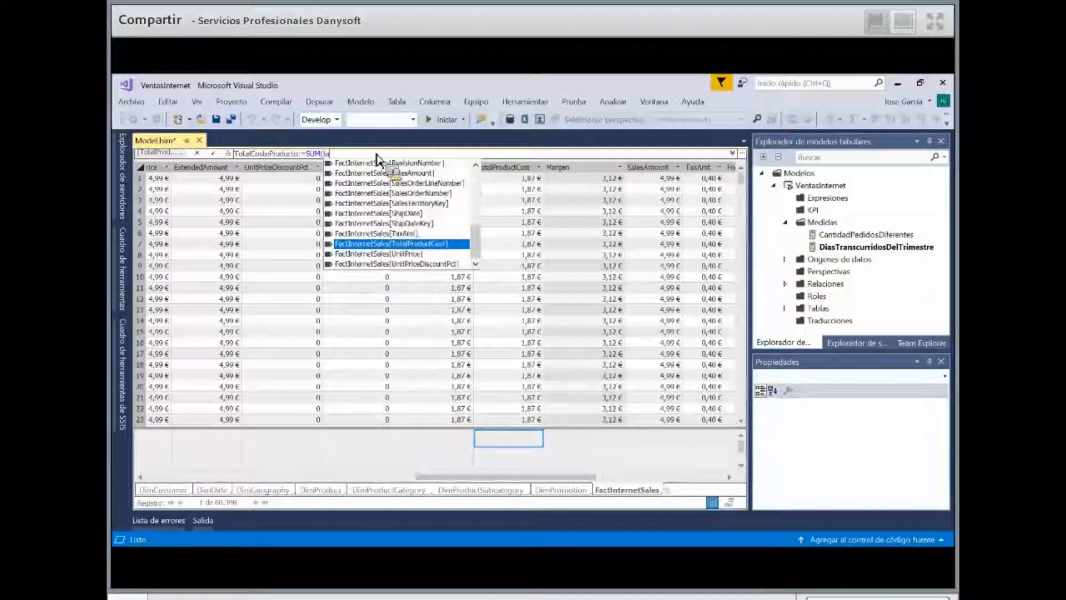
{"action": "key", "text": "Tab"}
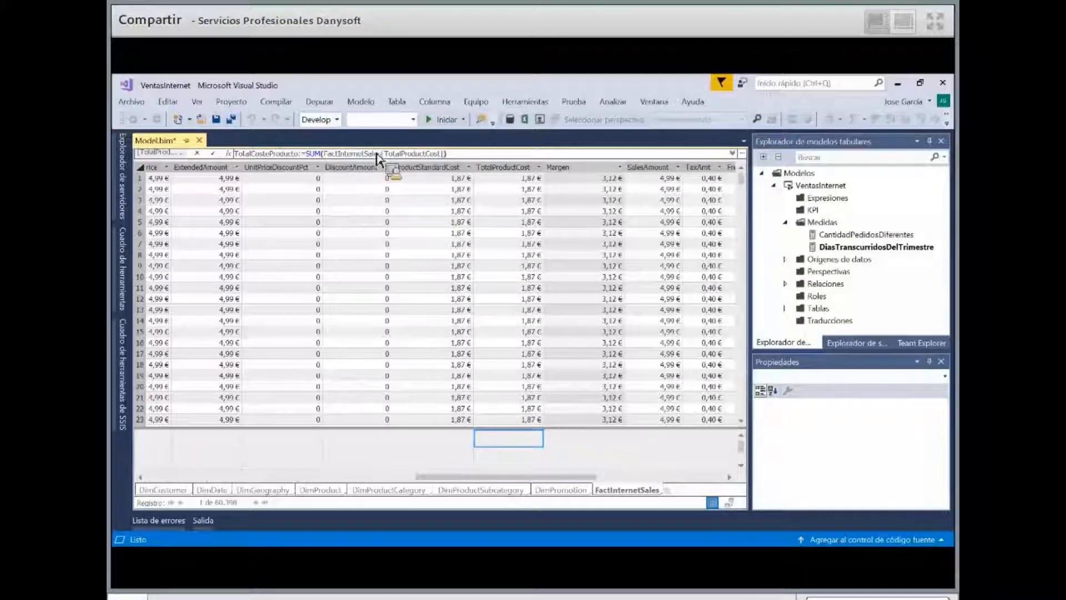
{"action": "key", "text": "Return"}
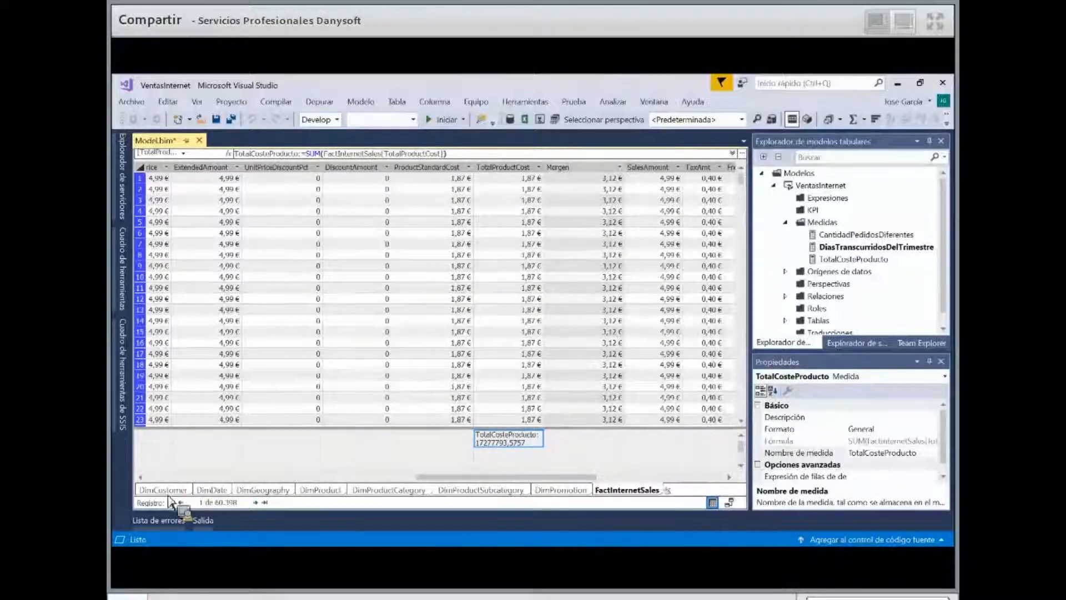
Start a measure named MedidaPrecioProducto in the measure grid under the UnitPrice column, opening its formula with the AVERAGE function
{"action": "left_click_drag", "start_coordinate": [144, 489], "coordinate": [415, 335]}
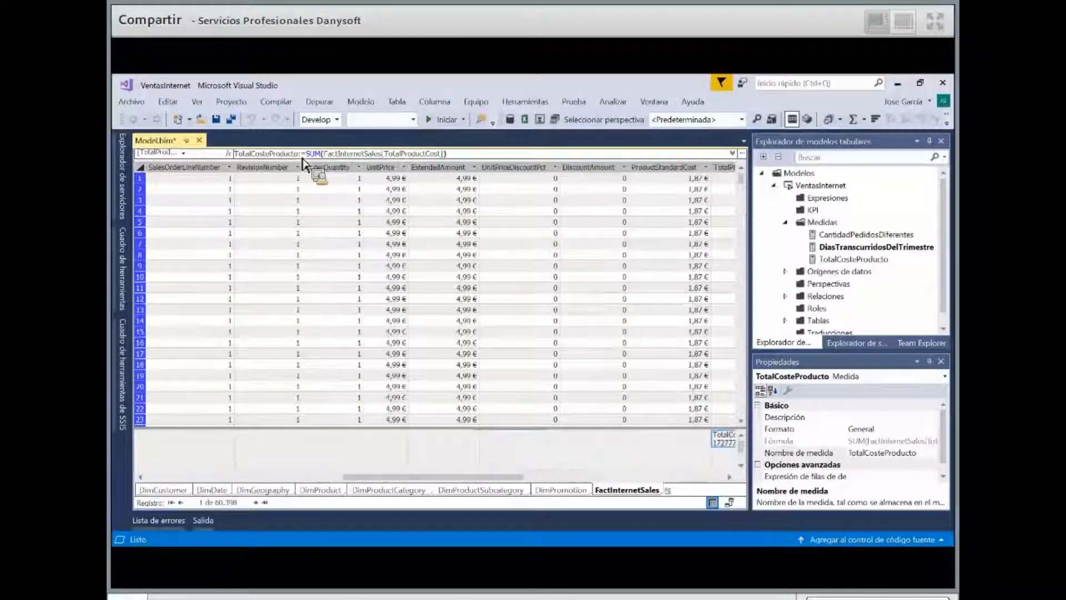
{"action": "left_click", "coordinate": [303, 158]}
{"action": "type", "text": "MedidaP"}
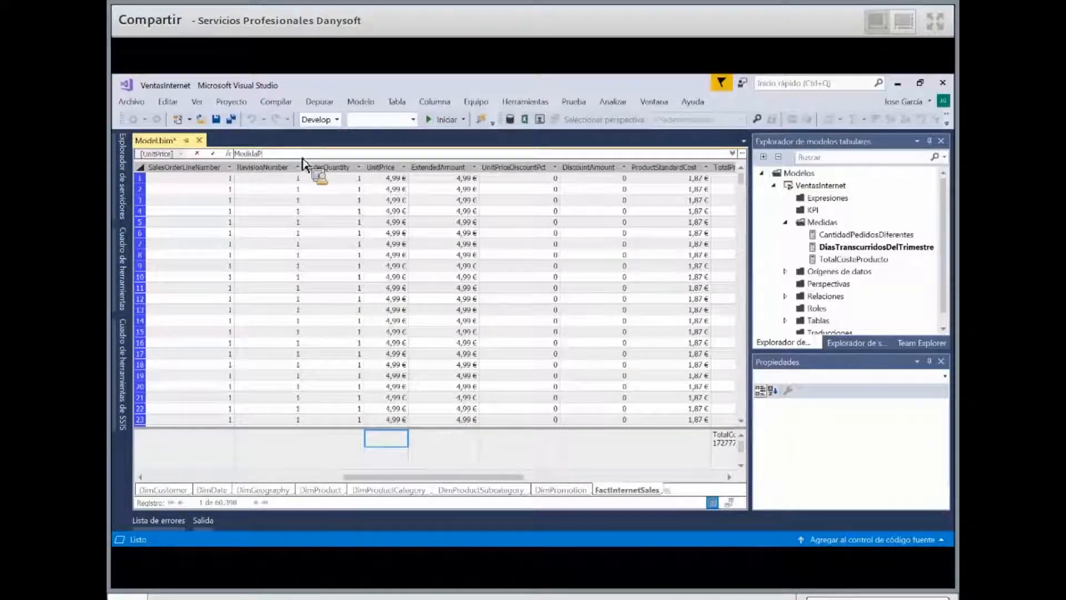
{"action": "type", "text": "recioPr"}
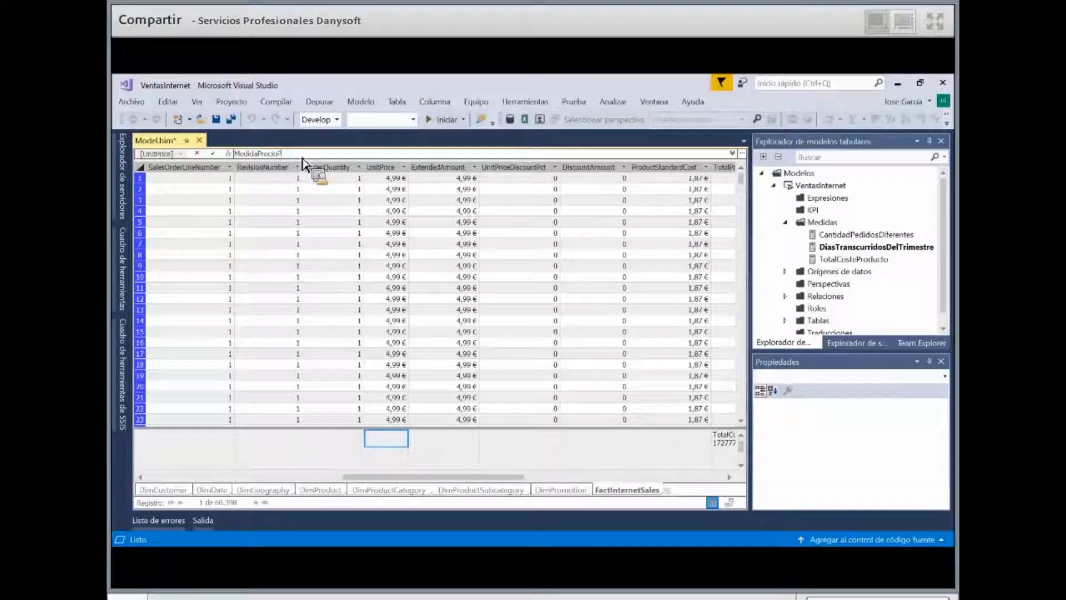
{"action": "type", "text": "oducto"}
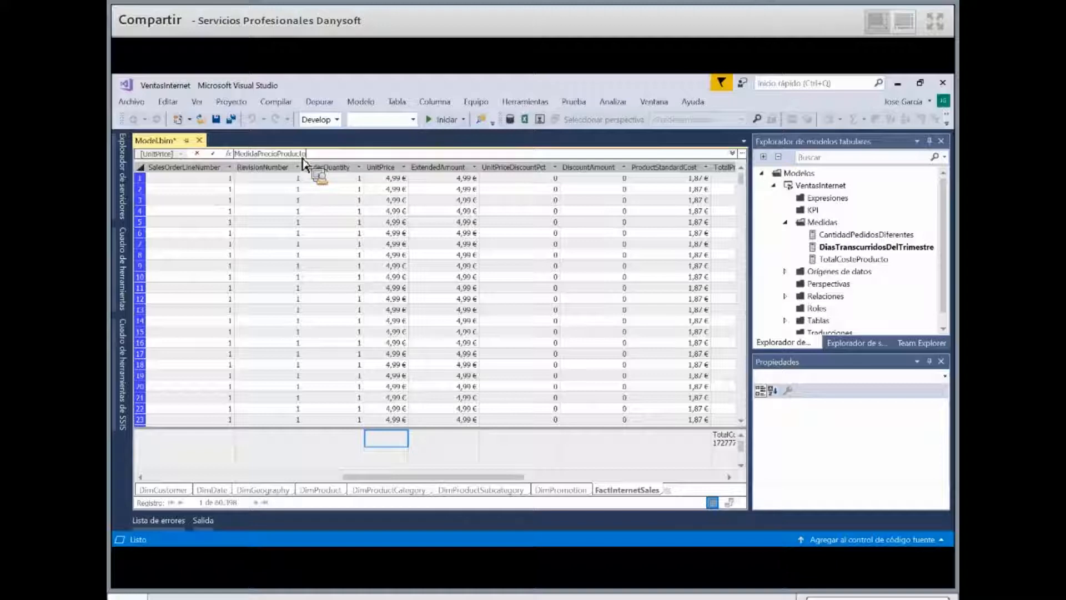
{"action": "type", "text": ":="}
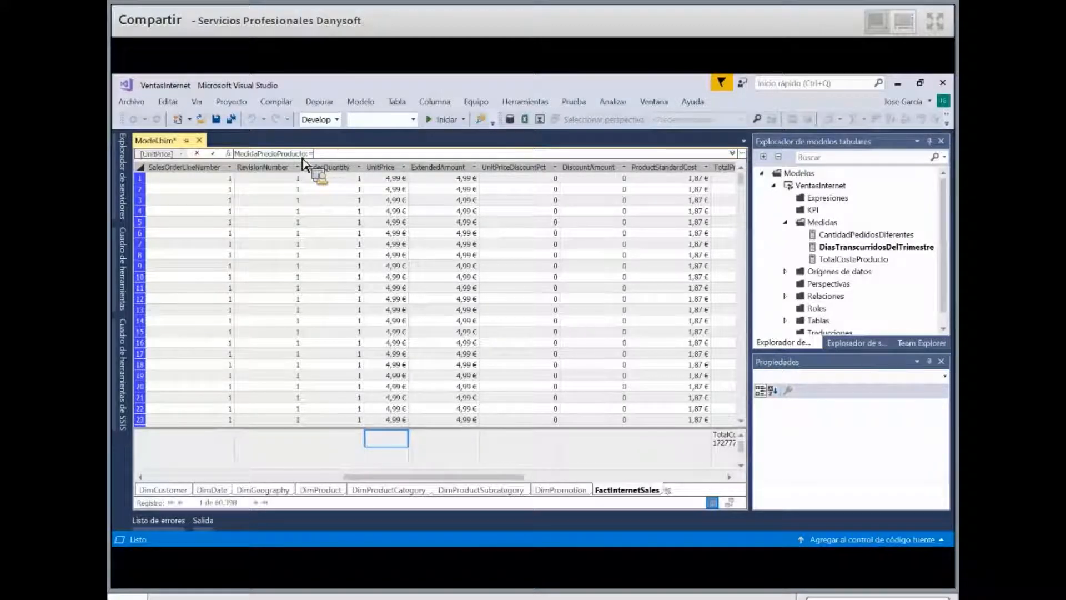
{"action": "type", "text": "AVERAGE("}
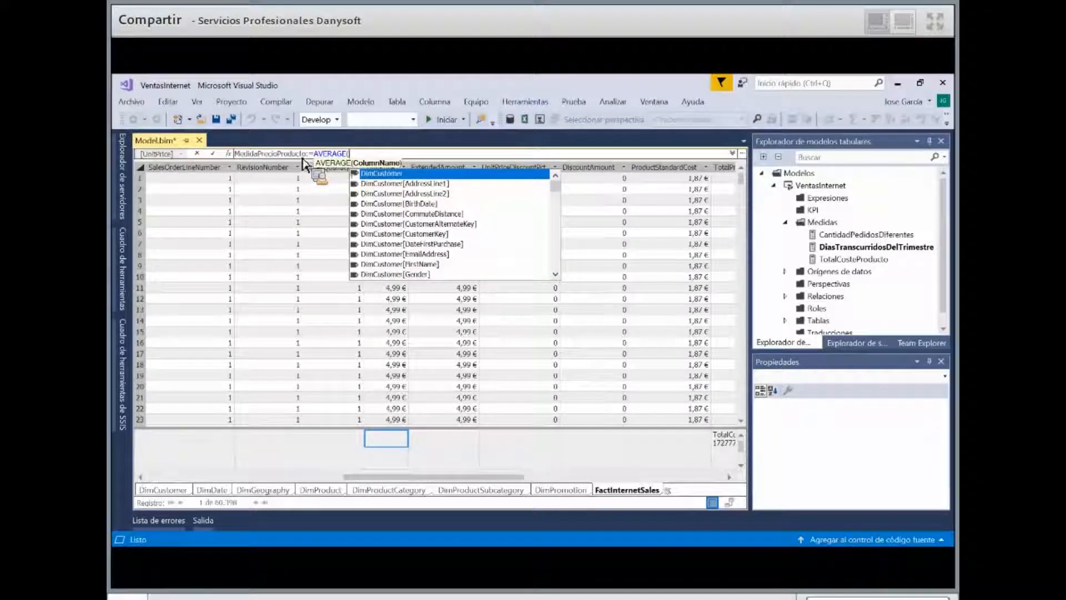
Complete the MedidaPrecioProducto formula with FactInternetSales[UnitPrice] as the column to average and commit the measure
{"action": "type", "text": "fa"}
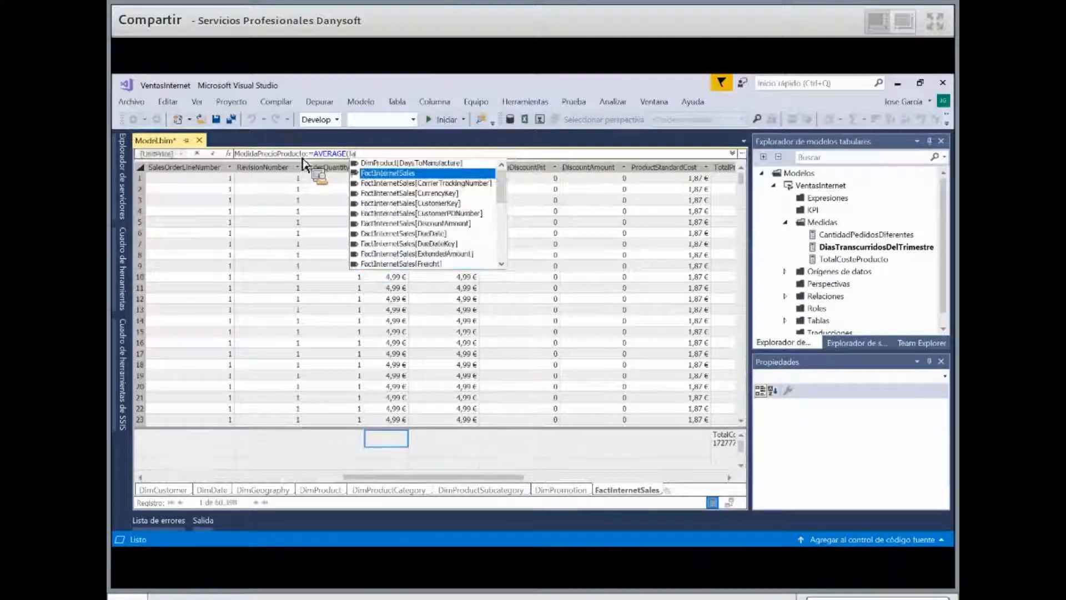
{"action": "key", "text": "Down"}
{"action": "key", "text": "Down"}
{"action": "key", "text": "Down"}
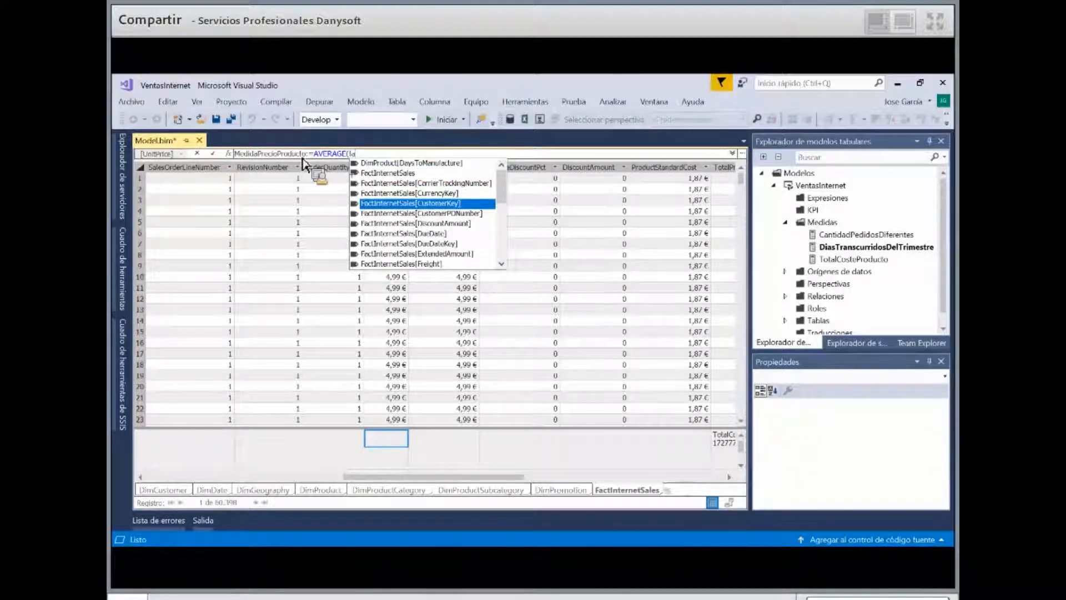
{"action": "key", "text": "Down"}
{"action": "key", "text": "Down"}
{"action": "key", "text": "Down"}
{"action": "key", "text": "Down"}
{"action": "key", "text": "Down"}
{"action": "key", "text": "Down"}
{"action": "key", "text": "Down"}
{"action": "key", "text": "Down"}
{"action": "key", "text": "Down"}
{"action": "key", "text": "Down"}
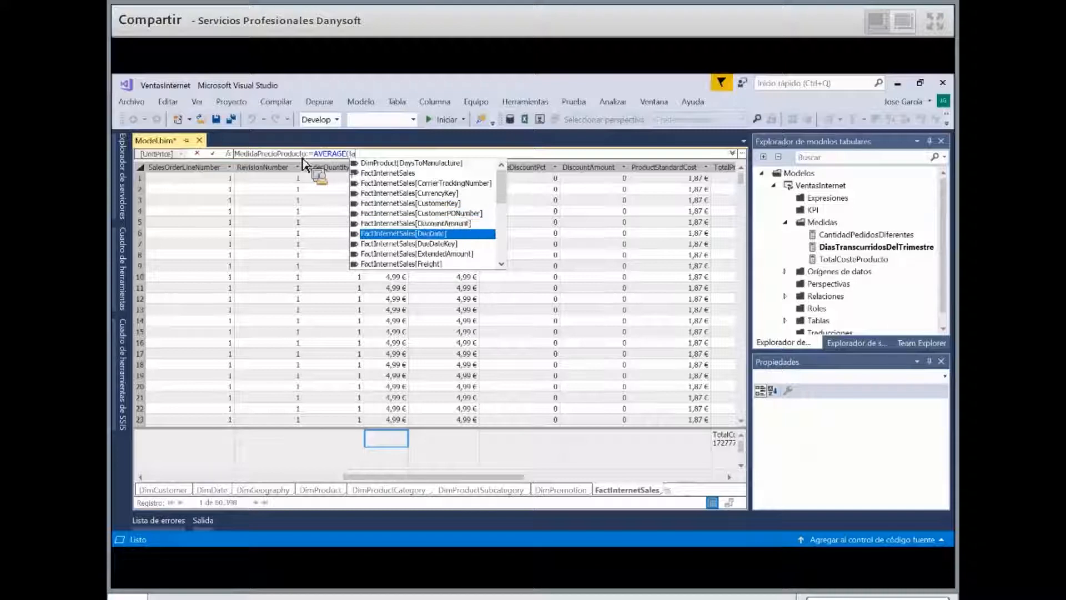
{"action": "key", "text": "Down"}
{"action": "key", "text": "Down"}
{"action": "key", "text": "Down"}
{"action": "key", "text": "Down"}
{"action": "key", "text": "Down"}
{"action": "key", "text": "Down"}
{"action": "key", "text": "Down"}
{"action": "key", "text": "Down"}
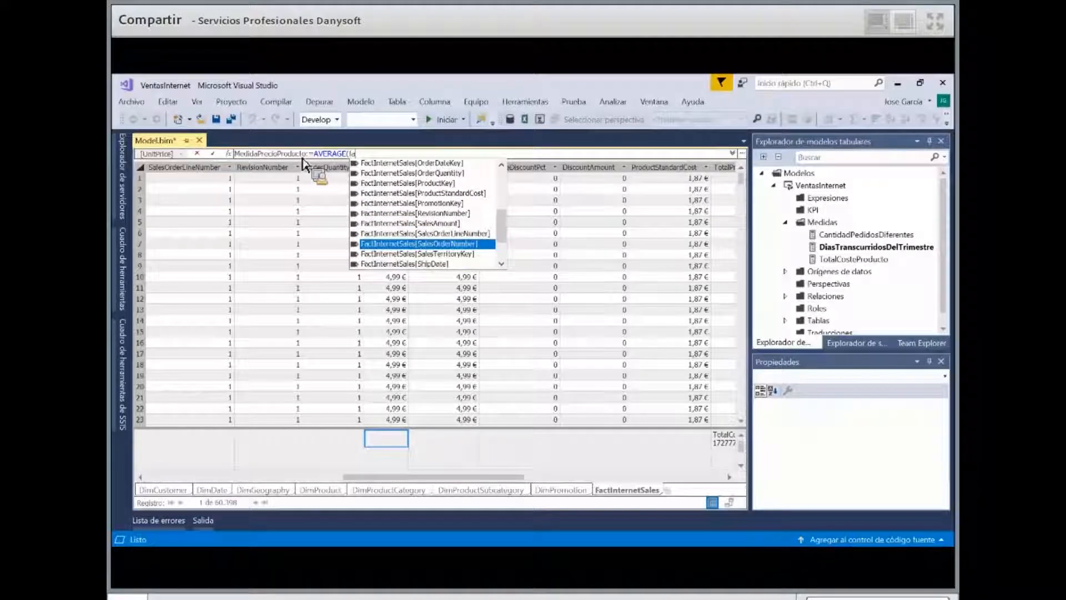
{"action": "key", "text": "Down"}
{"action": "key", "text": "Down"}
{"action": "key", "text": "Down"}
{"action": "key", "text": "Down"}
{"action": "key", "text": "Down"}
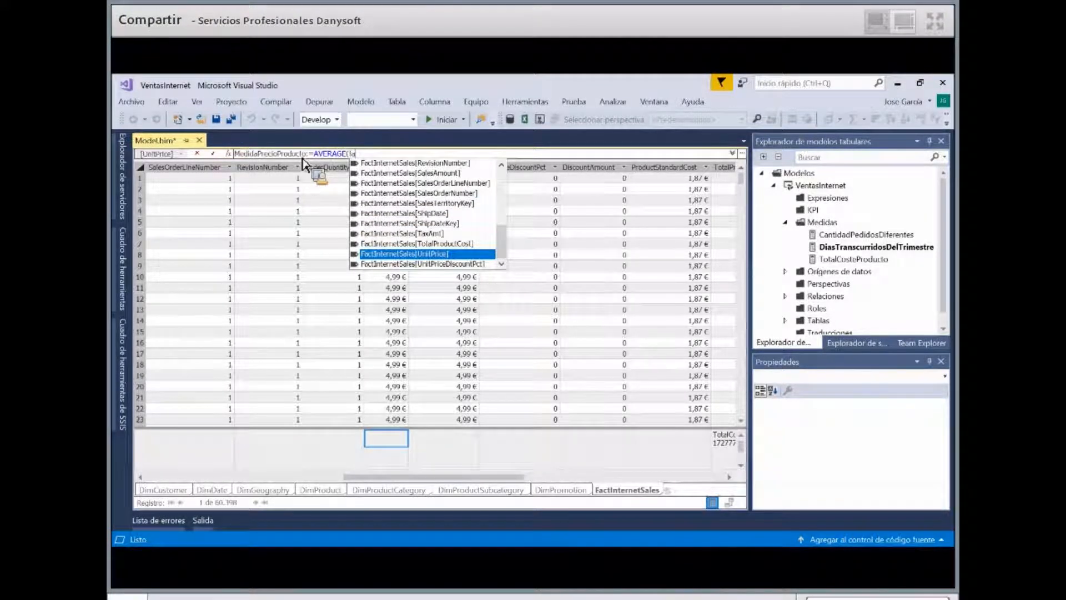
{"action": "key", "text": "Tab"}
{"action": "type", "text": ")"}
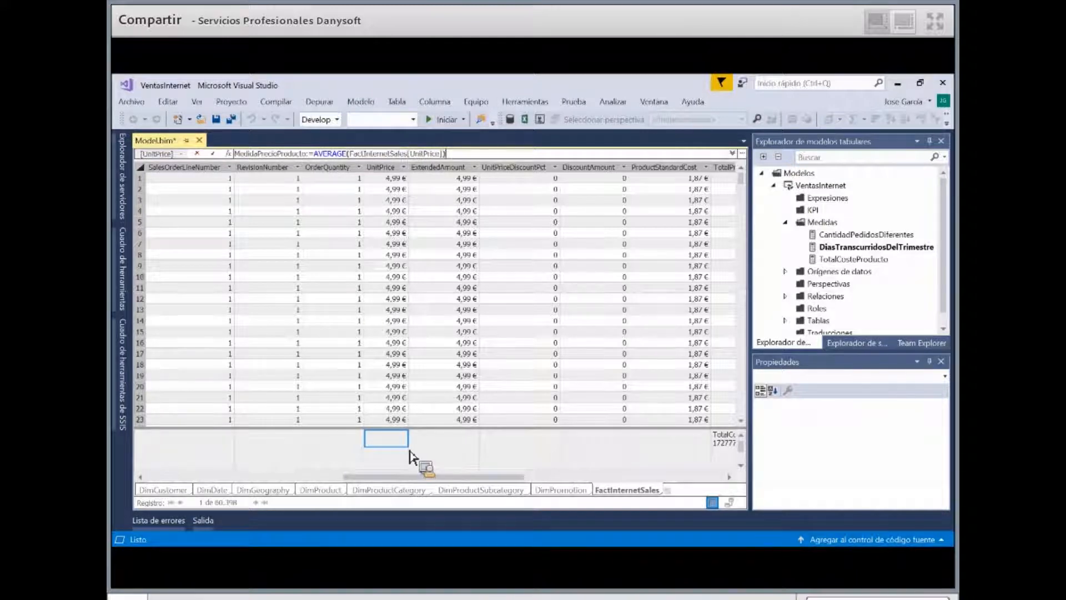
{"action": "key", "text": "Return"}
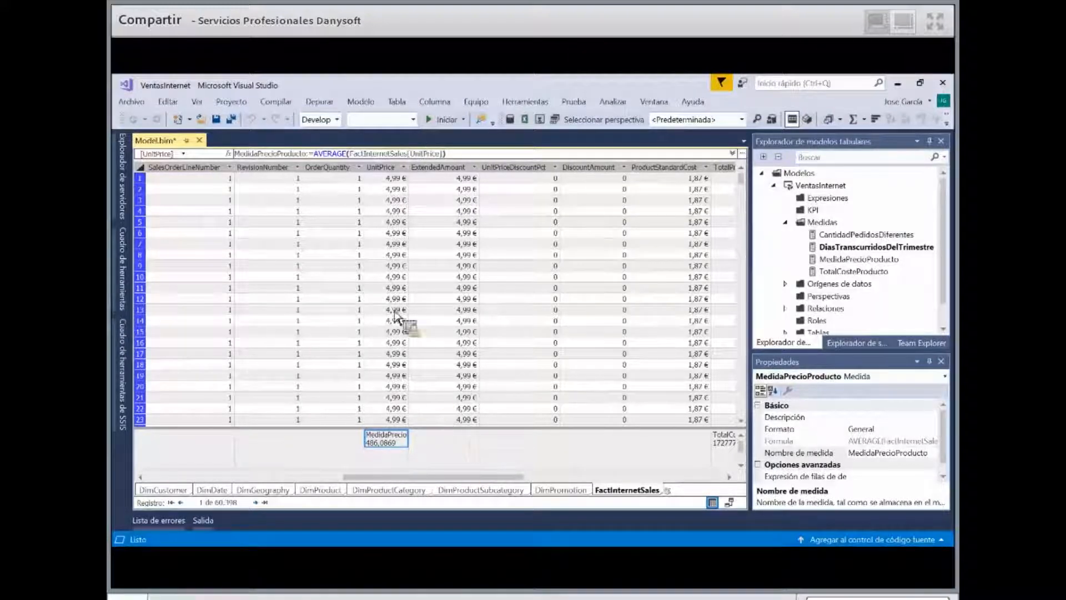
Start a measure named PVP in the measure grid cell below MedidaPrecioProducto, opening its formula with the SUM function
{"action": "key", "text": "Down"}
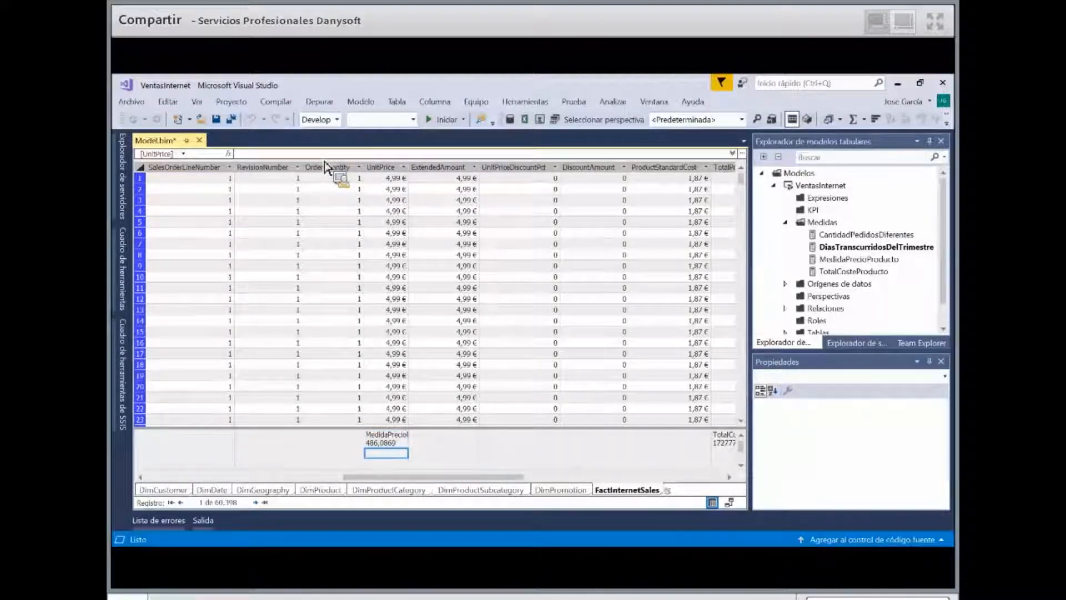
{"action": "left_click", "coordinate": [325, 158]}
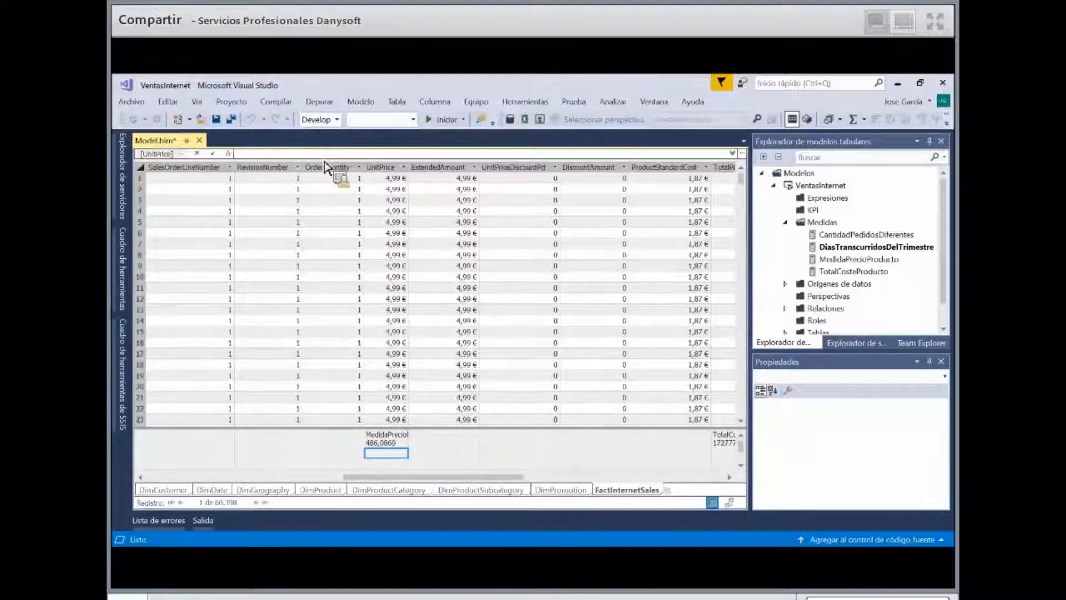
{"action": "type", "text": "PVP"}
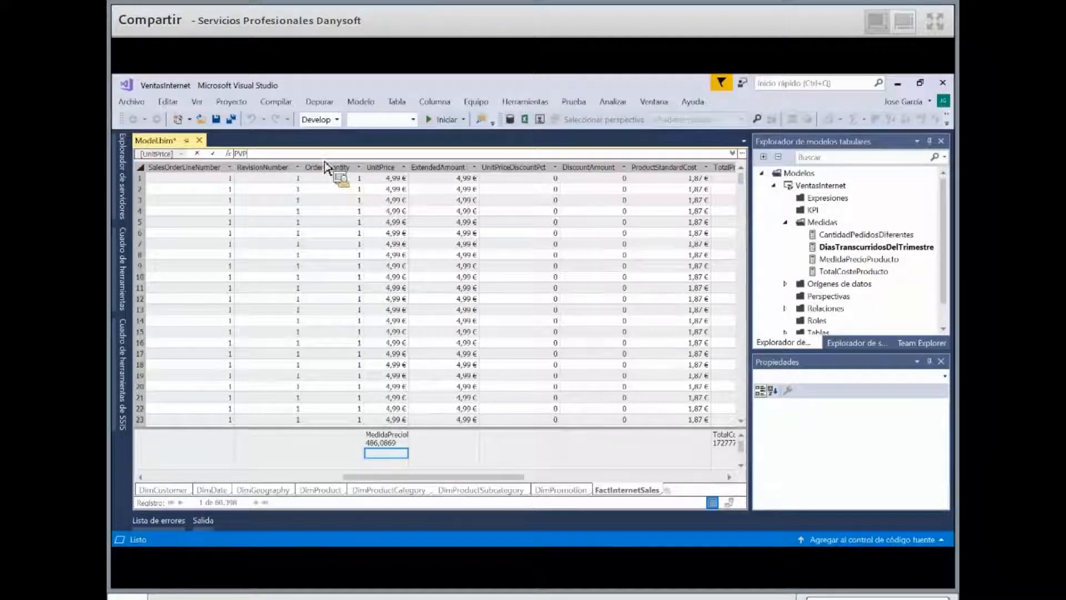
{"action": "type", "text": ":="}
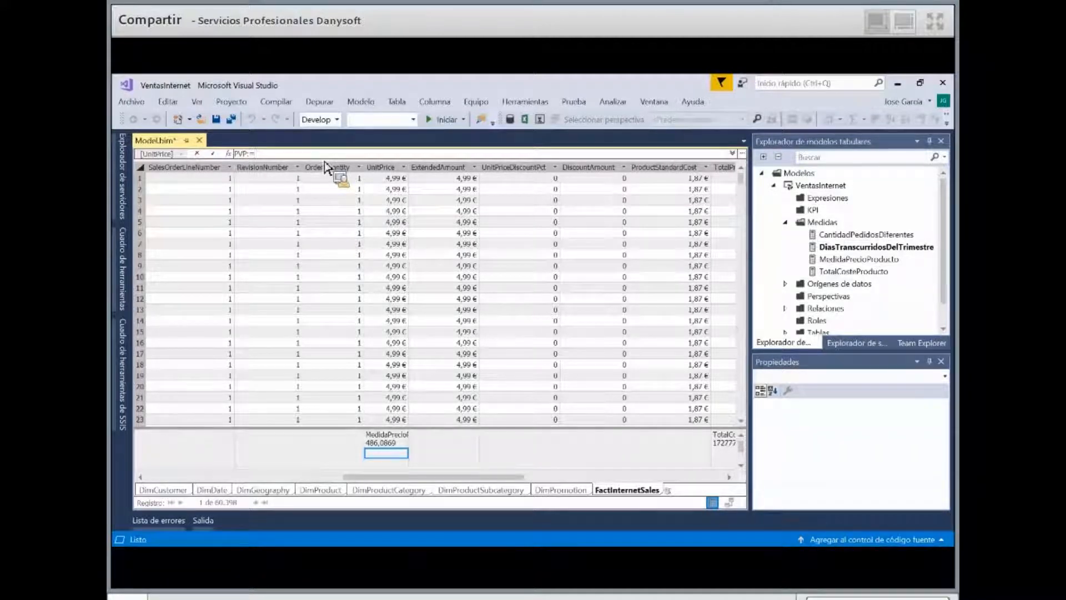
{"action": "type", "text": "sum"}
{"action": "double_click", "coordinate": [328, 164]}
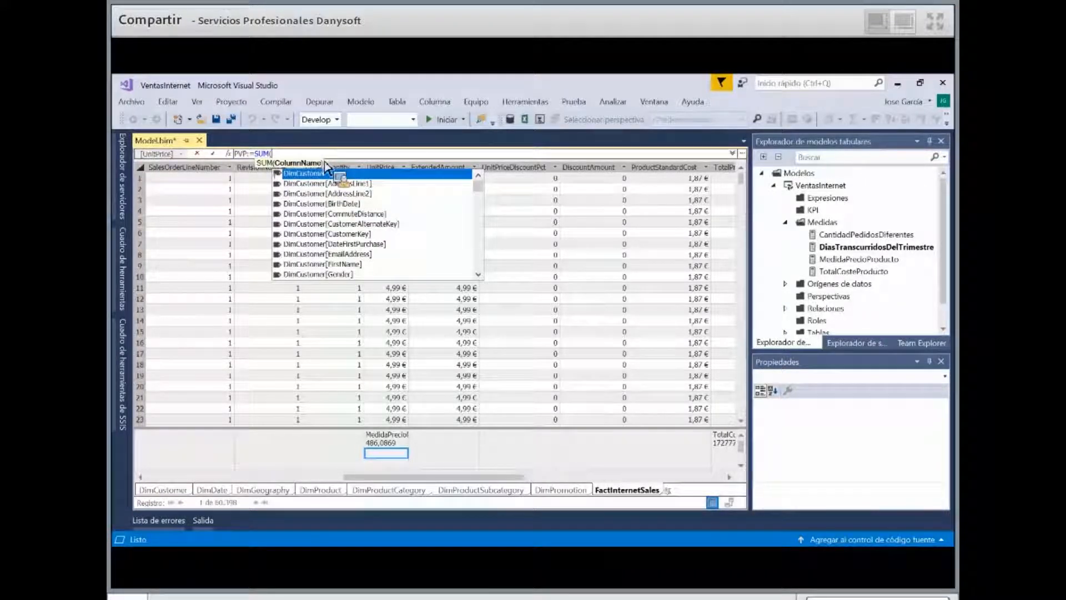
Choose FactInternetSales[UnitPrice] as the column summed in the PVP formula and close the function
{"action": "type", "text": "fa"}
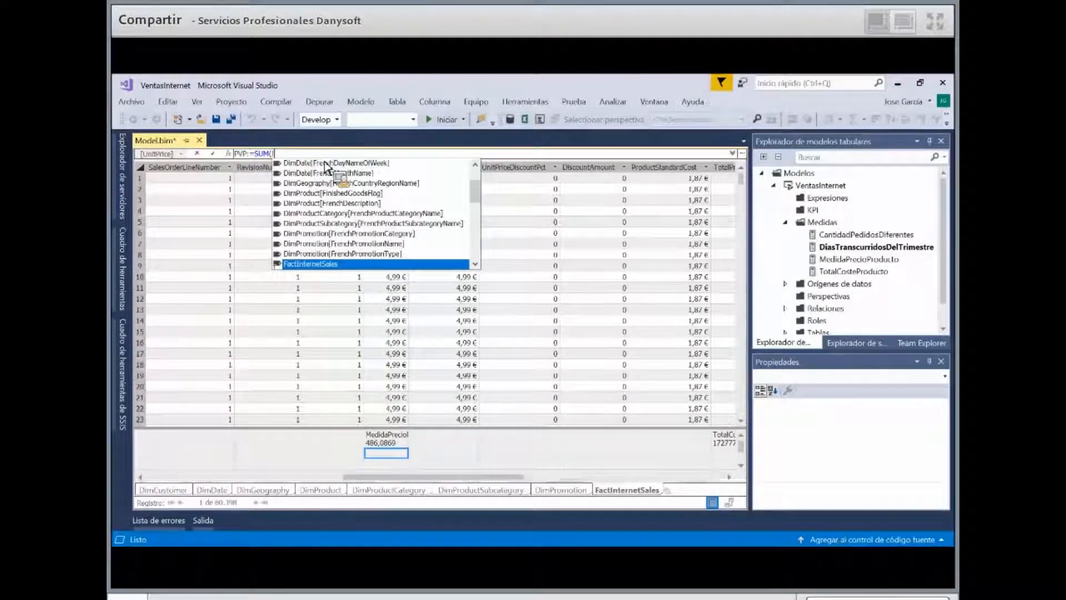
{"action": "key", "text": "Down"}
{"action": "key", "text": "Down"}
{"action": "key", "text": "Down"}
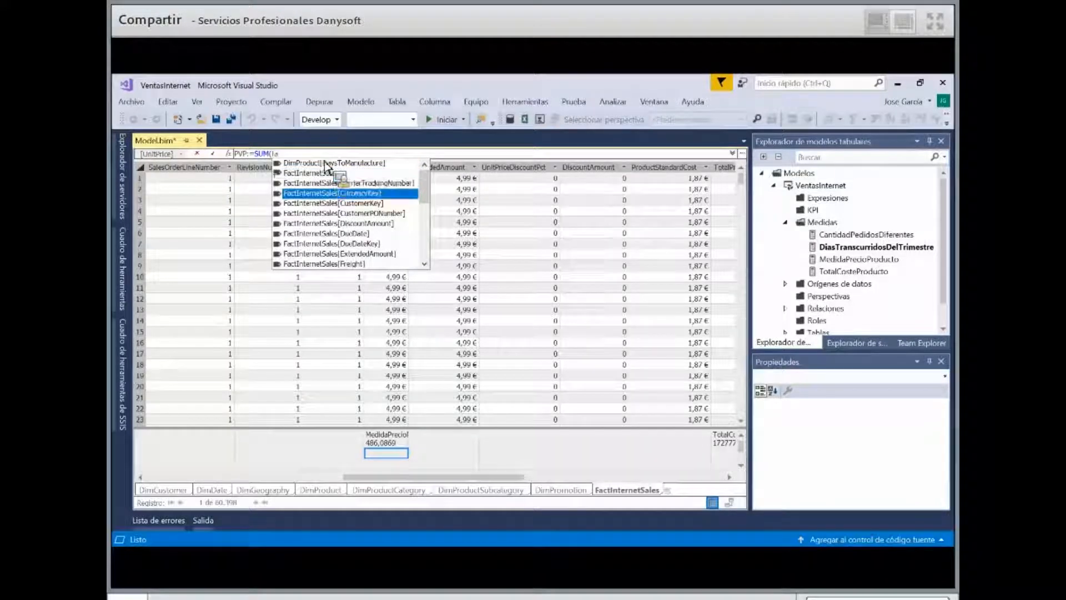
{"action": "key", "text": "Down"}
{"action": "key", "text": "Down"}
{"action": "key", "text": "Down"}
{"action": "key", "text": "Down"}
{"action": "key", "text": "Down"}
{"action": "key", "text": "Down"}
{"action": "key", "text": "Down"}
{"action": "key", "text": "Down"}
{"action": "key", "text": "Down"}
{"action": "key", "text": "Down"}
{"action": "key", "text": "Down"}
{"action": "key", "text": "Down"}
{"action": "key", "text": "Down"}
{"action": "key", "text": "Down"}
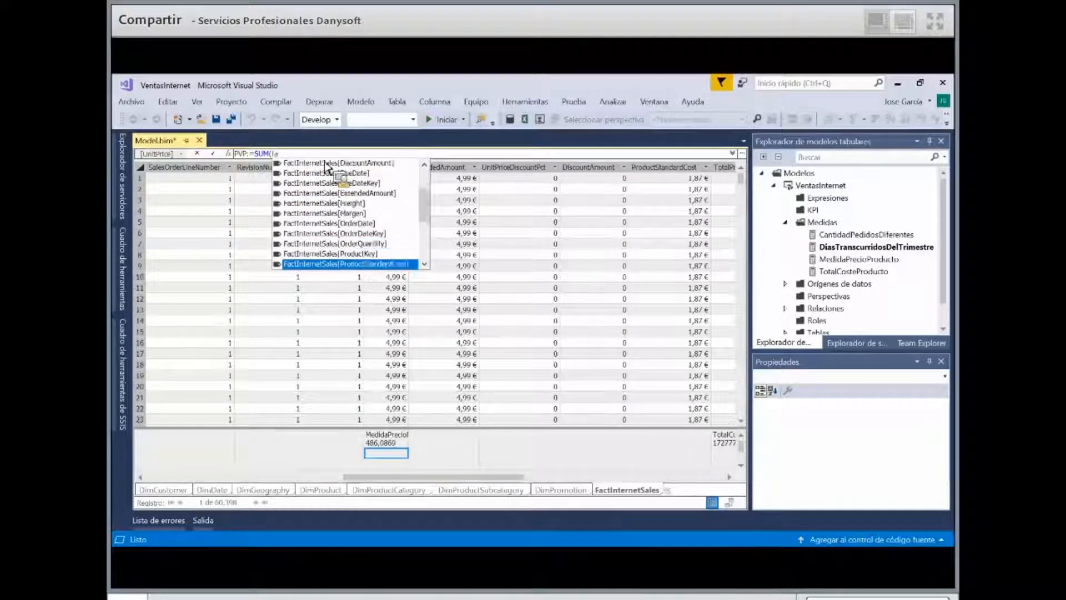
{"action": "key", "text": "Down"}
{"action": "key", "text": "Down"}
{"action": "key", "text": "Down"}
{"action": "key", "text": "Down"}
{"action": "key", "text": "Down"}
{"action": "key", "text": "Down"}
{"action": "key", "text": "Down"}
{"action": "key", "text": "Down"}
{"action": "key", "text": "Down"}
{"action": "key", "text": "Down"}
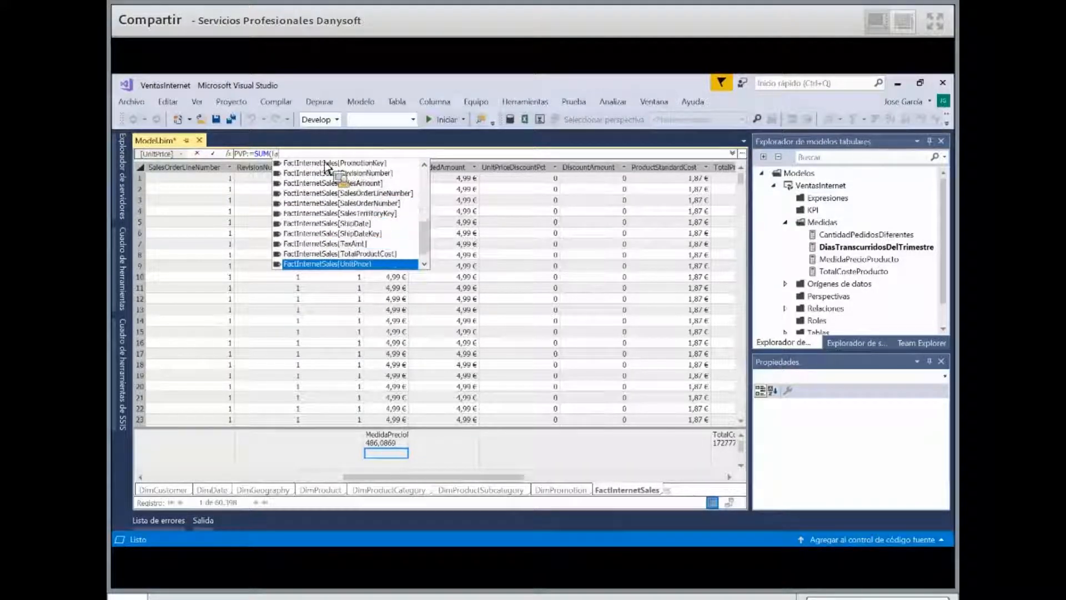
{"action": "key", "text": "Up"}
{"action": "key", "text": "Tab"}
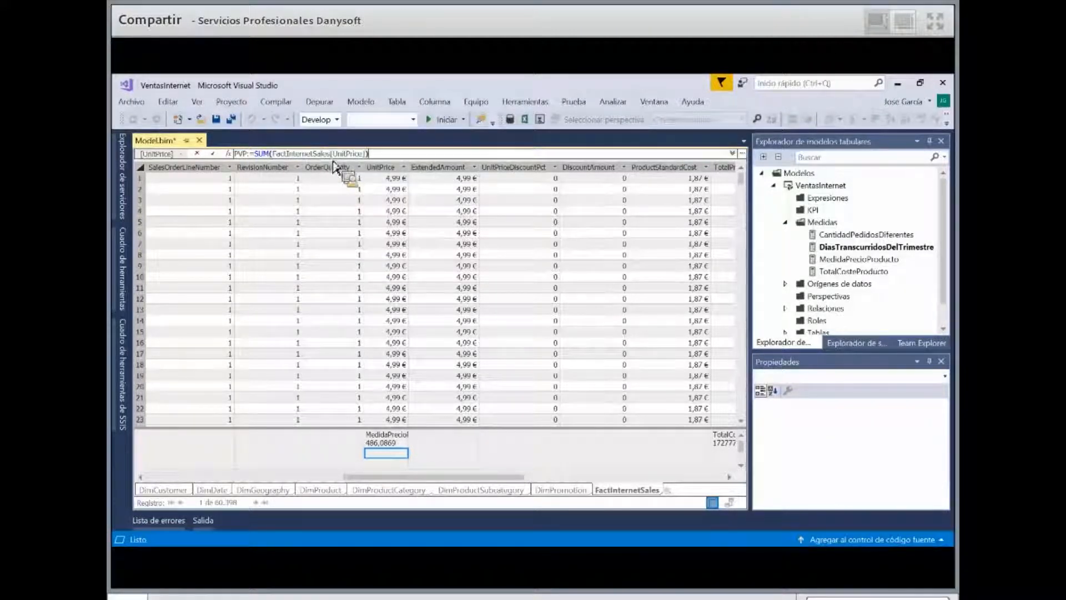
{"action": "type", "text": ")"}
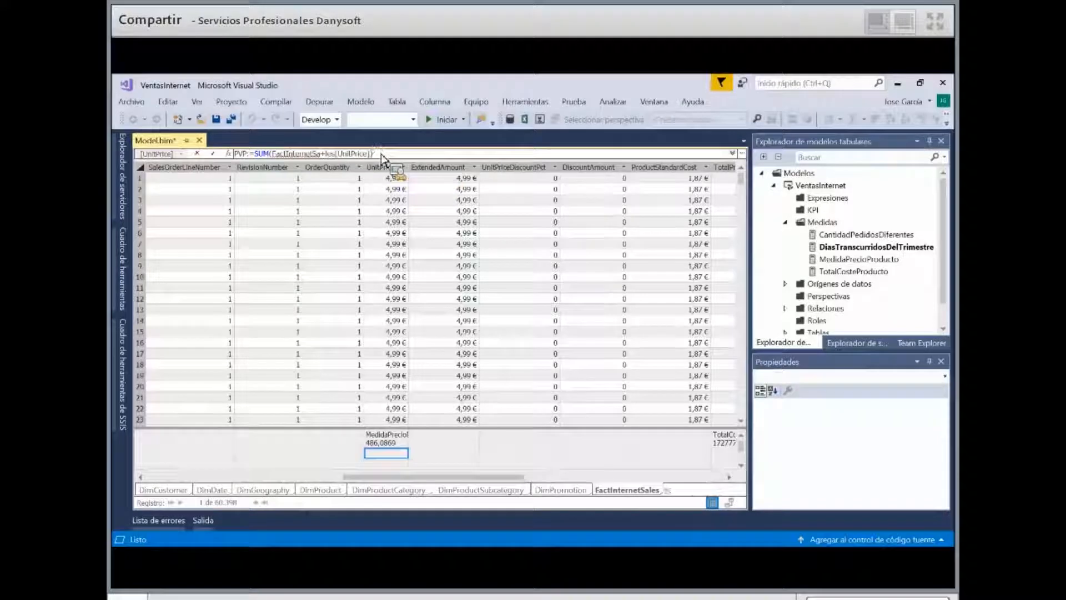
{"action": "key", "text": "Right"}
{"action": "key", "text": "Right"}
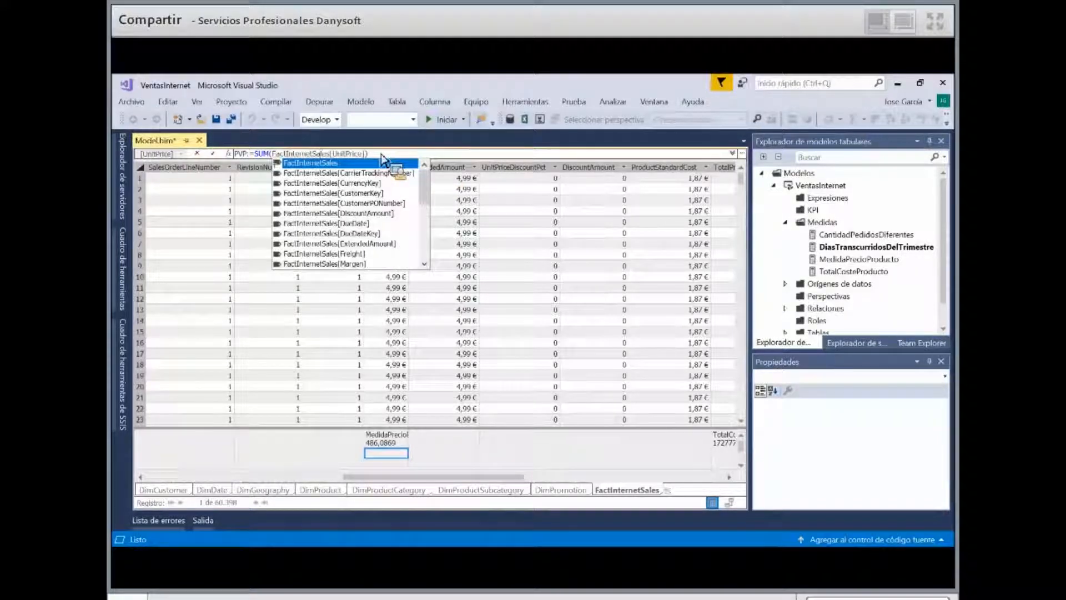
{"action": "key", "text": "End"}
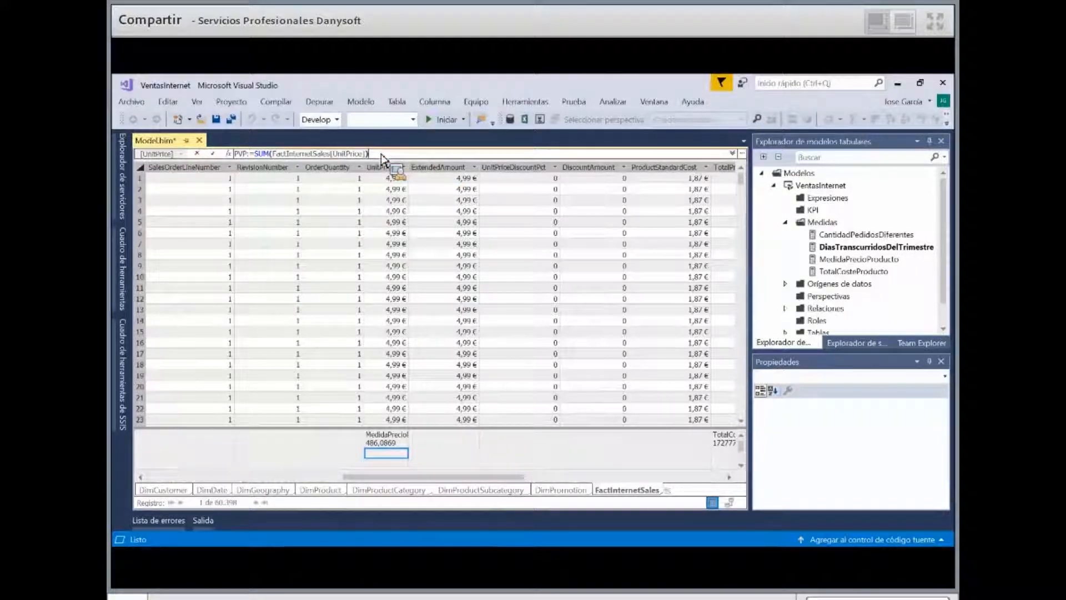
Add a second SUM over FactInternetSales[TaxAmt] to the PVP formula and commit the measure
{"action": "type", "text": "+"}
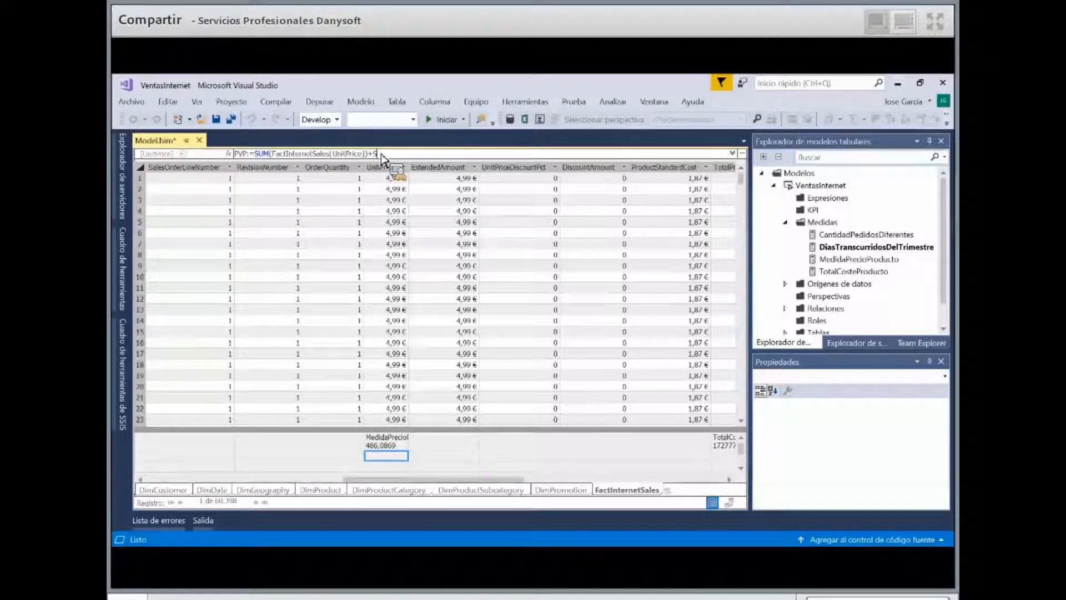
{"action": "type", "text": "SUM("}
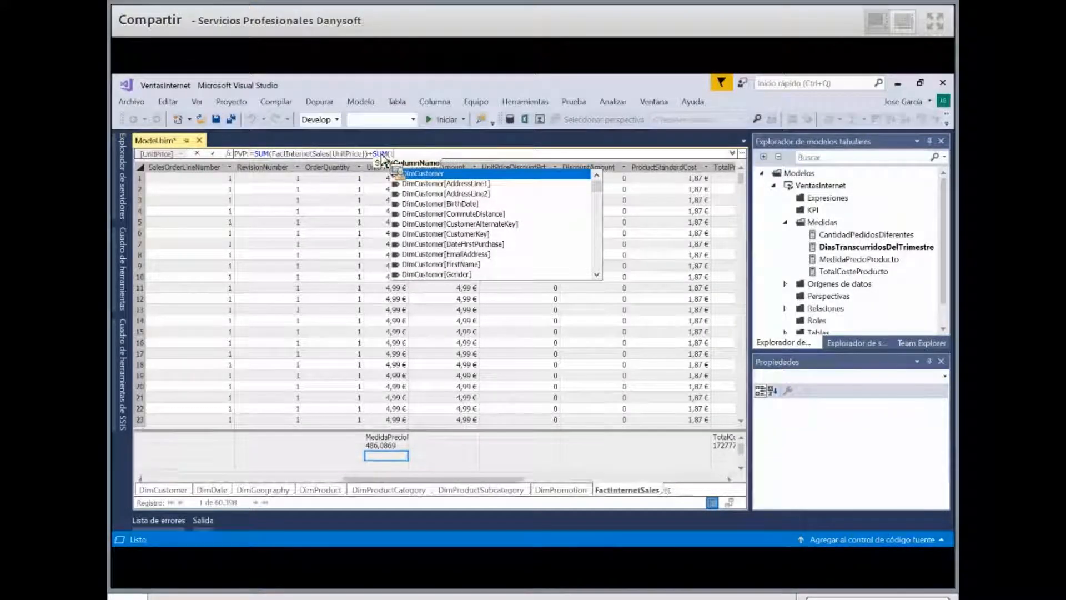
{"action": "type", "text": "F"}
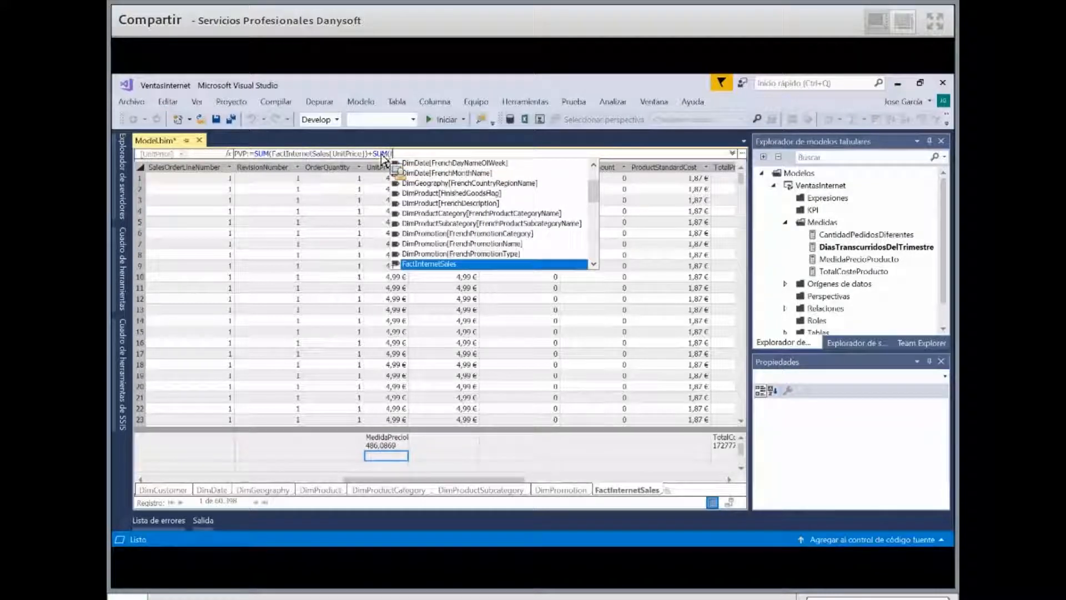
{"action": "key", "text": "Down"}
{"action": "key", "text": "Down"}
{"action": "key", "text": "Down"}
{"action": "key", "text": "Down"}
{"action": "key", "text": "Down"}
{"action": "key", "text": "Down"}
{"action": "key", "text": "Down"}
{"action": "key", "text": "Down"}
{"action": "key", "text": "Down"}
{"action": "key", "text": "Down"}
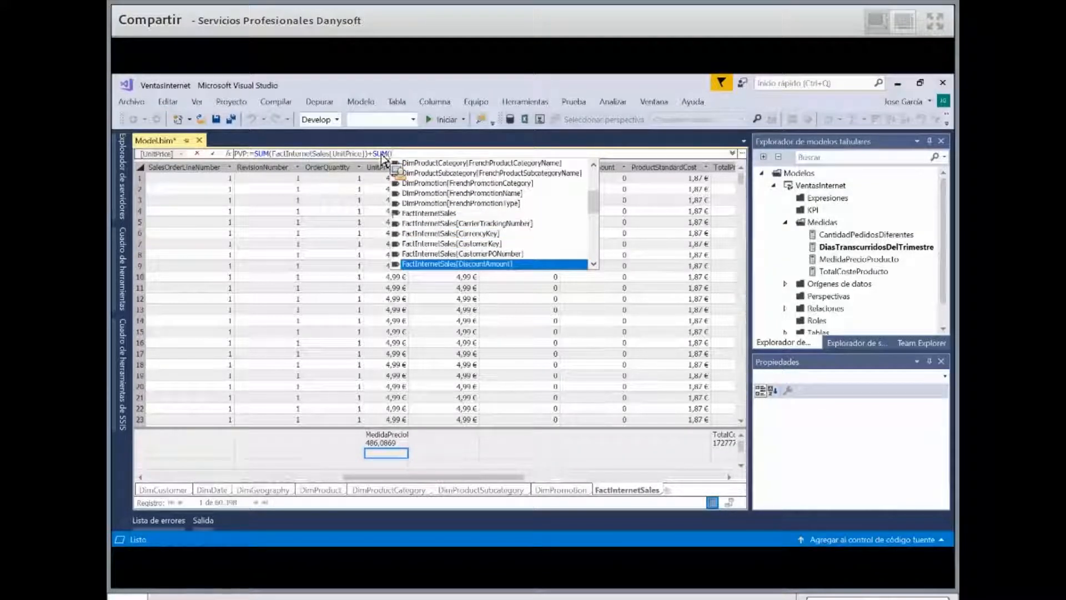
{"action": "key", "text": "Down"}
{"action": "key", "text": "Down"}
{"action": "key", "text": "Down"}
{"action": "key", "text": "Down"}
{"action": "key", "text": "Down"}
{"action": "key", "text": "Down"}
{"action": "key", "text": "Down"}
{"action": "key", "text": "Down"}
{"action": "key", "text": "Down"}
{"action": "key", "text": "Down"}
{"action": "key", "text": "Down"}
{"action": "key", "text": "Down"}
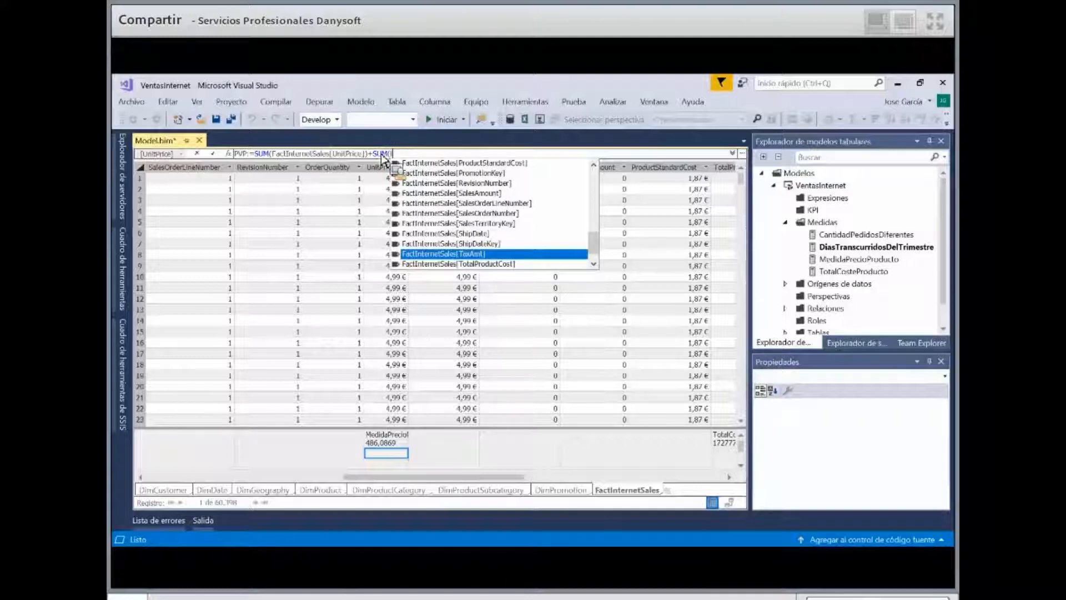
{"action": "key", "text": "Tab"}
{"action": "type", "text": ")"}
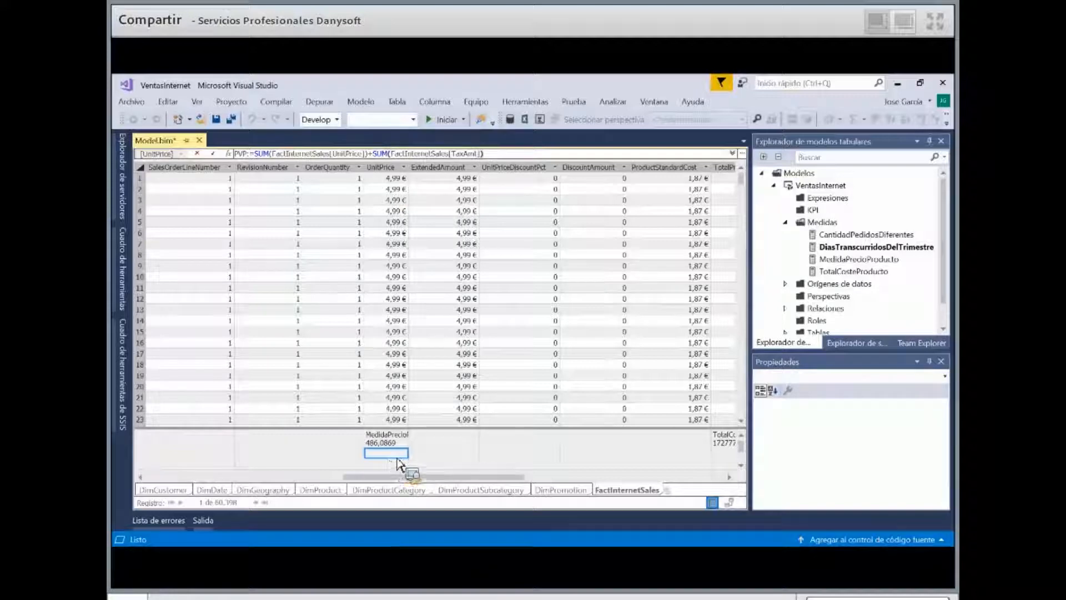
{"action": "key", "text": "Return"}
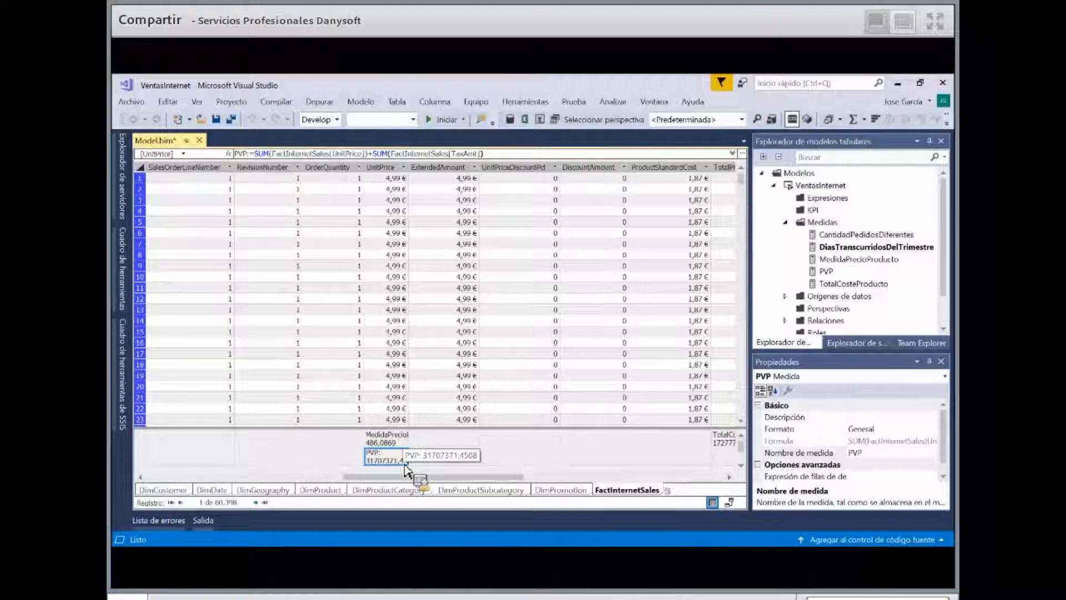
Review the measures under the Medidas folder in the model tree and select the KPI folder
{"action": "left_click_drag", "start_coordinate": [406, 468], "coordinate": [787, 227]}
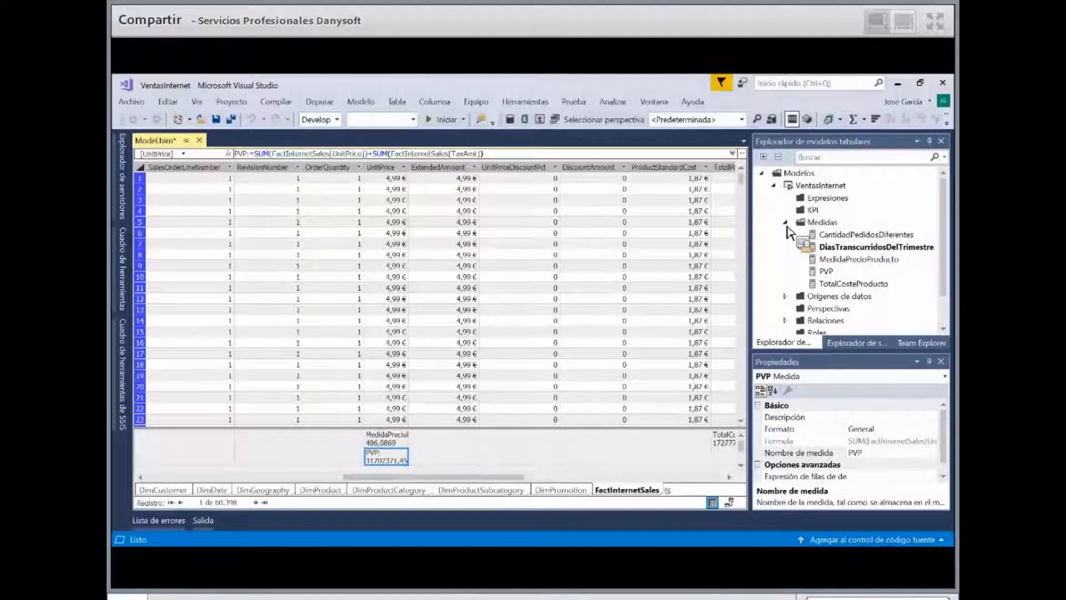
{"action": "left_click", "coordinate": [786, 222]}
{"action": "left_click_drag", "start_coordinate": [795, 234], "coordinate": [796, 236]}
{"action": "left_click", "coordinate": [786, 222]}
{"action": "left_click", "coordinate": [786, 222]}
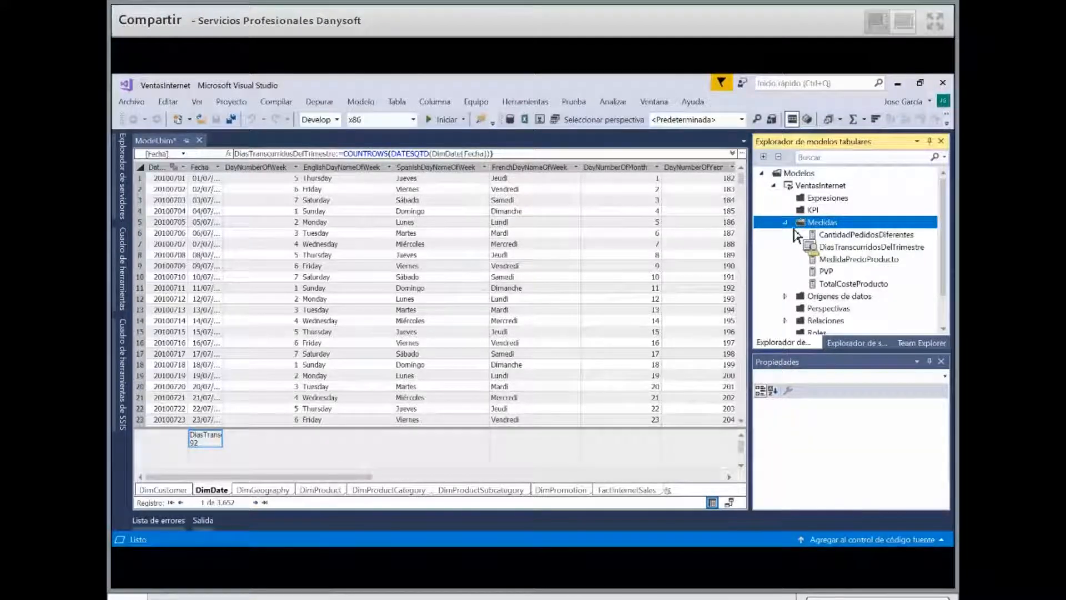
{"action": "left_click_drag", "start_coordinate": [795, 234], "coordinate": [823, 213]}
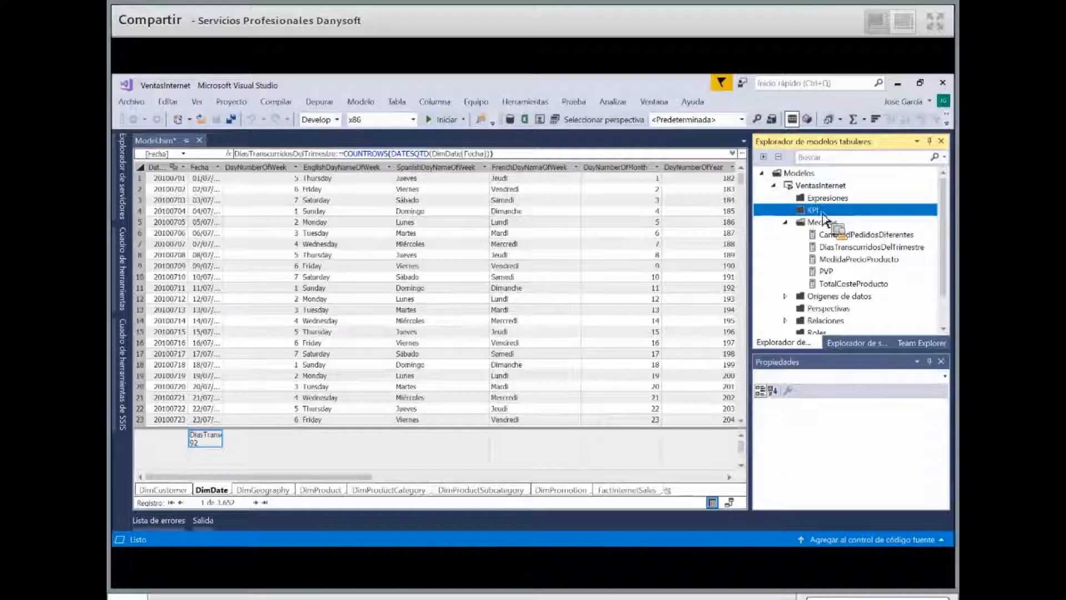
{"action": "left_click_drag", "start_coordinate": [823, 214], "coordinate": [822, 214]}
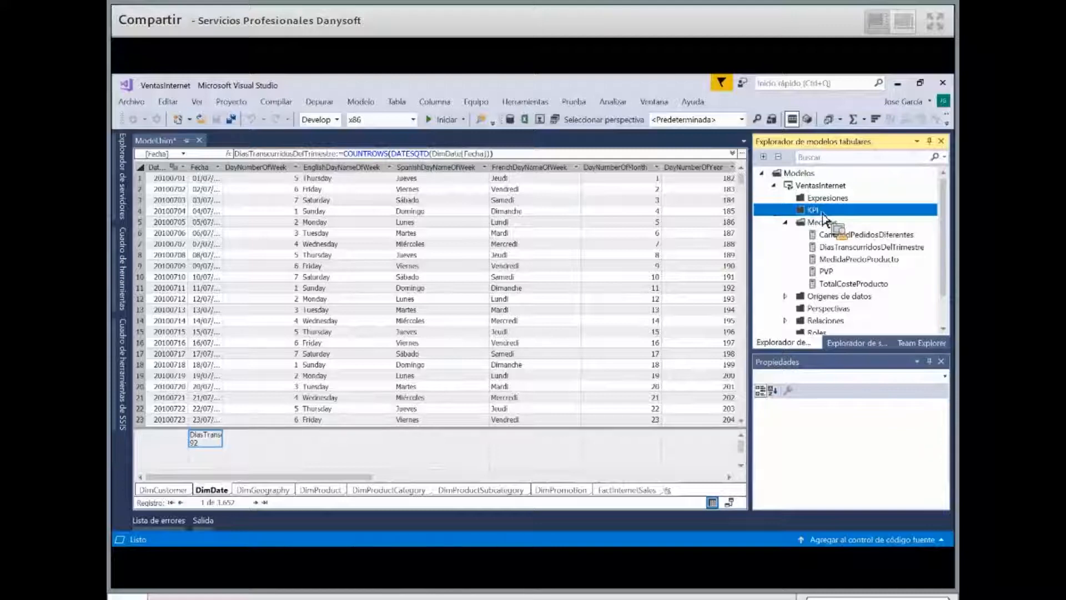
{"action": "left_click_drag", "start_coordinate": [824, 218], "coordinate": [824, 218]}
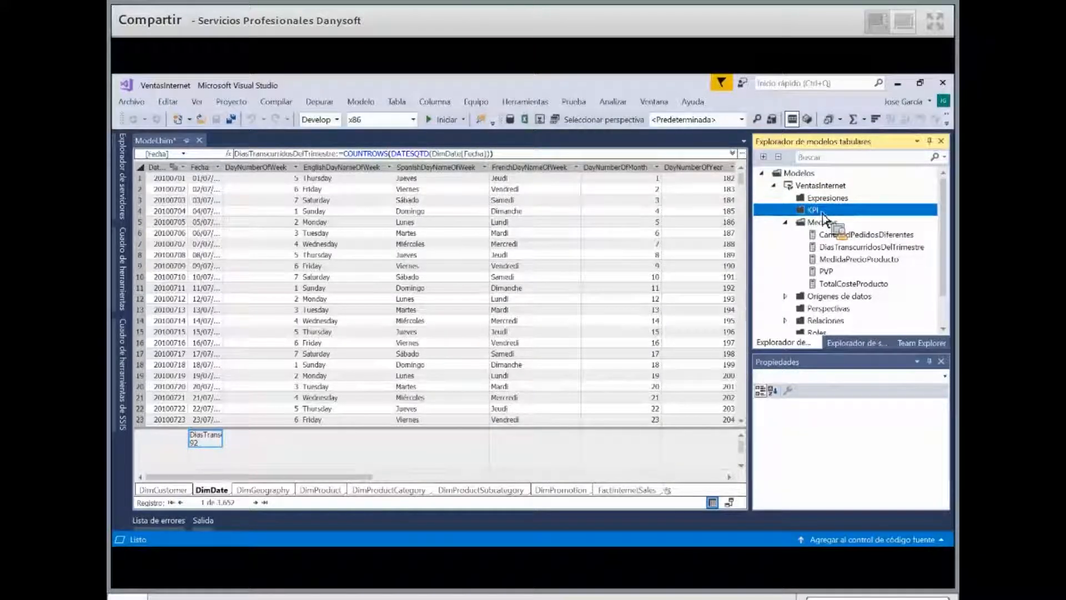
{"action": "left_click_drag", "start_coordinate": [824, 217], "coordinate": [824, 218]}
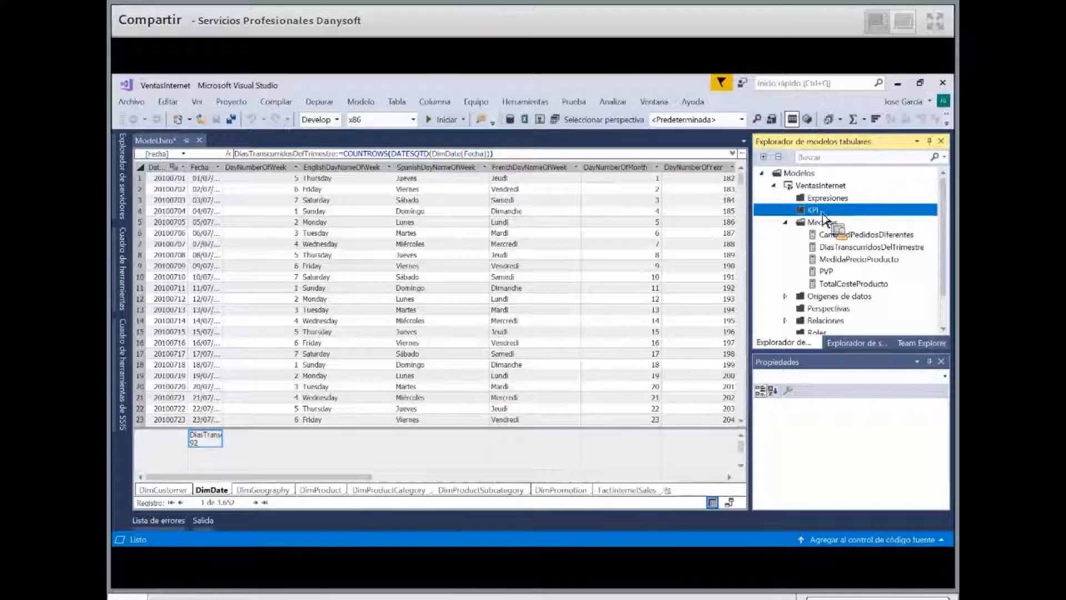
{"action": "left_click_drag", "start_coordinate": [824, 218], "coordinate": [824, 218]}
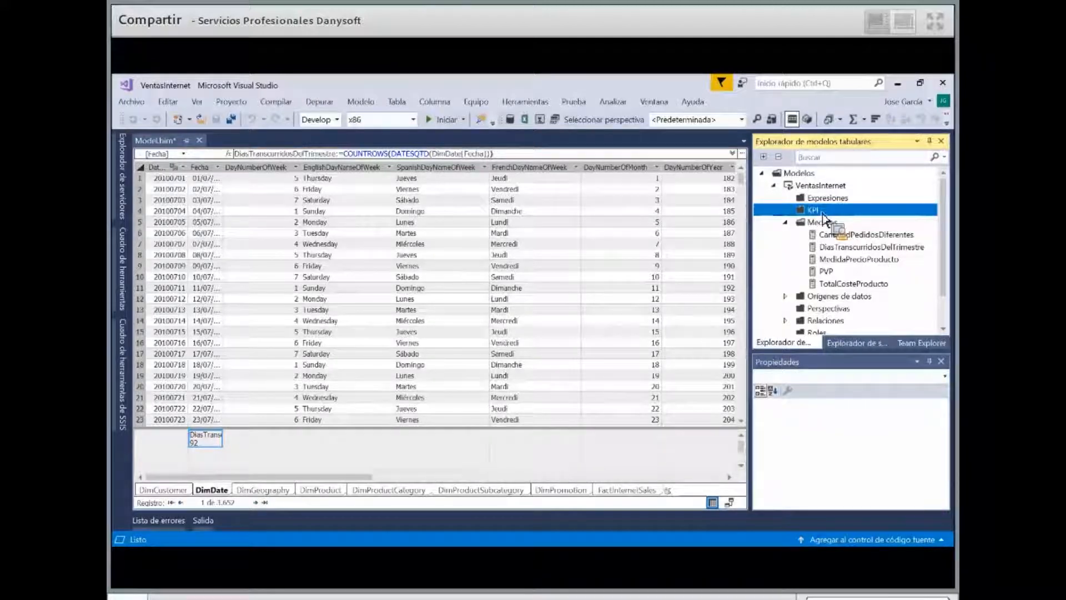
{"action": "left_click_drag", "start_coordinate": [824, 217], "coordinate": [824, 217]}
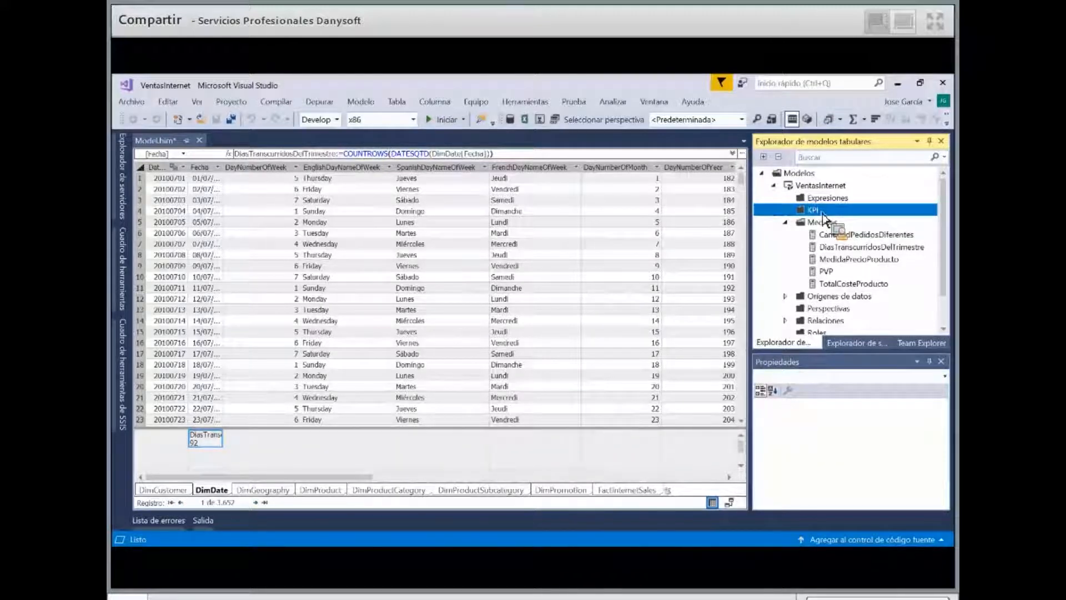
{"action": "left_click_drag", "start_coordinate": [823, 218], "coordinate": [824, 218]}
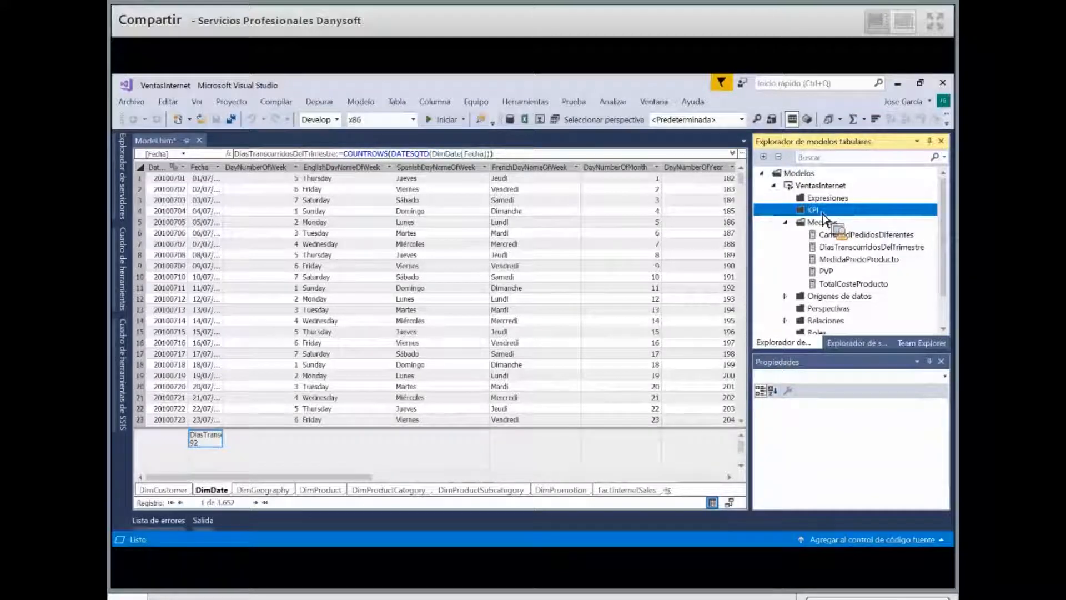
{"action": "left_click_drag", "start_coordinate": [824, 217], "coordinate": [824, 218]}
Examine the commands available for the DiasTranscurridosDelTrimestre measure in the DimDate measure grid, including Crear KPI
{"action": "left_click_drag", "start_coordinate": [824, 217], "coordinate": [264, 433]}
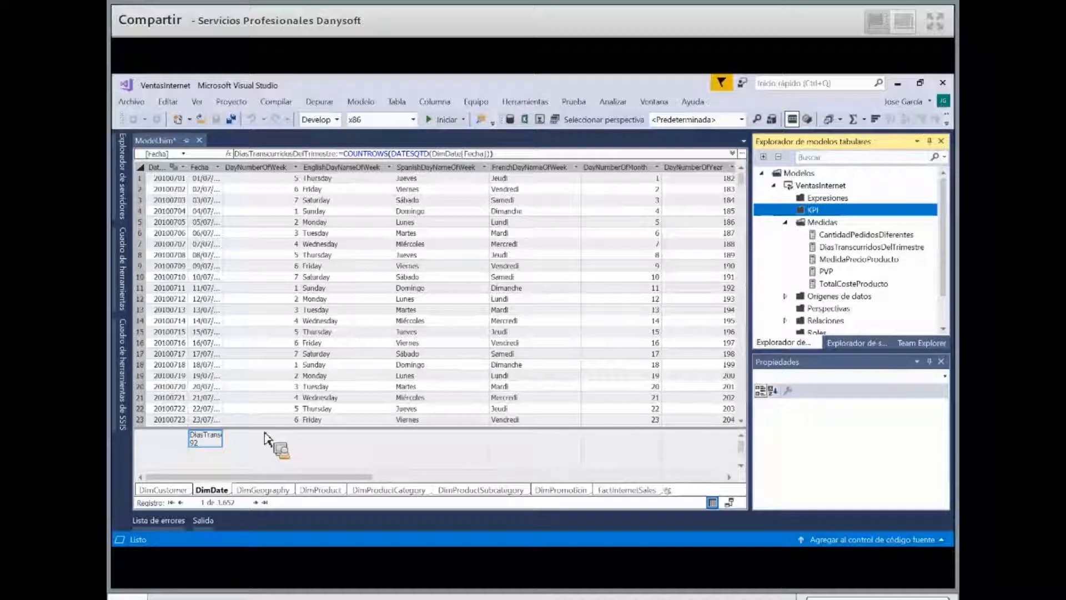
{"action": "right_click", "coordinate": [206, 442]}
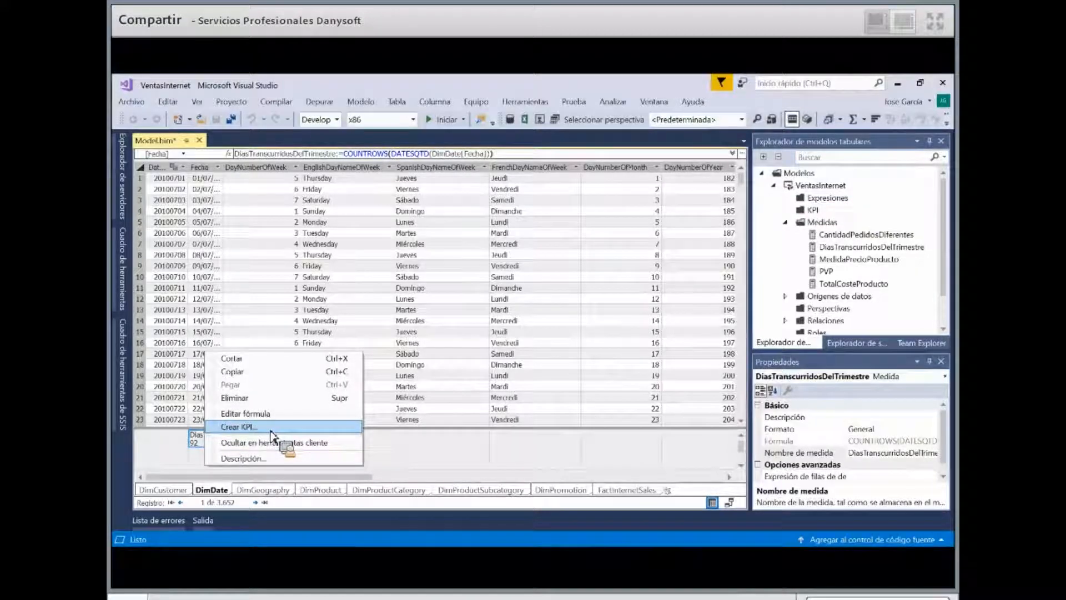
{"action": "left_click", "coordinate": [507, 457]}
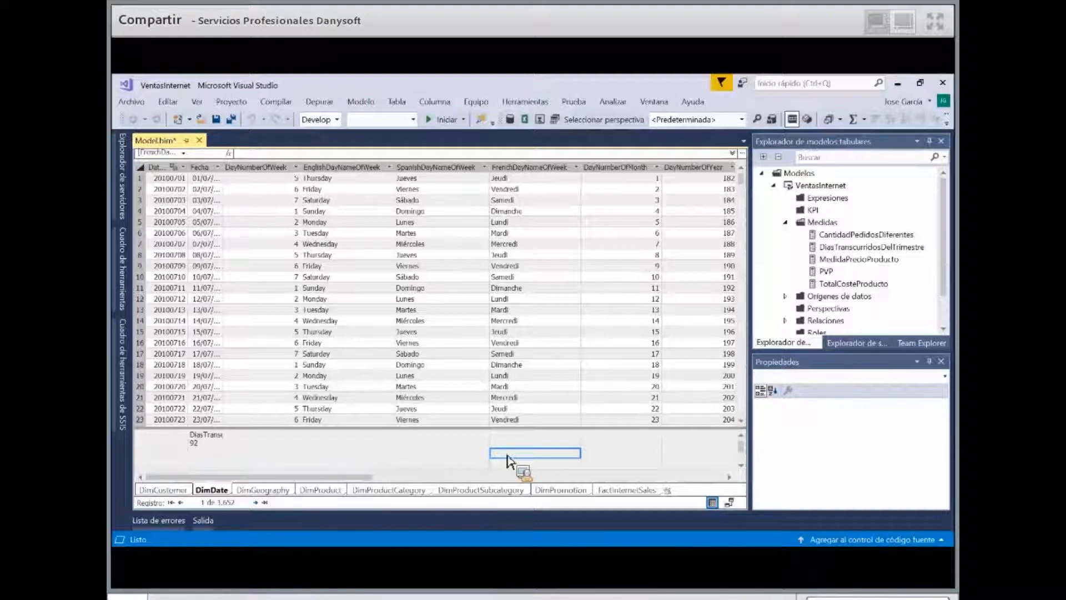
{"action": "mouse_move", "coordinate": [487, 454]}
{"action": "left_mouse_down"}
{"action": "mouse_move", "coordinate": [371, 484]}
{"action": "mouse_move", "coordinate": [571, 493]}
{"action": "mouse_move", "coordinate": [637, 507]}
{"action": "mouse_move", "coordinate": [630, 503]}
{"action": "mouse_move", "coordinate": [643, 492]}
{"action": "mouse_move", "coordinate": [529, 477]}
{"action": "mouse_move", "coordinate": [596, 479]}
{"action": "mouse_move", "coordinate": [606, 481]}
{"action": "mouse_move", "coordinate": [508, 482]}
{"action": "mouse_move", "coordinate": [622, 486]}
{"action": "mouse_move", "coordinate": [410, 483]}
{"action": "mouse_move", "coordinate": [507, 452]}
{"action": "mouse_move", "coordinate": [669, 469]}
{"action": "mouse_move", "coordinate": [490, 200]}
{"action": "mouse_move", "coordinate": [514, 367]}
{"action": "mouse_move", "coordinate": [505, 449]}
{"action": "left_mouse_up"}
Start a measure named VentasTrimestreActual in the empty measure grid cell under ExtendedAmount in FactInternetSales
{"action": "left_click", "coordinate": [505, 445]}
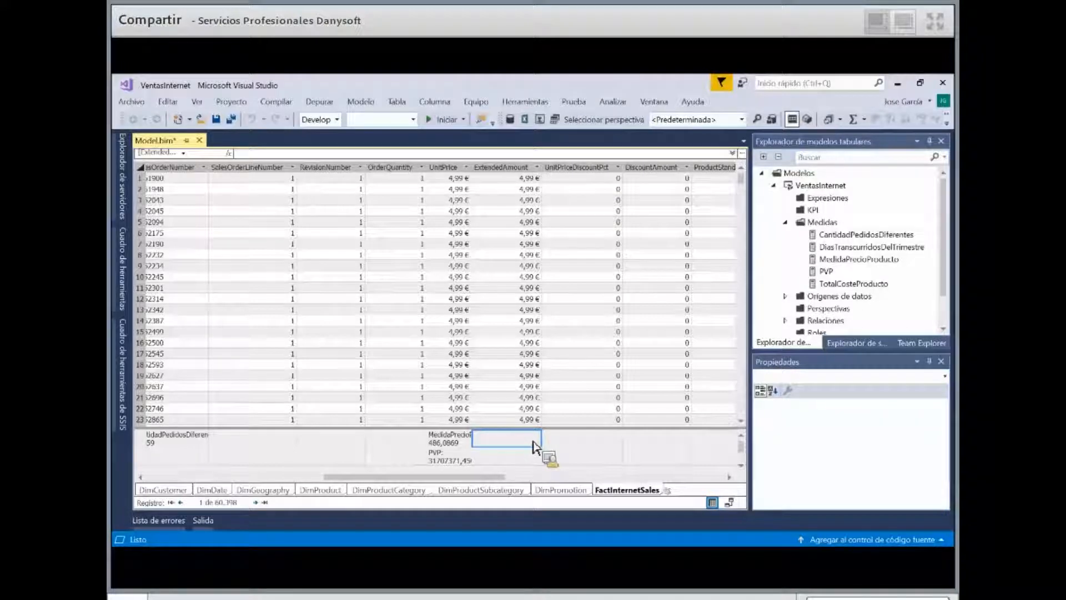
{"action": "left_click", "coordinate": [334, 158]}
{"action": "type", "text": "Ve"}
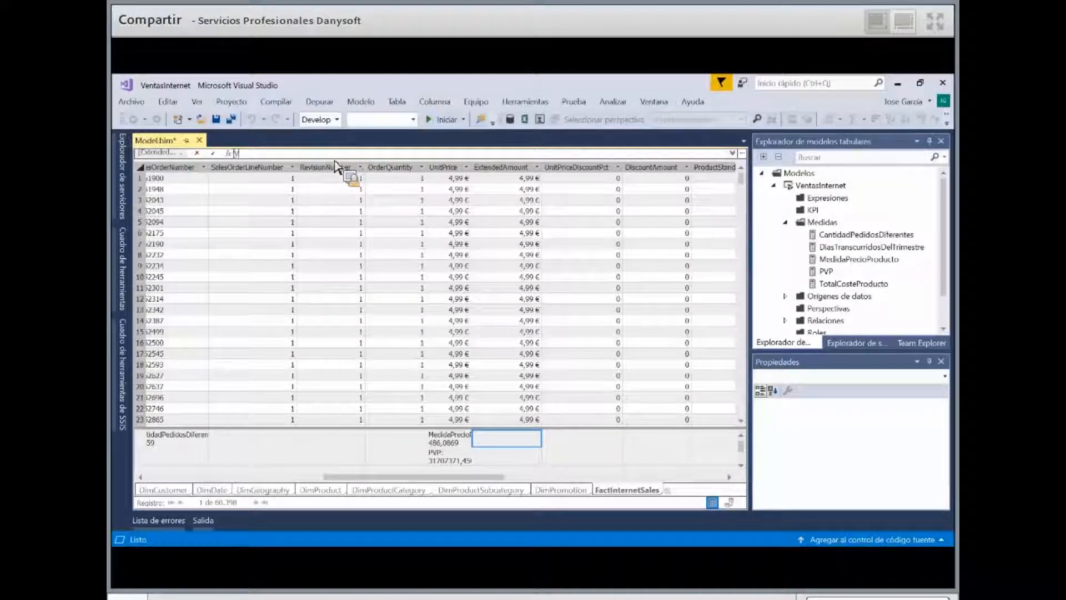
{"action": "type", "text": "ntasTrimestre"}
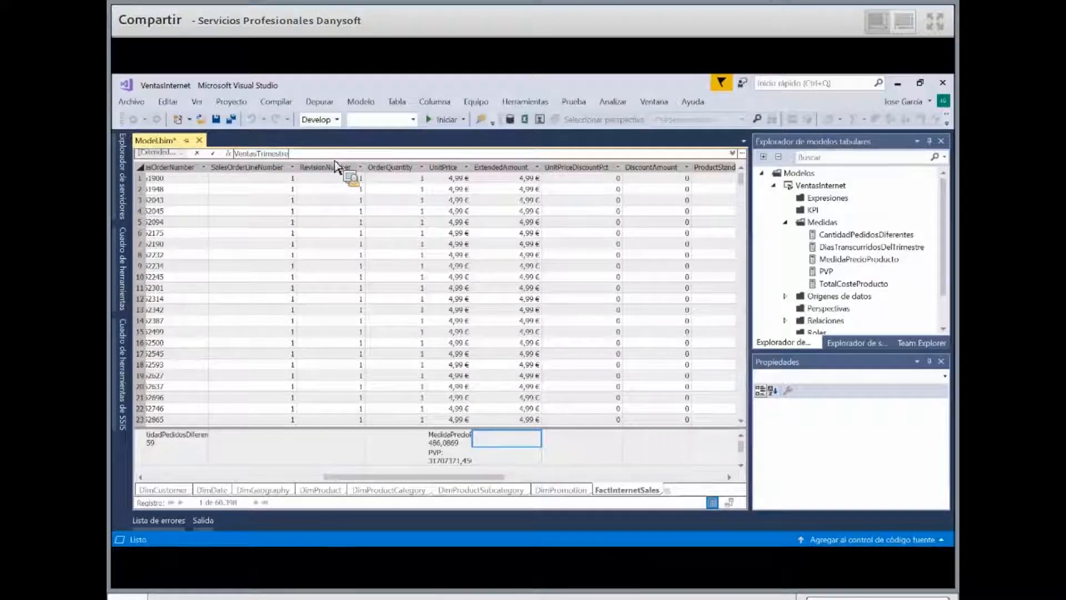
{"action": "type", "text": "Actual:="}
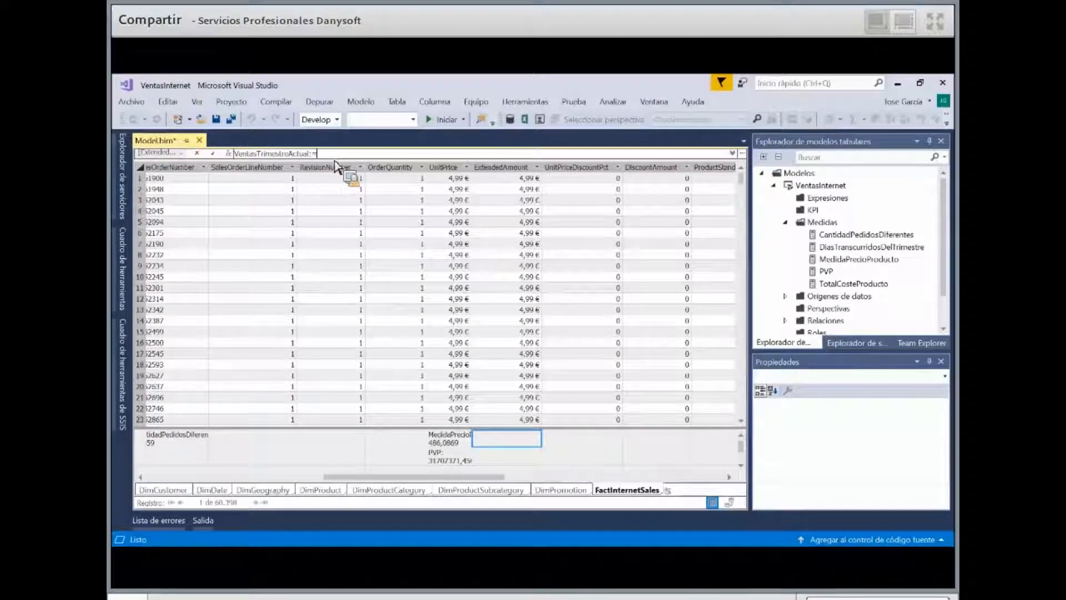
Begin the VentasTrimestreActual formula with the TOTALQTD function, using the [PVP] measure as its expression
{"action": "type", "text": "Tot"}
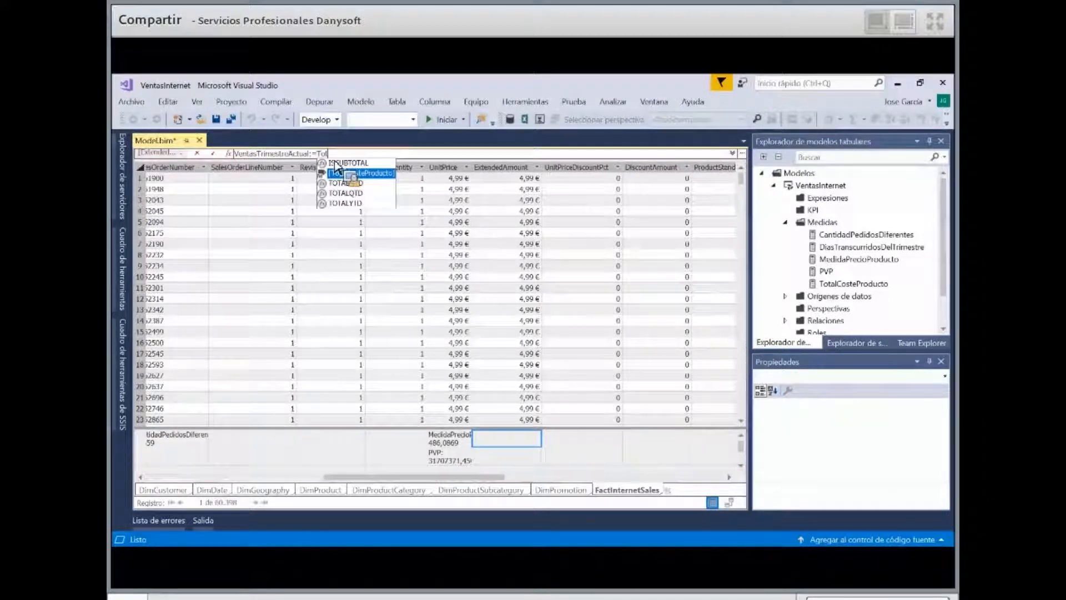
{"action": "key", "text": "Down"}
{"action": "key", "text": "Down"}
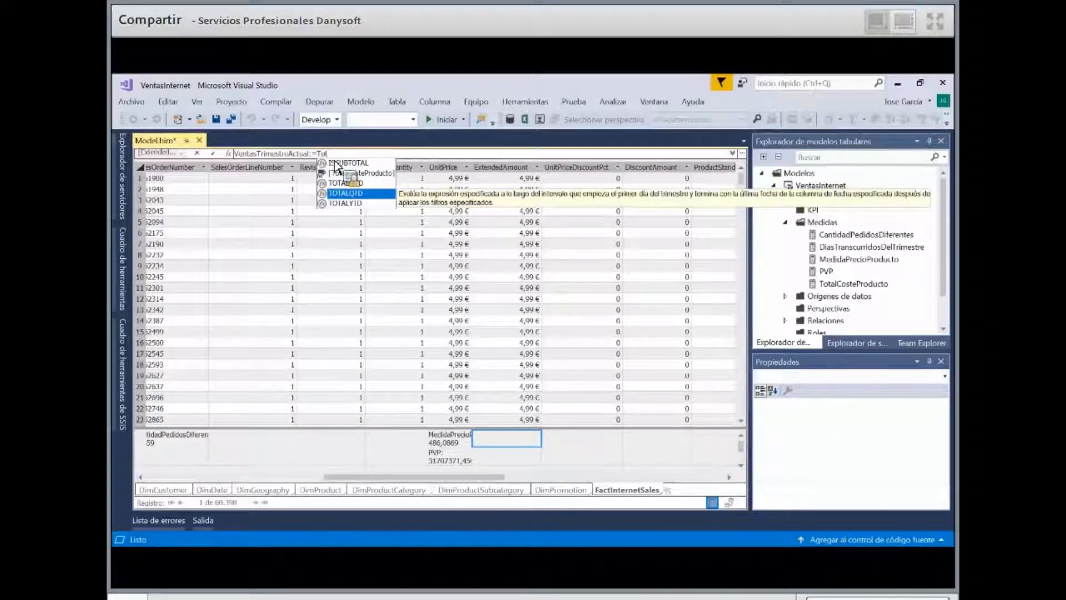
{"action": "type", "text": "("}
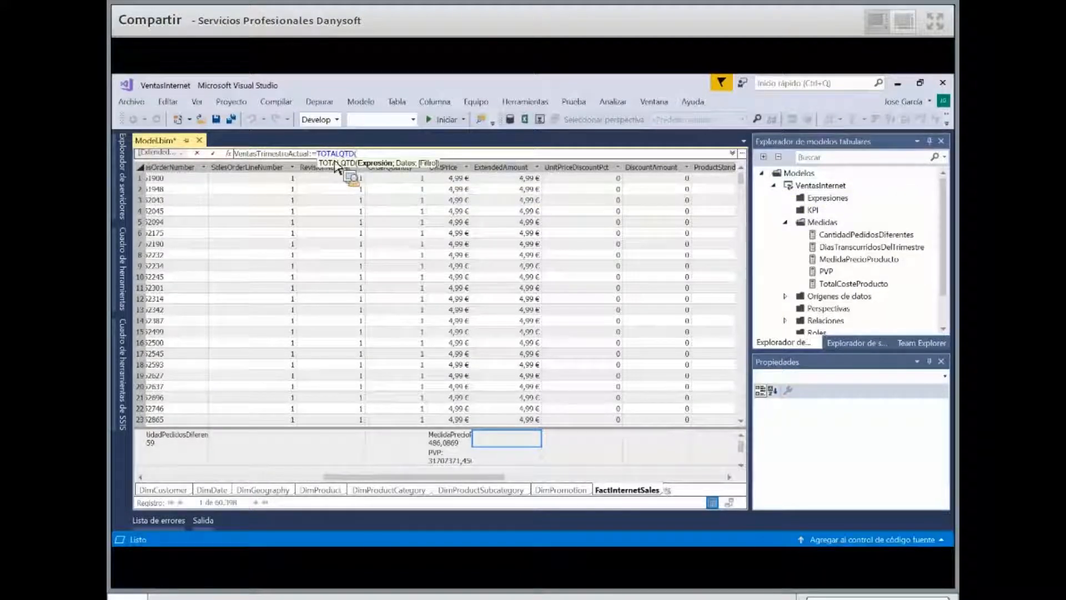
{"action": "type", "text": "[p"}
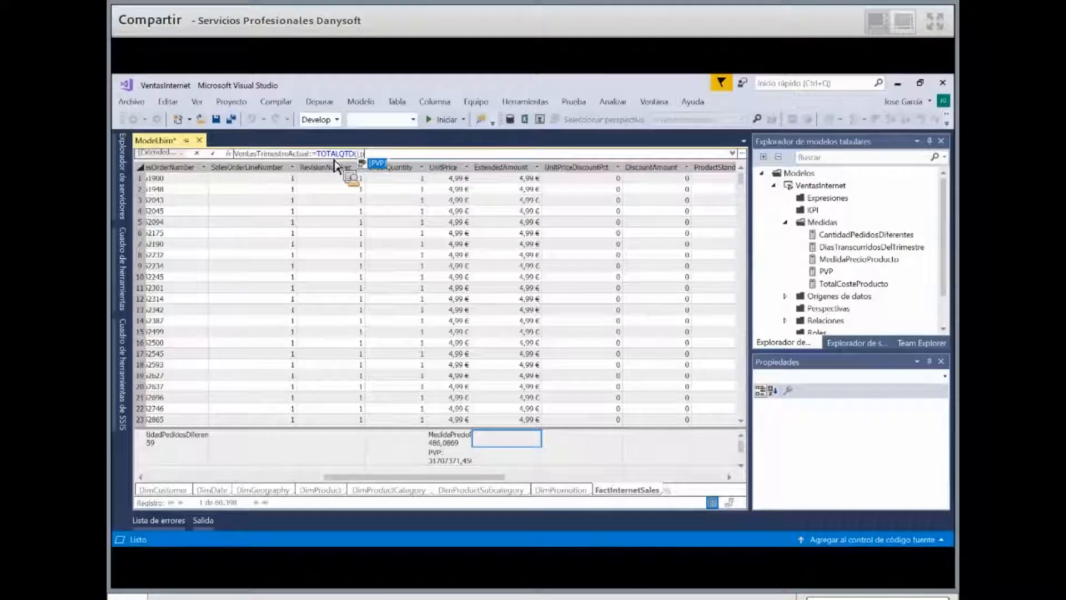
{"action": "key", "text": "Tab"}
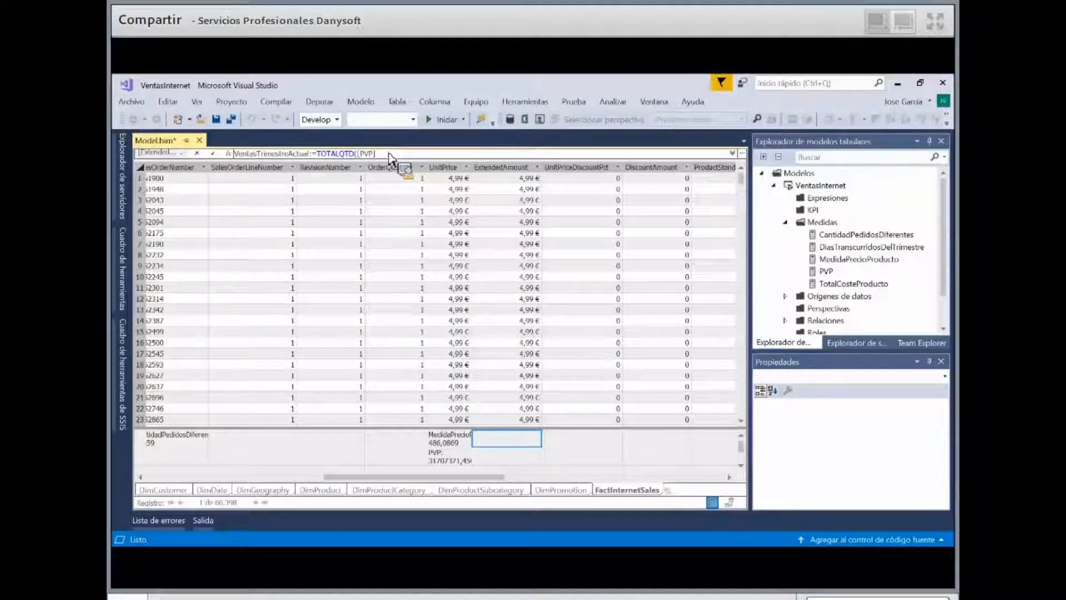
Add DimDate[Fecha] as the dates argument of TOTALQTD, close the function and commit the VentasTrimestreActual measure
{"action": "type", "text": ";"}
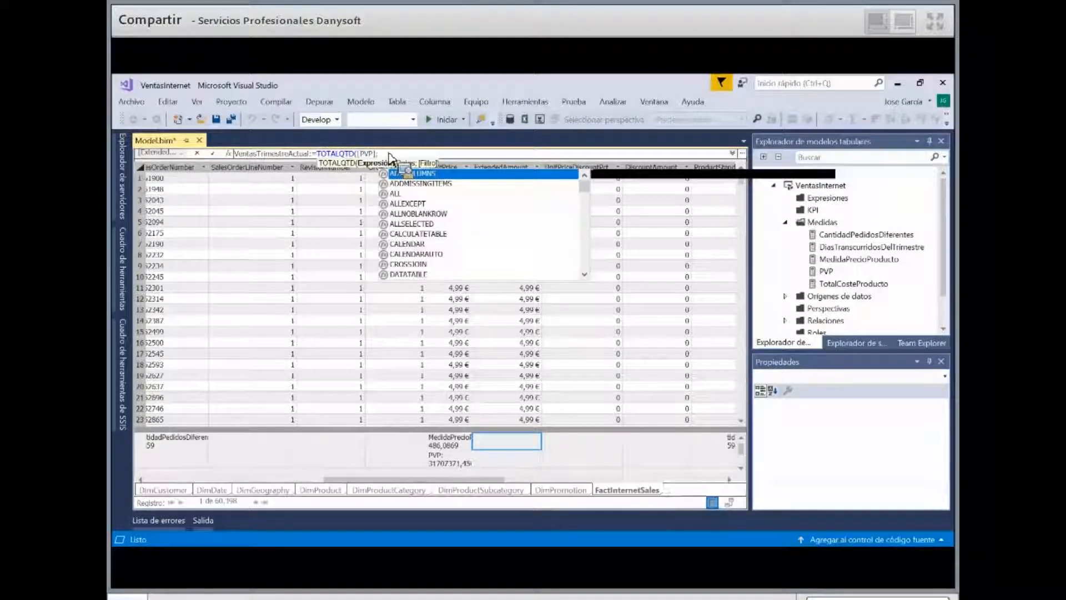
{"action": "type", "text": "dim"}
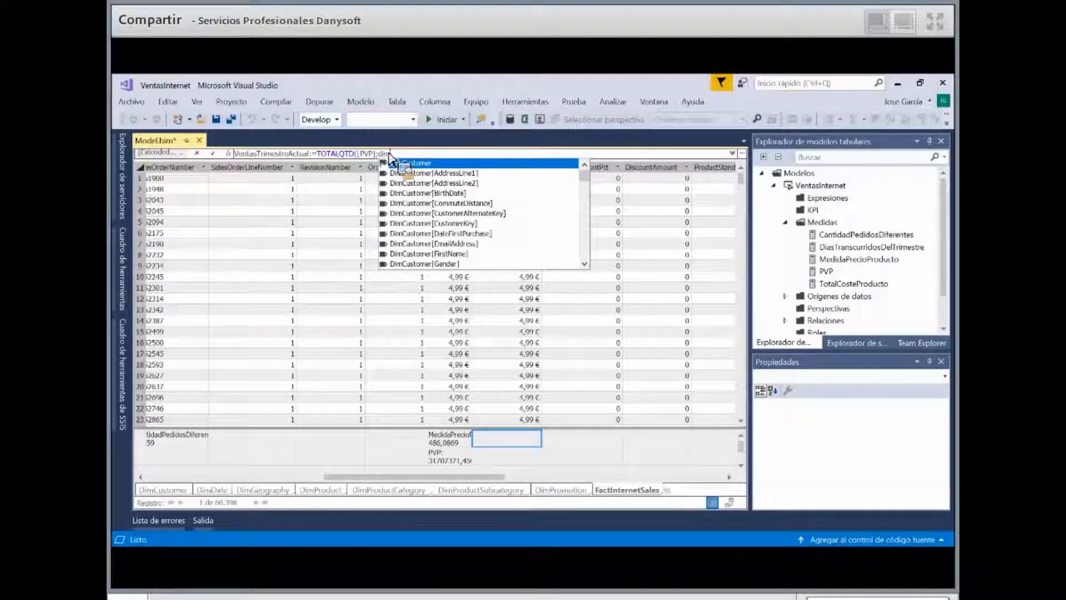
{"action": "key", "text": "Down"}
{"action": "key", "text": "Down"}
{"action": "key", "text": "Down"}
{"action": "type", "text": "d"}
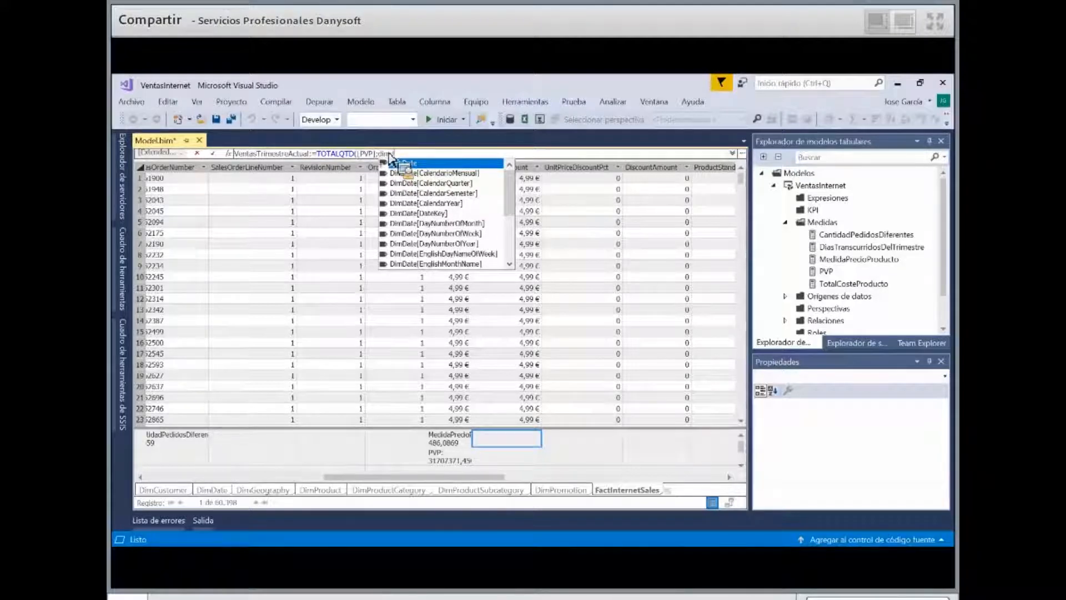
{"action": "key", "text": "Down"}
{"action": "key", "text": "Down"}
{"action": "key", "text": "Down"}
{"action": "key", "text": "Down"}
{"action": "key", "text": "Down"}
{"action": "key", "text": "Down"}
{"action": "key", "text": "Down"}
{"action": "key", "text": "Down"}
{"action": "key", "text": "Down"}
{"action": "key", "text": "Down"}
{"action": "key", "text": "Down"}
{"action": "key", "text": "Down"}
{"action": "key", "text": "Tab"}
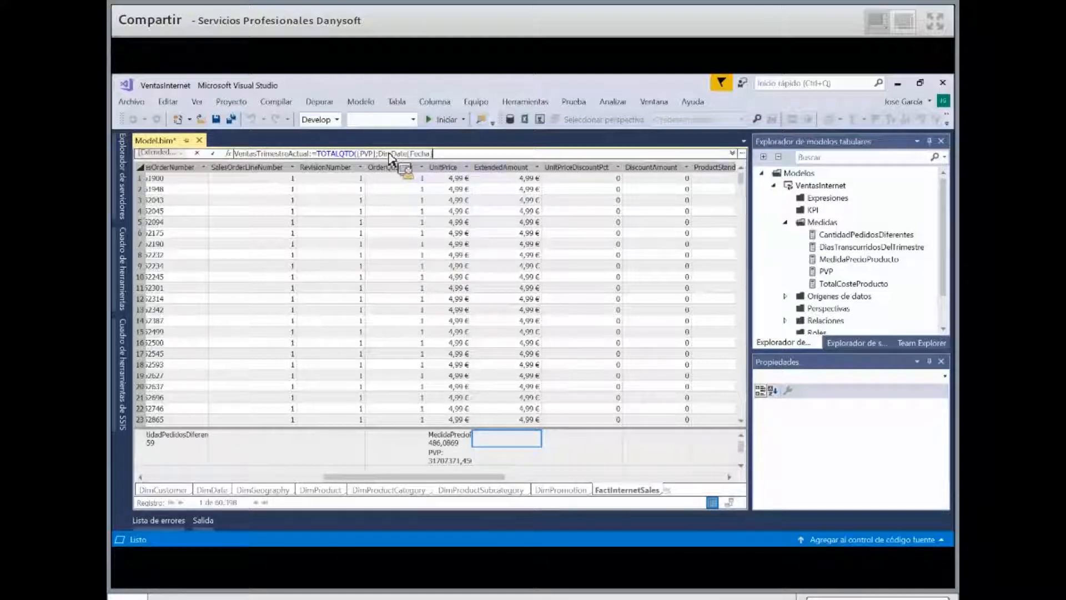
{"action": "type", "text": ")"}
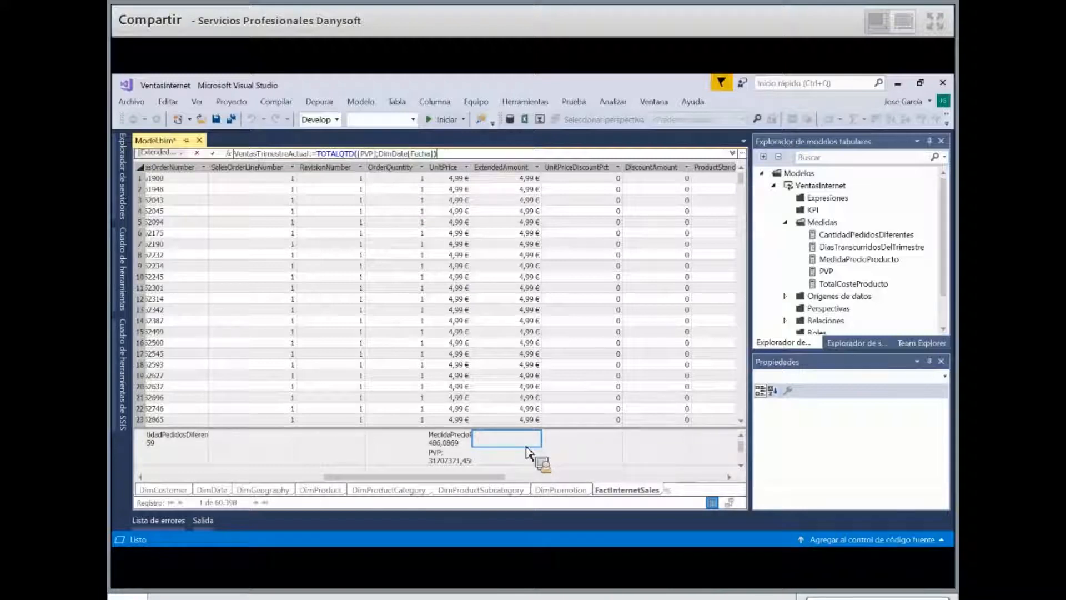
{"action": "key", "text": "Return"}
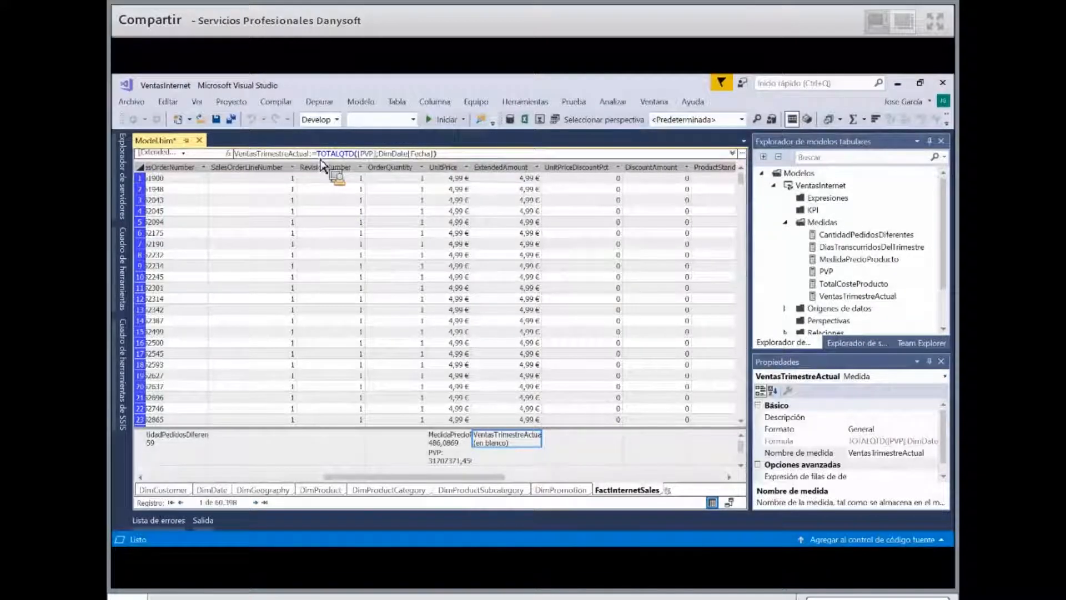
Start a measure named VentasTrimestrePrevio in the cell below VentasTrimestreActual, with CALCULATE over the [PVP] measure
{"action": "key", "text": "Down"}
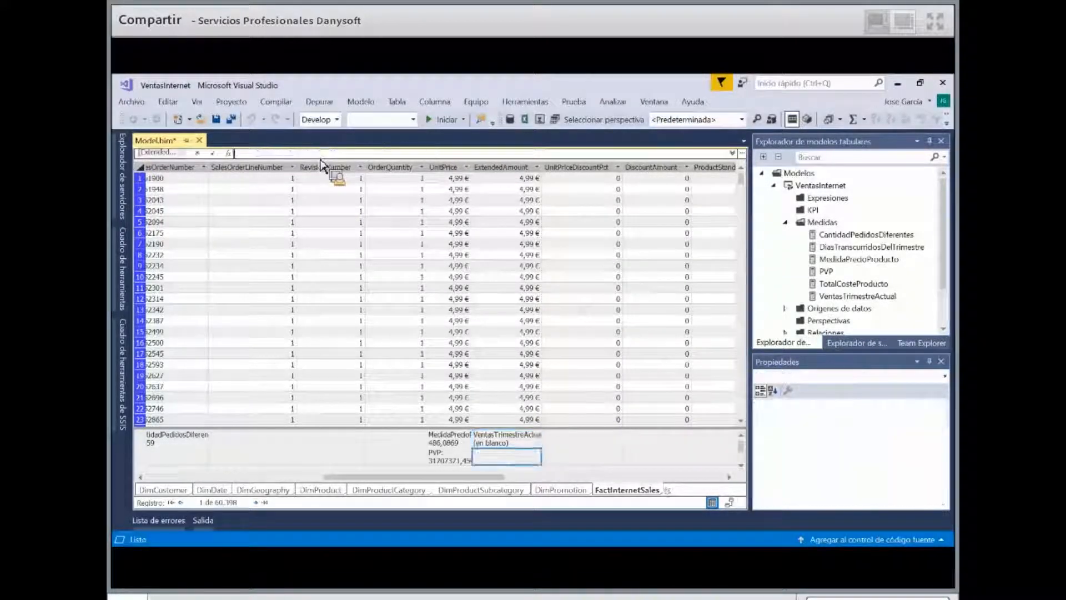
{"action": "type", "text": "VentasTrimestre"}
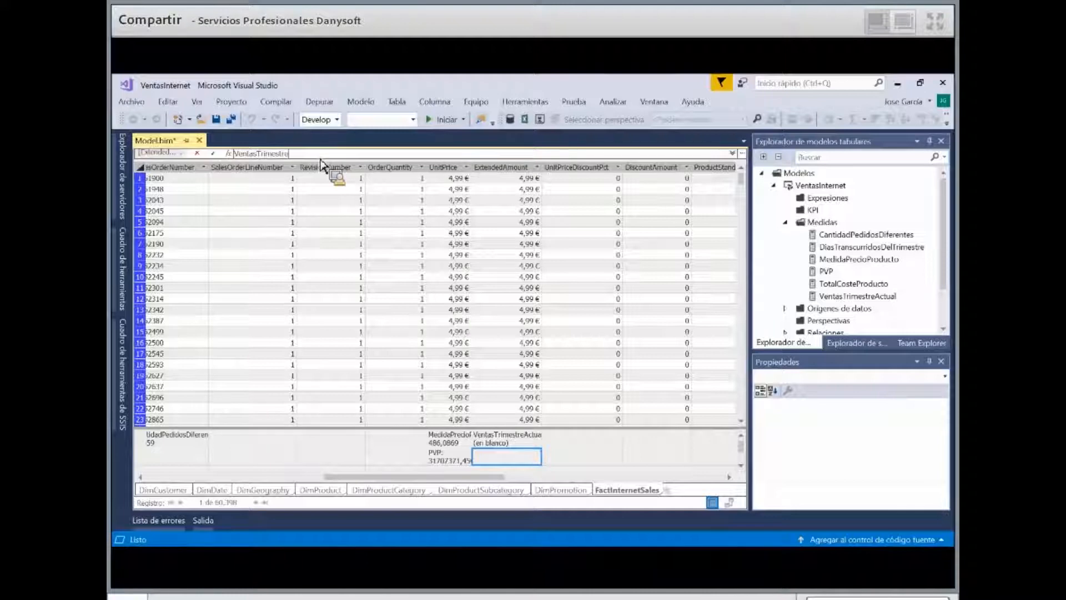
{"action": "type", "text": "Previo:"}
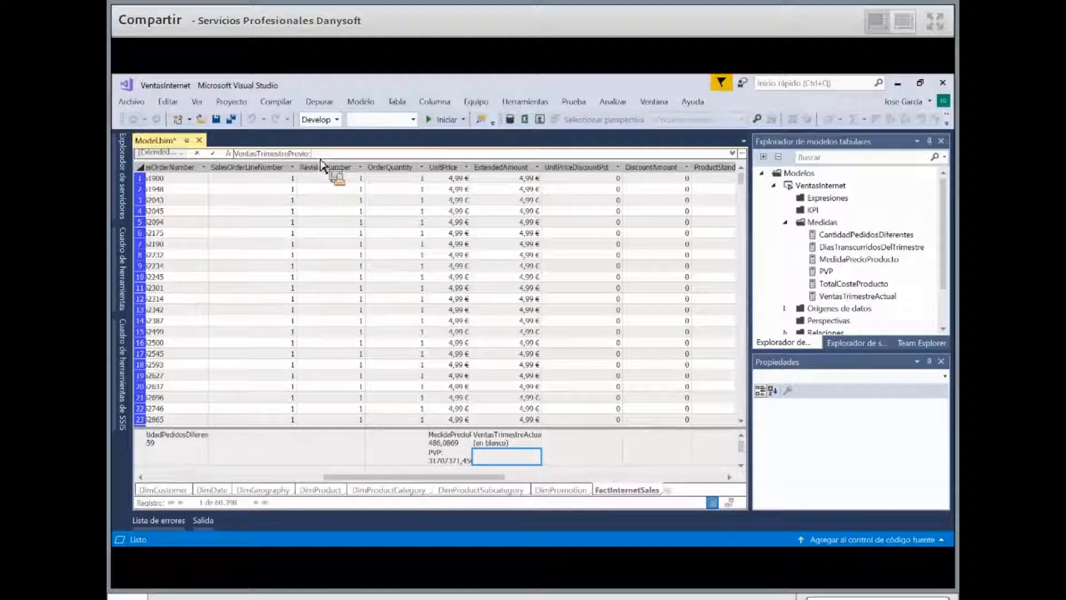
{"action": "type", "text": "="}
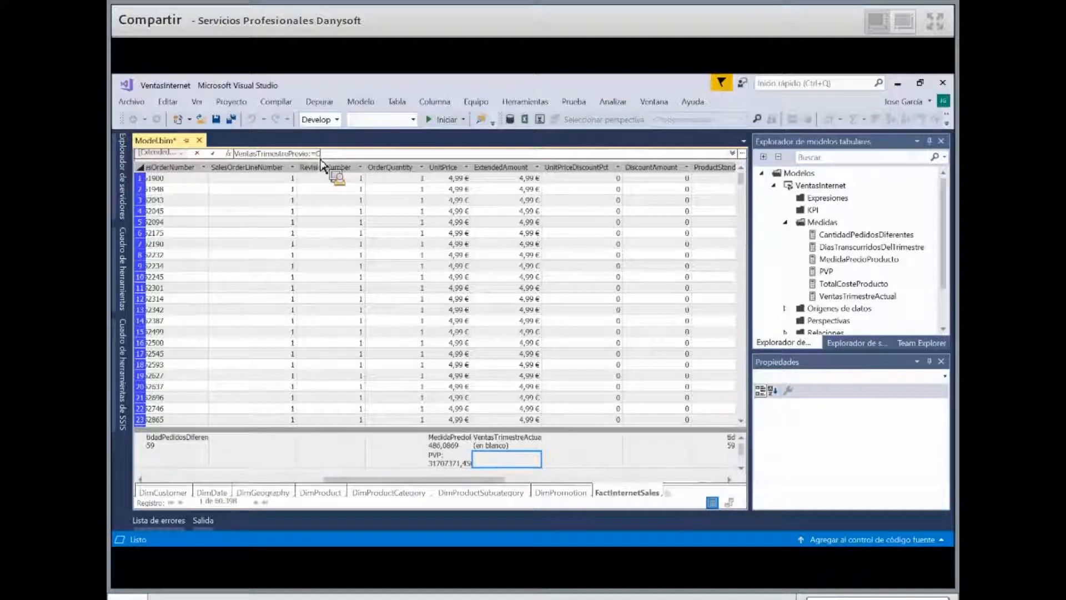
{"action": "type", "text": "CALCULATE("}
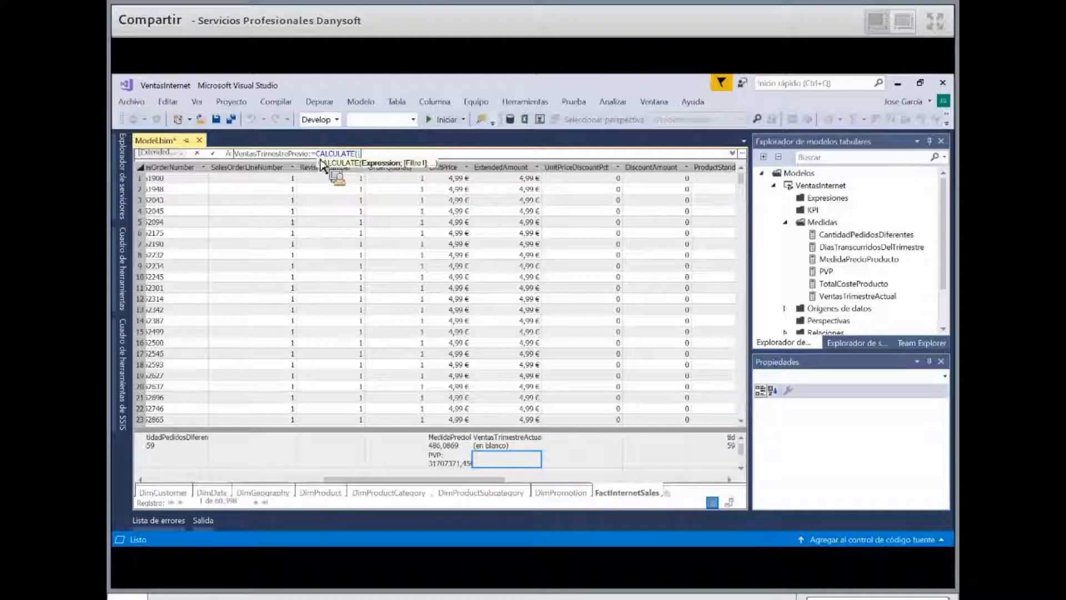
{"action": "type", "text": "[P"}
{"action": "key", "text": "Tab"}
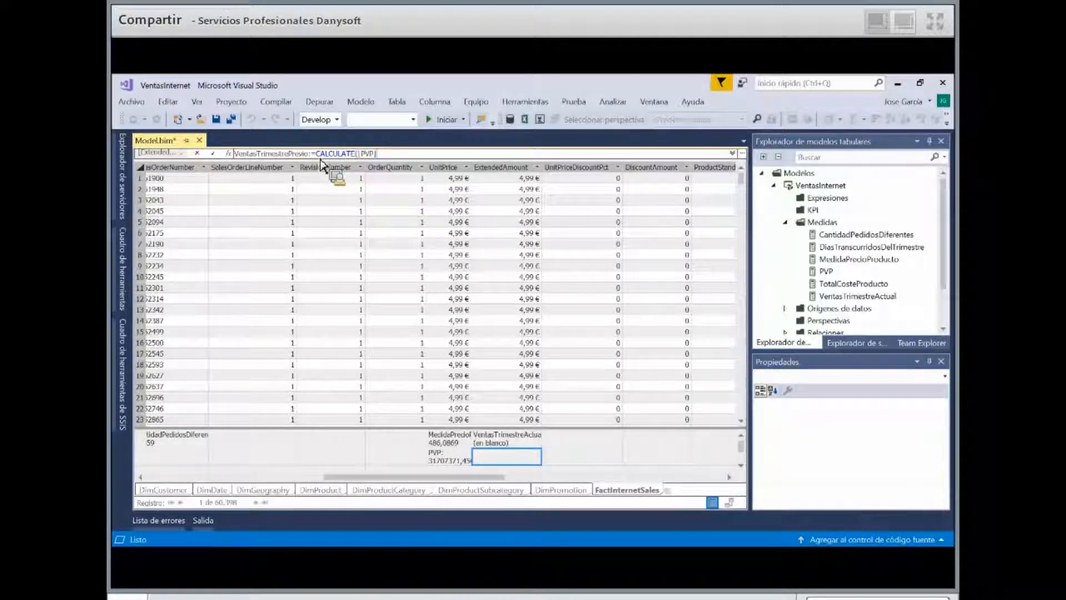
Add the PREVIOUSQUARTER function as the filter argument of CALCULATE in the VentasTrimestrePrevio formula
{"action": "type", "text": ";pr"}
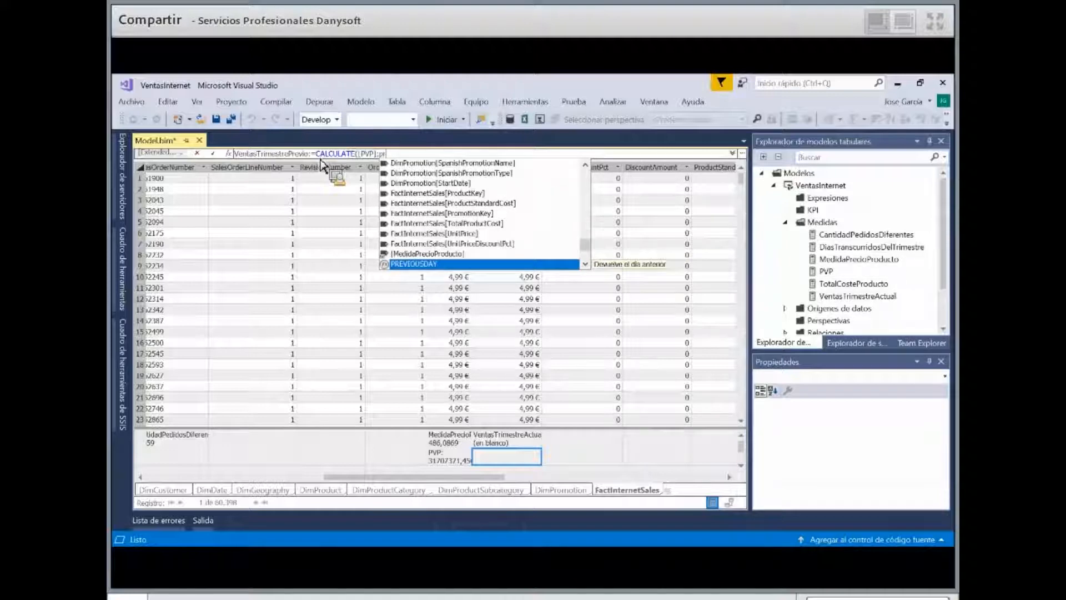
{"action": "type", "text": "e"}
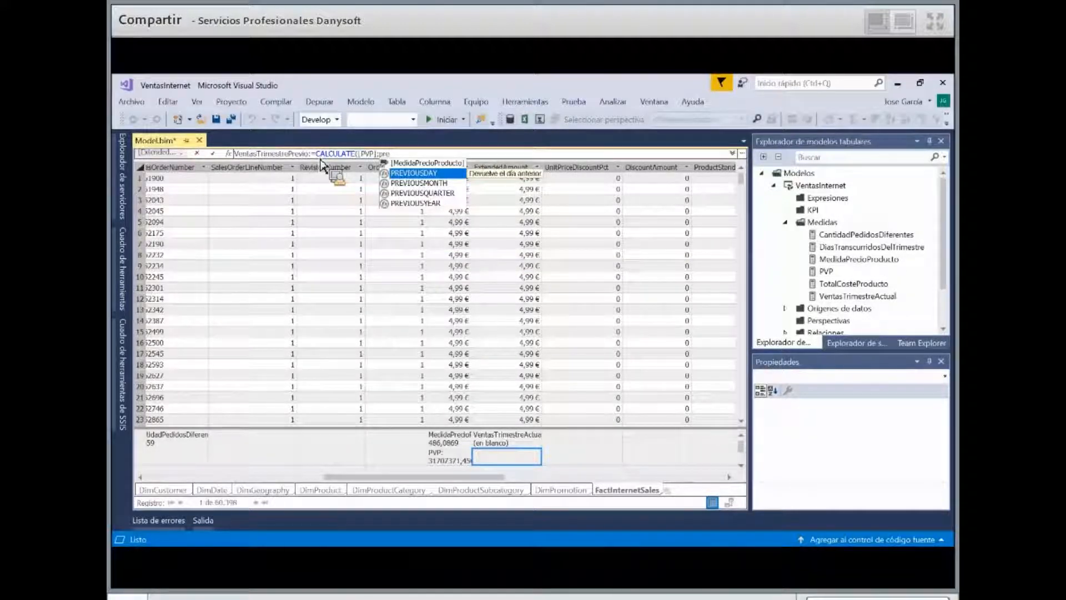
{"action": "key", "text": "Down"}
{"action": "key", "text": "Down"}
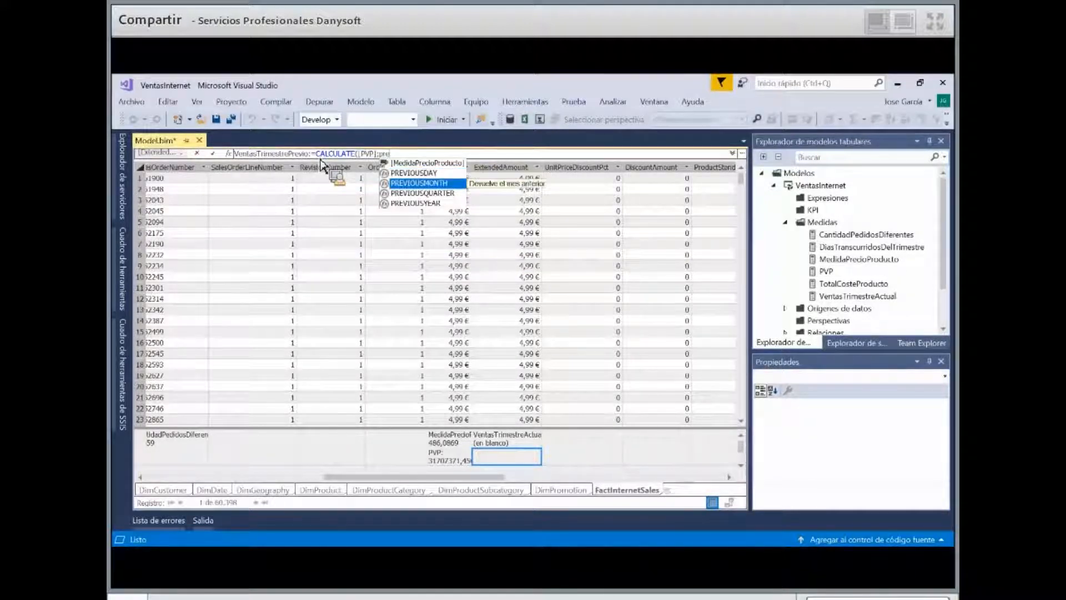
{"action": "key", "text": "Tab"}
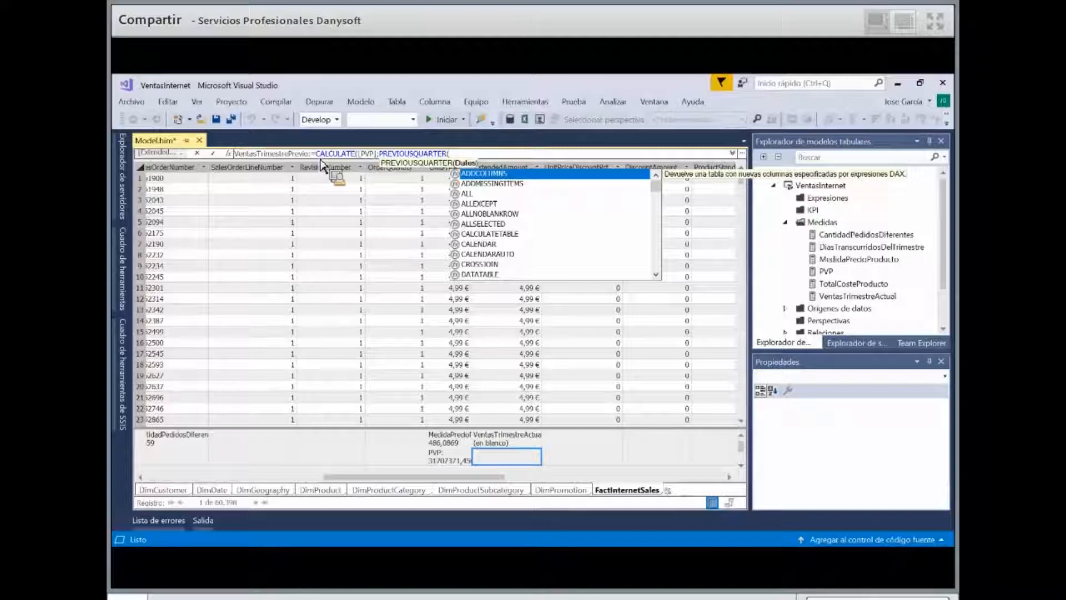
Use DimDate[Fecha] as the PREVIOUSQUARTER dates, close both functions, commit VentasTrimestrePrevio and select its cell
{"action": "type", "text": "dim"}
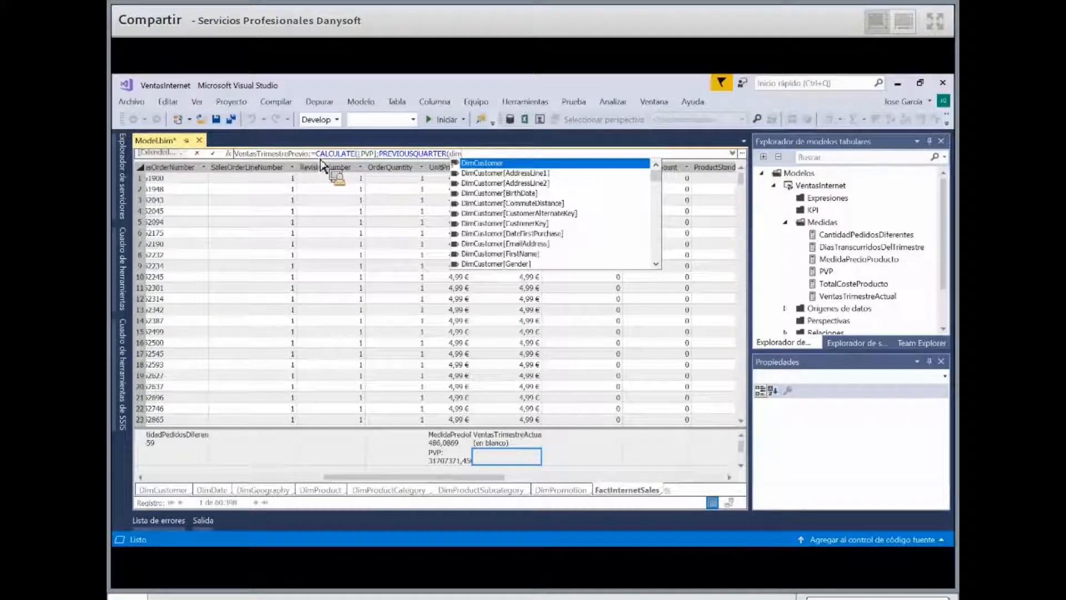
{"action": "type", "text": "d"}
{"action": "key", "text": "Down"}
{"action": "key", "text": "Down"}
{"action": "key", "text": "Down"}
{"action": "key", "text": "Down"}
{"action": "key", "text": "Down"}
{"action": "key", "text": "Down"}
{"action": "key", "text": "Down"}
{"action": "key", "text": "Down"}
{"action": "key", "text": "Down"}
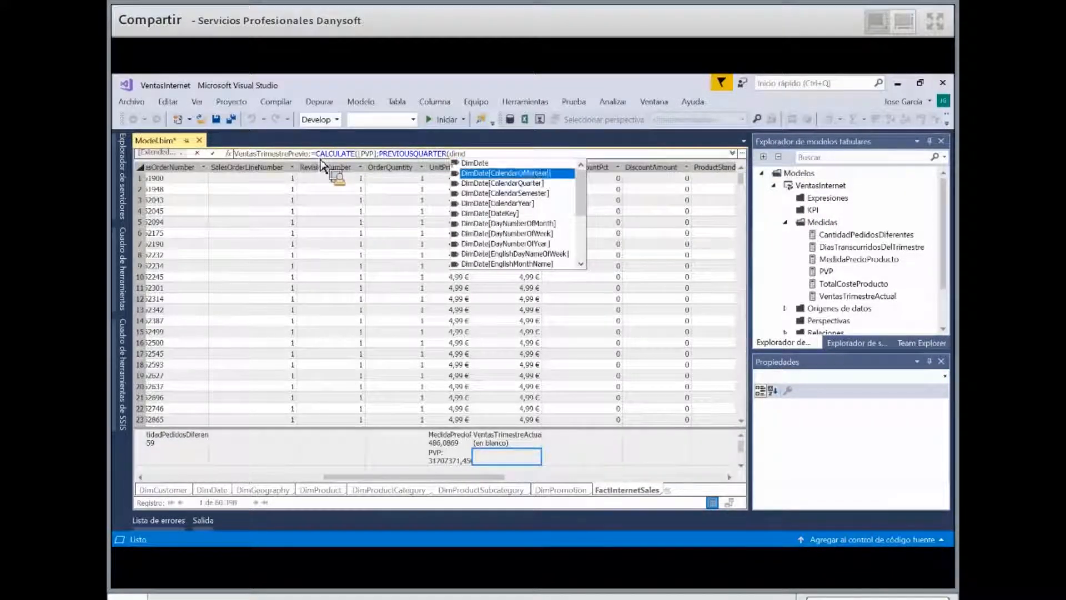
{"action": "key", "text": "Down"}
{"action": "key", "text": "Down"}
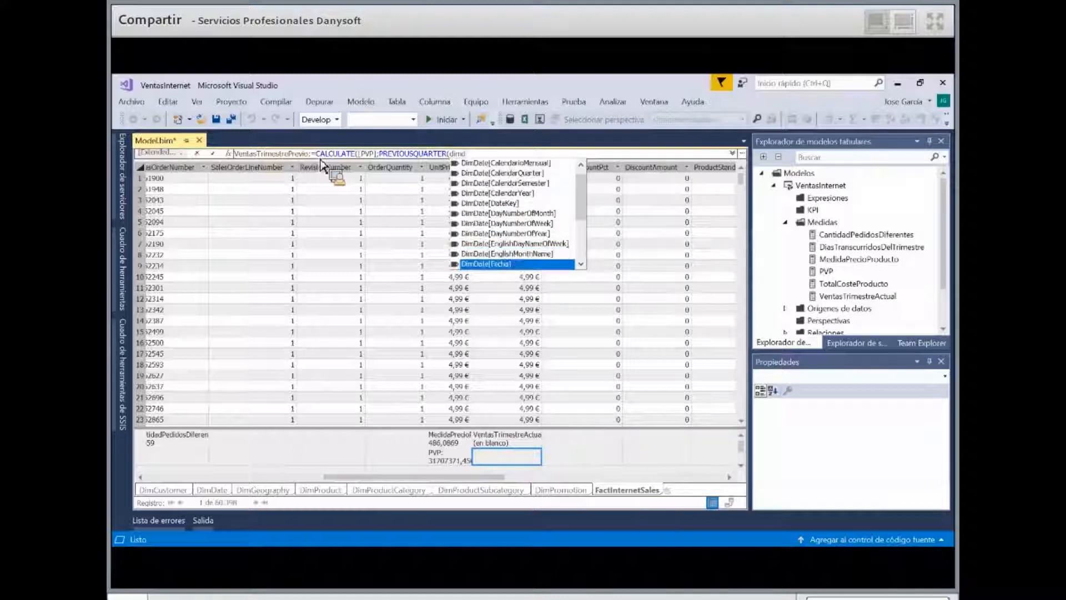
{"action": "key", "text": "Tab"}
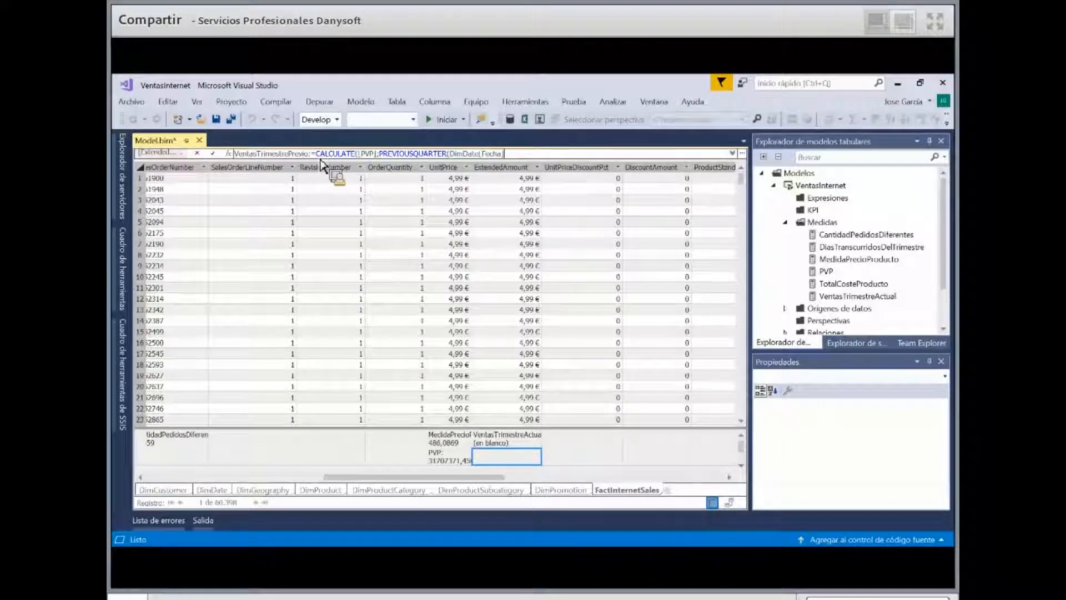
{"action": "type", "text": ")"}
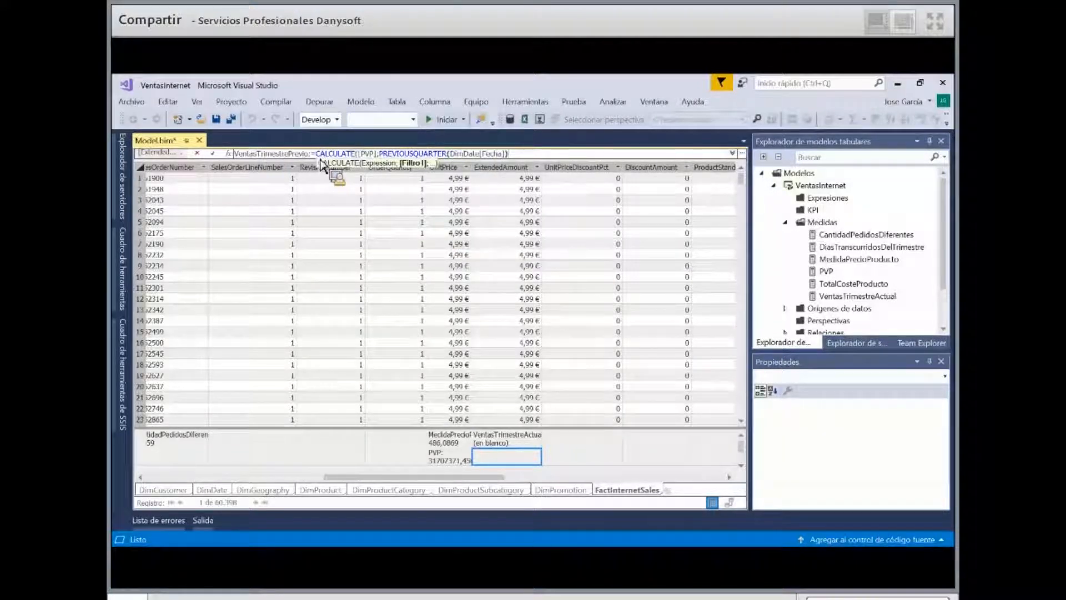
{"action": "type", "text": ")"}
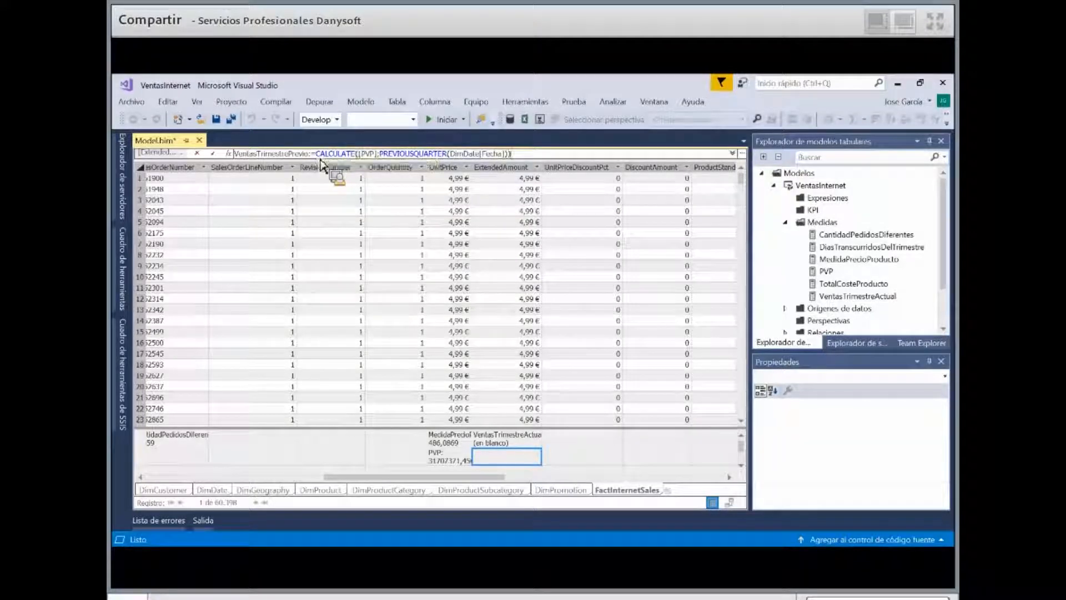
{"action": "key", "text": "Return"}
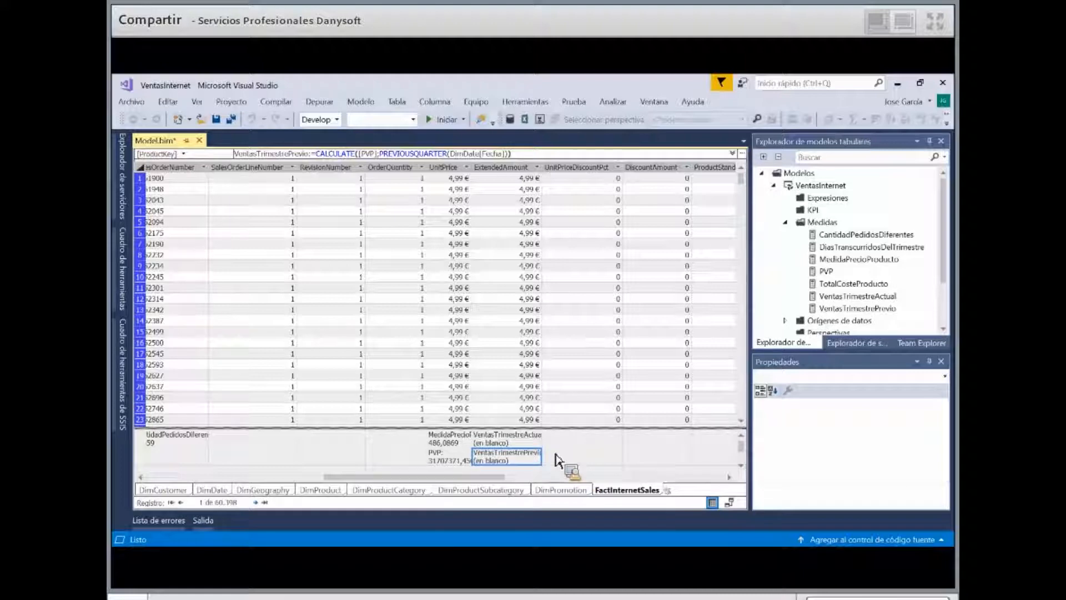
{"action": "left_click", "coordinate": [535, 459]}
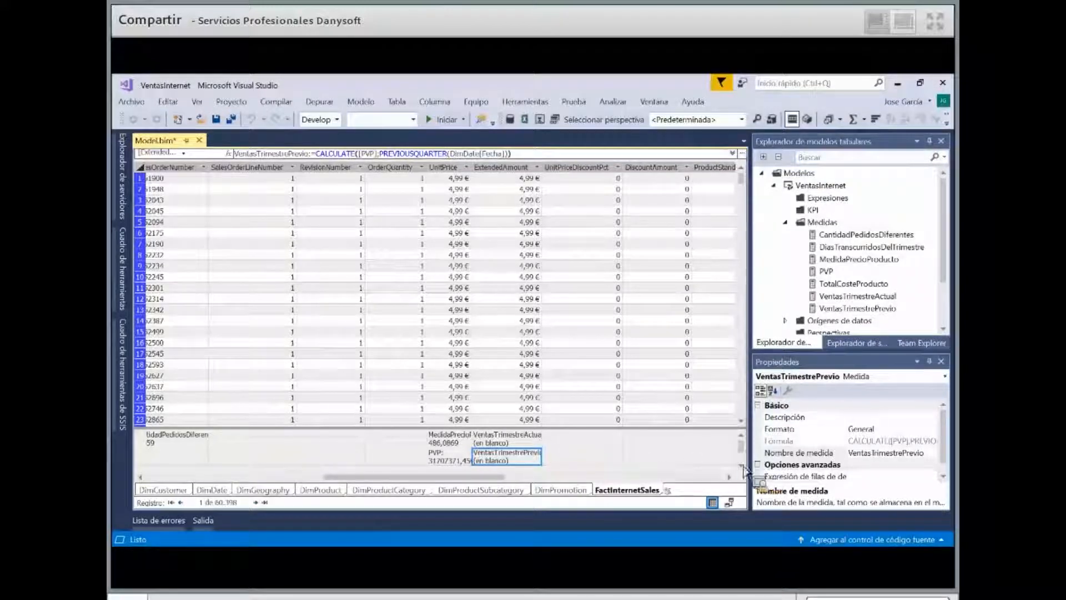
Start a measure named VentasTrimestreActualRendimeinto in the cell beside VentasTrimestreActual, using the DIVIDE function
{"action": "left_click", "coordinate": [593, 443]}
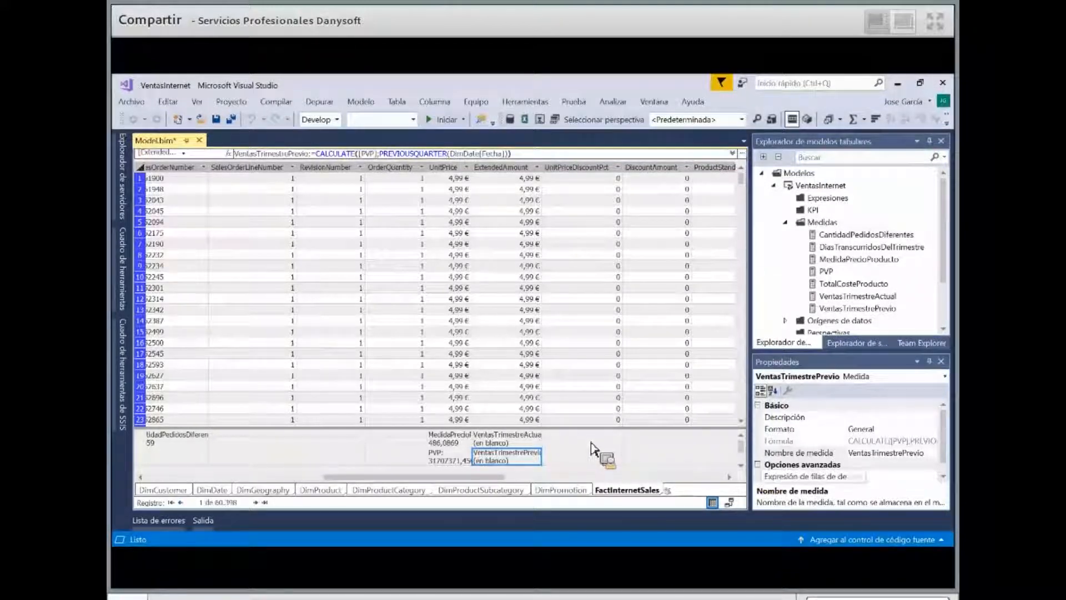
{"action": "left_click", "coordinate": [324, 158]}
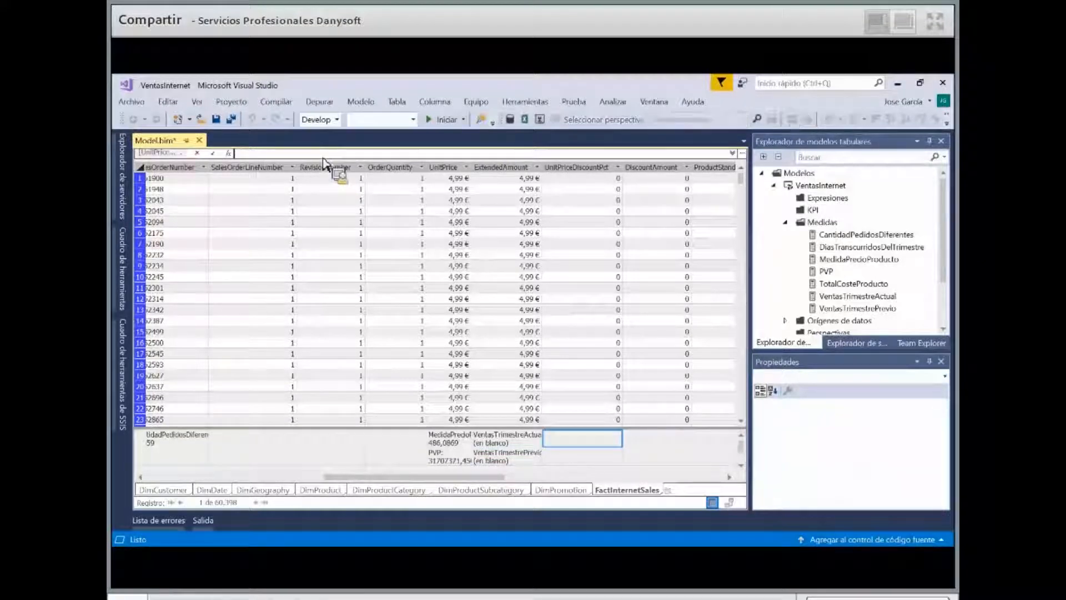
{"action": "type", "text": "Ventas"}
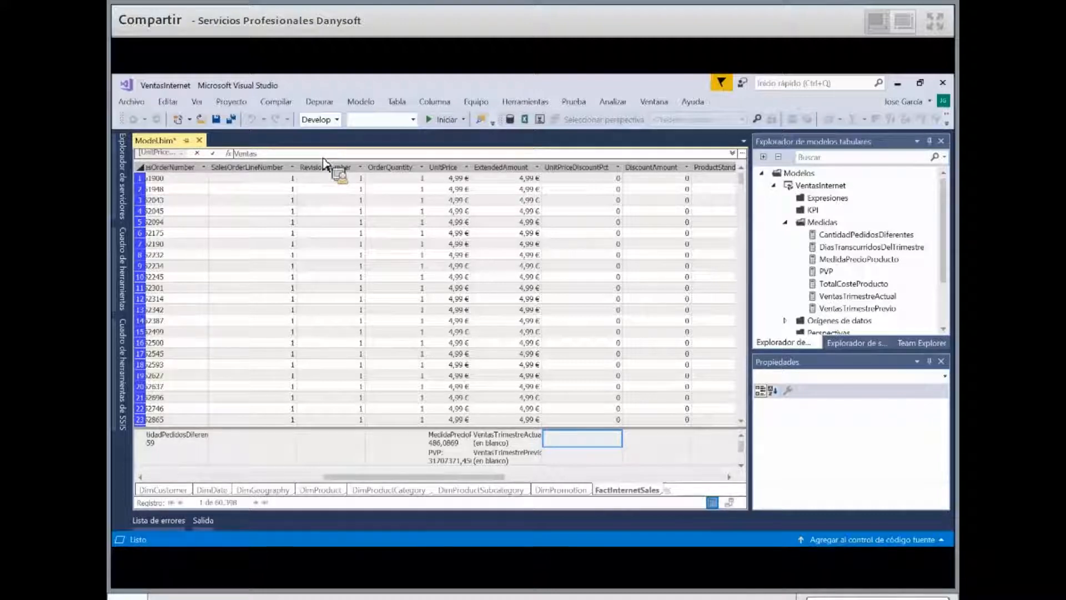
{"action": "type", "text": "TrimestreActualRendimeinto"}
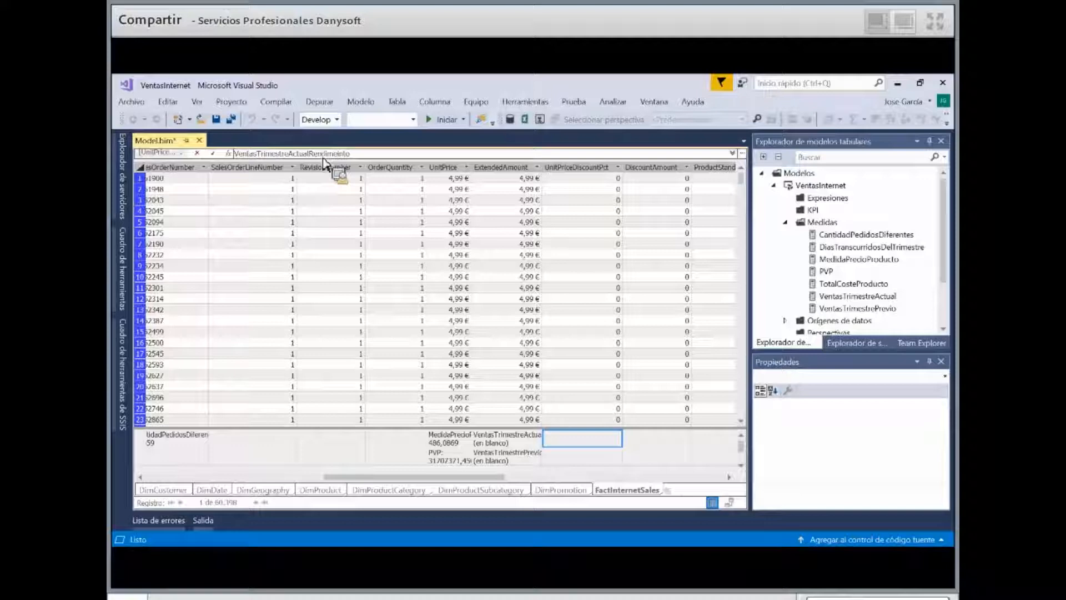
{"action": "type", "text": ":="}
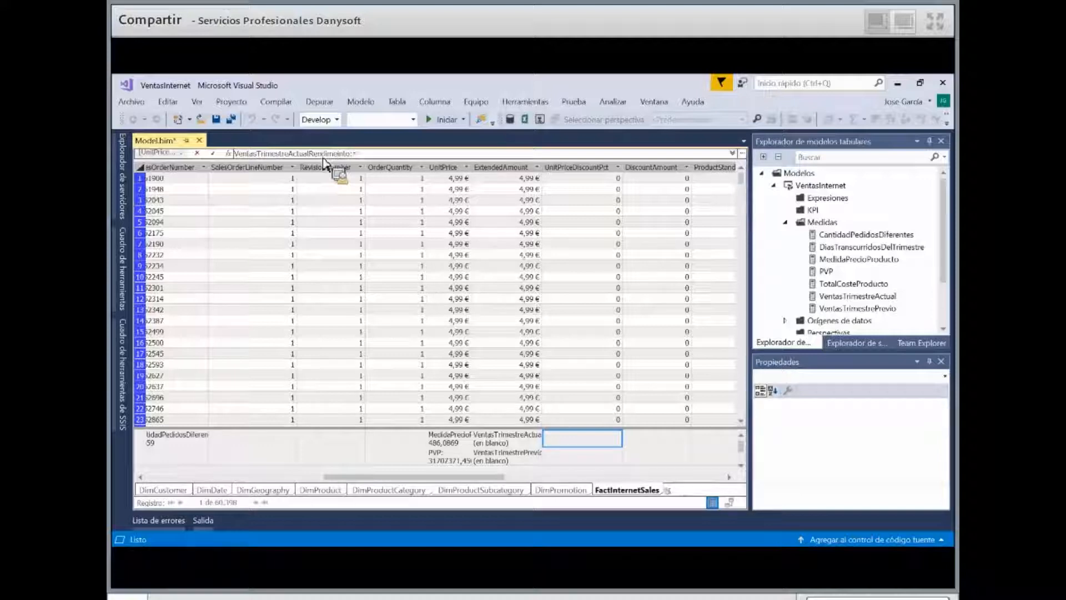
{"action": "type", "text": "DIVIDE("}
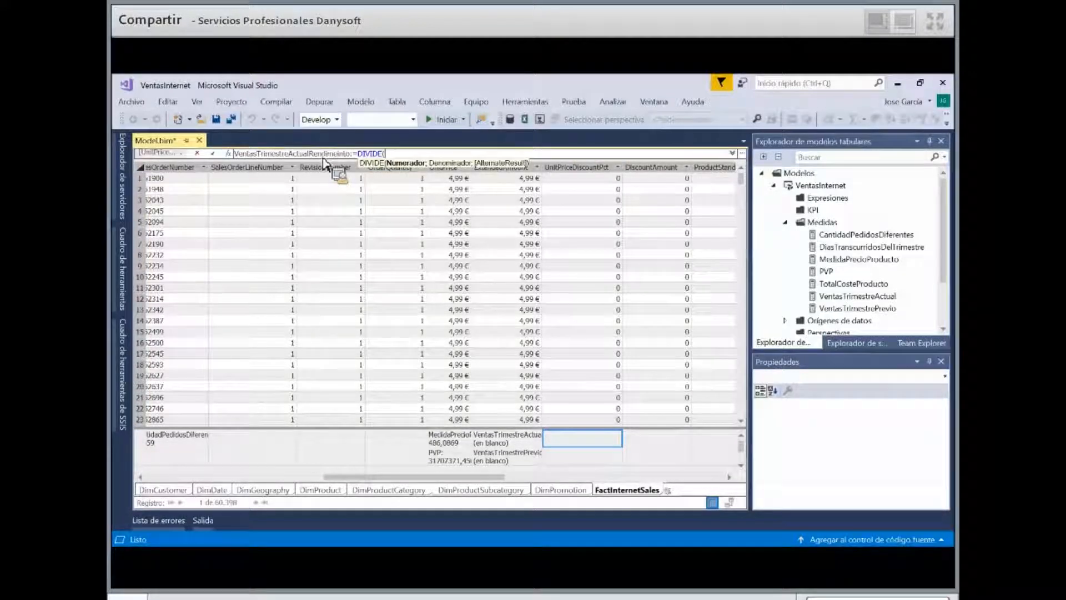
Enter [VentasTrimestreActual]/[VentasTrimestrePrevio] as the first argument of DIVIDE
{"action": "type", "text": "[V"}
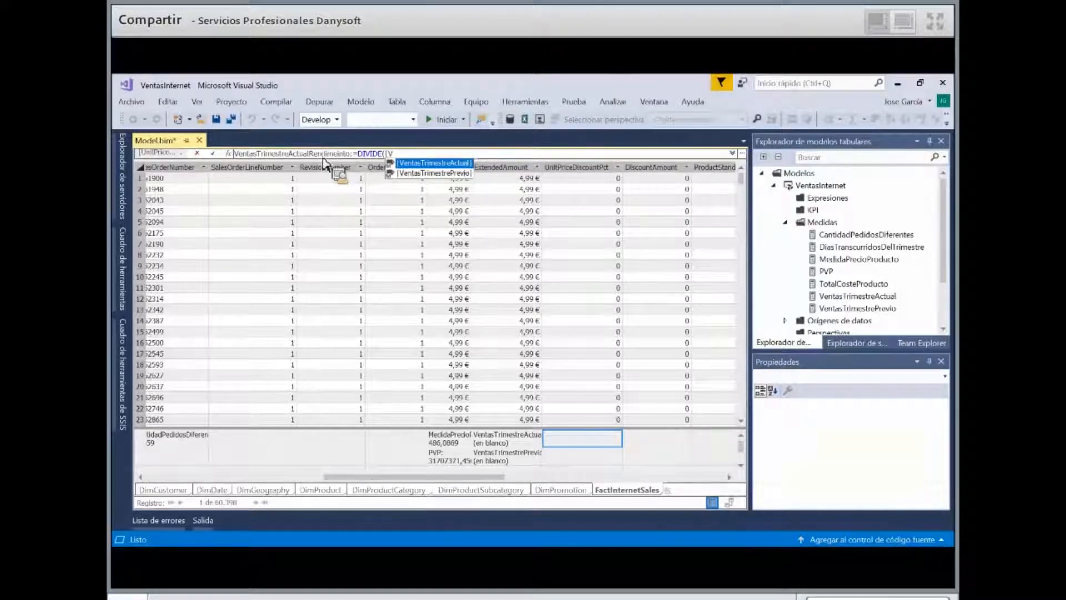
{"action": "key", "text": "Tab"}
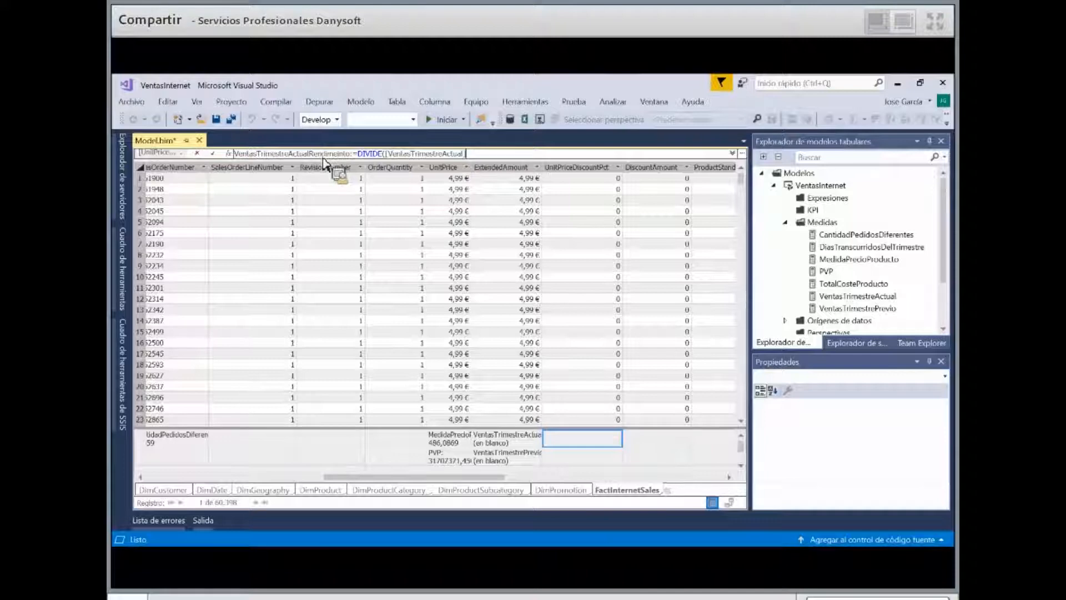
{"action": "type", "text": "/"}
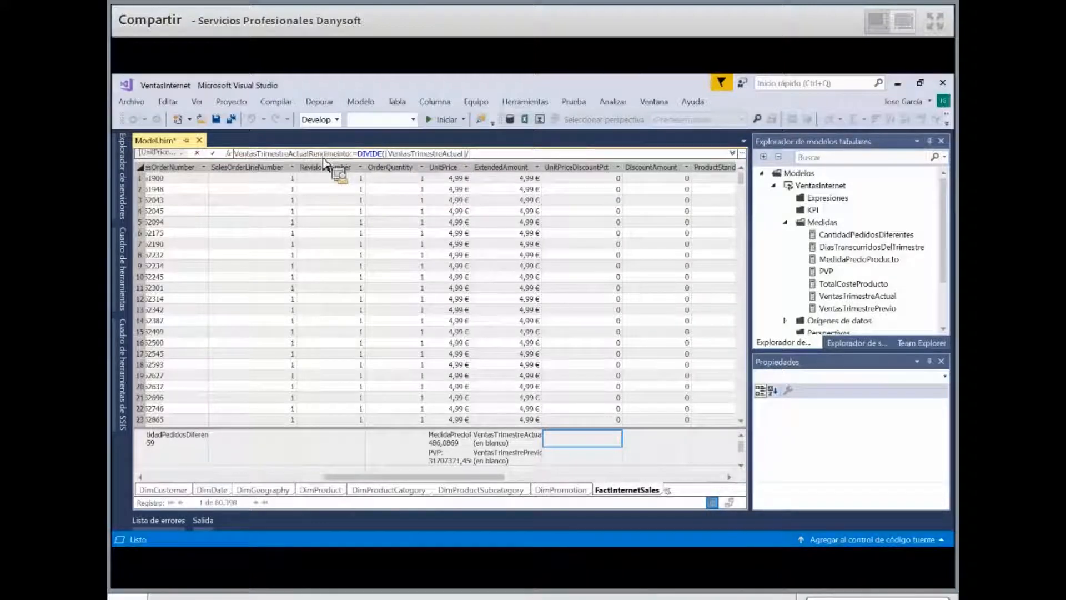
{"action": "type", "text": "[v"}
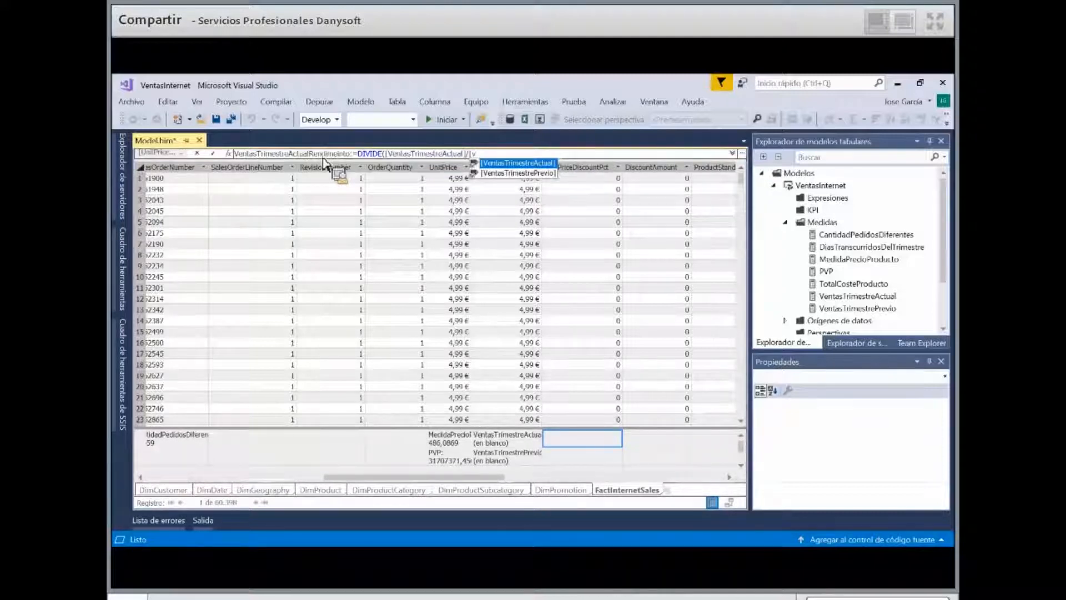
{"action": "key", "text": "Down"}
{"action": "key", "text": "Tab"}
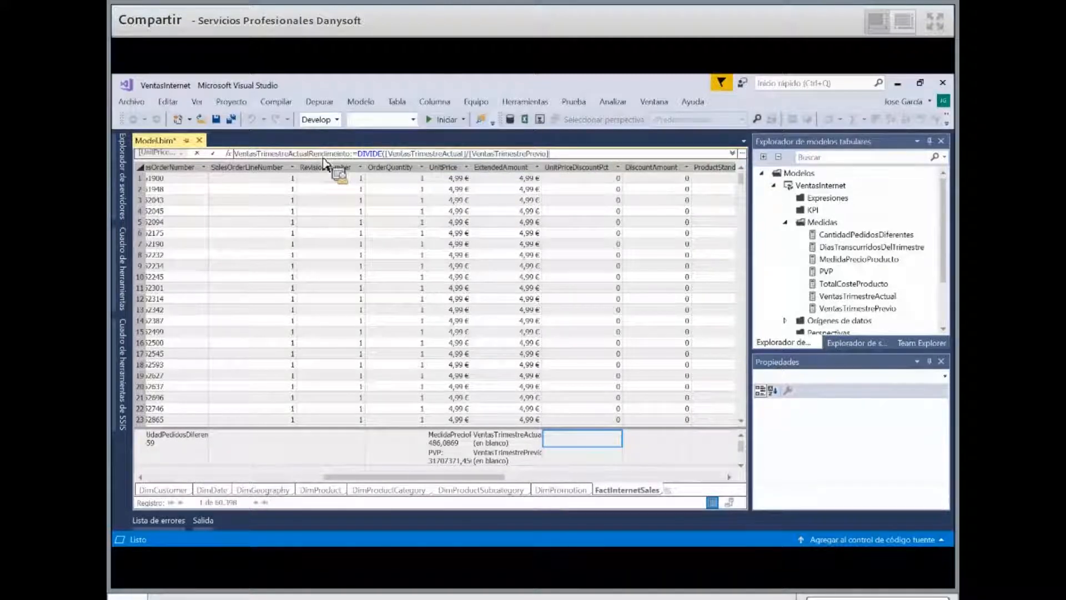
Add 0 as the next DIVIDE argument, close the function and commit the VentasTrimestreActualRendimeinto measure
{"action": "type", "text": ")"}
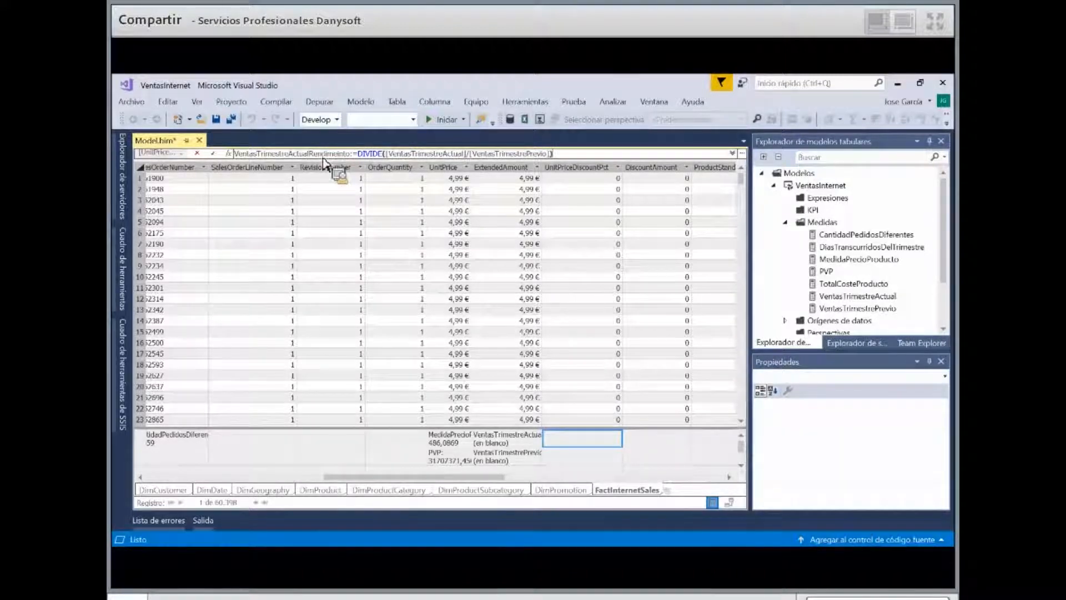
{"action": "key", "text": "Return"}
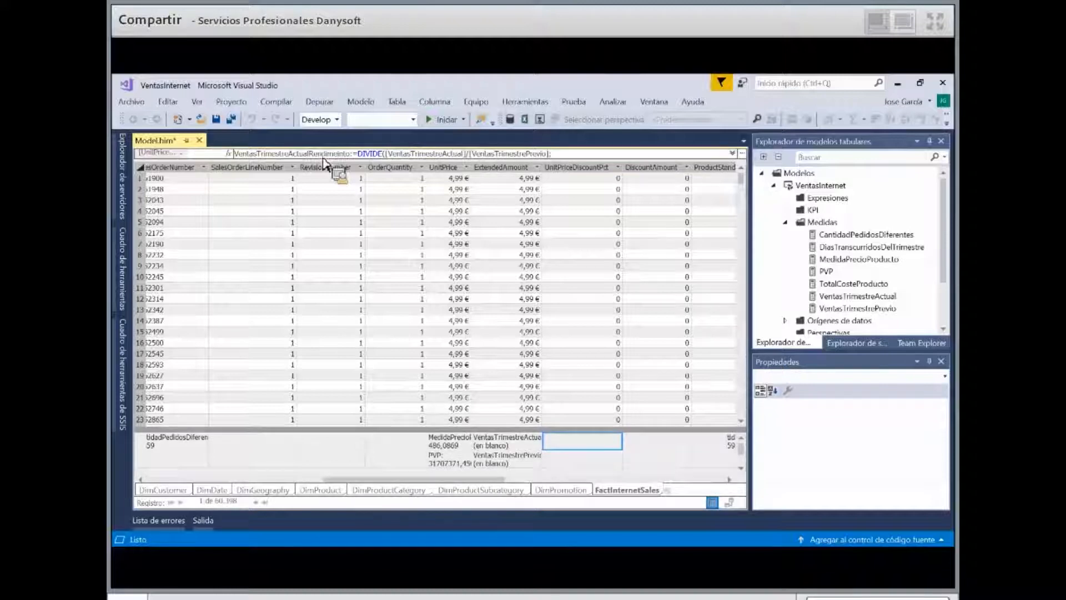
{"action": "type", "text": "0"}
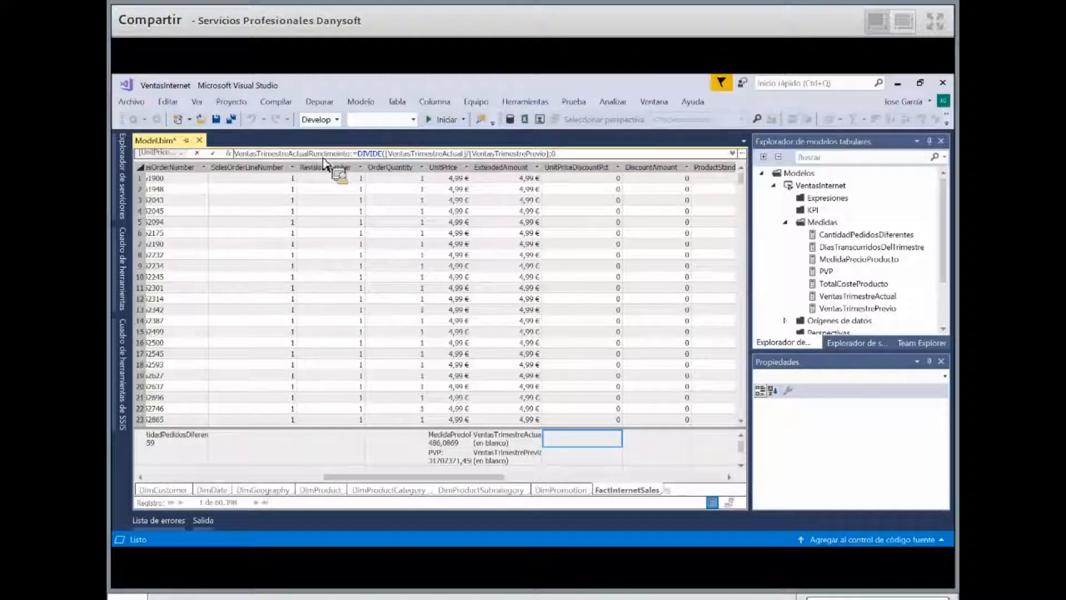
{"action": "type", "text": ")"}
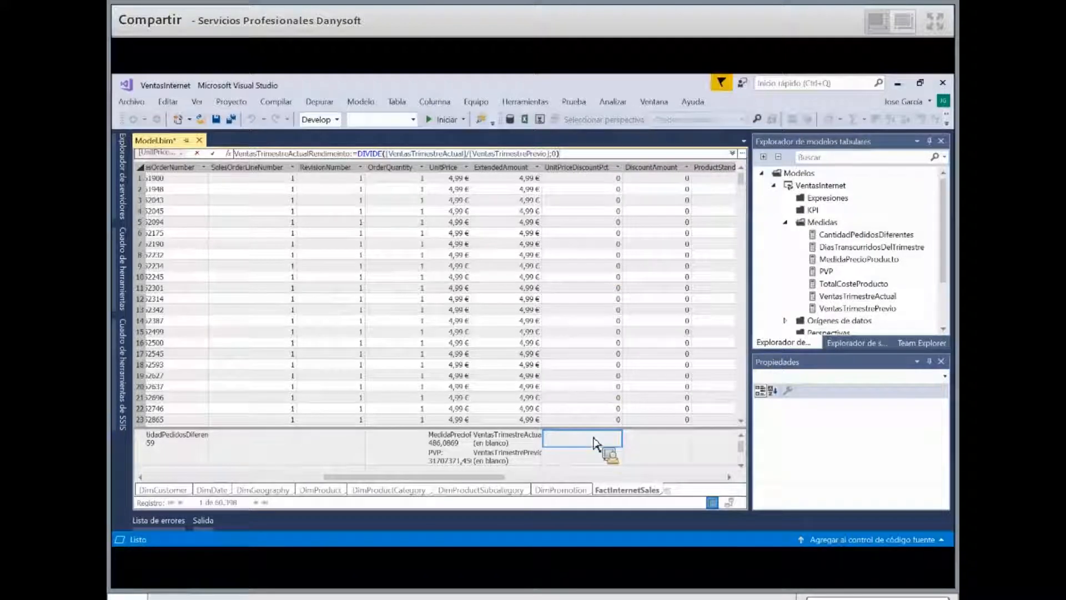
{"action": "key", "text": "Return"}
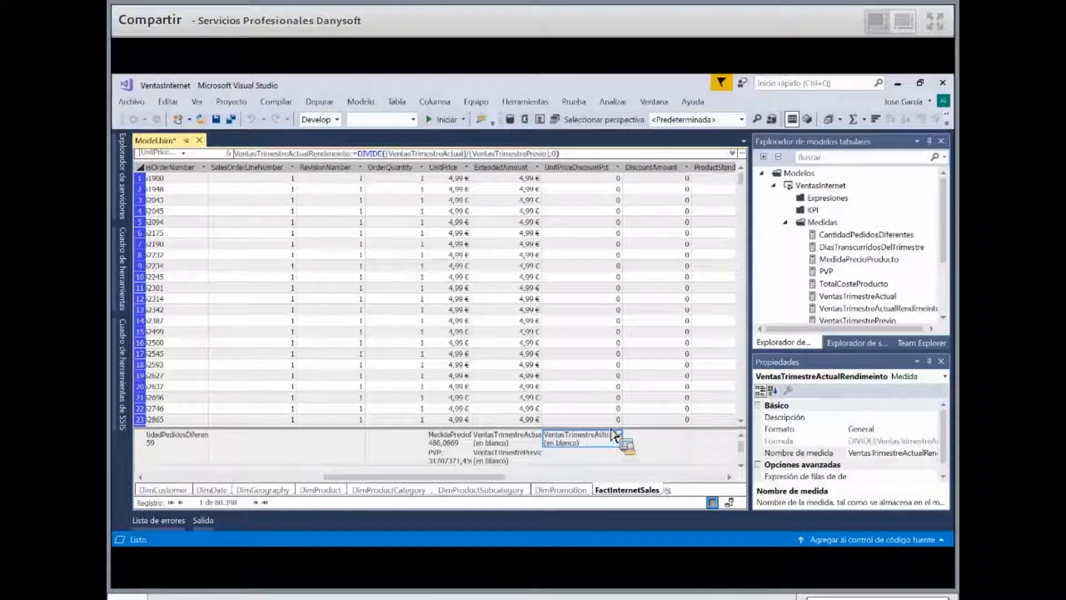
Create a KPI on VentasTrimestreActualRendimeinto with an absolute target of 1.1 and enter 1 and 1.07 as status thresholds
{"action": "right_click", "coordinate": [611, 432]}
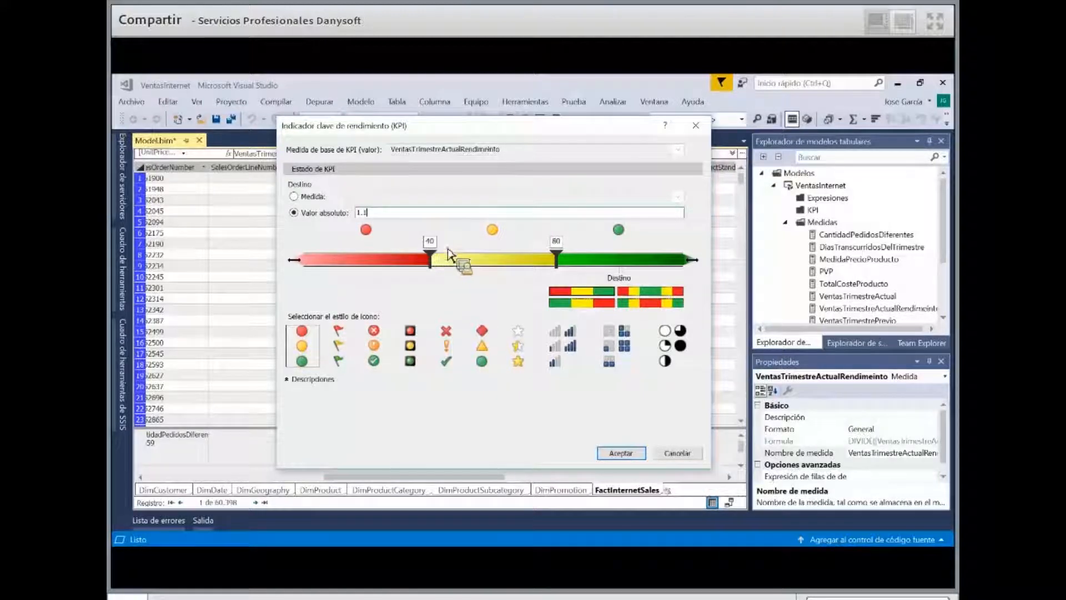
{"action": "left_click", "coordinate": [427, 246]}
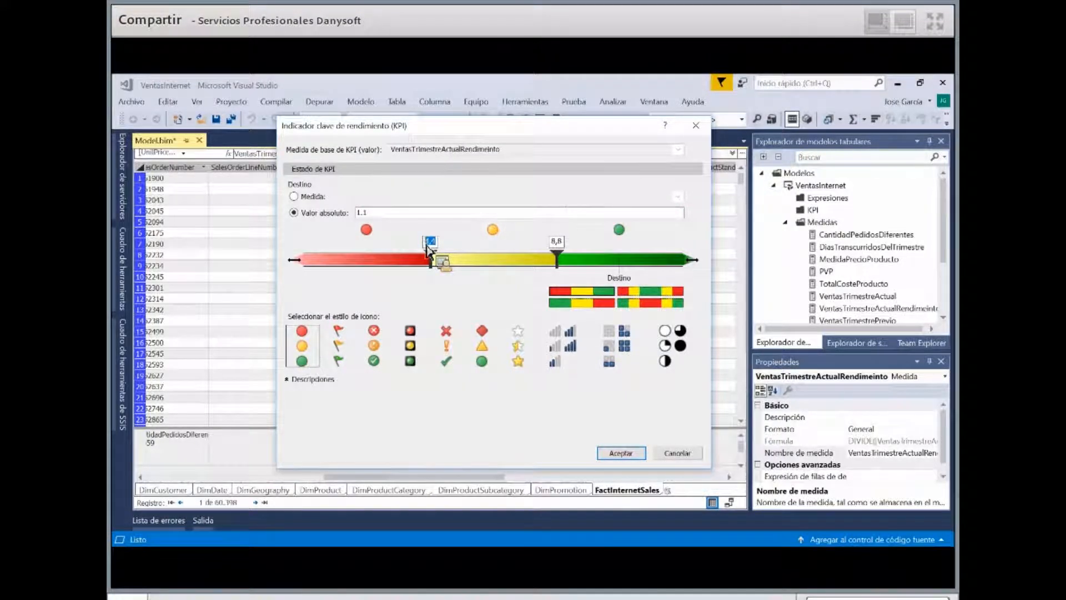
{"action": "type", "text": "1"}
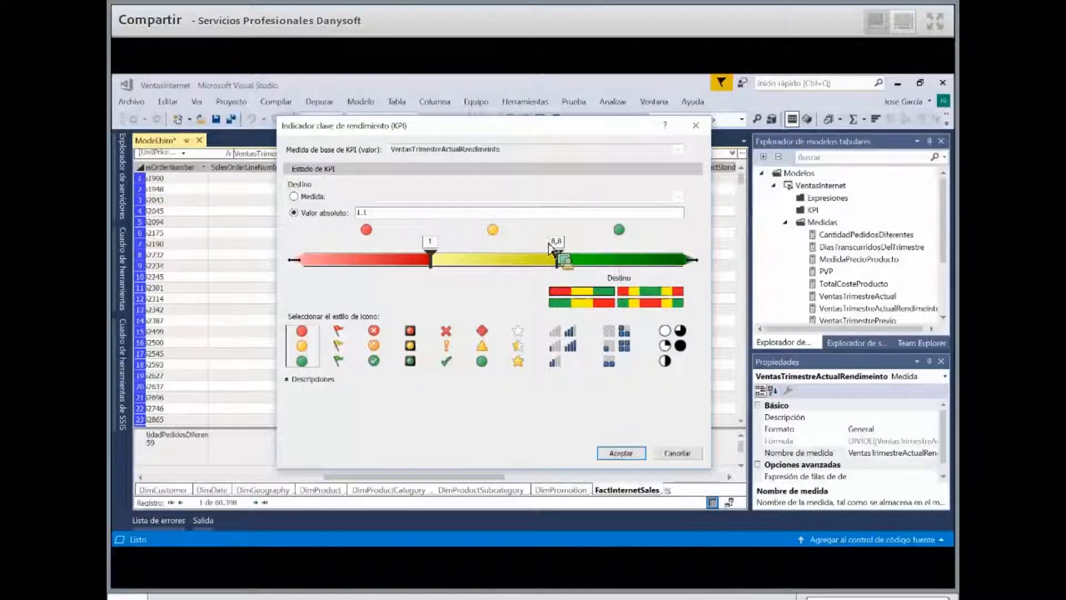
{"action": "left_click", "coordinate": [550, 244]}
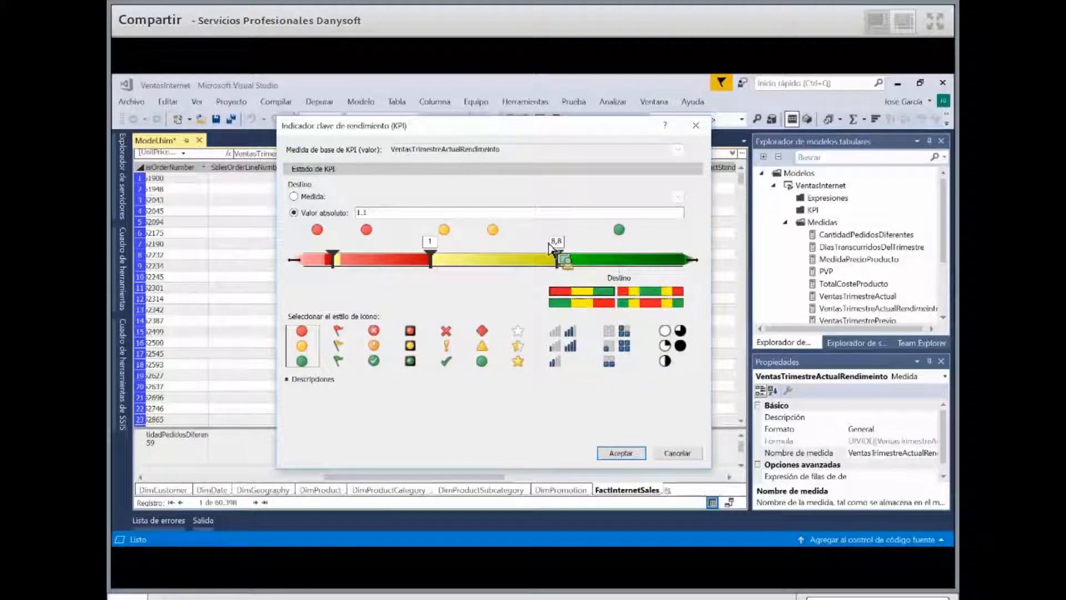
{"action": "type", "text": "1,07"}
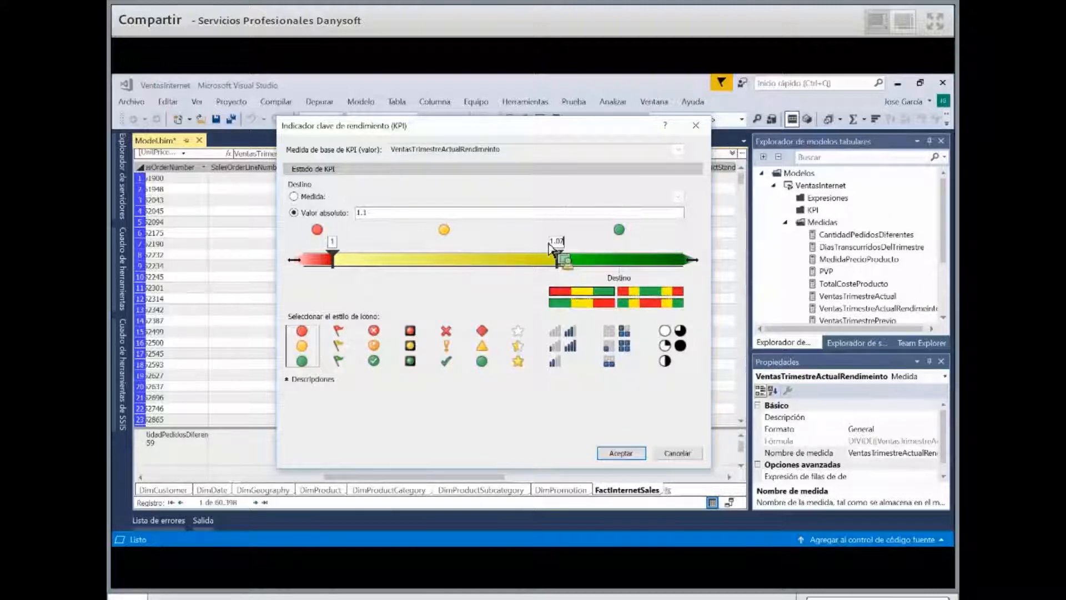
{"action": "key", "text": "Return"}
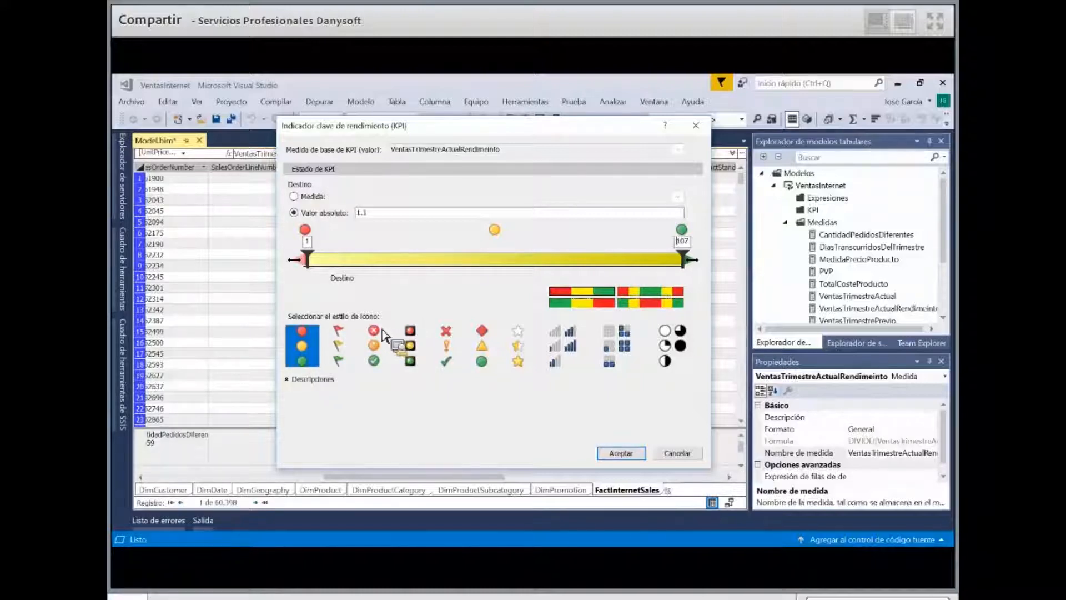
Choose the circled cross, exclamation and check mark icon style and correct the KPI's absolute target to 1,1
{"action": "left_click", "coordinate": [379, 353]}
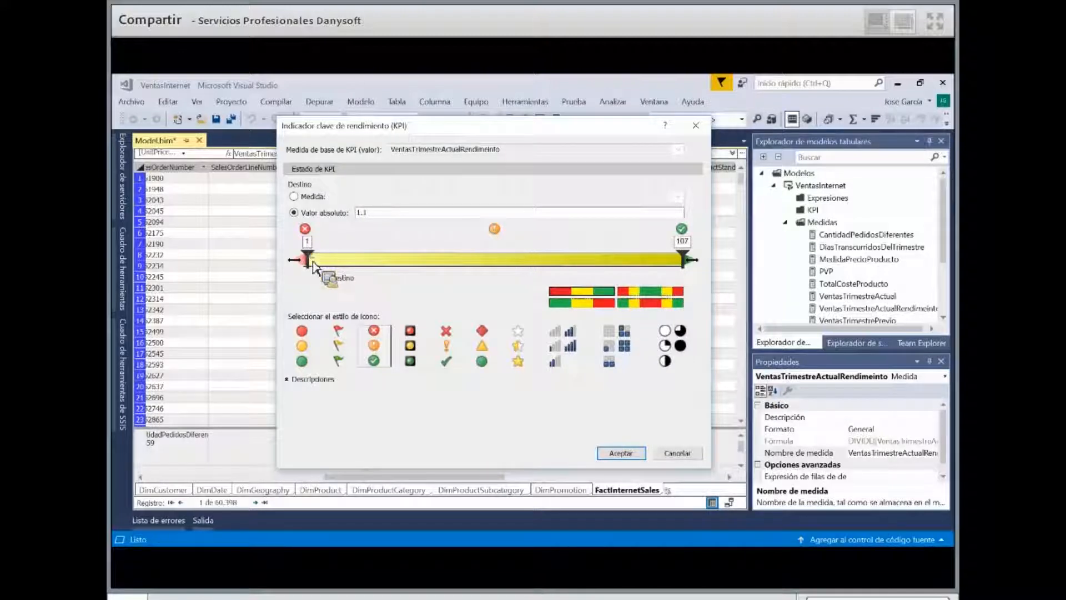
{"action": "type", "text": ",07"}
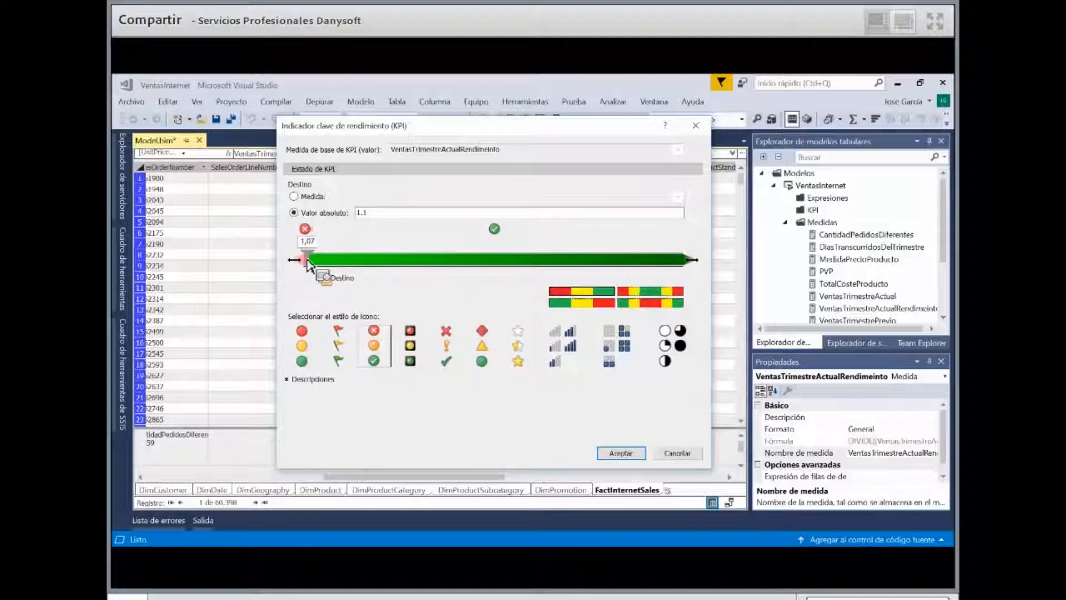
{"action": "left_click", "coordinate": [374, 215]}
{"action": "key", "text": "BackSpace"}
{"action": "key", "text": "BackSpace"}
{"action": "type", "text": ",1001"}
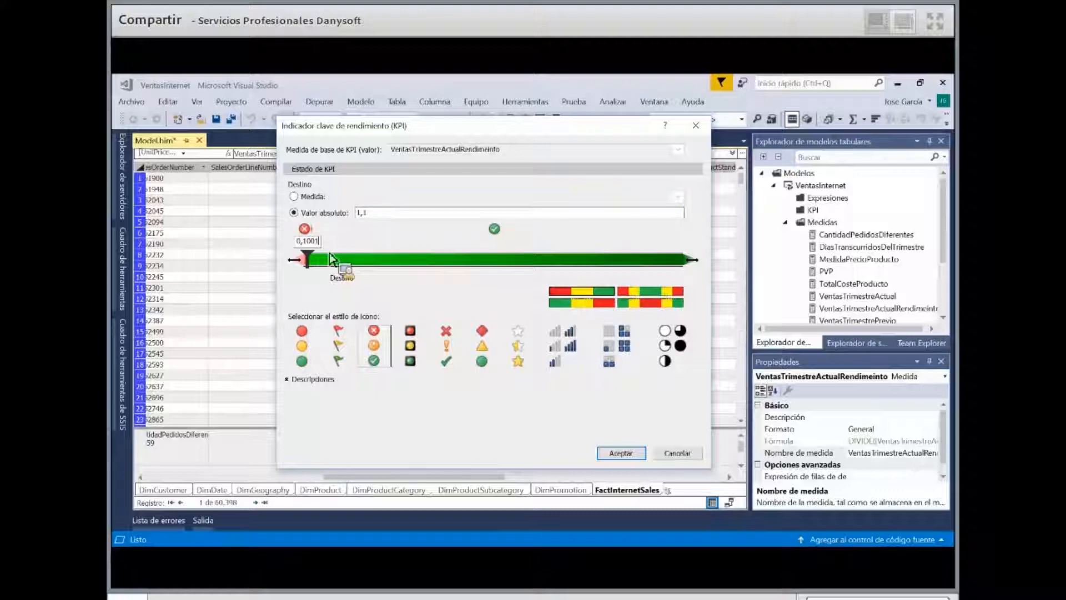
Correct the KPI status thresholds to 1 for the lower limit and 1,07 for the upper limit
{"action": "key", "text": "BackSpace"}
{"action": "key", "text": "BackSpace"}
{"action": "key", "text": "BackSpace"}
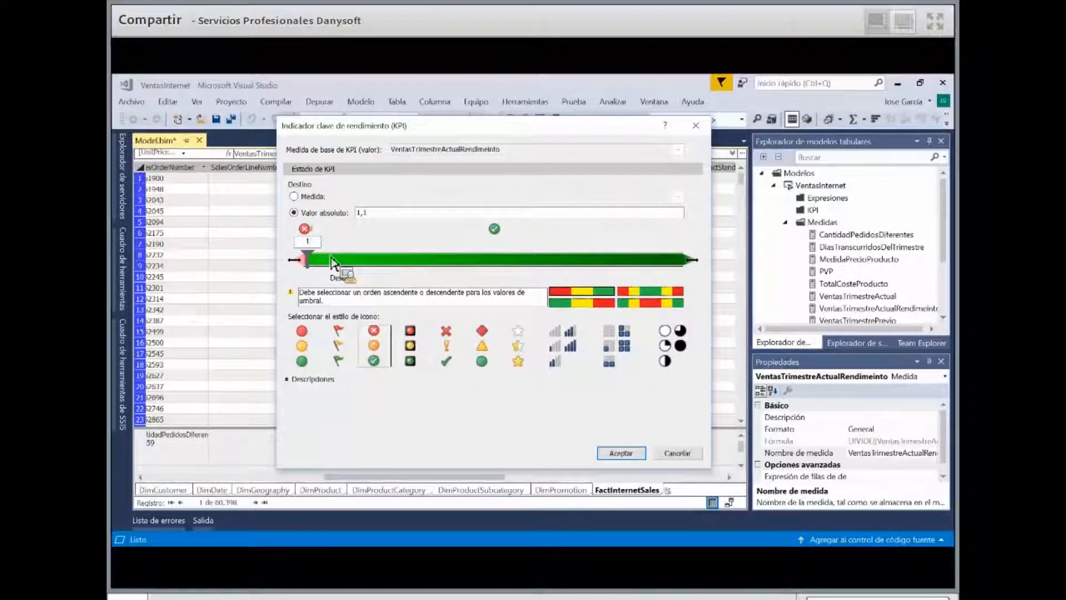
{"action": "type", "text": ",07"}
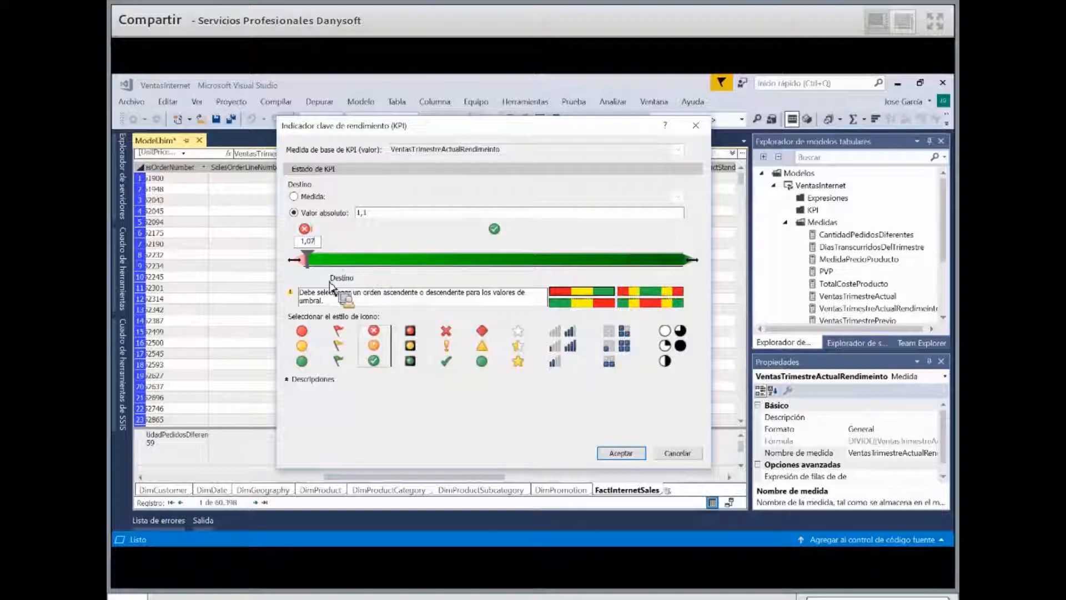
{"action": "left_click", "coordinate": [311, 267]}
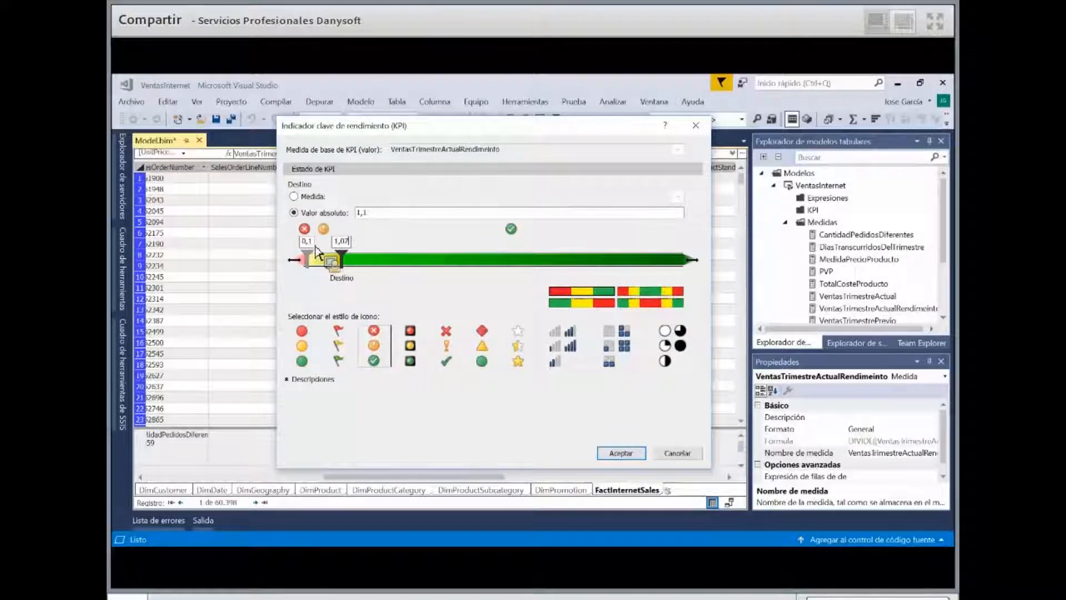
{"action": "left_click", "coordinate": [310, 242]}
{"action": "key", "text": "BackSpace"}
{"action": "key", "text": "BackSpace"}
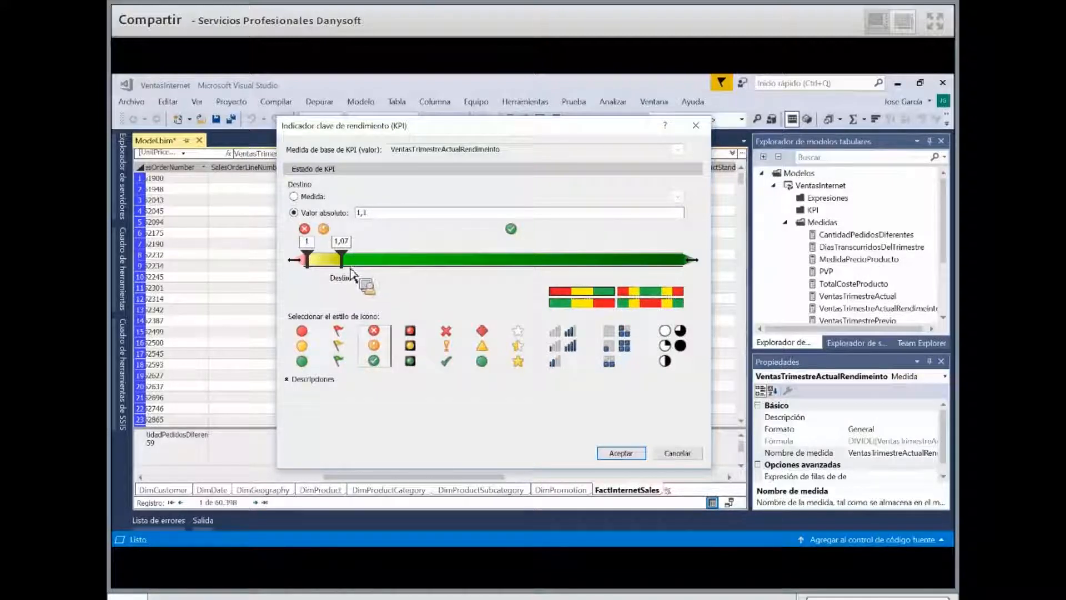
Spread the two KPI threshold markers apart on the scale and move them back to 1 and 1,07
{"action": "left_click", "coordinate": [348, 268]}
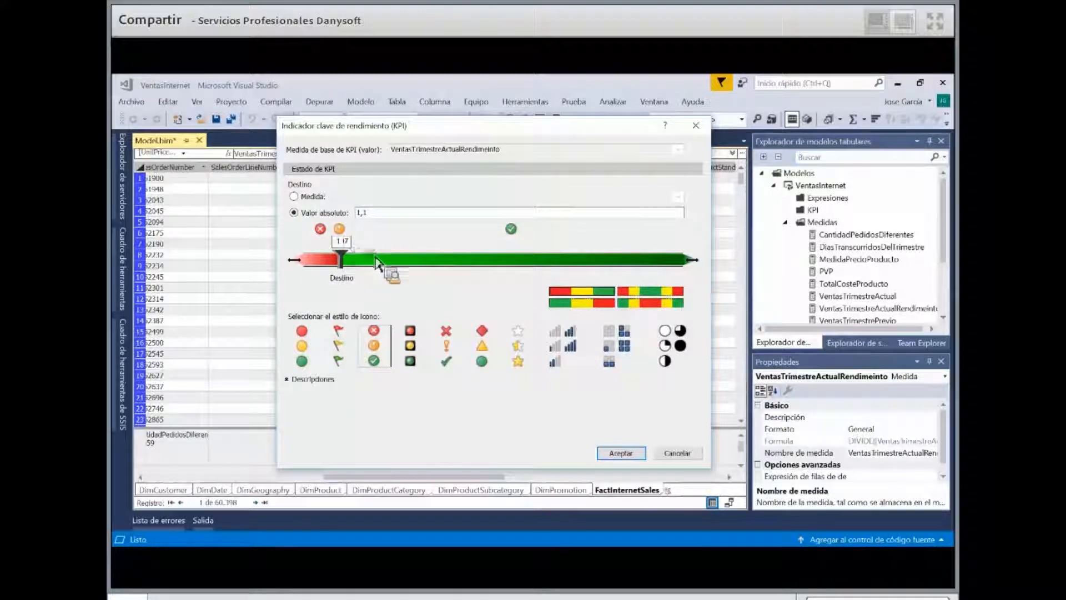
{"action": "mouse_move", "coordinate": [347, 260]}
{"action": "left_mouse_down"}
{"action": "mouse_move", "coordinate": [329, 261]}
{"action": "mouse_move", "coordinate": [438, 259]}
{"action": "left_mouse_up"}
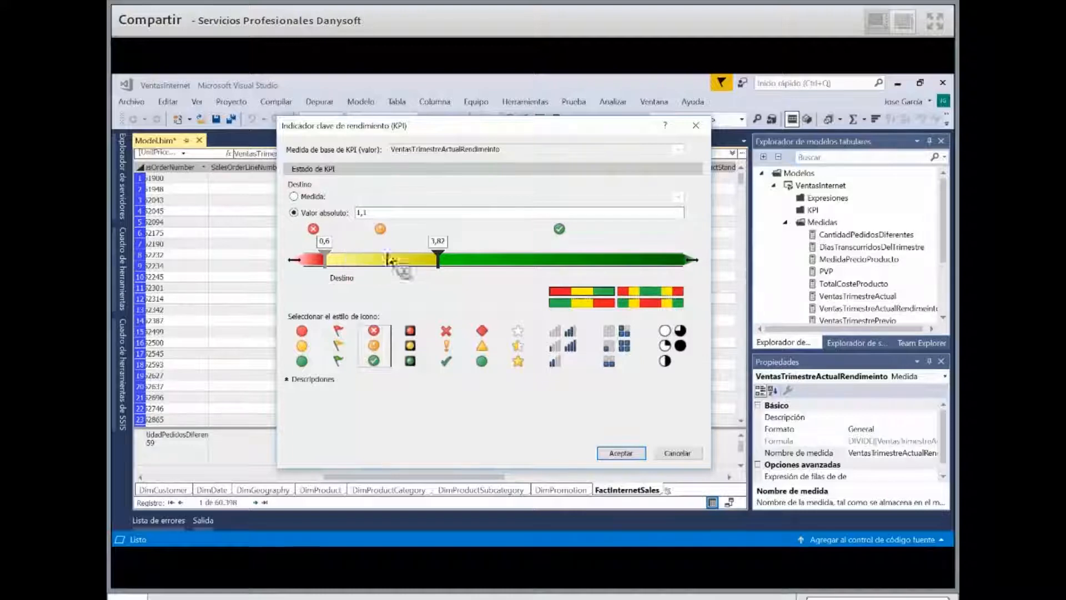
{"action": "left_click_drag", "start_coordinate": [324, 258], "coordinate": [339, 258]}
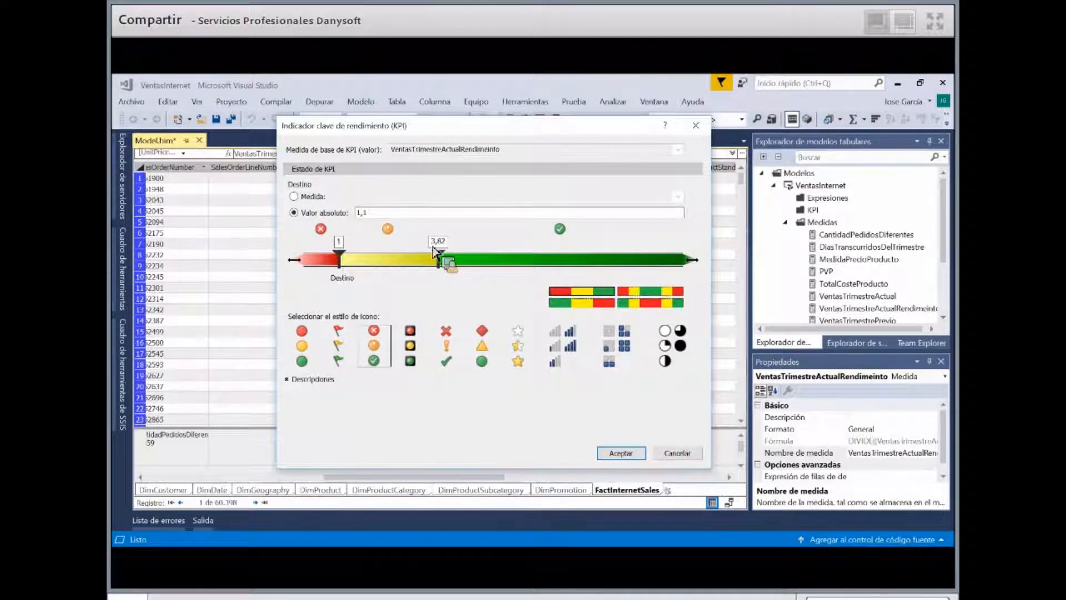
{"action": "mouse_move", "coordinate": [434, 251]}
{"action": "left_mouse_down"}
{"action": "mouse_move", "coordinate": [440, 268]}
{"action": "mouse_move", "coordinate": [364, 284]}
{"action": "mouse_move", "coordinate": [357, 251]}
{"action": "left_mouse_up"}
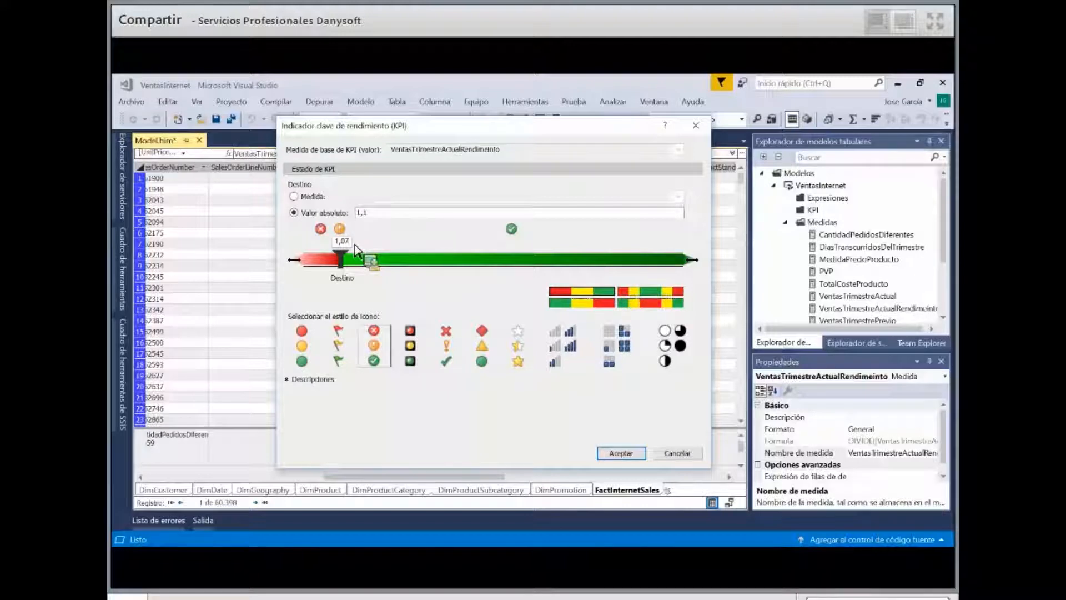
Try 1,17 as the KPI's upper status threshold and replace it with 2
{"action": "key", "text": "BackSpace"}
{"action": "key", "text": "BackSpace"}
{"action": "type", "text": "17"}
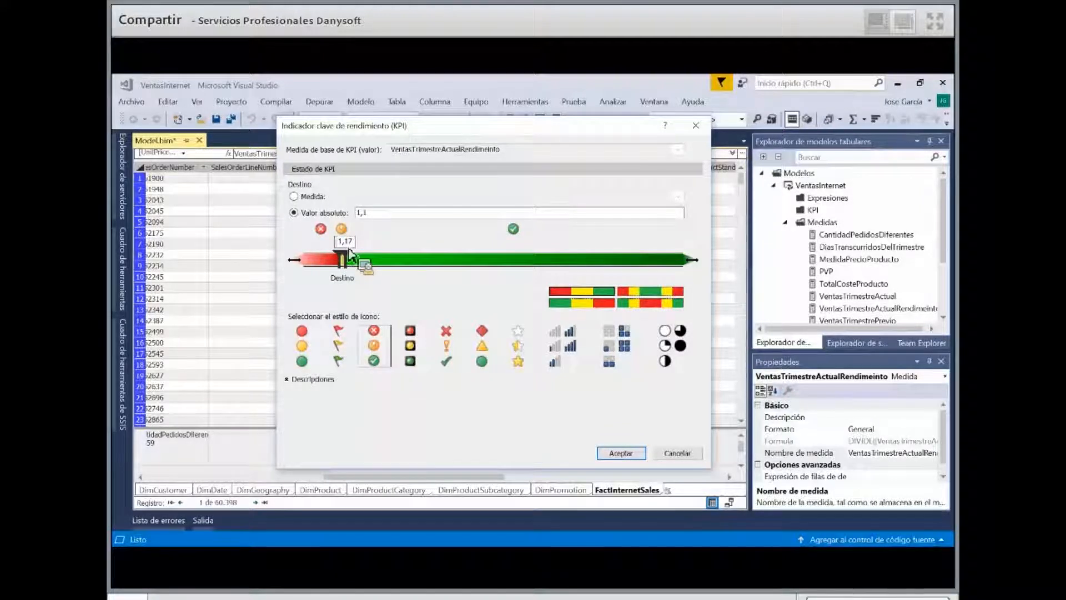
{"action": "double_click", "coordinate": [348, 244]}
{"action": "key", "text": "BackSpace"}
{"action": "key", "text": "BackSpace"}
{"action": "type", "text": "2"}
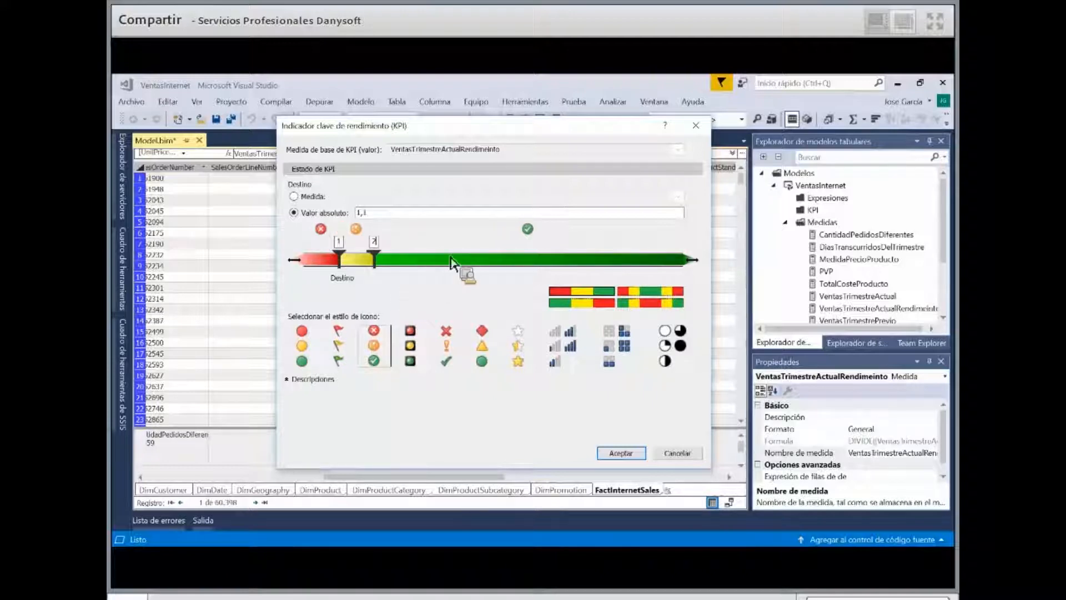
Set the KPI's status thresholds to 1 for the lower limit and 1,6 for the upper limit, and accept the KPI definition
{"action": "mouse_move", "coordinate": [383, 263]}
{"action": "left_mouse_down"}
{"action": "mouse_move", "coordinate": [410, 264]}
{"action": "mouse_move", "coordinate": [294, 268]}
{"action": "mouse_move", "coordinate": [717, 271]}
{"action": "mouse_move", "coordinate": [459, 250]}
{"action": "mouse_move", "coordinate": [333, 261]}
{"action": "mouse_move", "coordinate": [355, 260]}
{"action": "mouse_move", "coordinate": [384, 234]}
{"action": "mouse_move", "coordinate": [348, 219]}
{"action": "mouse_move", "coordinate": [346, 262]}
{"action": "mouse_move", "coordinate": [419, 227]}
{"action": "left_mouse_up"}
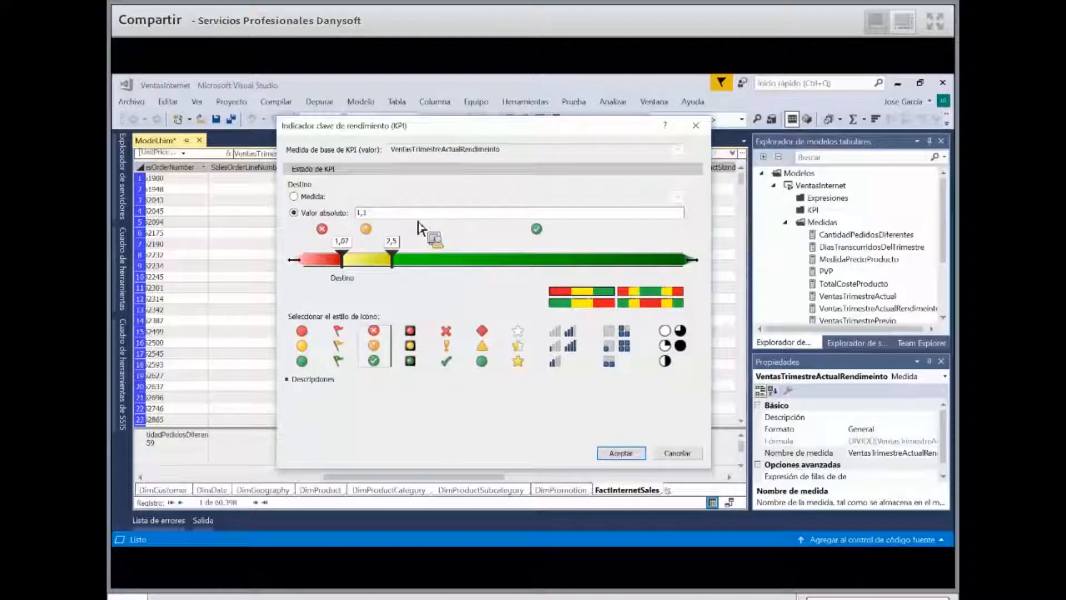
{"action": "left_click", "coordinate": [347, 241]}
{"action": "key", "text": "BackSpace"}
{"action": "type", "text": "0"}
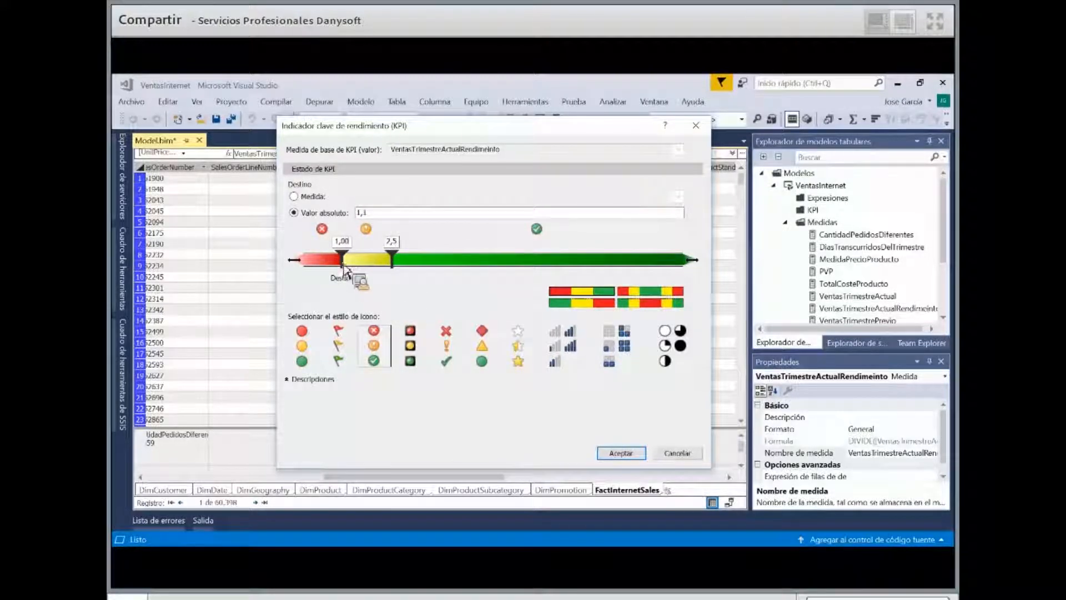
{"action": "left_click", "coordinate": [369, 257]}
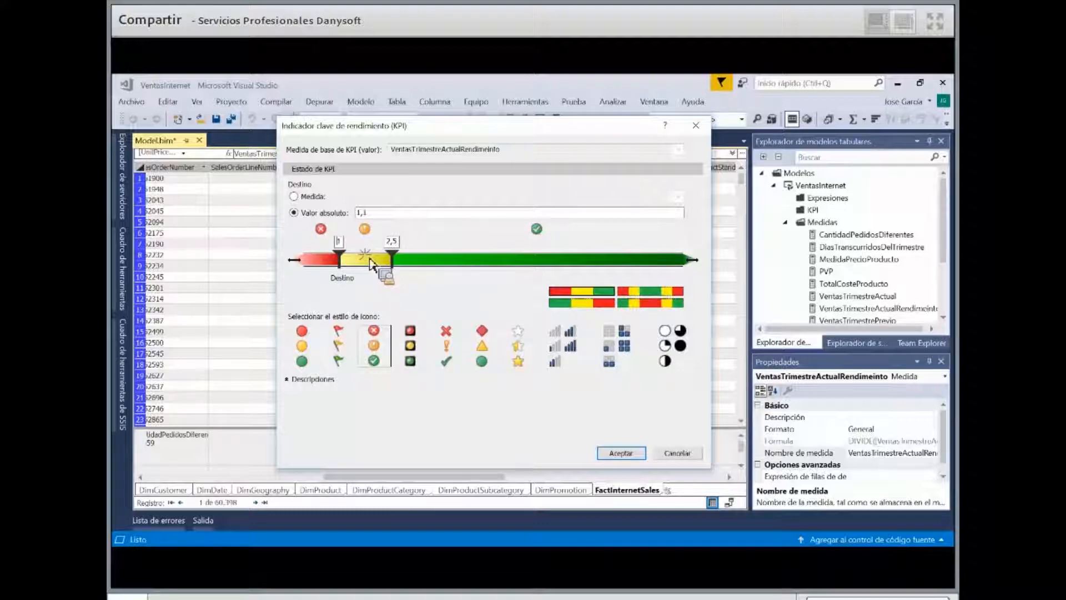
{"action": "left_click_drag", "start_coordinate": [389, 258], "coordinate": [353, 267]}
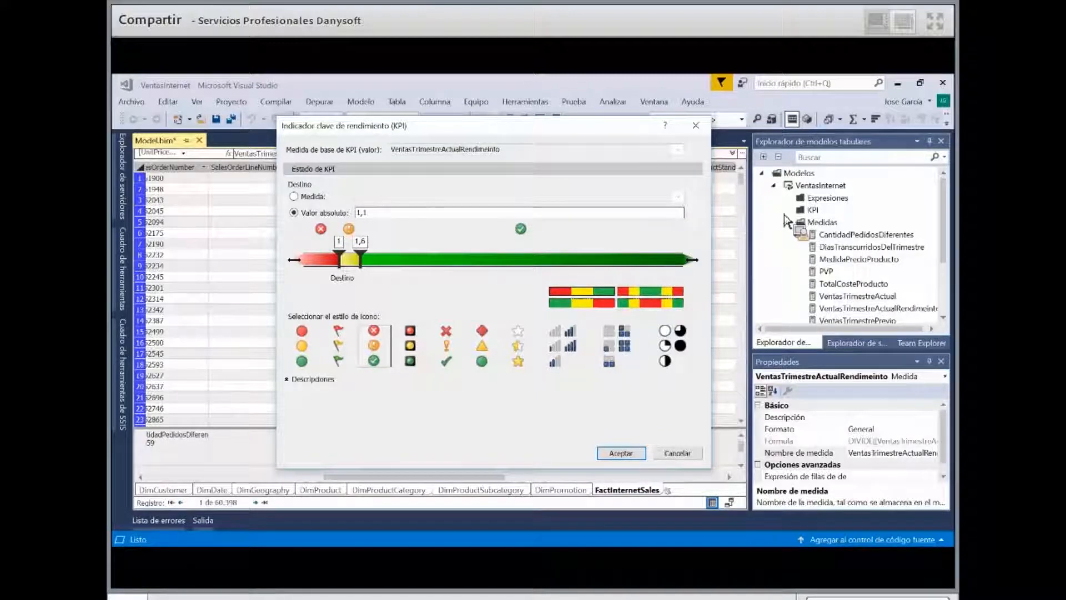
{"action": "key", "text": "Return"}
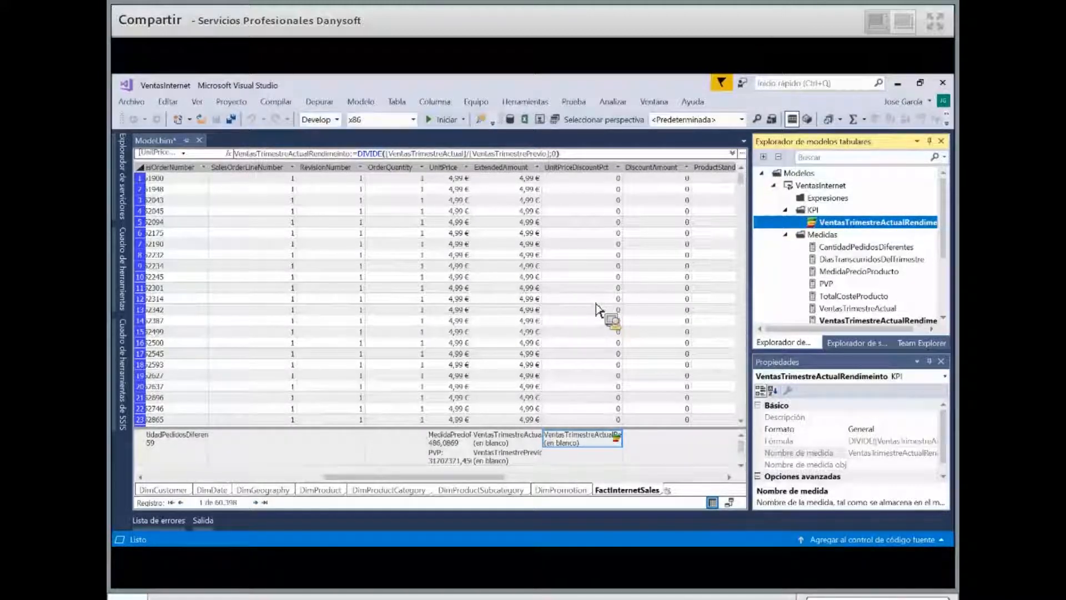
Open the management of the model's perspectives and add a new perspective
{"action": "left_click_drag", "start_coordinate": [596, 309], "coordinate": [839, 292]}
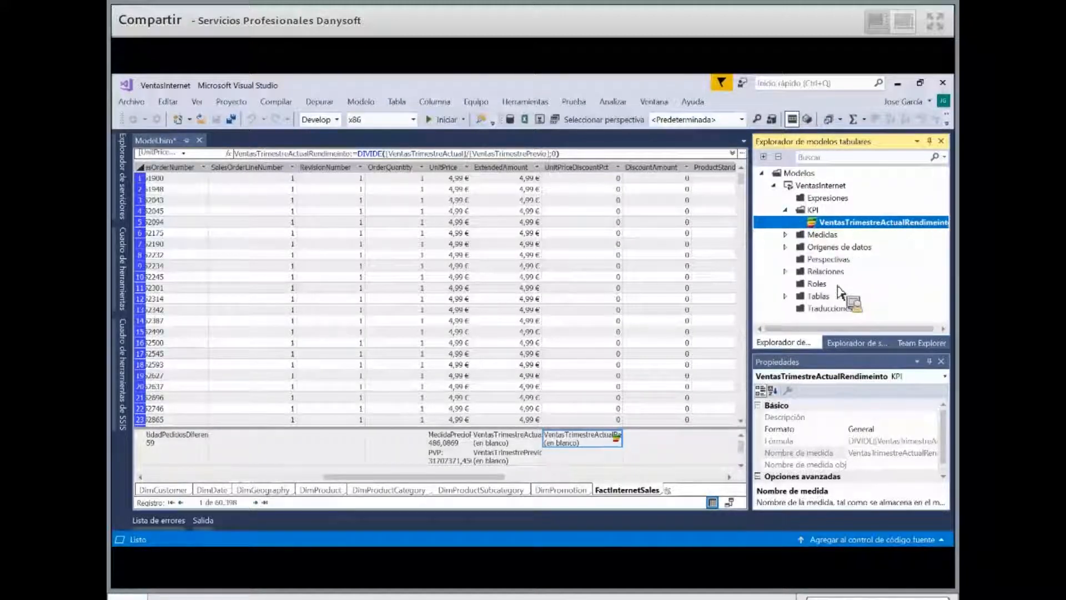
{"action": "key", "text": "Down"}
{"action": "key", "text": "Down"}
{"action": "key", "text": "Down"}
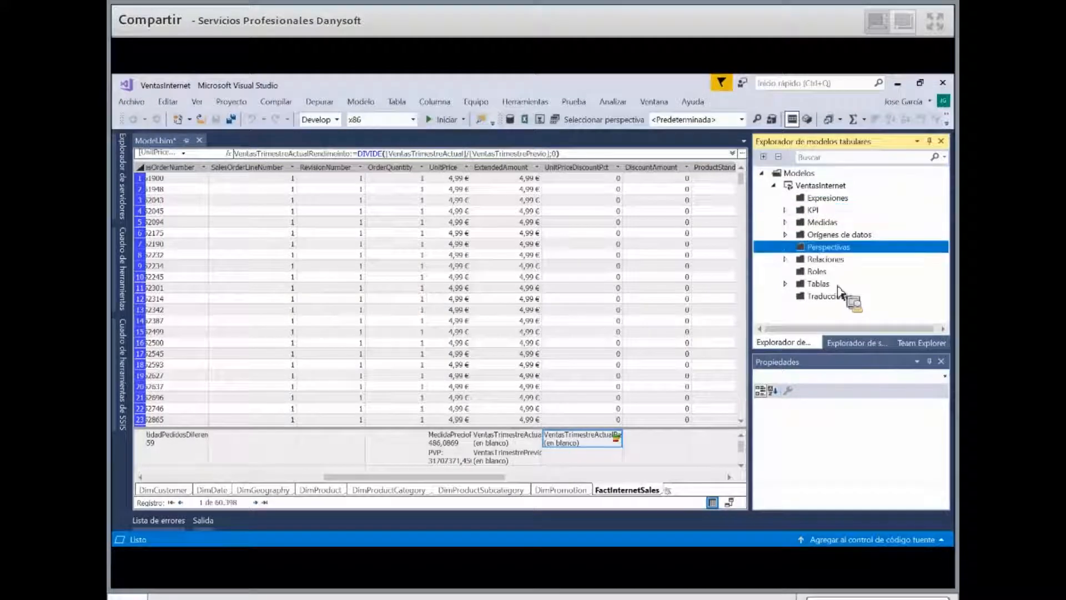
{"action": "left_click_drag", "start_coordinate": [840, 292], "coordinate": [592, 378]}
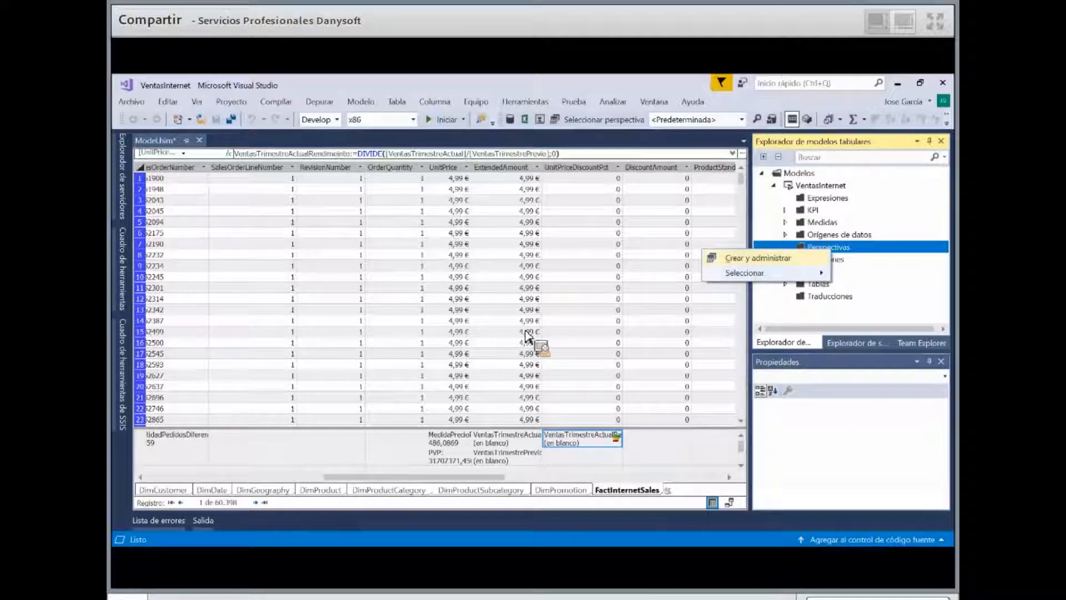
{"action": "key", "text": "Return"}
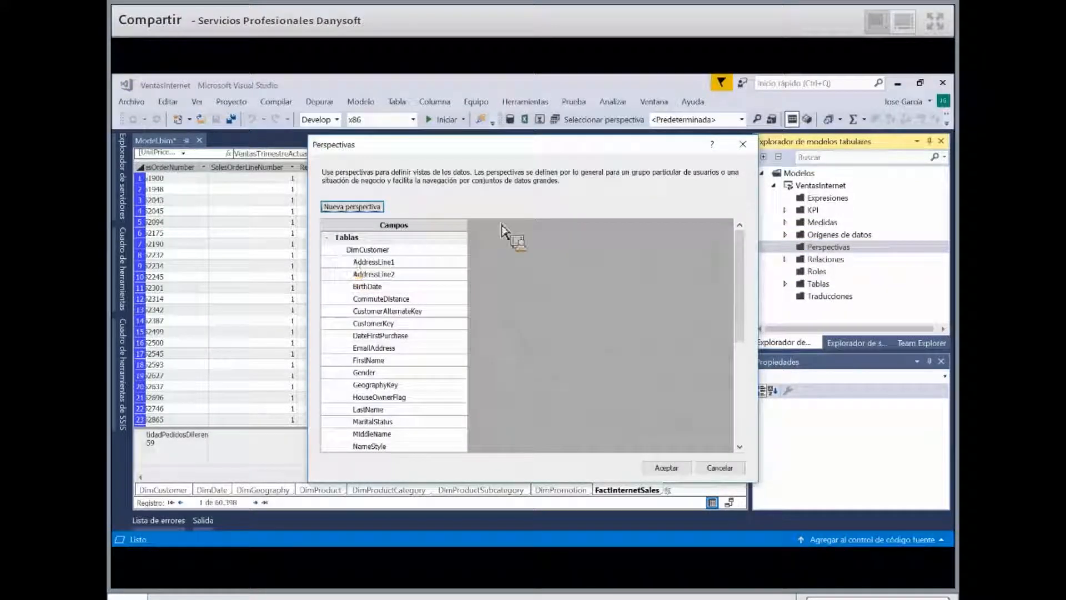
{"action": "key", "text": "Return"}
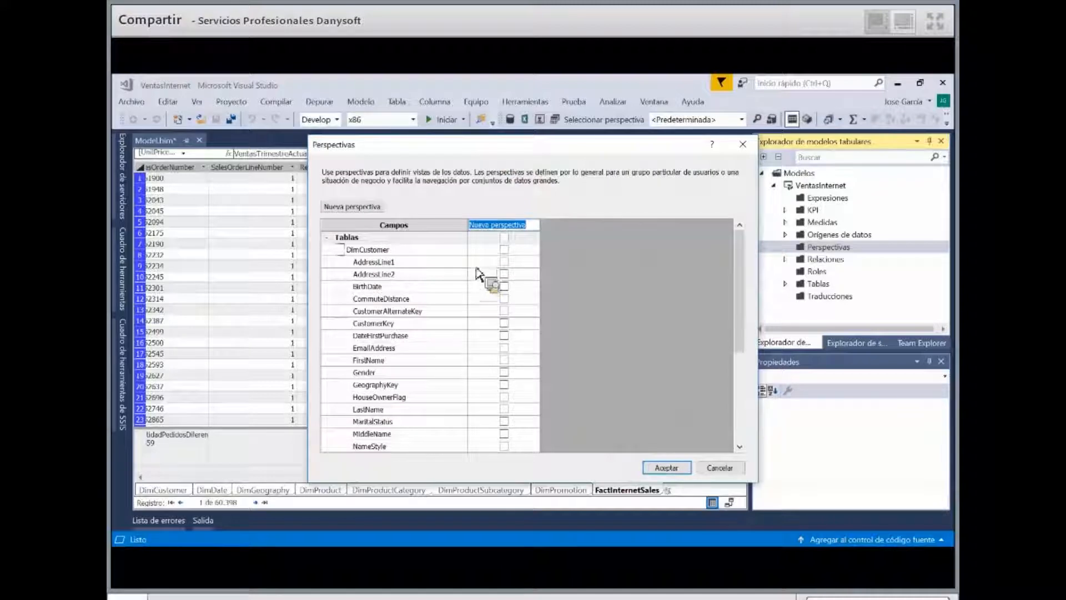
Include every table in the new perspective except DimCustomer and DimGeography
{"action": "left_click", "coordinate": [337, 250]}
{"action": "left_click_drag", "start_coordinate": [488, 145], "coordinate": [459, 140]}
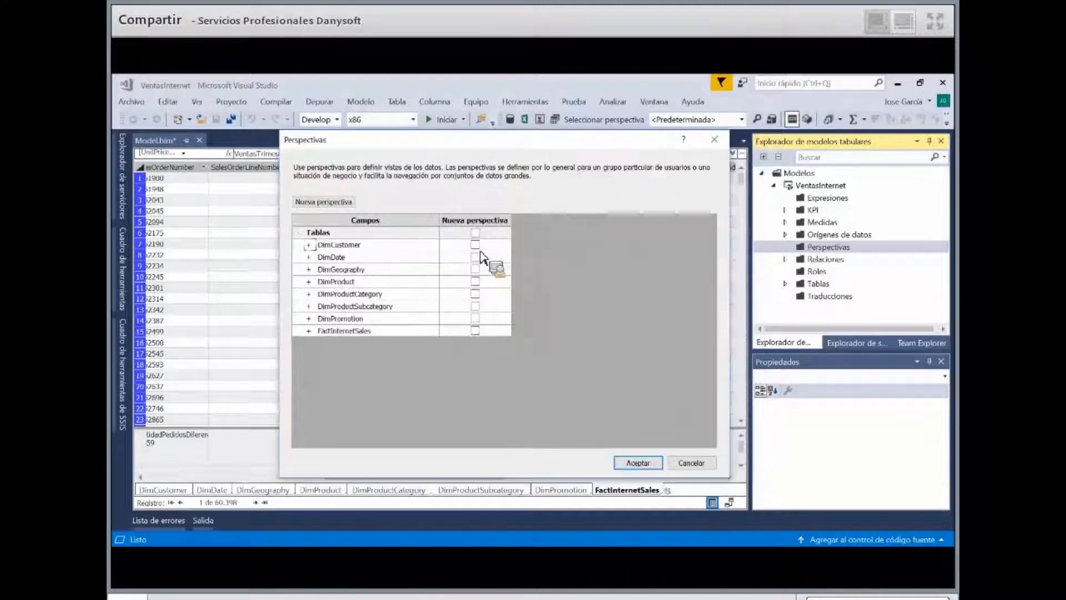
{"action": "left_click", "coordinate": [475, 233]}
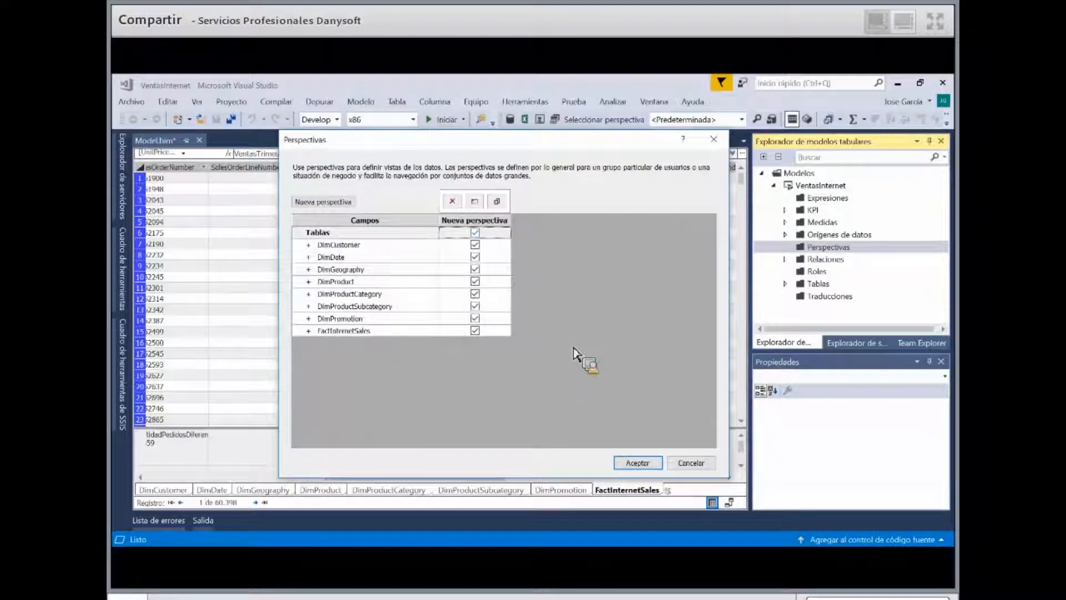
{"action": "left_click", "coordinate": [474, 245]}
{"action": "left_click", "coordinate": [475, 269]}
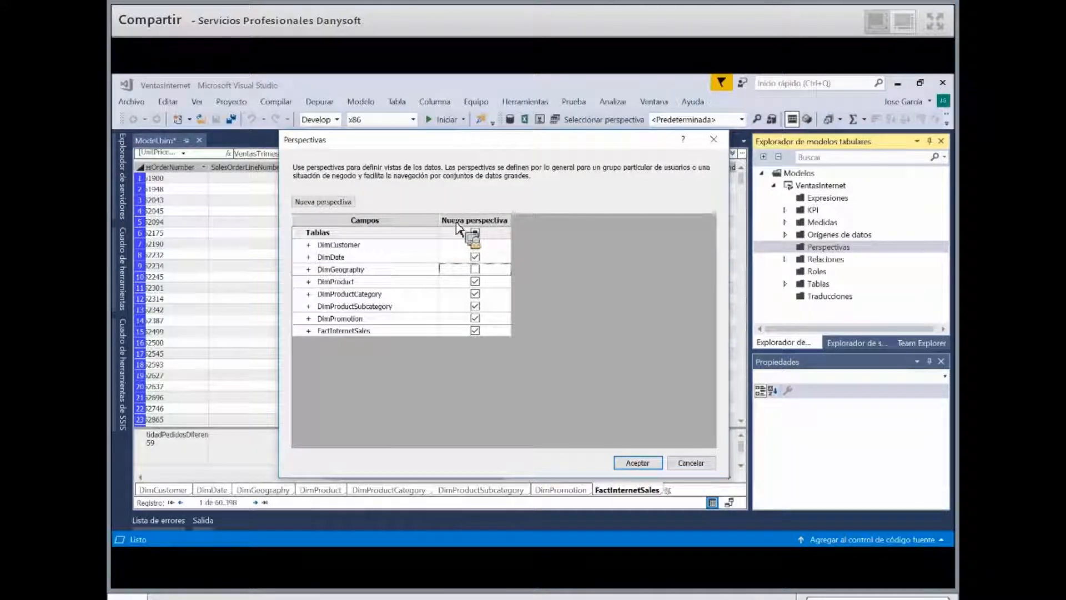
Rename the new perspective as Ventas and save it in the model
{"action": "mouse_move", "coordinate": [490, 232]}
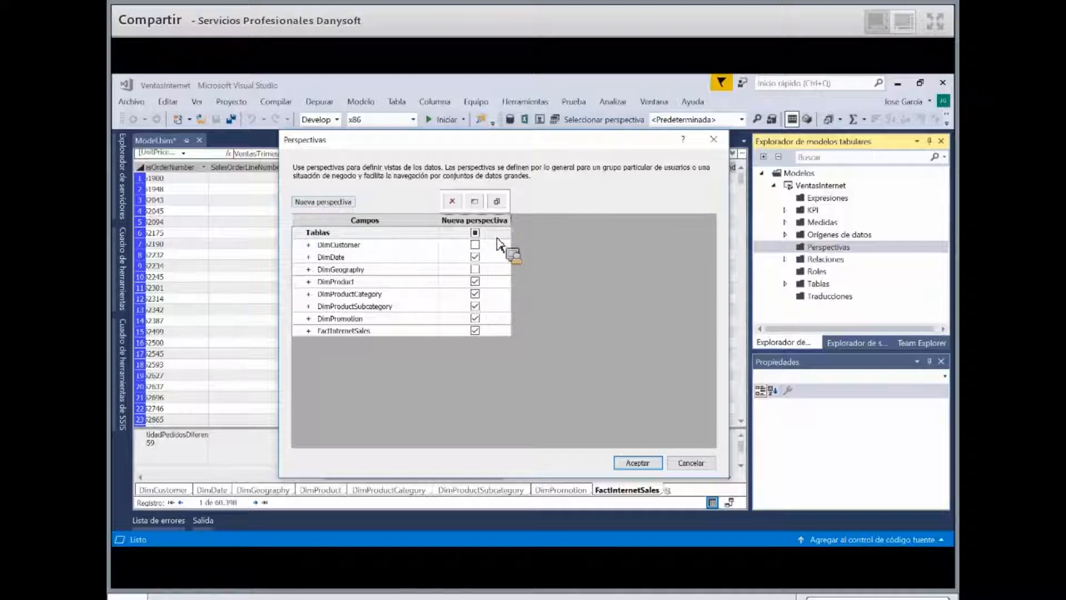
{"action": "left_click", "coordinate": [475, 201]}
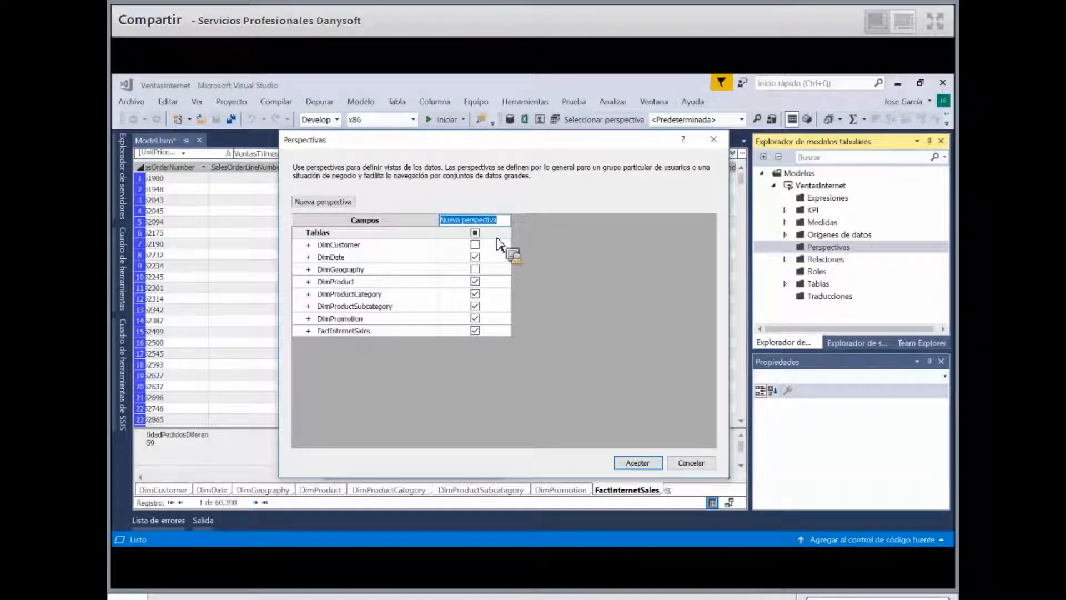
{"action": "type", "text": "Ventas"}
{"action": "key", "text": "Return"}
{"action": "key", "text": "Return"}
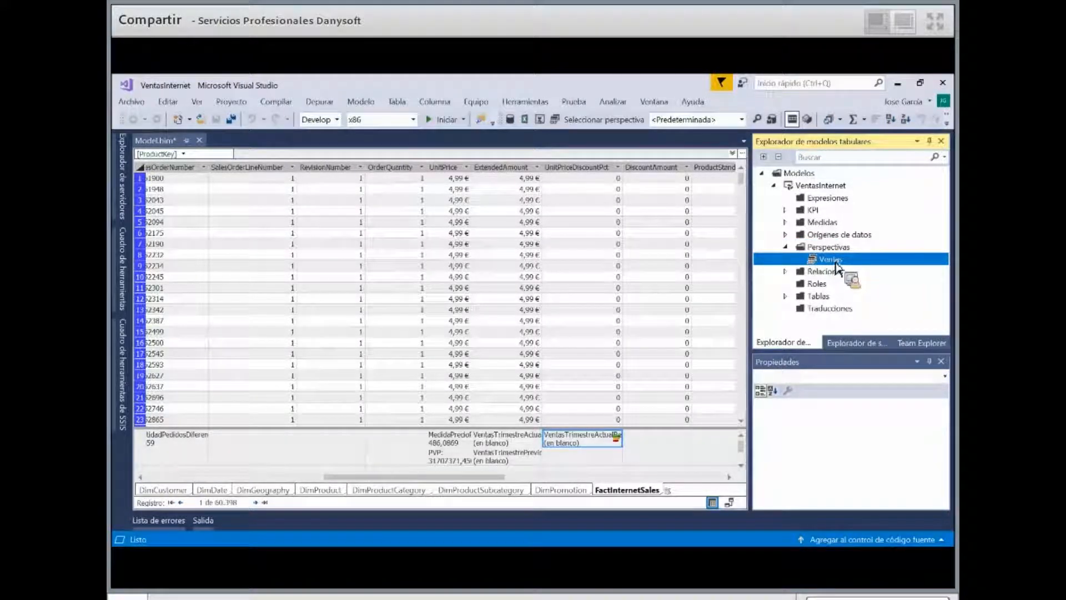
Reopen the perspective management, copy the Ventas perspective and delete the copy
{"action": "left_click_drag", "start_coordinate": [857, 261], "coordinate": [416, 258]}
{"action": "right_click", "coordinate": [812, 246]}
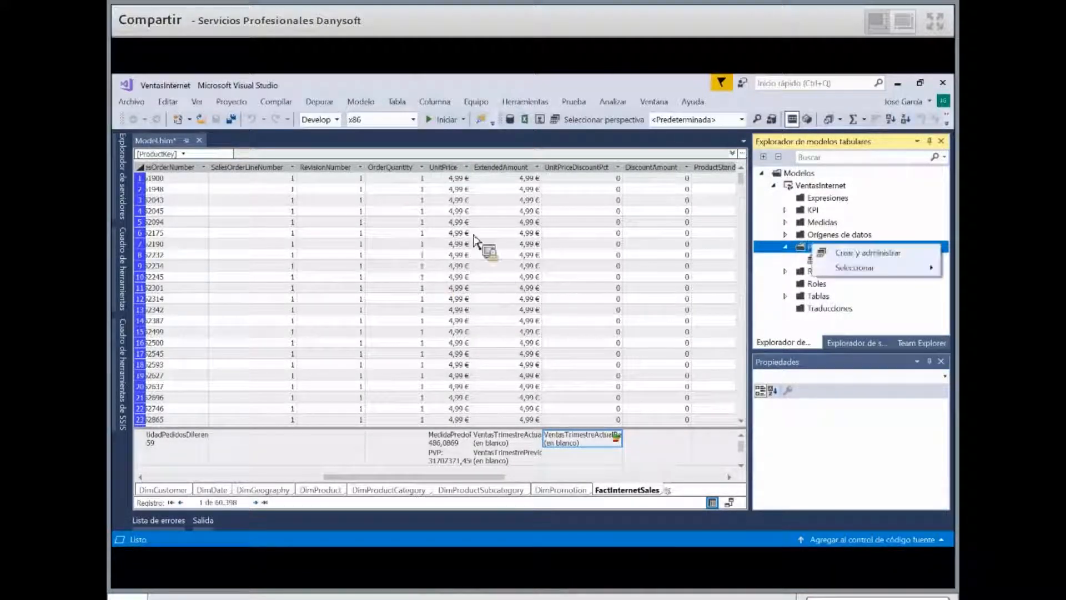
{"action": "key", "text": "Return"}
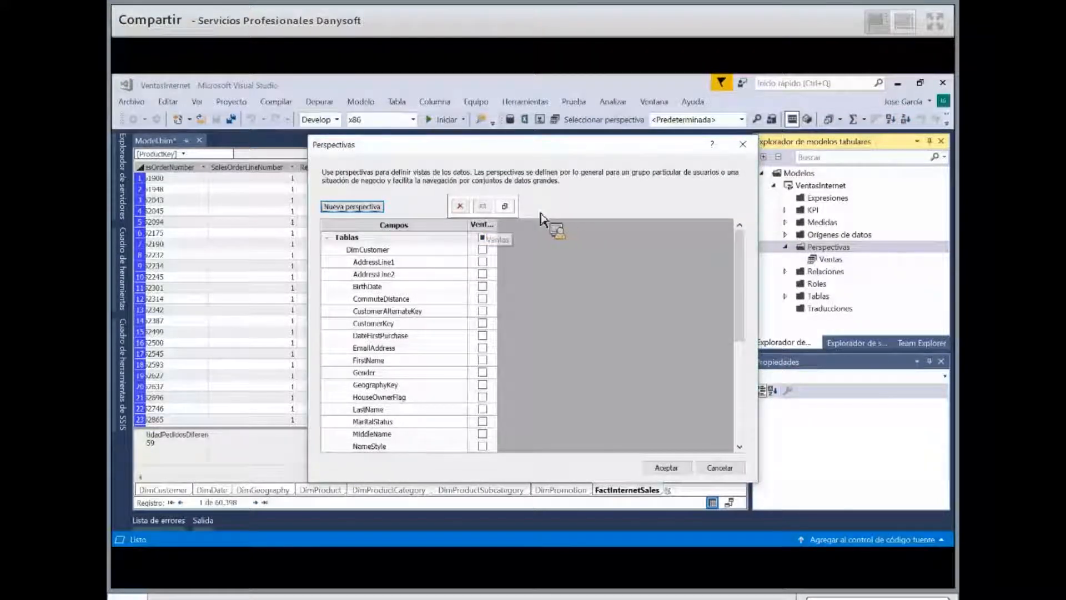
{"action": "left_click", "coordinate": [505, 206]}
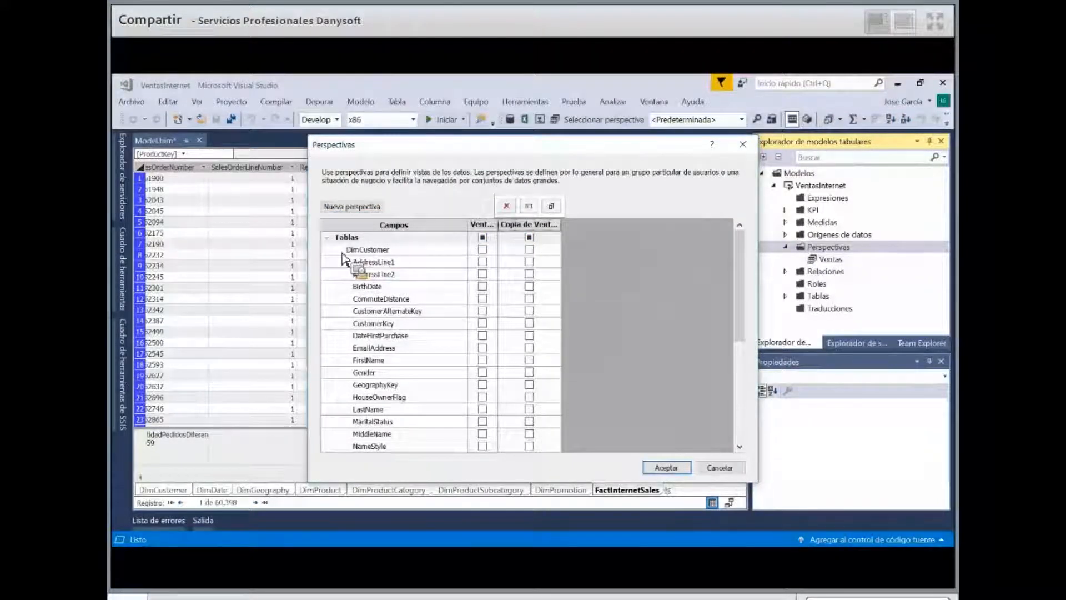
{"action": "left_click", "coordinate": [506, 206]}
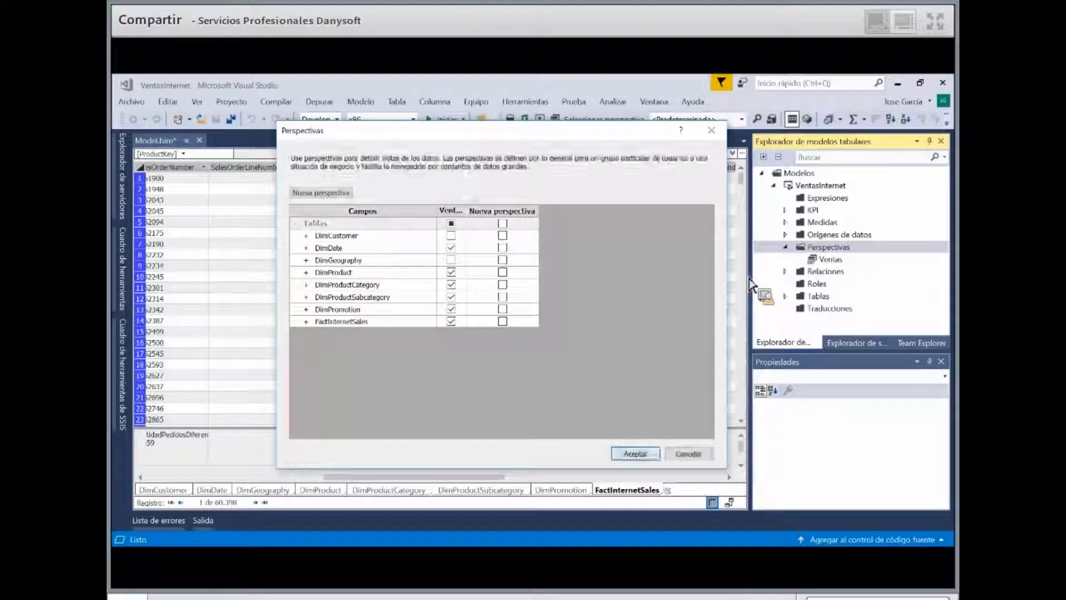
View the model through the Ventas perspective and return to the default perspective
{"action": "right_click", "coordinate": [824, 248]}
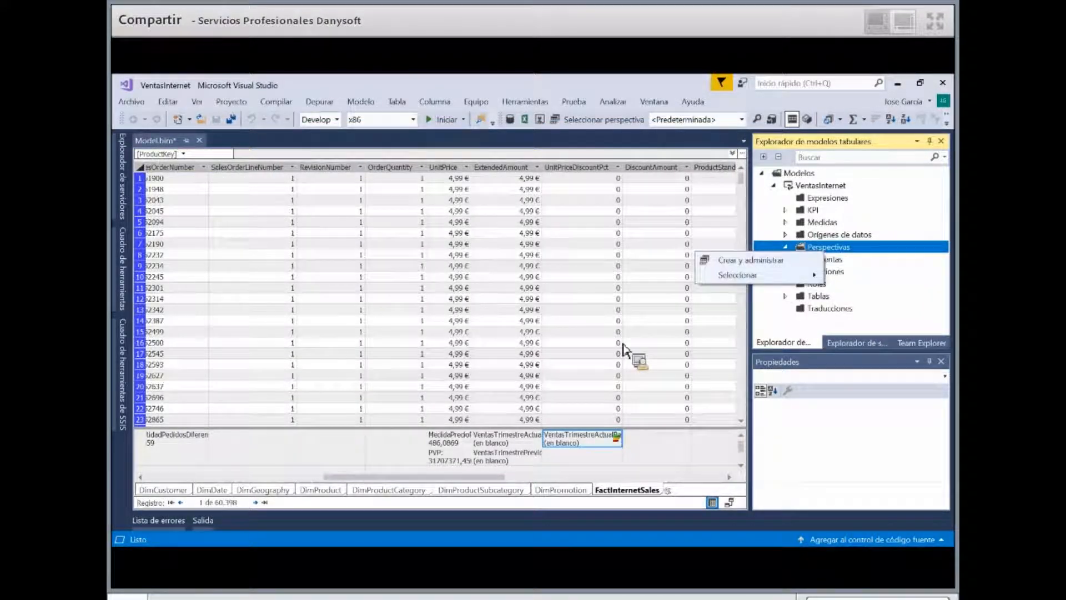
{"action": "left_click", "coordinate": [440, 410]}
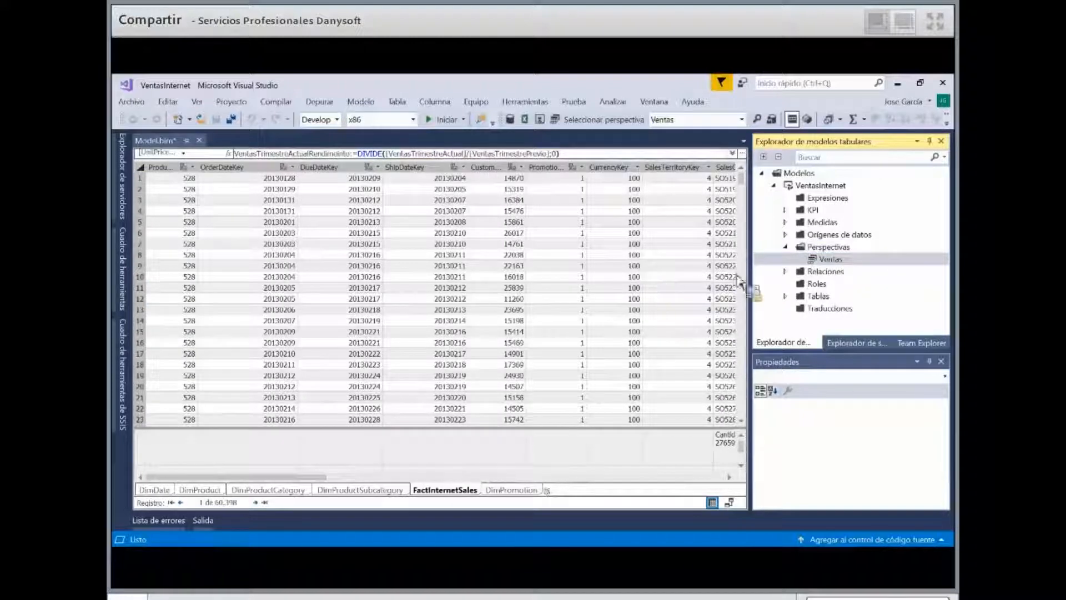
{"action": "right_click", "coordinate": [851, 253]}
{"action": "mouse_move", "coordinate": [777, 270]}
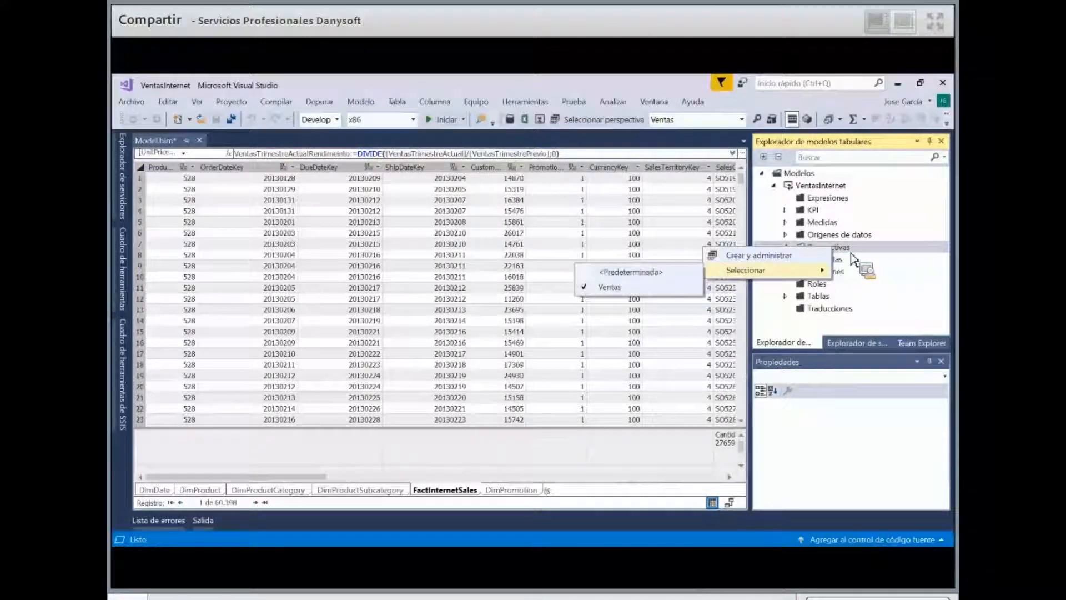
{"action": "left_click", "coordinate": [630, 271]}
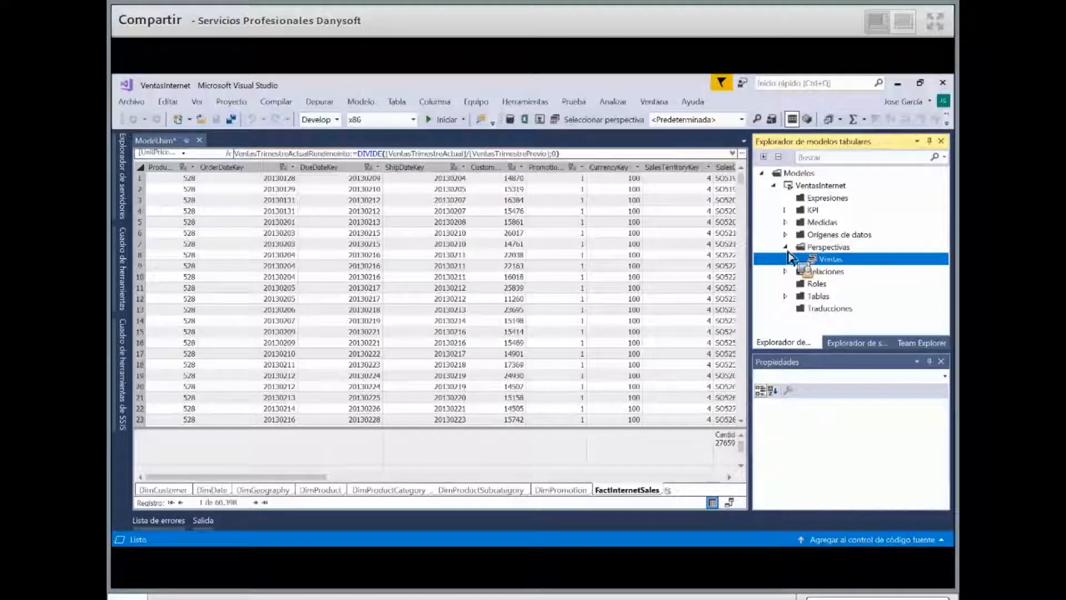
{"action": "double_click", "coordinate": [837, 250]}
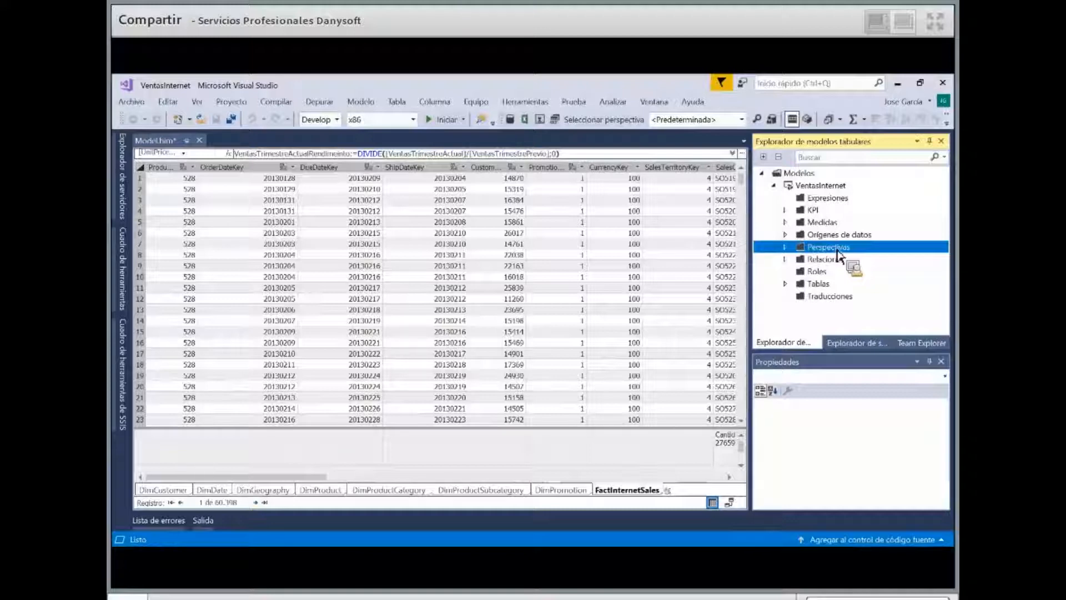
{"action": "mouse_move", "coordinate": [838, 252]}
{"action": "left_mouse_down"}
{"action": "mouse_move", "coordinate": [791, 258]}
{"action": "mouse_move", "coordinate": [840, 279]}
{"action": "mouse_move", "coordinate": [837, 266]}
{"action": "left_mouse_up"}
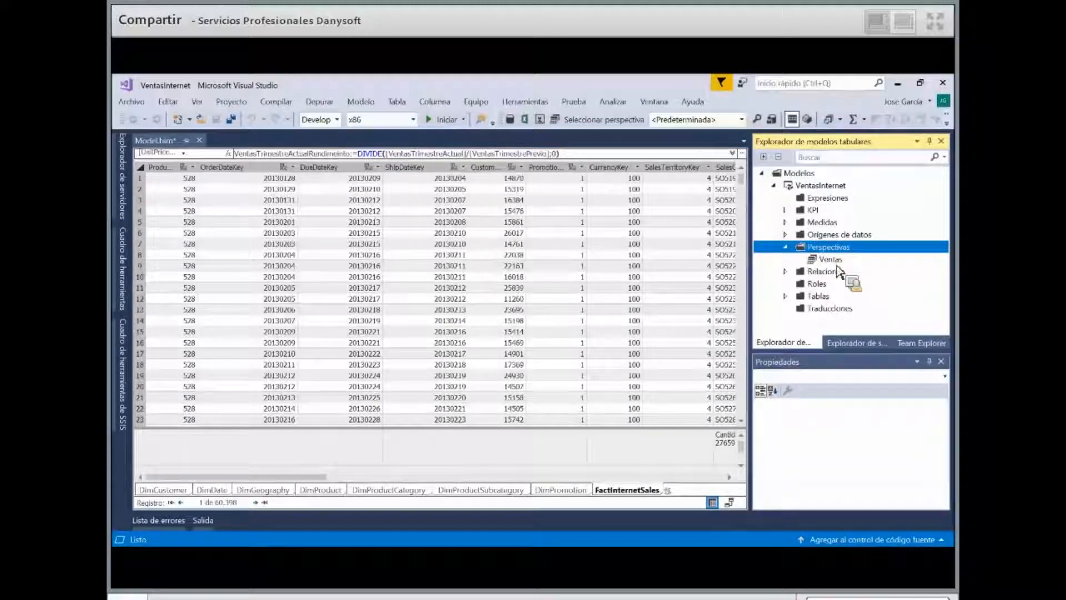
{"action": "left_click_drag", "start_coordinate": [837, 267], "coordinate": [789, 253]}
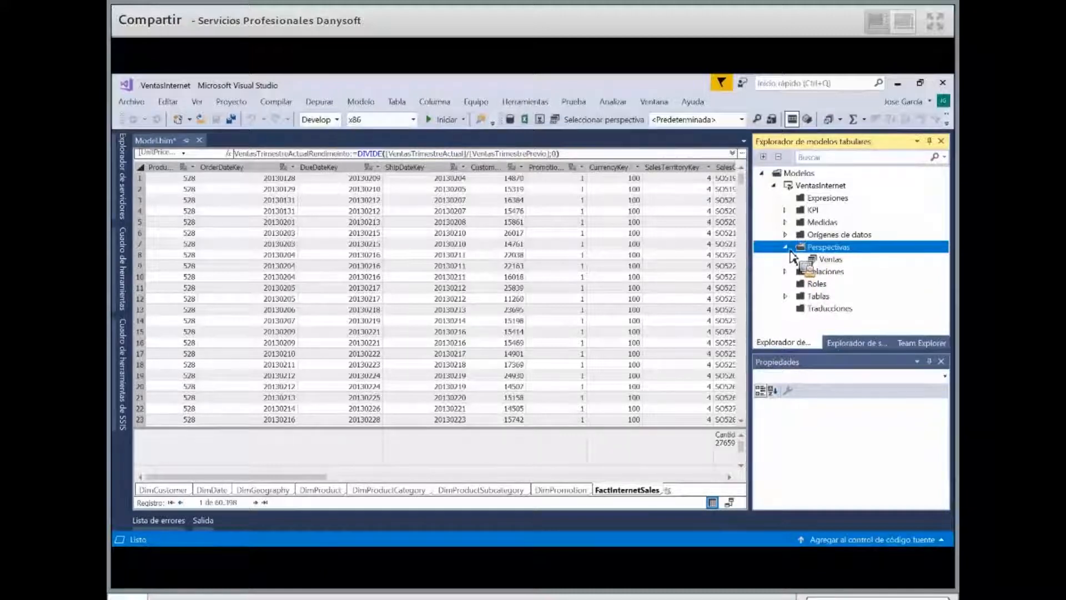
{"action": "left_click_drag", "start_coordinate": [791, 257], "coordinate": [671, 494]}
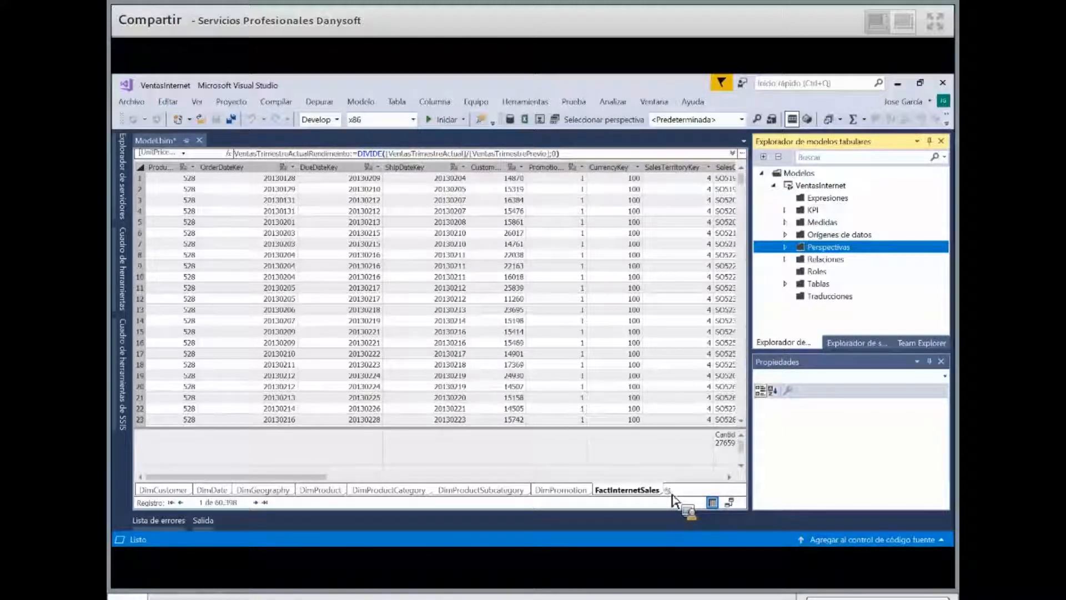
Switch the model to diagram view and move the DimProductSubcategory table to the right of DimProductCategory
{"action": "left_click_drag", "start_coordinate": [672, 497], "coordinate": [731, 516]}
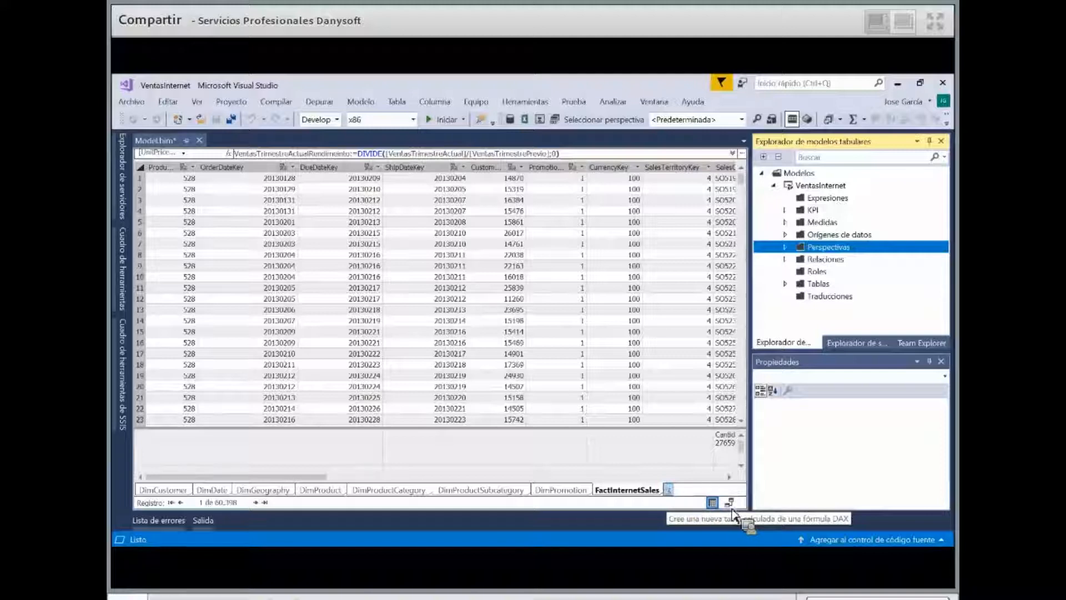
{"action": "left_click_drag", "start_coordinate": [732, 514], "coordinate": [491, 302]}
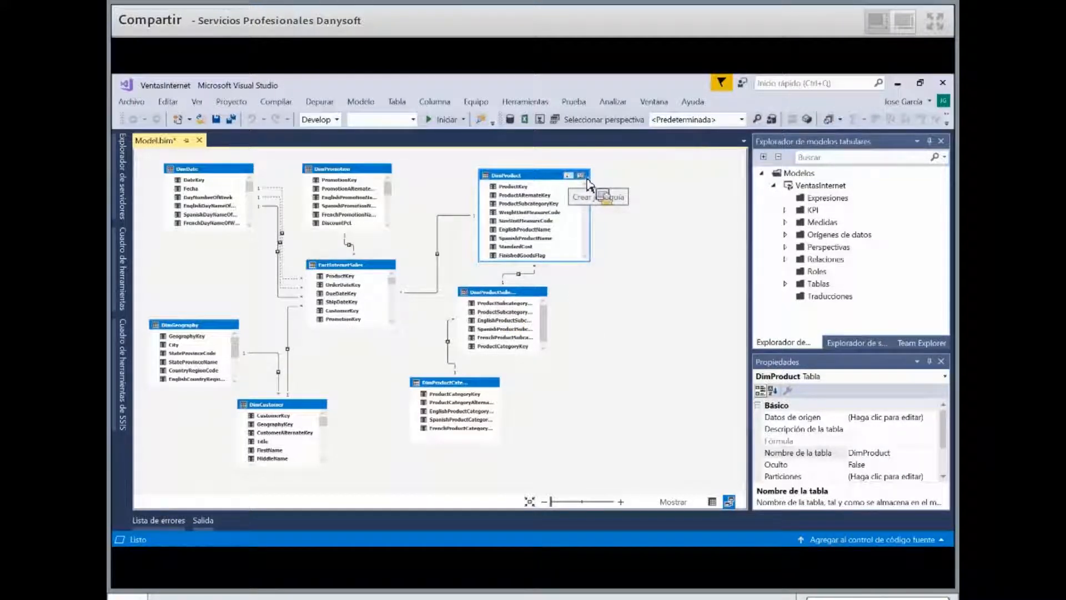
{"action": "left_click_drag", "start_coordinate": [497, 292], "coordinate": [611, 360]}
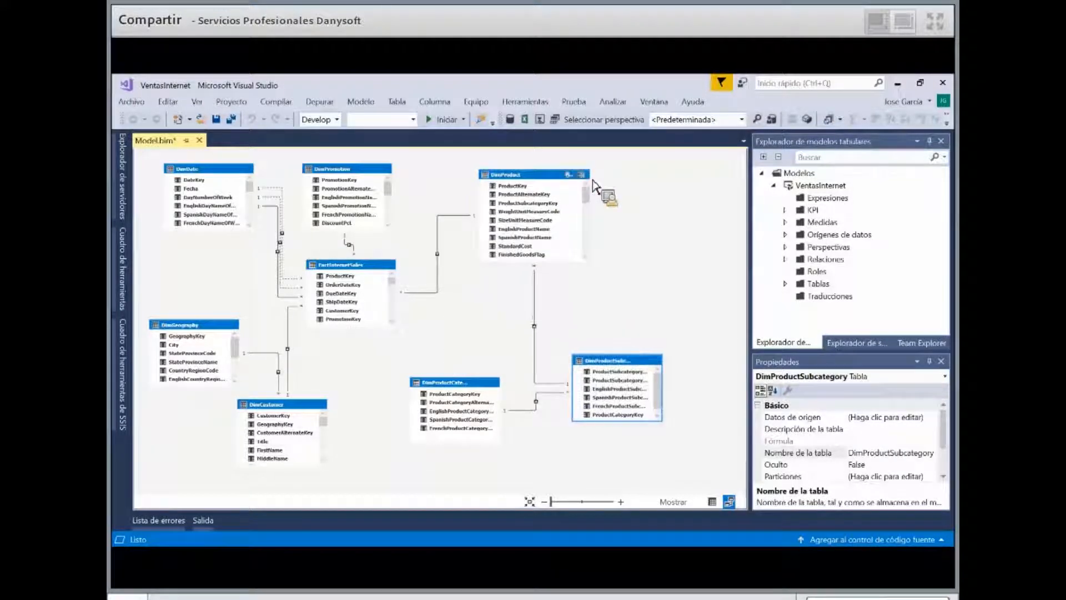
Maximize the DimProduct table in the diagram and create a hierarchy named Modelo in it
{"action": "left_click", "coordinate": [582, 174]}
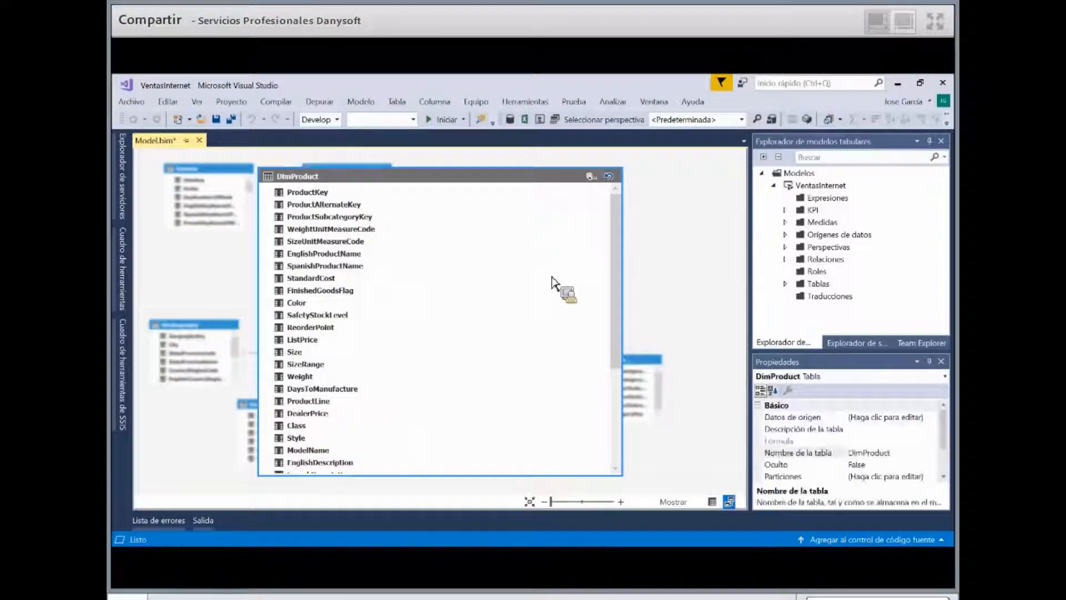
{"action": "left_click", "coordinate": [591, 176]}
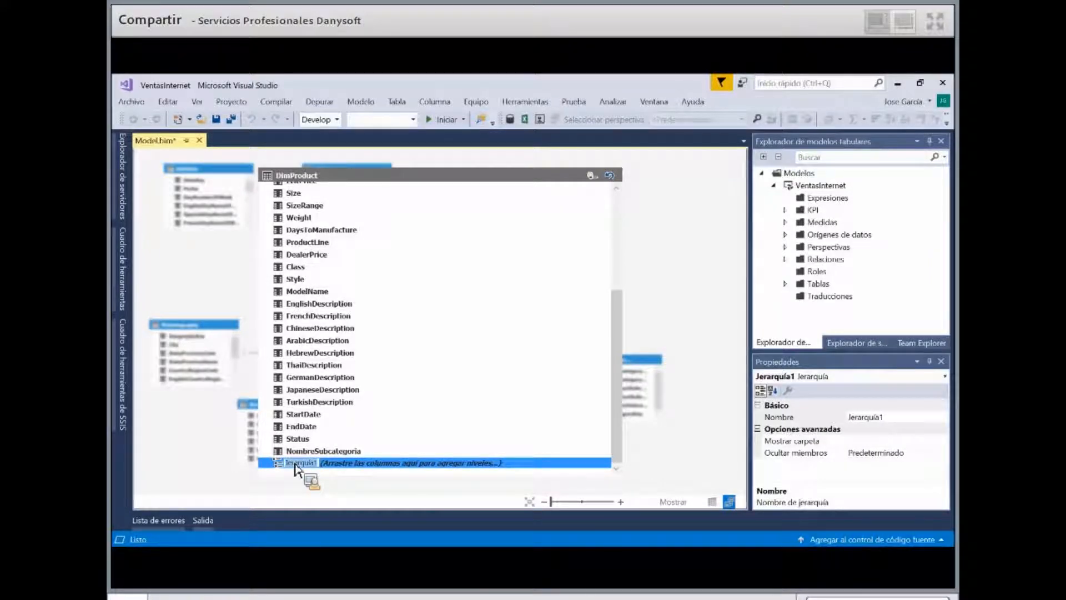
{"action": "type", "text": "Modelo"}
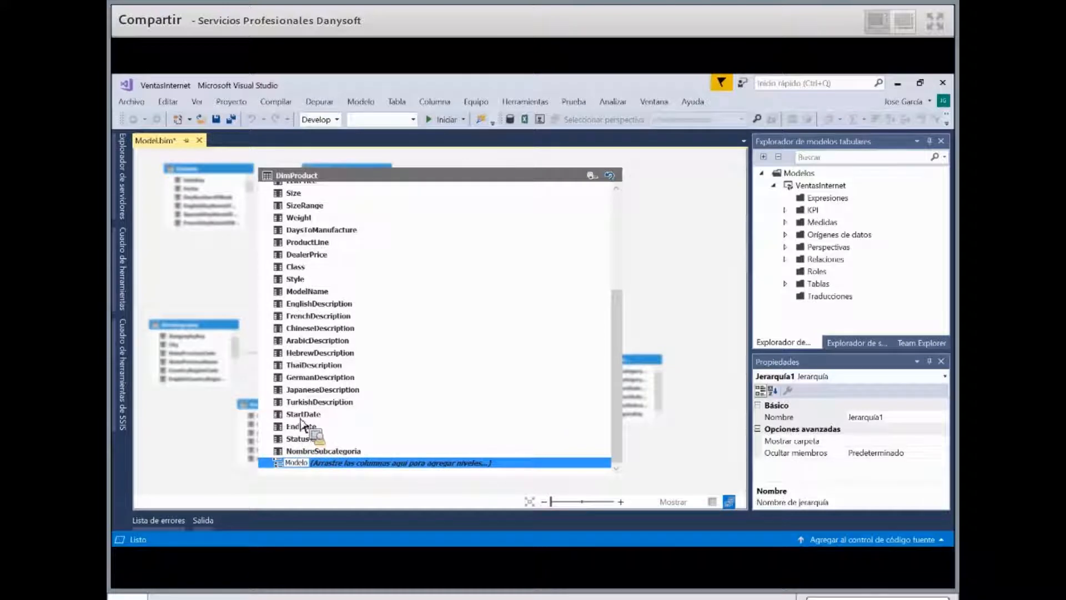
{"action": "left_click_drag", "start_coordinate": [312, 409], "coordinate": [334, 466]}
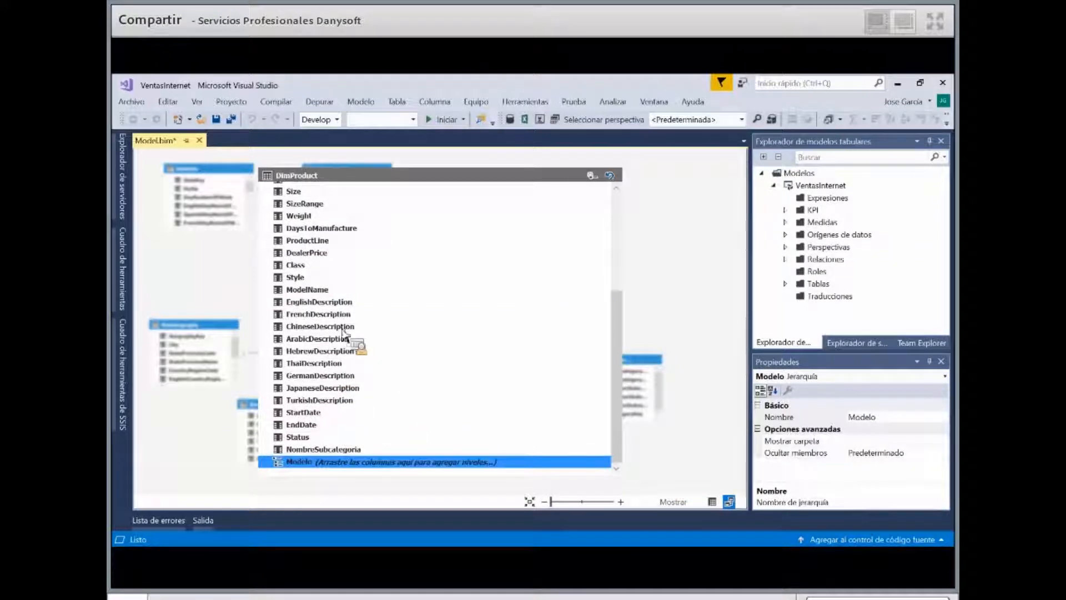
Add the Style, ModelName and Class columns as levels of the Modelo hierarchy and place ModelName above Style
{"action": "left_click_drag", "start_coordinate": [310, 311], "coordinate": [435, 474]}
{"action": "left_click_drag", "start_coordinate": [301, 276], "coordinate": [305, 465]}
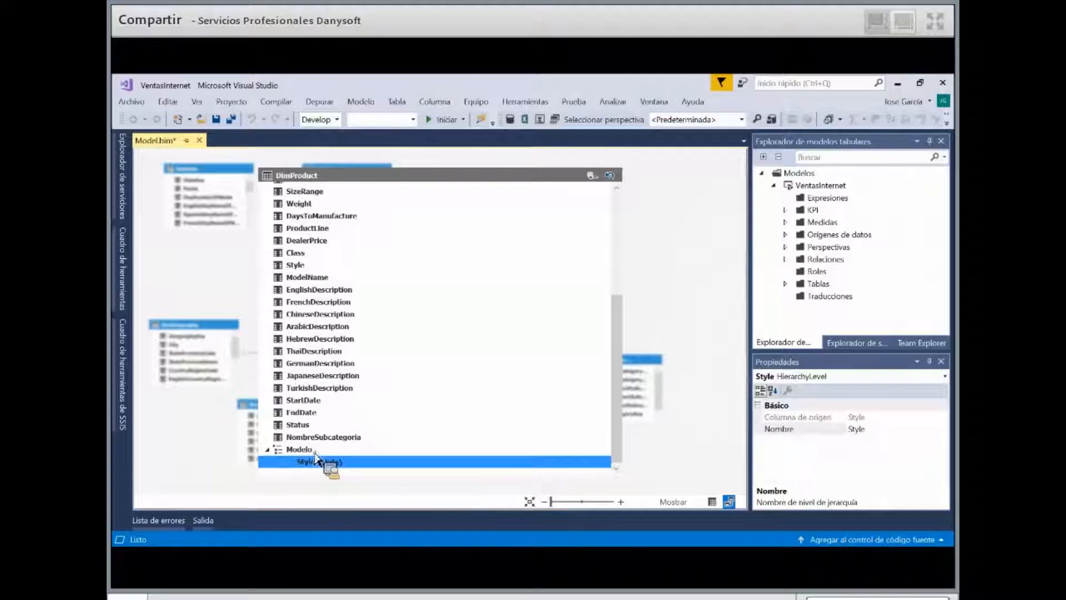
{"action": "left_click", "coordinate": [305, 277]}
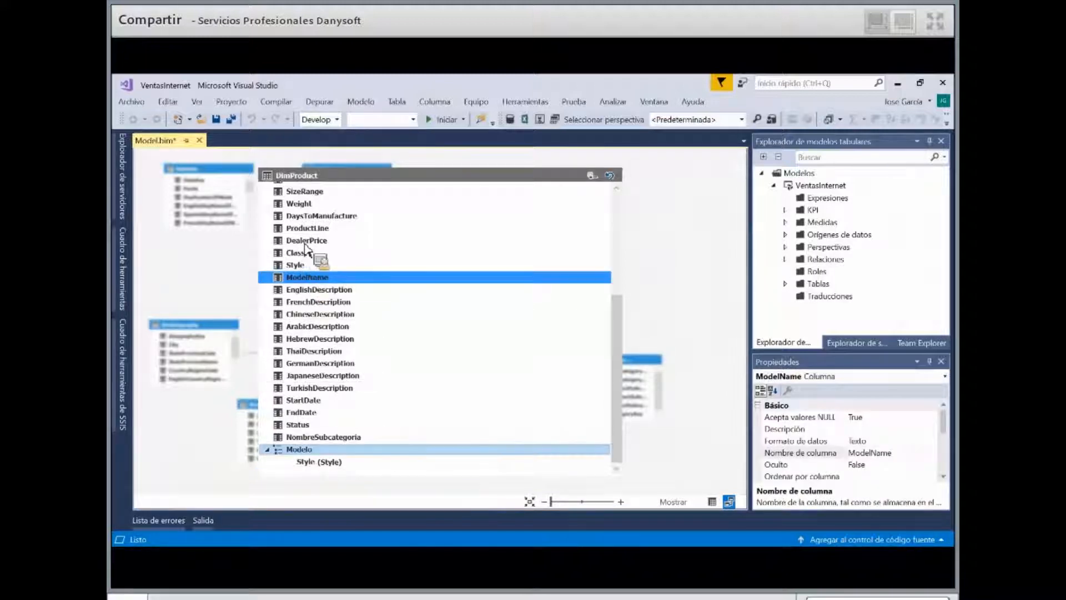
{"action": "left_click_drag", "start_coordinate": [358, 316], "coordinate": [301, 447]}
{"action": "left_click_drag", "start_coordinate": [296, 240], "coordinate": [321, 452]}
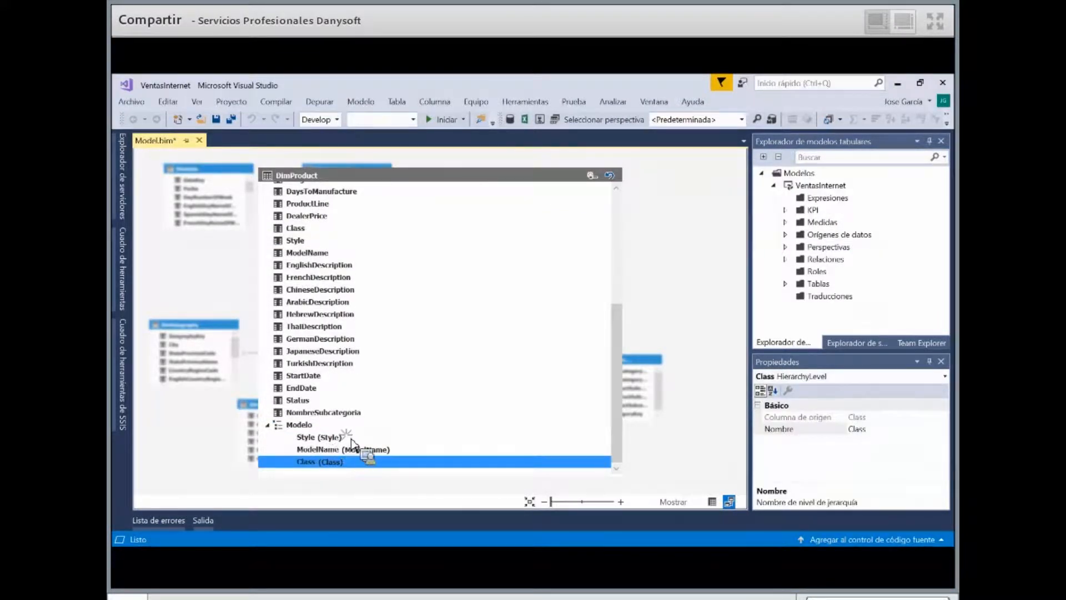
{"action": "mouse_move", "coordinate": [322, 450]}
{"action": "left_mouse_down"}
{"action": "mouse_move", "coordinate": [311, 440]}
{"action": "mouse_move", "coordinate": [321, 450]}
{"action": "left_mouse_up"}
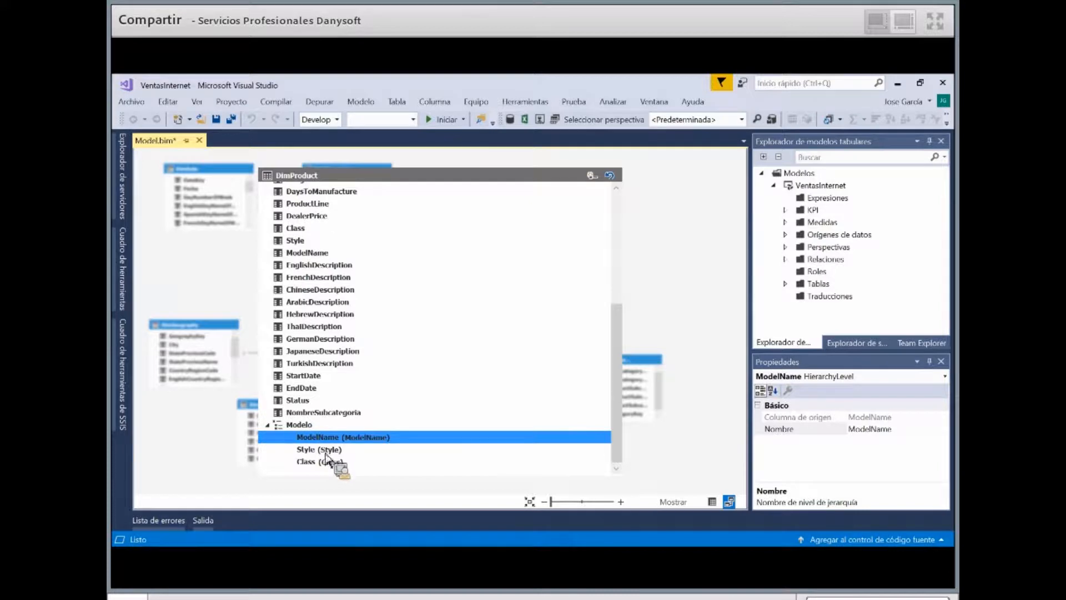
Examine the order of the ModelName, Style and Class levels in the Modelo hierarchy
{"action": "left_click", "coordinate": [326, 452]}
{"action": "left_click", "coordinate": [332, 426]}
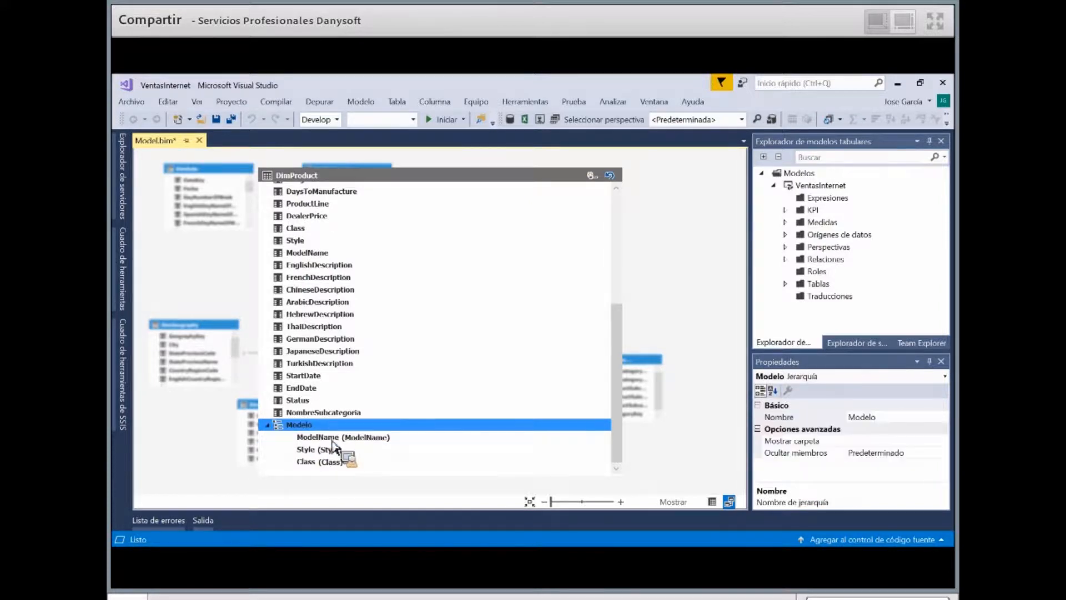
{"action": "left_click", "coordinate": [331, 439]}
{"action": "left_click", "coordinate": [329, 451]}
{"action": "left_click", "coordinate": [329, 462]}
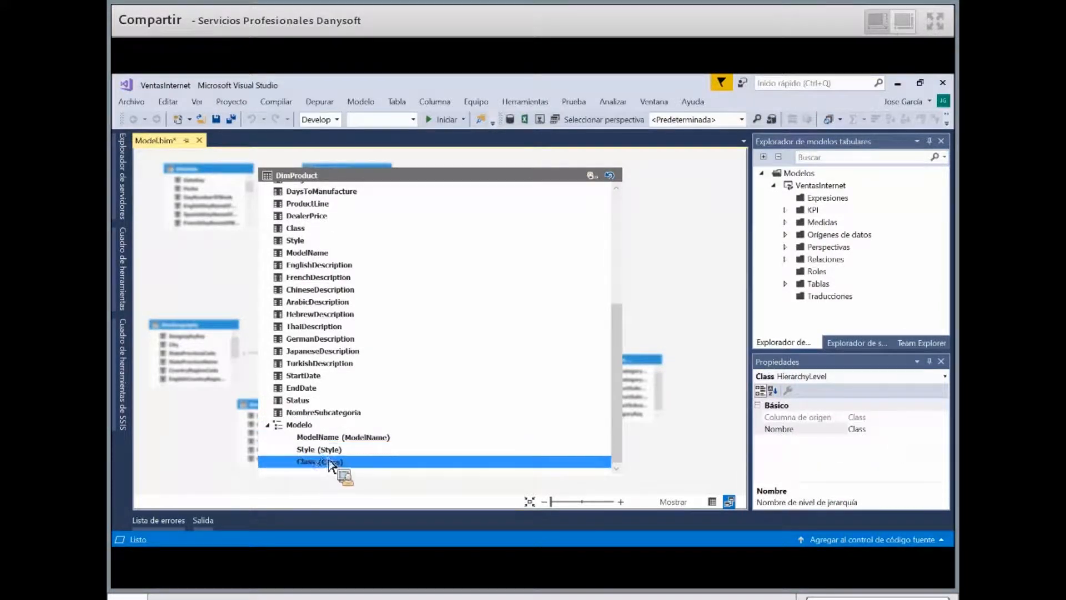
{"action": "left_click", "coordinate": [278, 436]}
{"action": "left_click", "coordinate": [341, 450]}
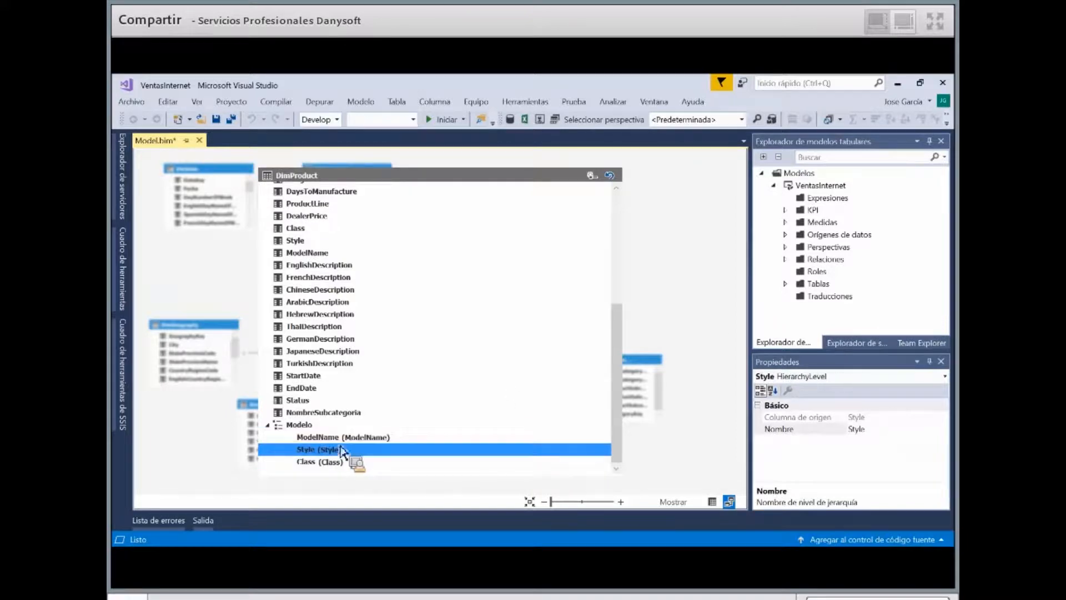
{"action": "left_click", "coordinate": [336, 462]}
Restore the DimProduct table to its normal size, expand the Modelo hierarchy and enlarge the table to fit its levels
{"action": "left_click", "coordinate": [612, 179]}
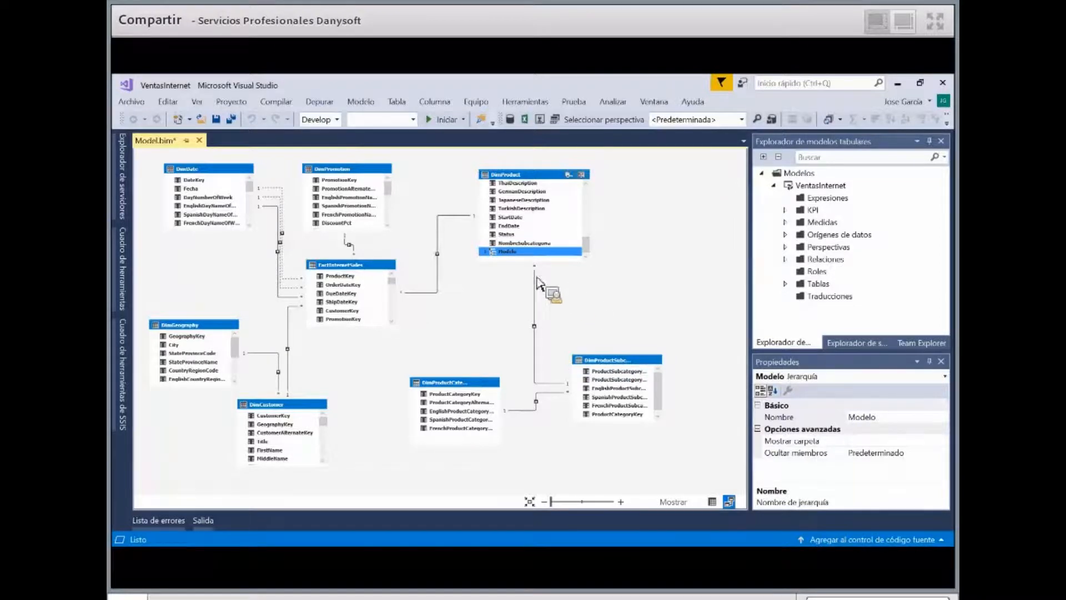
{"action": "left_click", "coordinate": [486, 251]}
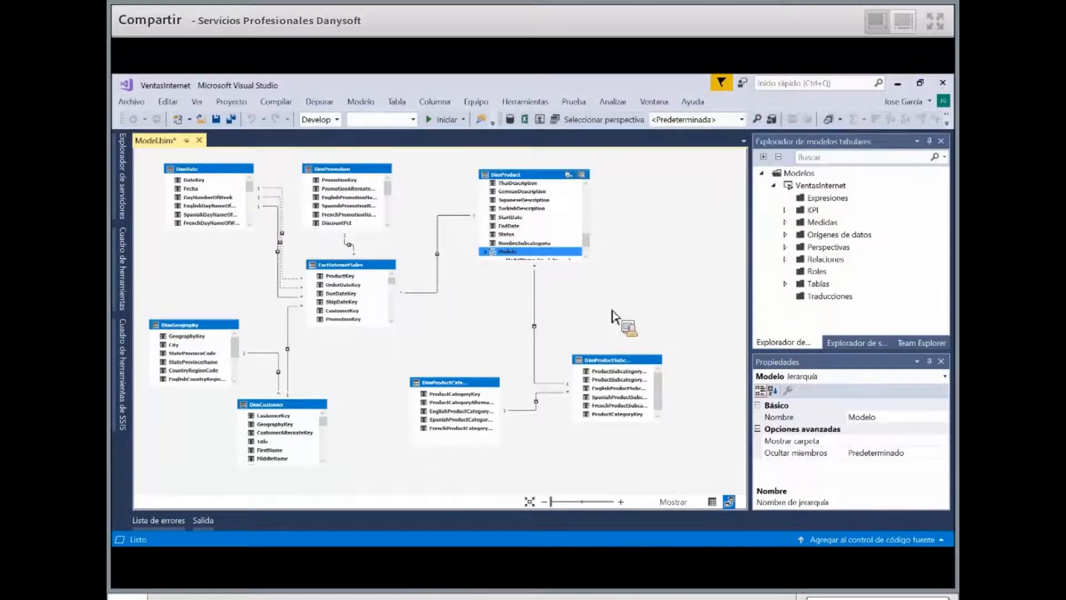
{"action": "left_click_drag", "start_coordinate": [586, 257], "coordinate": [585, 295]}
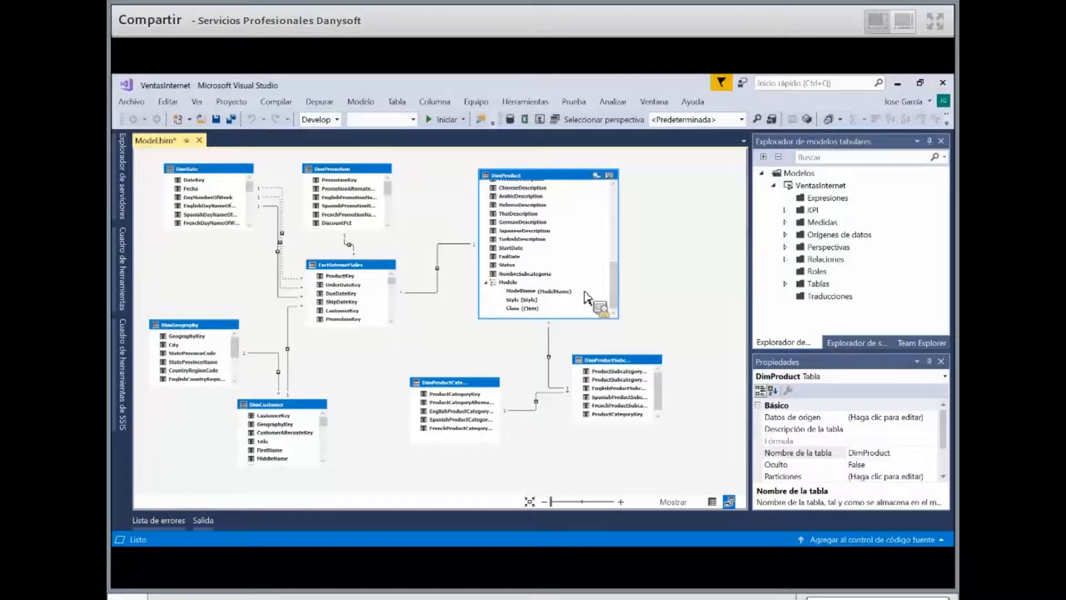
{"action": "left_click_drag", "start_coordinate": [586, 298], "coordinate": [583, 251]}
Open the role management and create a role named Ventas with the Leer permission
{"action": "right_click", "coordinate": [820, 272]}
{"action": "left_click", "coordinate": [854, 280]}
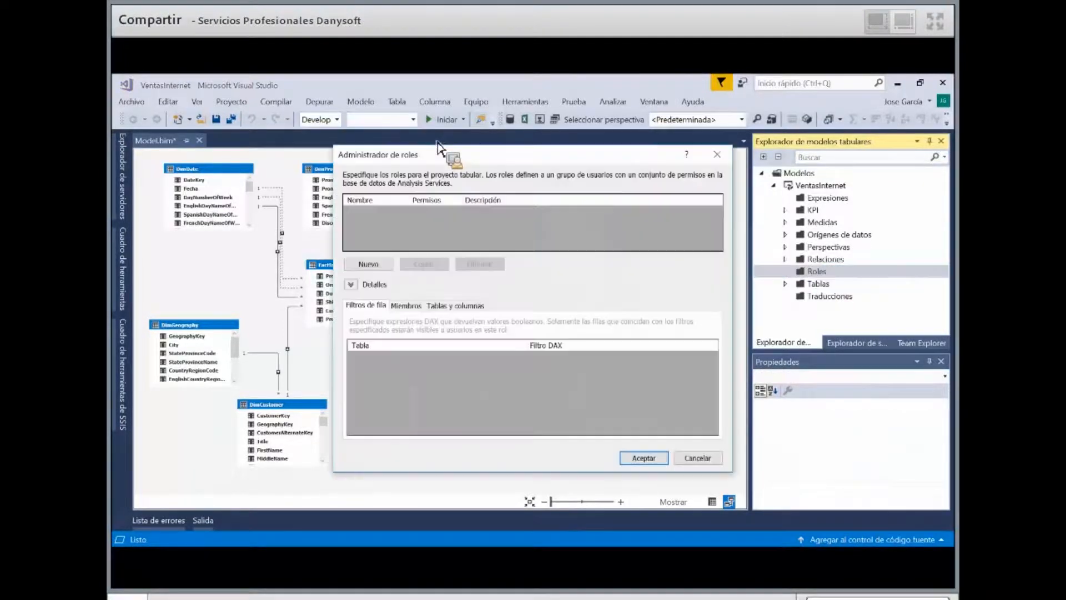
{"action": "left_click_drag", "start_coordinate": [439, 154], "coordinate": [433, 134]}
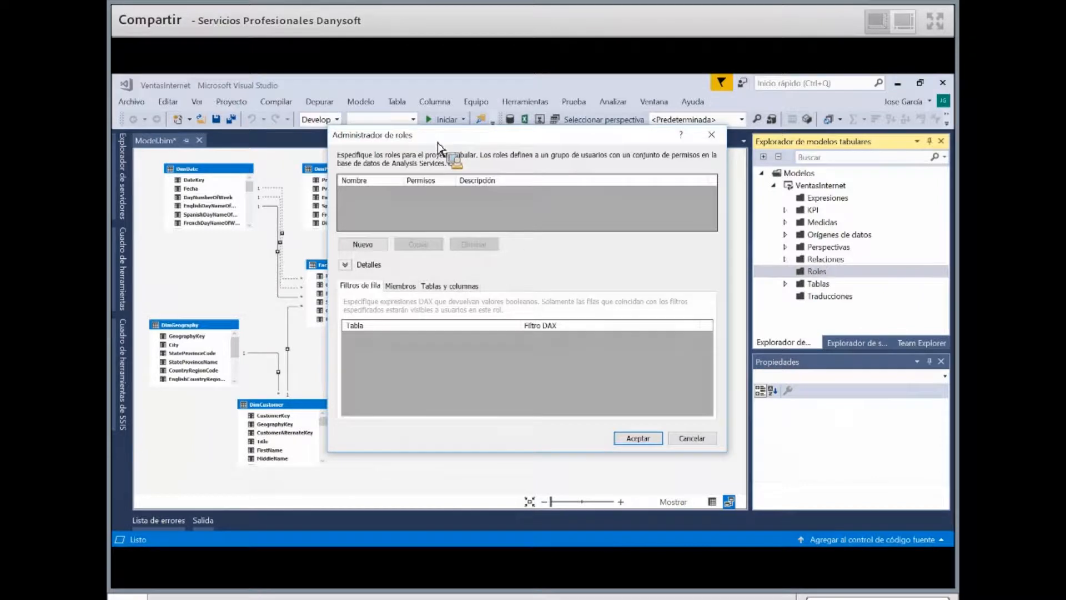
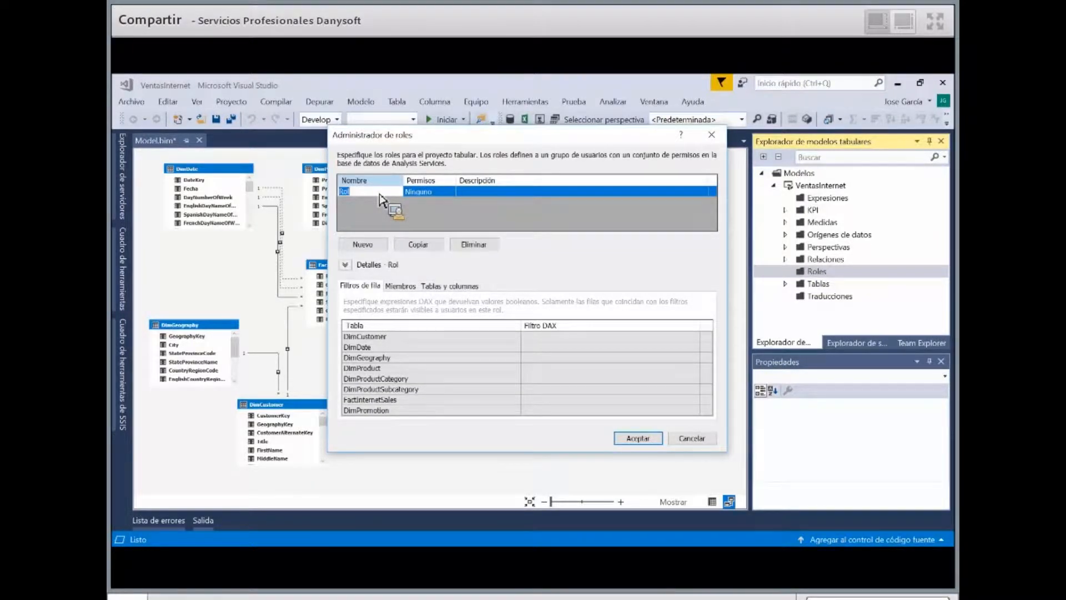
{"action": "type", "text": "Ventas"}
{"action": "key", "text": "Return"}
{"action": "key", "text": "Tab"}
{"action": "key", "text": "alt+Down"}
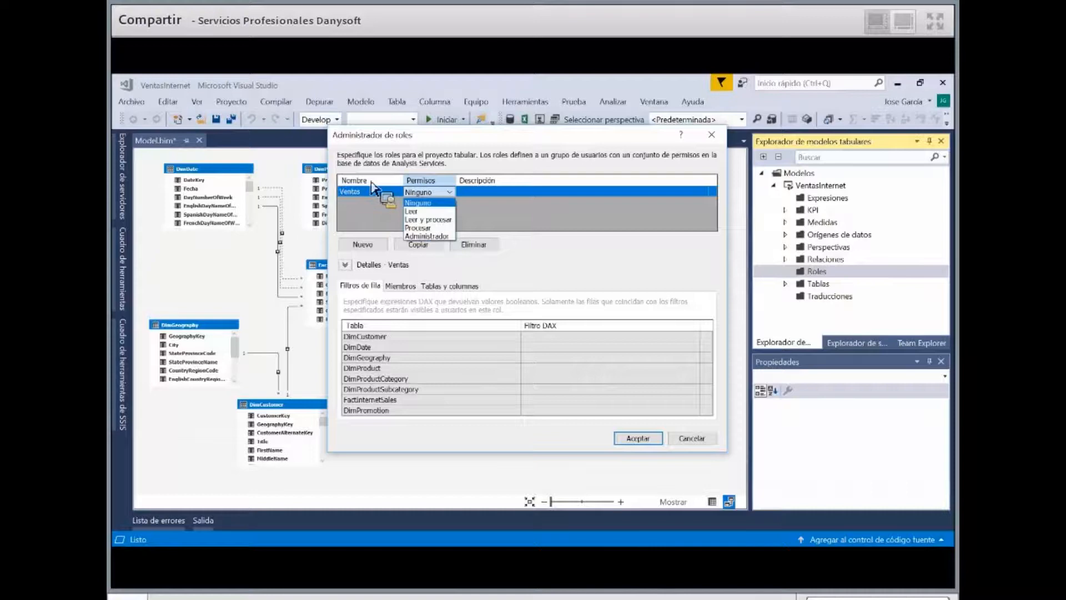
{"action": "key", "text": "Down"}
{"action": "key", "text": "Return"}
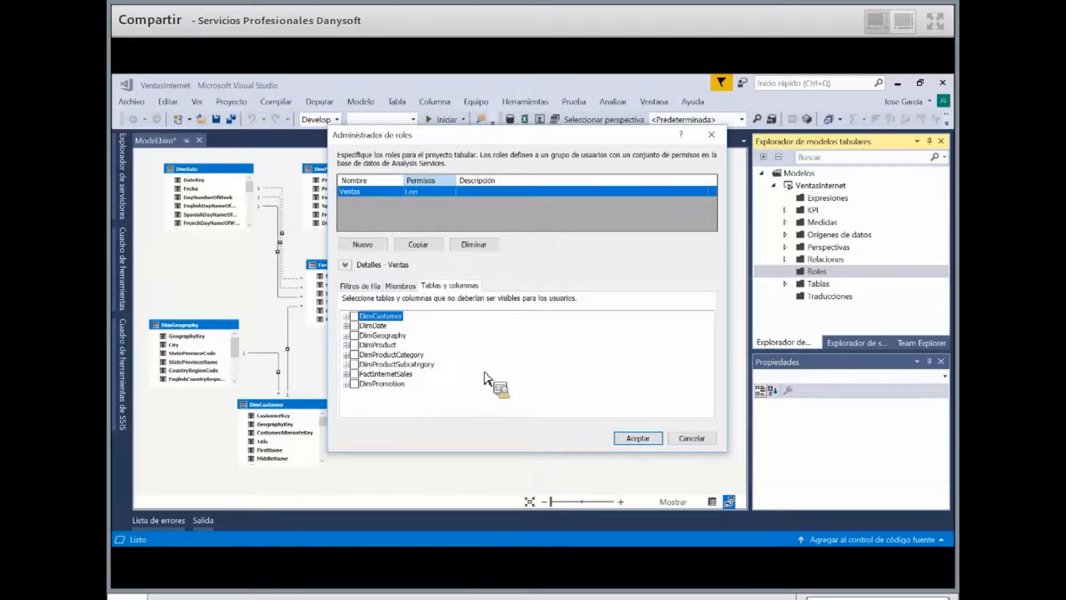
Mark FactInternetSales, DimCustomer, DimDate, DimGeography and DimProduct as tables not visible to users of the Ventas role
{"action": "left_click", "coordinate": [355, 374]}
{"action": "scroll", "coordinate": [383, 368], "scroll_direction": "up", "scroll_amount": 4}
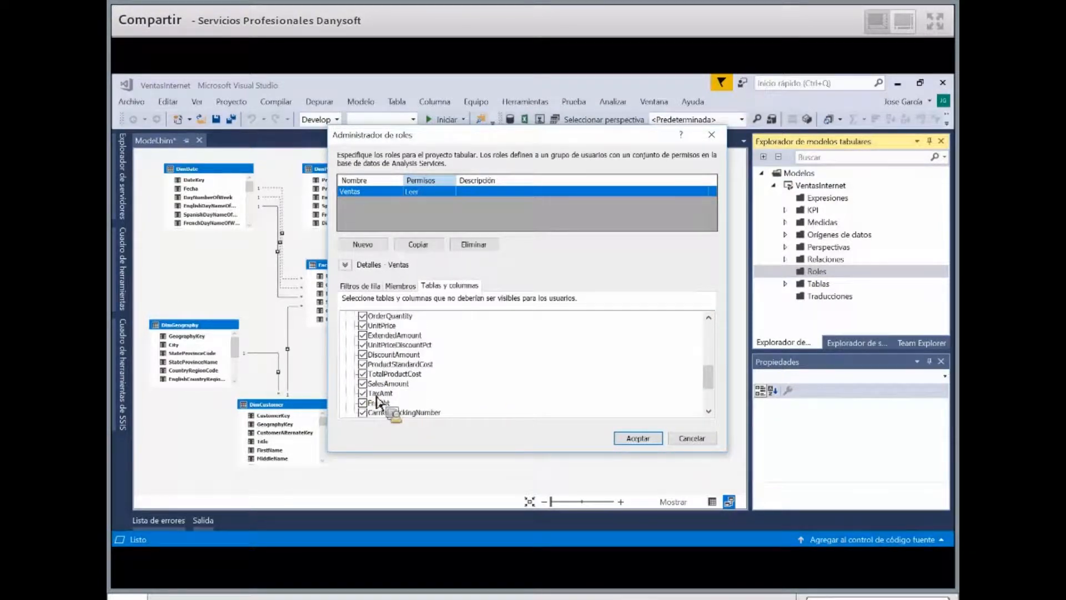
{"action": "double_click", "coordinate": [387, 378]}
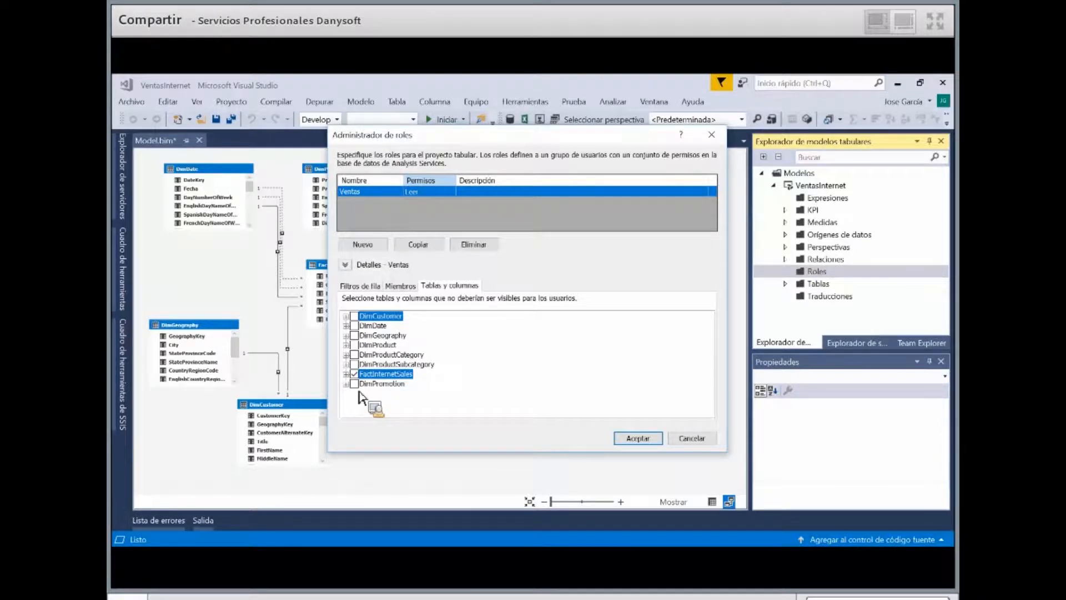
{"action": "left_click_drag", "start_coordinate": [358, 393], "coordinate": [424, 373]}
{"action": "left_click", "coordinate": [353, 317]}
{"action": "left_click", "coordinate": [353, 326]}
{"action": "left_click", "coordinate": [353, 335]}
{"action": "left_click", "coordinate": [354, 345]}
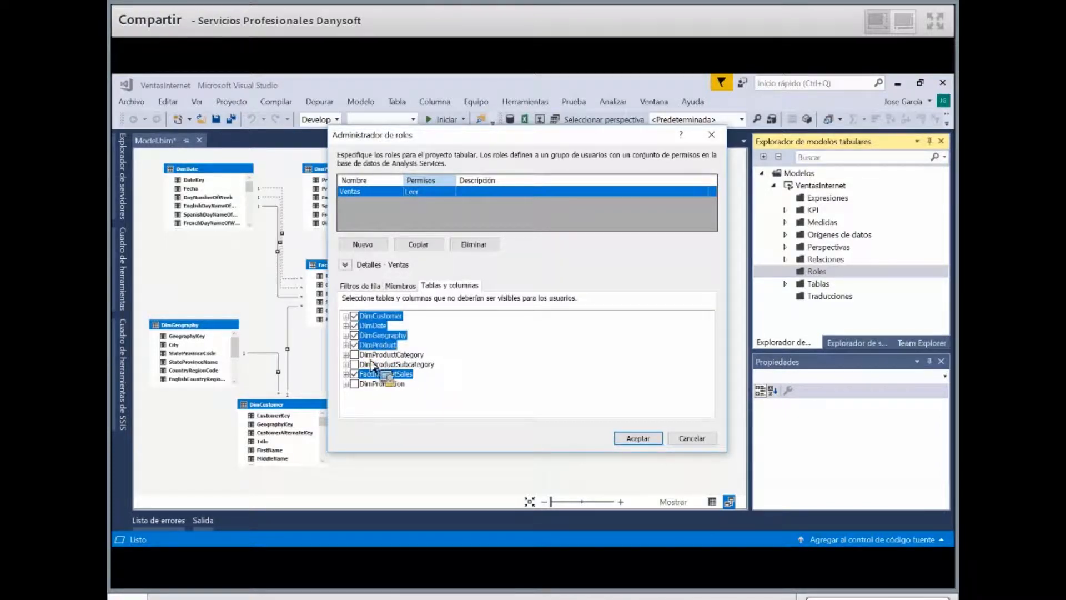
Expand DimCustomer and unmark several of its columns in the role's hidden items, including SpanishOccupation, NumberCarsOwned and AddressLine1
{"action": "left_click", "coordinate": [346, 316]}
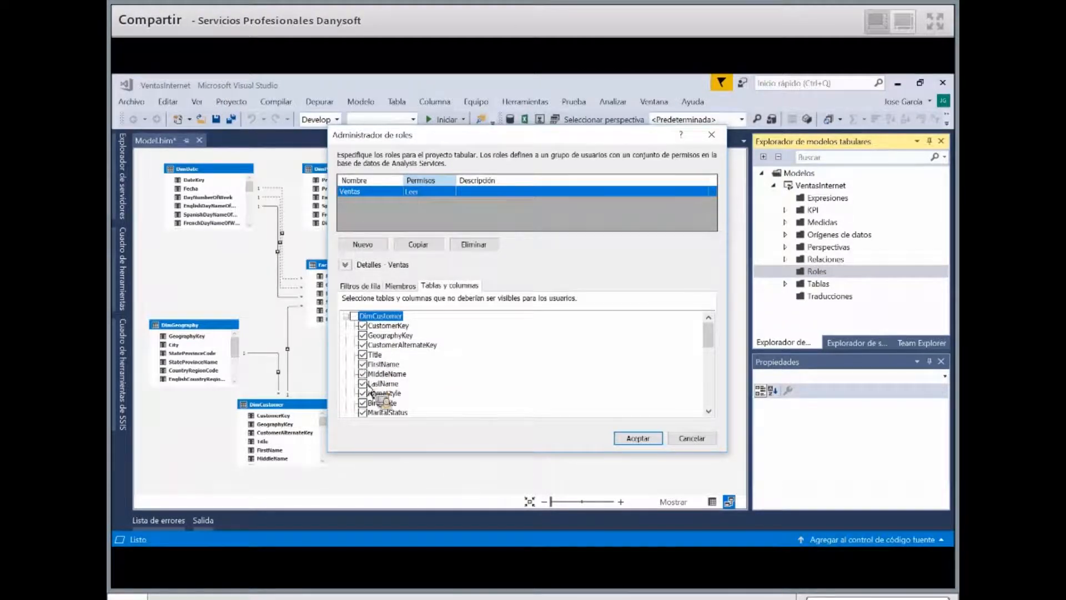
{"action": "left_click", "coordinate": [362, 325]}
{"action": "left_click", "coordinate": [363, 335]}
{"action": "left_click", "coordinate": [362, 354]}
{"action": "left_click", "coordinate": [363, 374]}
{"action": "scroll", "coordinate": [360, 359], "scroll_direction": "down", "scroll_amount": 4}
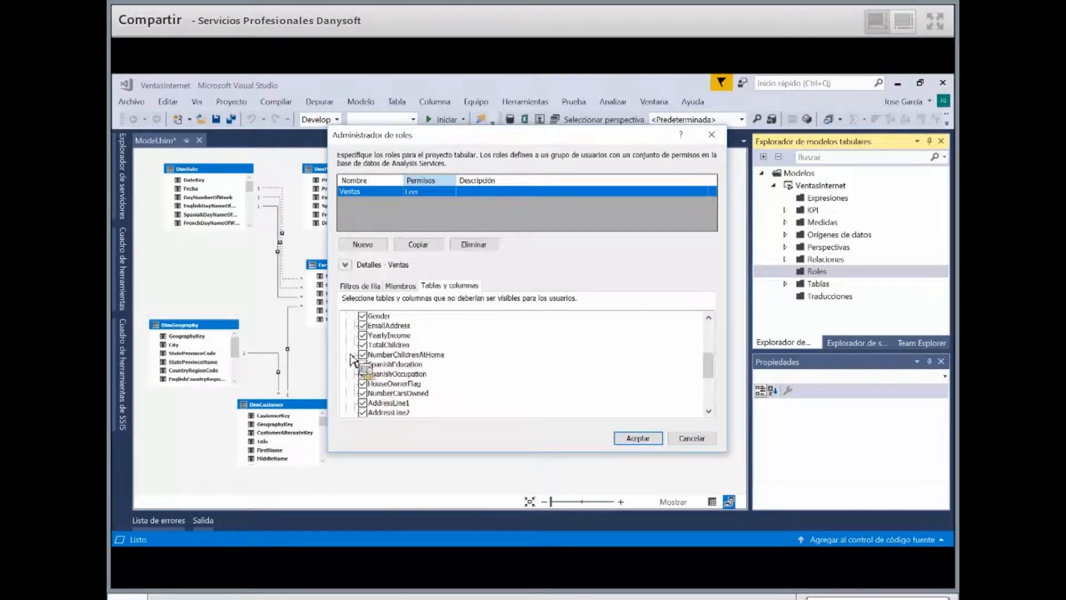
{"action": "scroll", "coordinate": [364, 376], "scroll_direction": "down", "scroll_amount": 3}
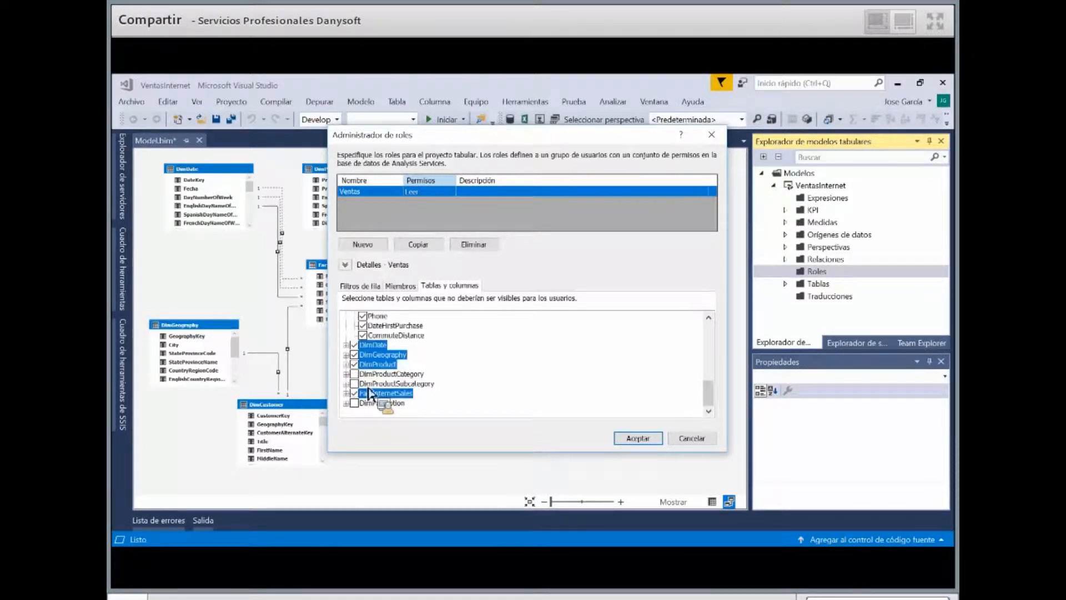
Expand DimDate and DimProduct in the role's hidden items and unmark both tables
{"action": "scroll", "coordinate": [355, 374], "scroll_direction": "down", "scroll_amount": 3}
{"action": "scroll", "coordinate": [364, 383], "scroll_direction": "down", "scroll_amount": 6}
{"action": "double_click", "coordinate": [374, 363]}
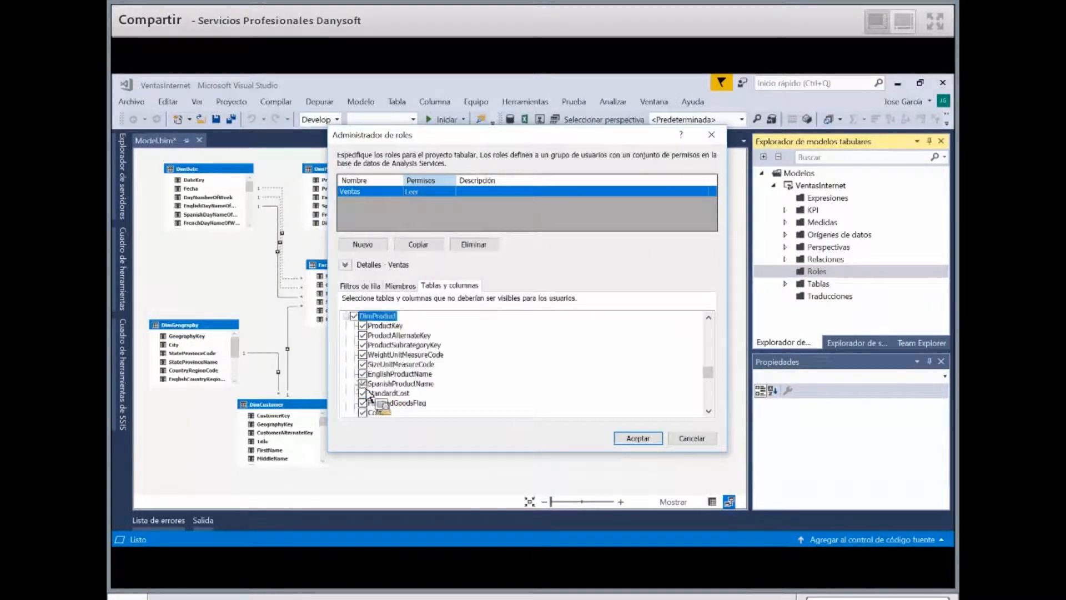
{"action": "scroll", "coordinate": [371, 372], "scroll_direction": "down", "scroll_amount": 5}
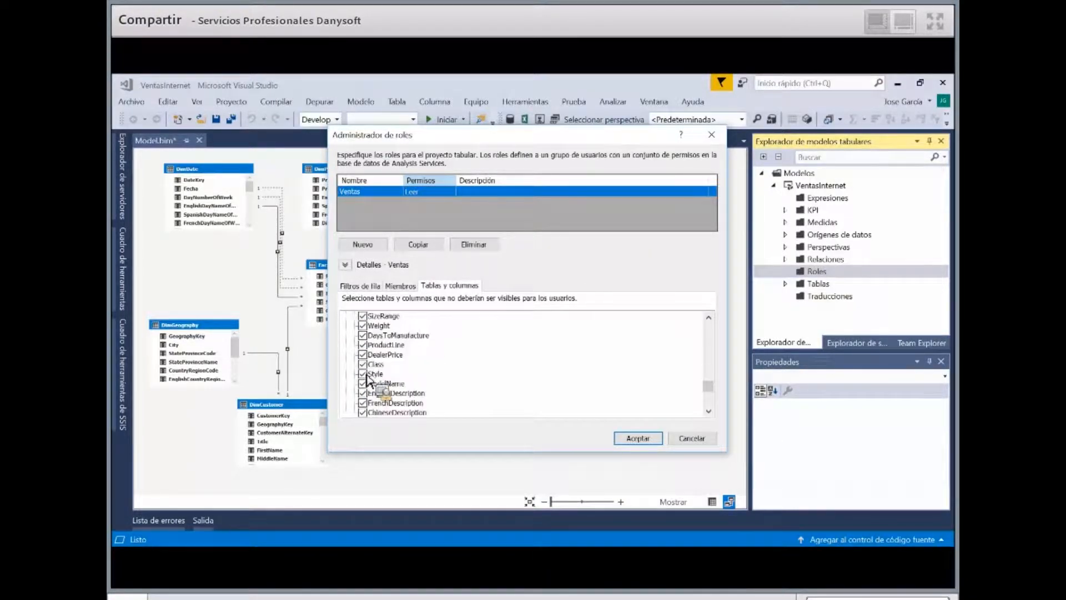
{"action": "scroll", "coordinate": [510, 393], "scroll_direction": "down", "scroll_amount": 5}
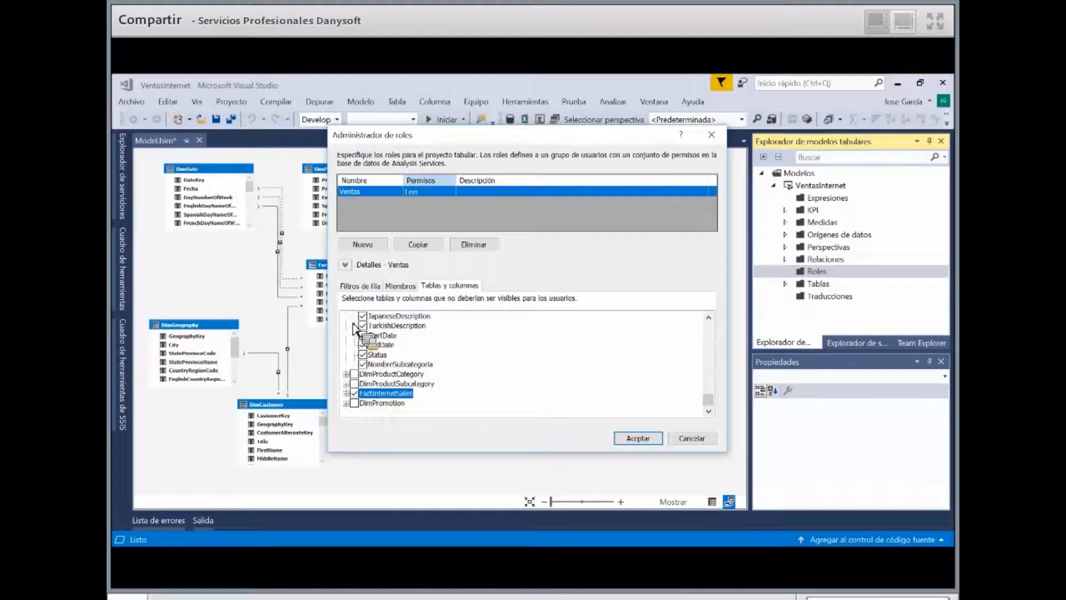
{"action": "scroll", "coordinate": [406, 378], "scroll_direction": "up", "scroll_amount": 10}
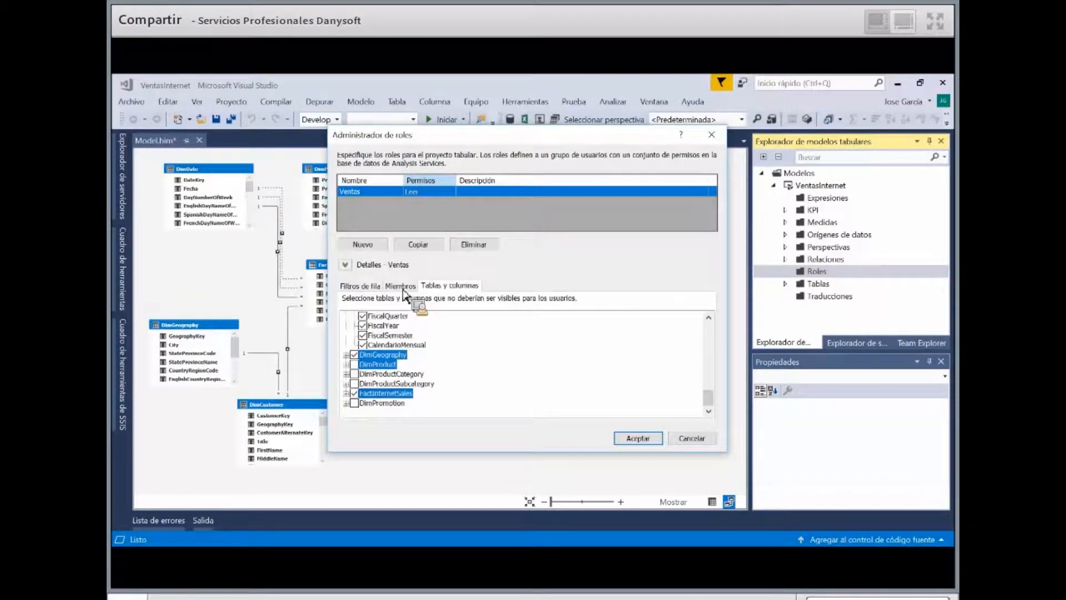
{"action": "scroll", "coordinate": [403, 290], "scroll_direction": "up", "scroll_amount": 9}
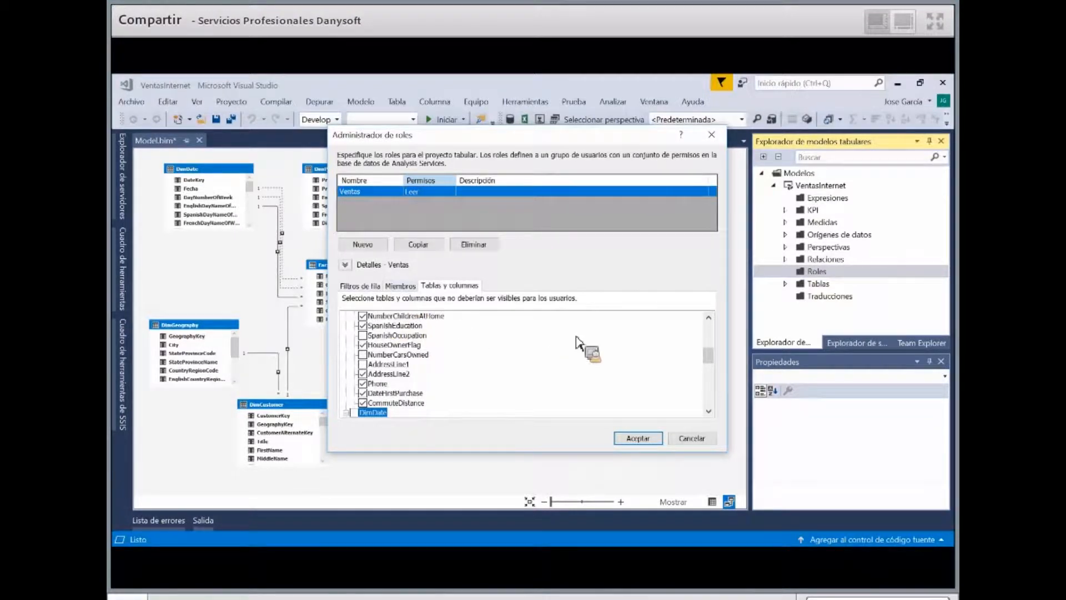
Check the Ventas role's members, open its row filters and start a DimGeography filter with =dim, trying to pick the CountryRegionCode column
{"action": "left_click", "coordinate": [400, 285]}
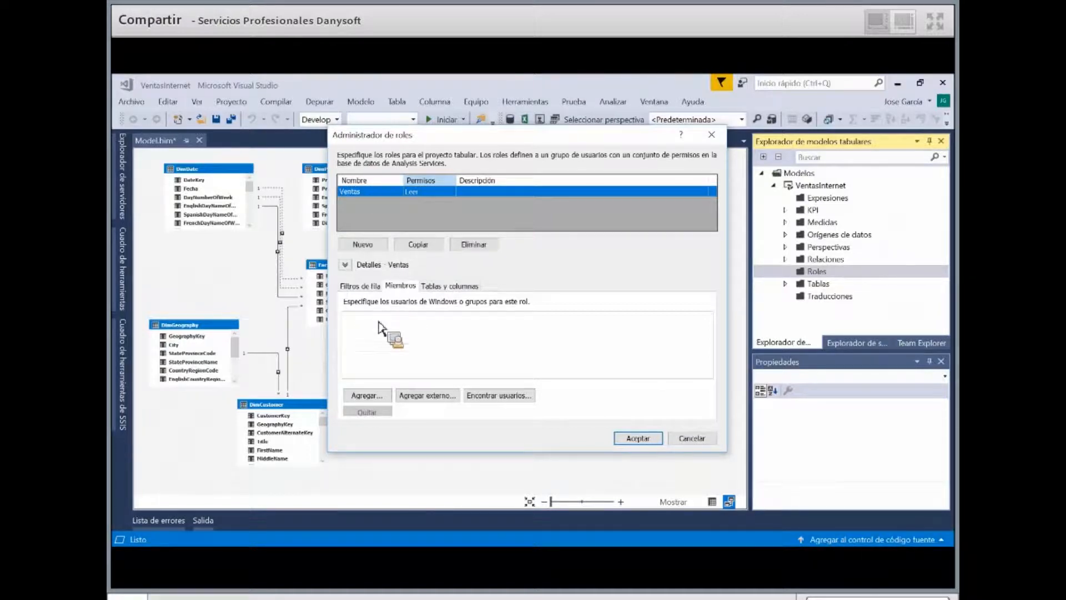
{"action": "left_click", "coordinate": [360, 286]}
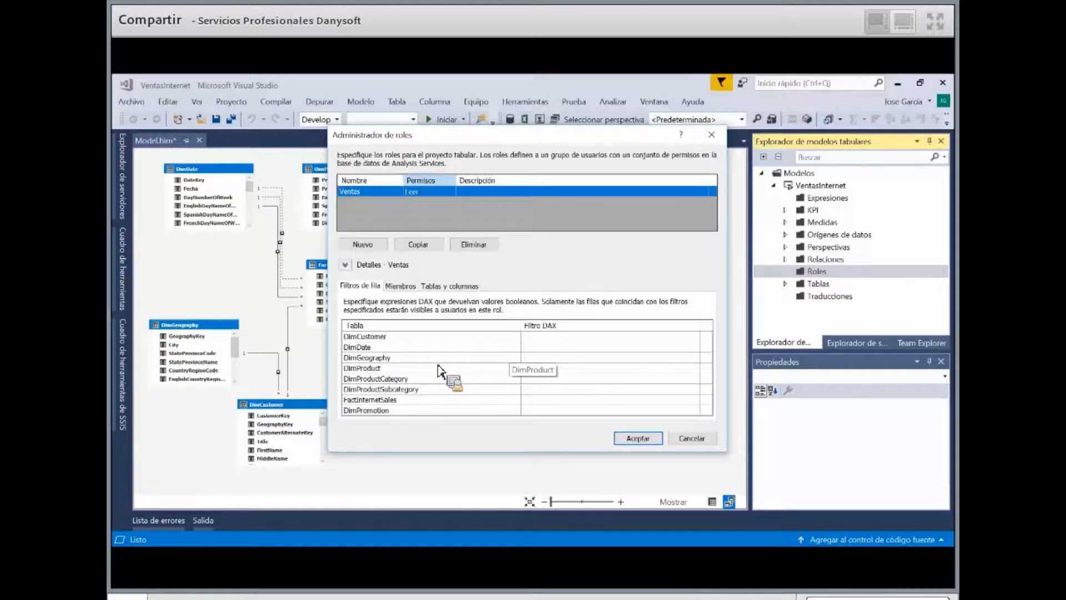
{"action": "left_click", "coordinate": [416, 361]}
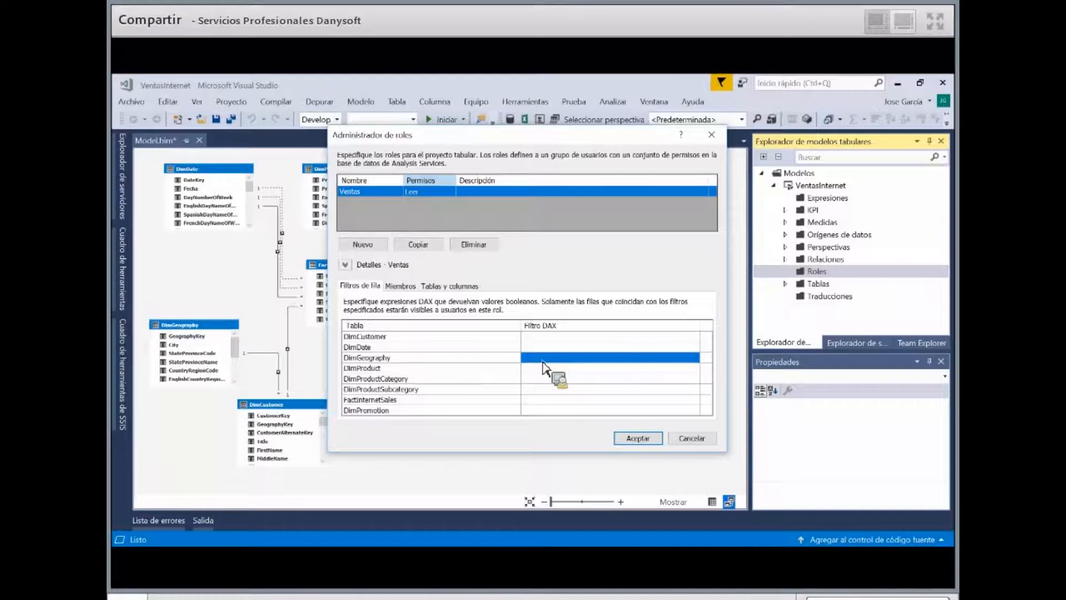
{"action": "type", "text": "="}
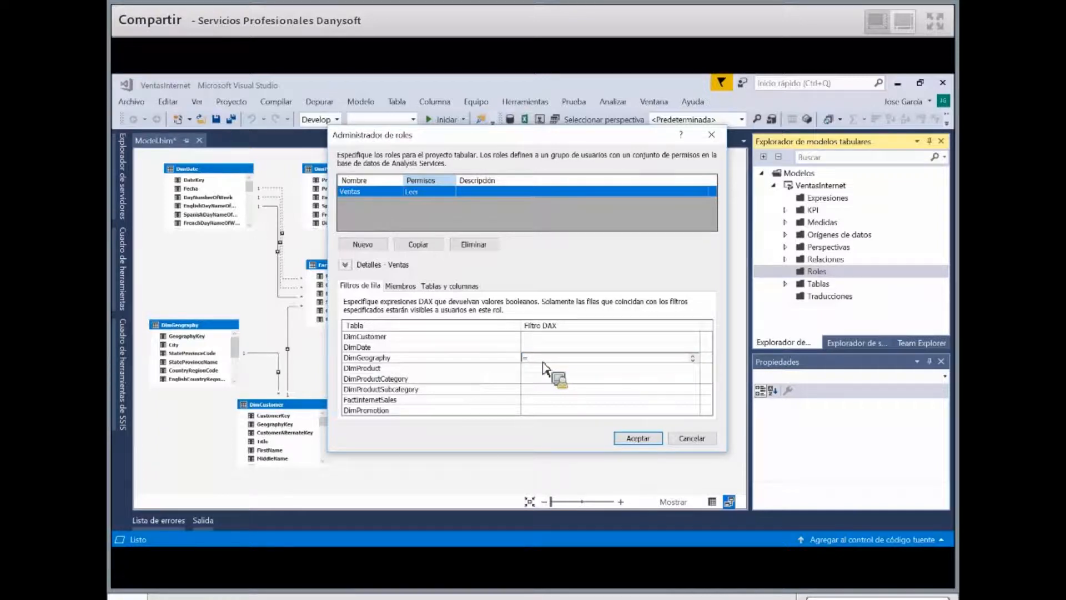
{"action": "type", "text": "dim"}
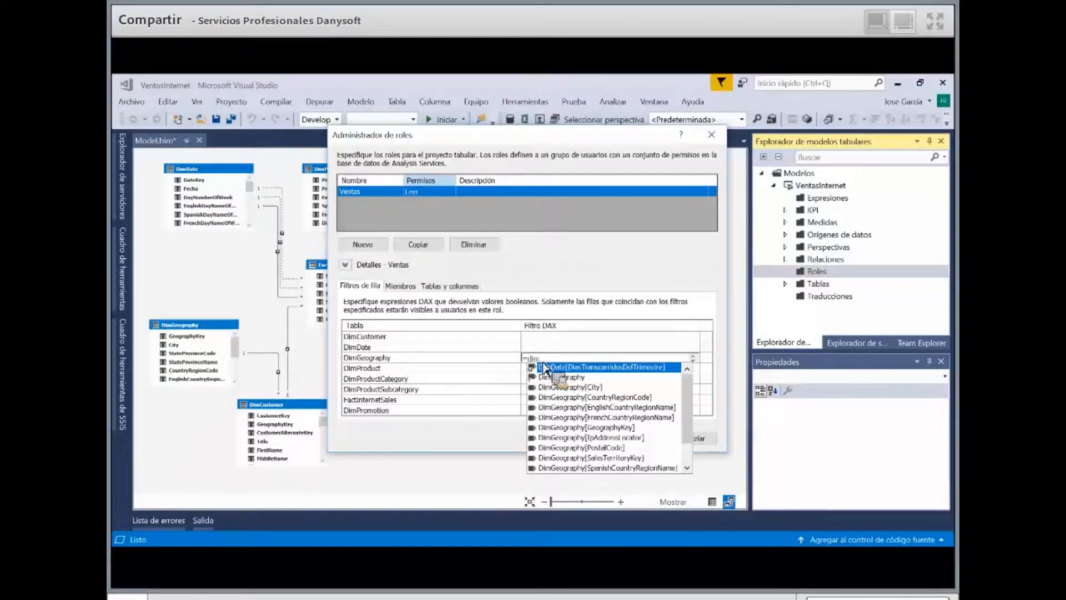
{"action": "key", "text": "Down"}
{"action": "key", "text": "Down"}
{"action": "key", "text": "Down"}
{"action": "key", "text": "Down"}
{"action": "key", "text": "Down"}
{"action": "key", "text": "Down"}
{"action": "key", "text": "Down"}
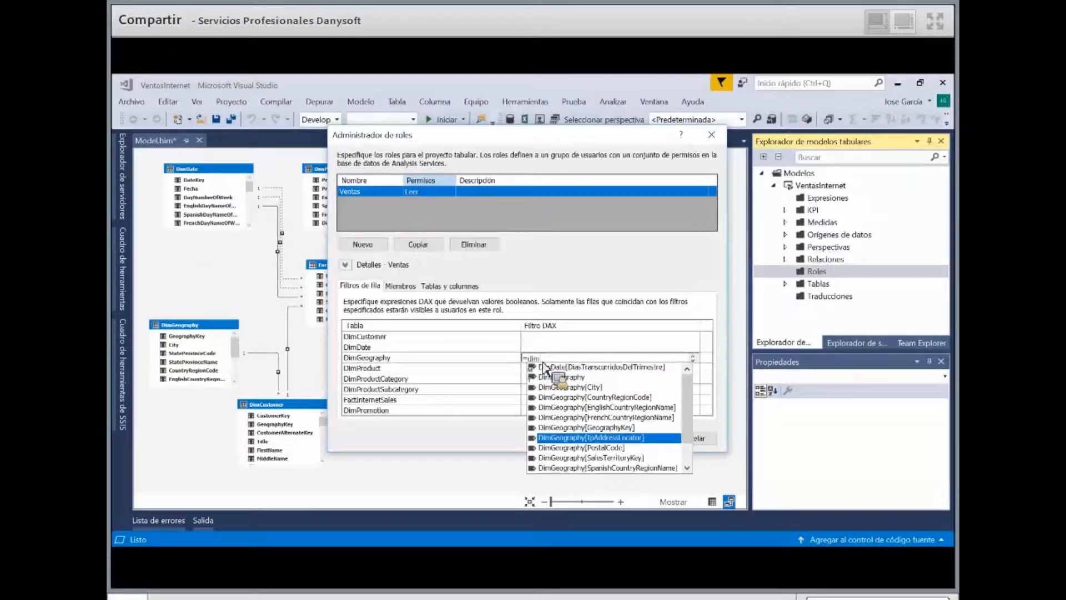
{"action": "key", "text": "Up"}
{"action": "key", "text": "Up"}
{"action": "key", "text": "Up"}
{"action": "key", "text": "Up"}
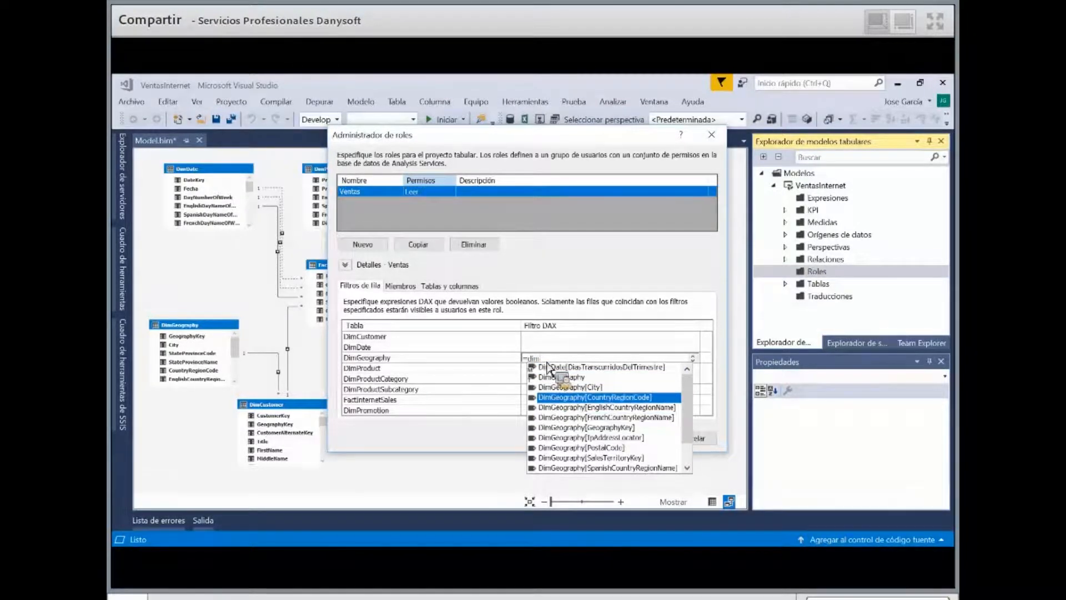
{"action": "key", "text": "Return"}
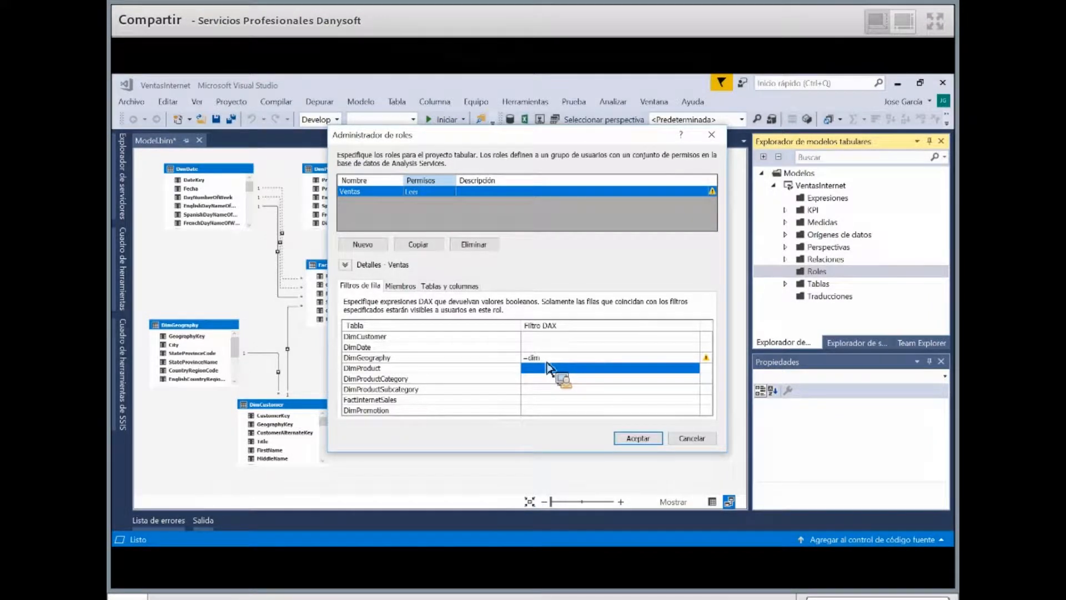
Complete the DimGeography row filter as =DimGeography[CountryRegionCode]="FR" and accept the role settings
{"action": "left_click", "coordinate": [547, 362]}
{"action": "left_click", "coordinate": [547, 362]}
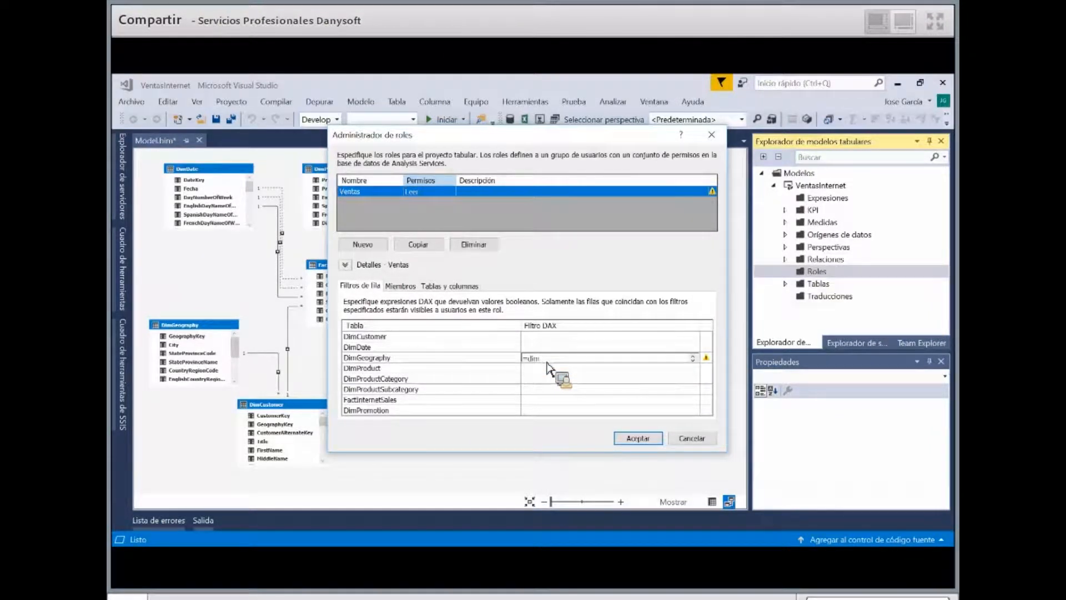
{"action": "type", "text": "g"}
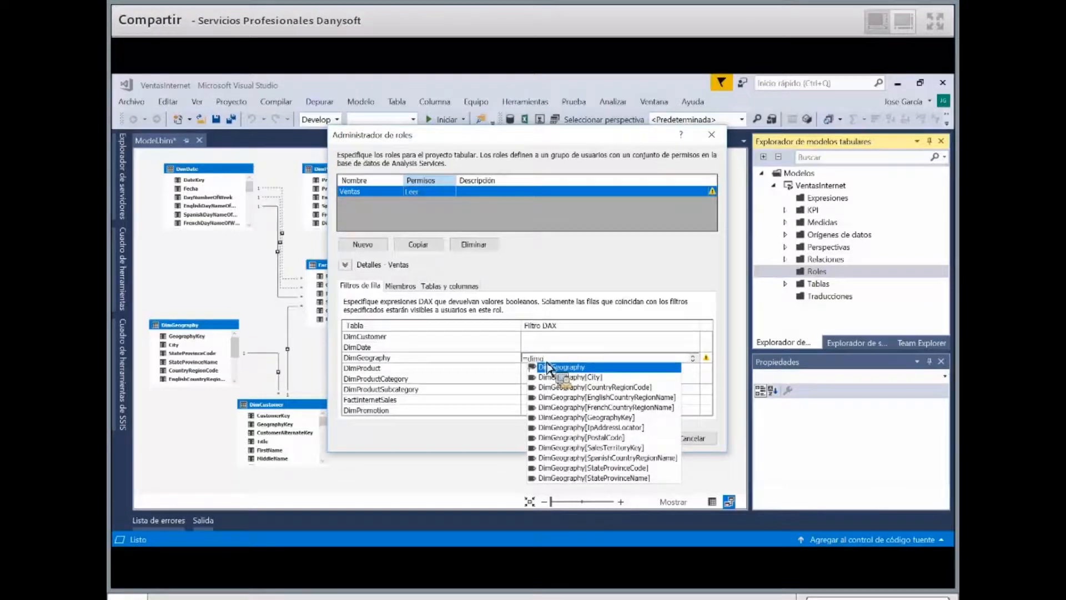
{"action": "key", "text": "Down"}
{"action": "key", "text": "Down"}
{"action": "key", "text": "Down"}
{"action": "key", "text": "Down"}
{"action": "key", "text": "Down"}
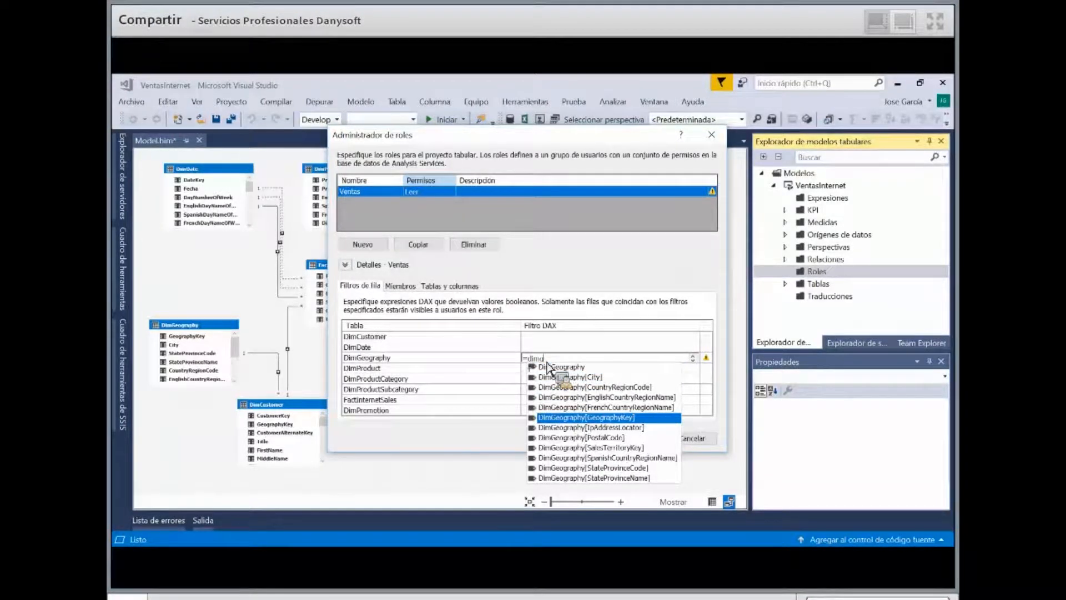
{"action": "key", "text": "Up"}
{"action": "key", "text": "Up"}
{"action": "key", "text": "Up"}
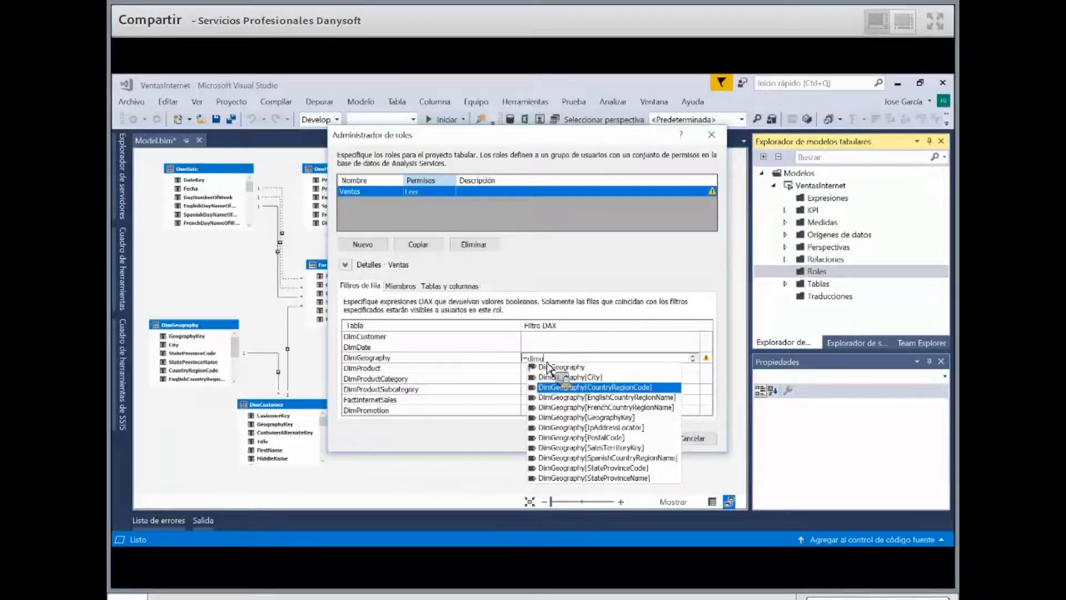
{"action": "key", "text": "Tab"}
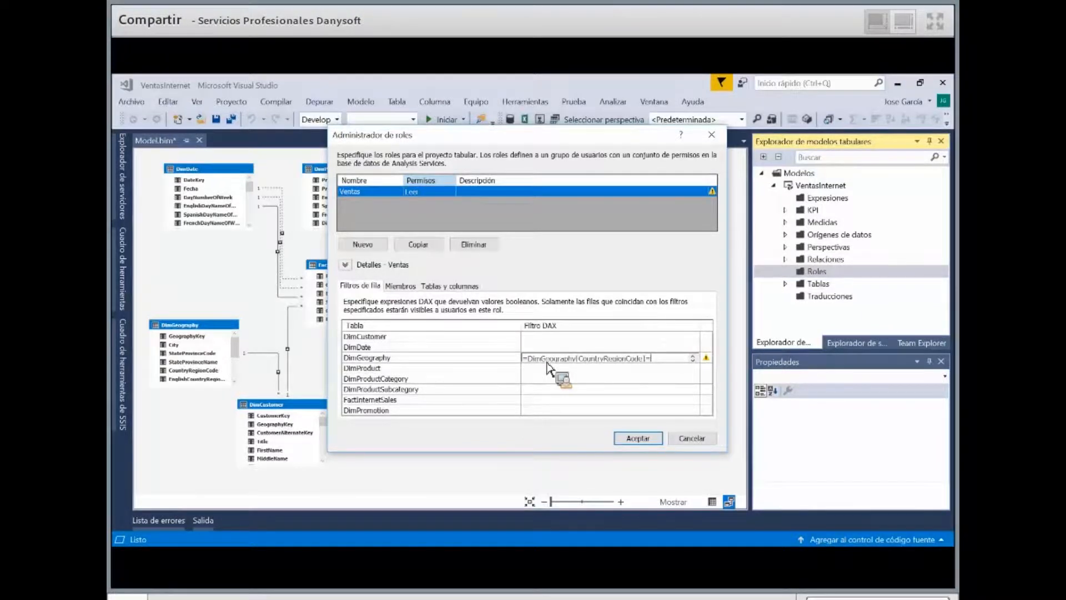
{"action": "type", "text": "=\"FR\""}
{"action": "key", "text": "Return"}
{"action": "left_click", "coordinate": [656, 361]}
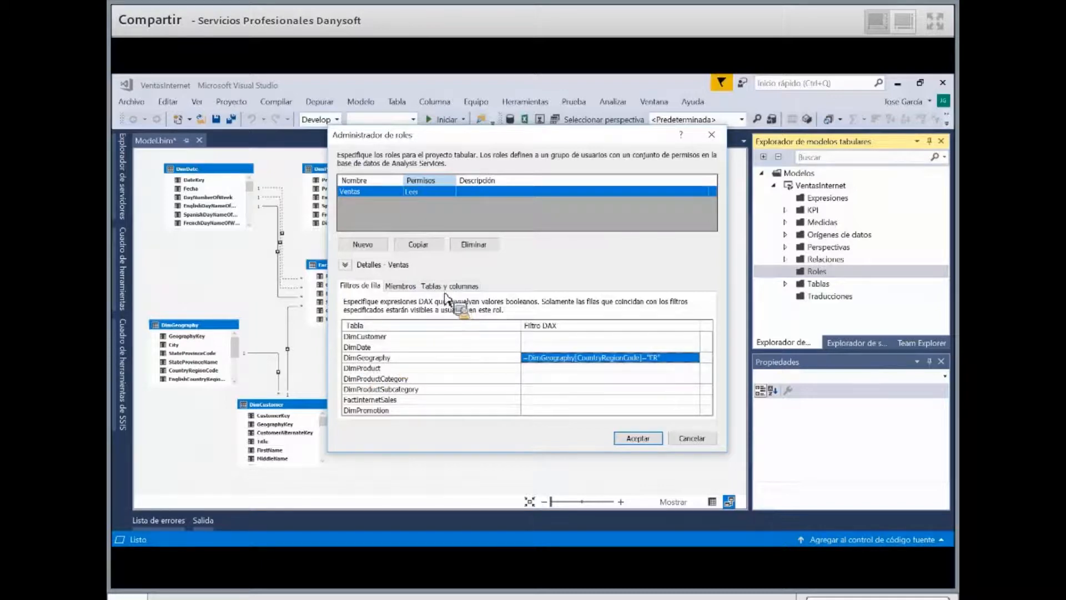
{"action": "left_click", "coordinate": [526, 360]}
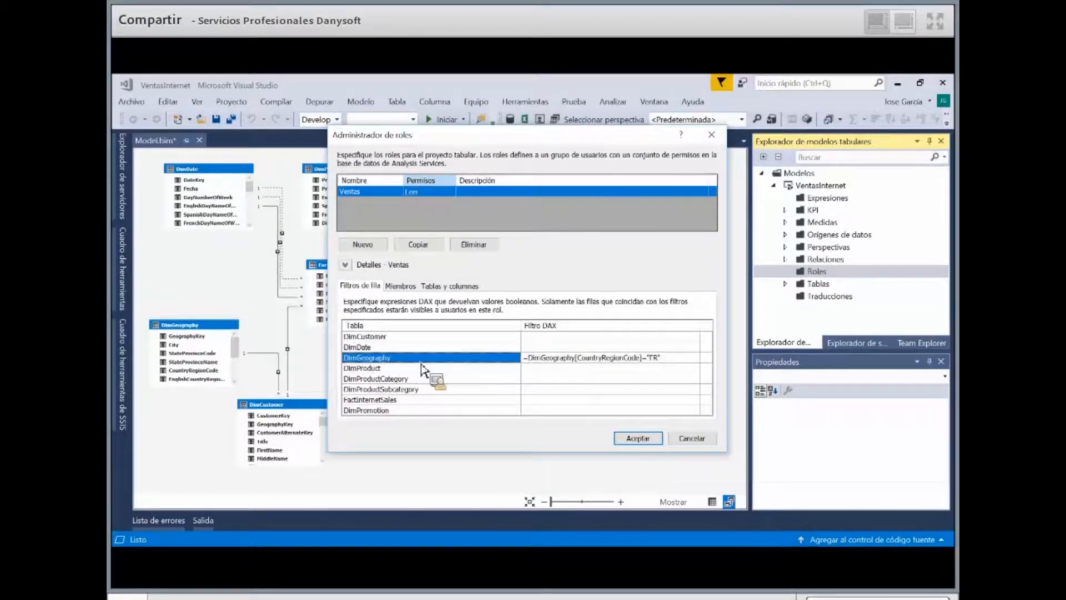
{"action": "left_click", "coordinate": [675, 362]}
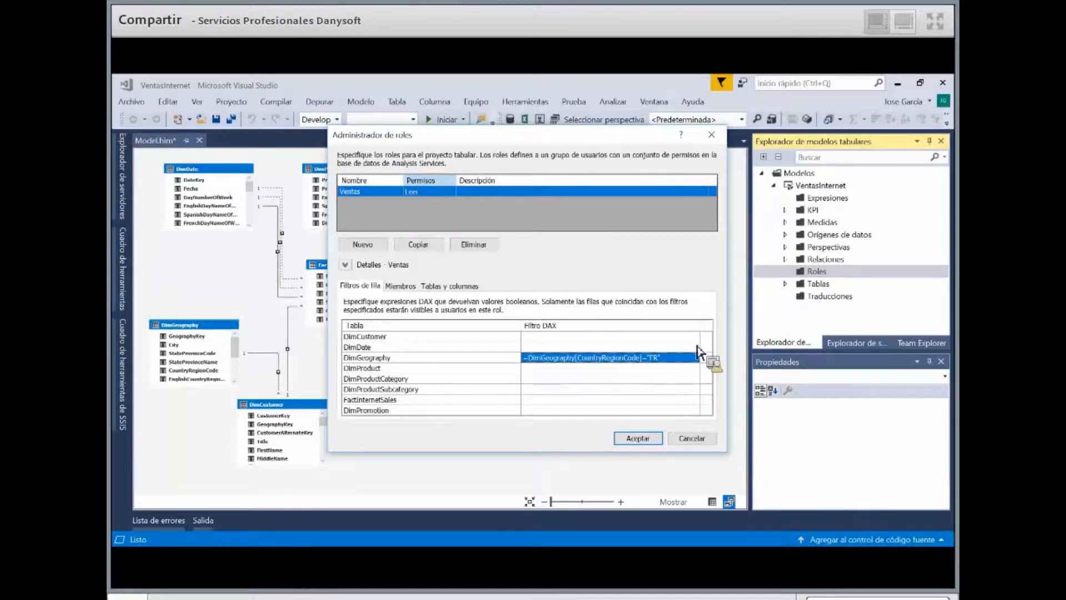
{"action": "key", "text": "Return"}
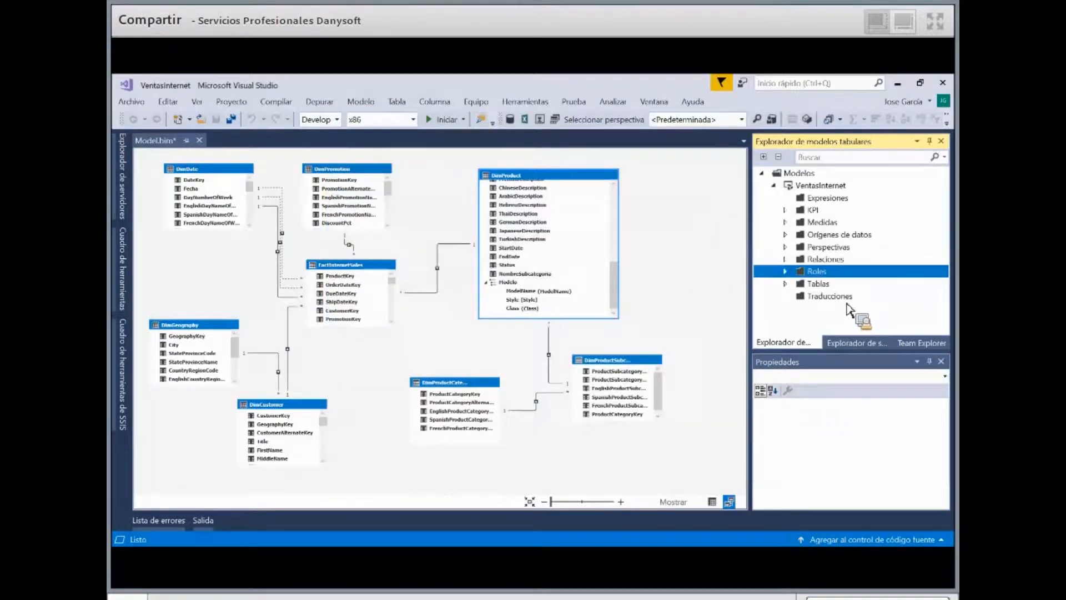
Check the Ventas role under the model's Roles folder and collapse the folder again
{"action": "right_click", "coordinate": [831, 284]}
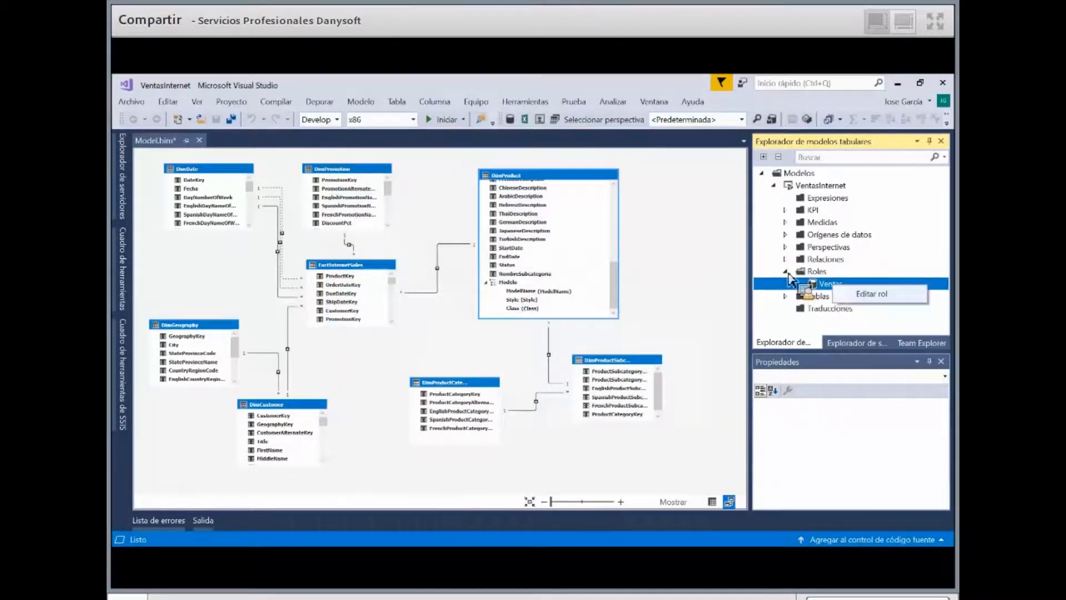
{"action": "left_click", "coordinate": [785, 272]}
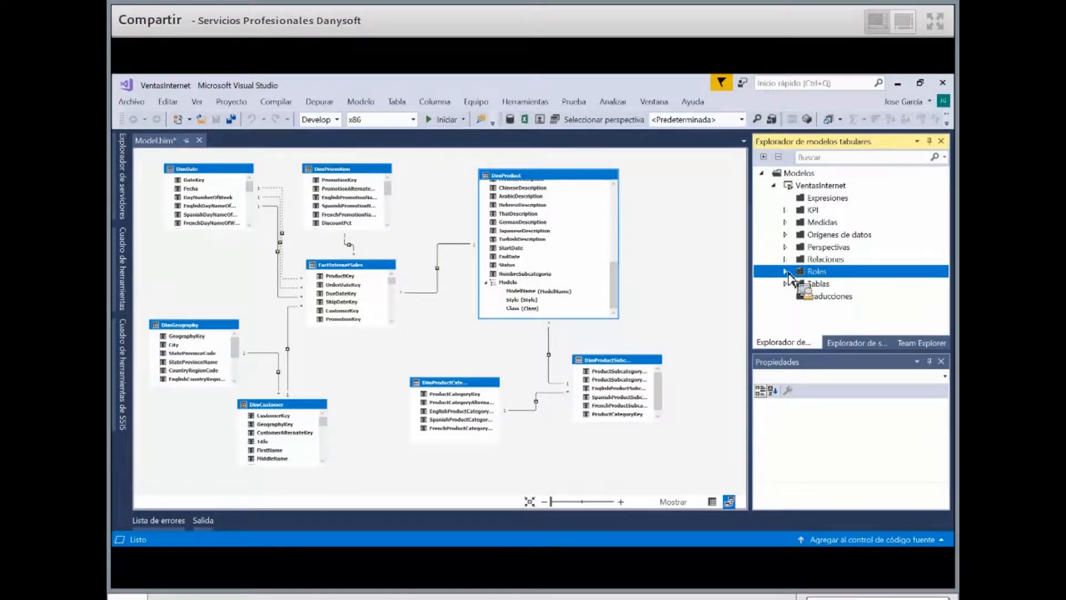
{"action": "left_click_drag", "start_coordinate": [789, 276], "coordinate": [291, 111]}
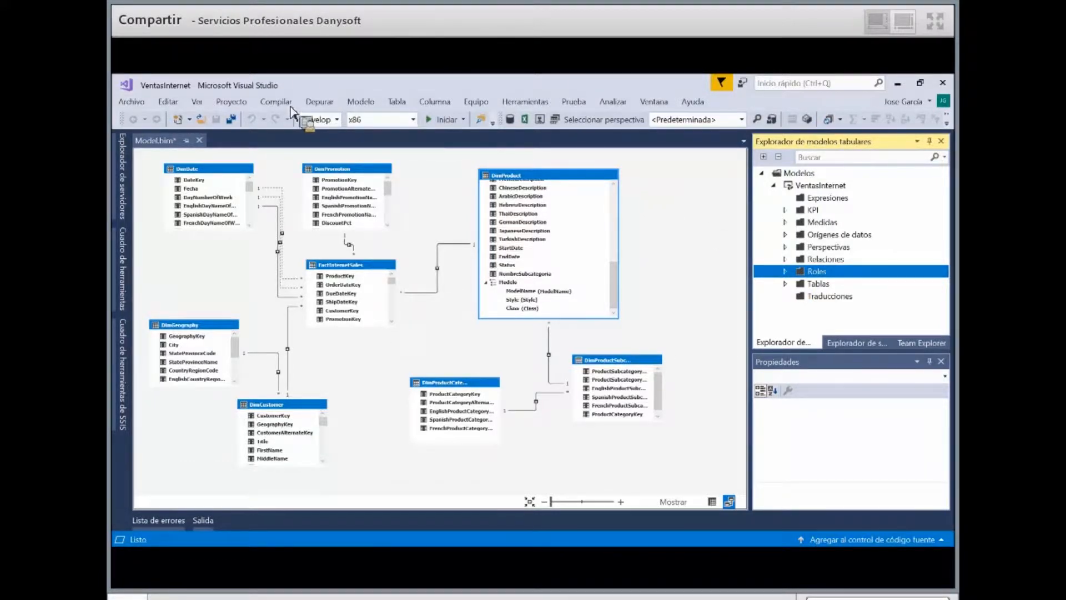
Switch to SQL Server Management Studio and list the databases on the Analysis Services server and the SQL Server instance
{"action": "left_click", "coordinate": [435, 103]}
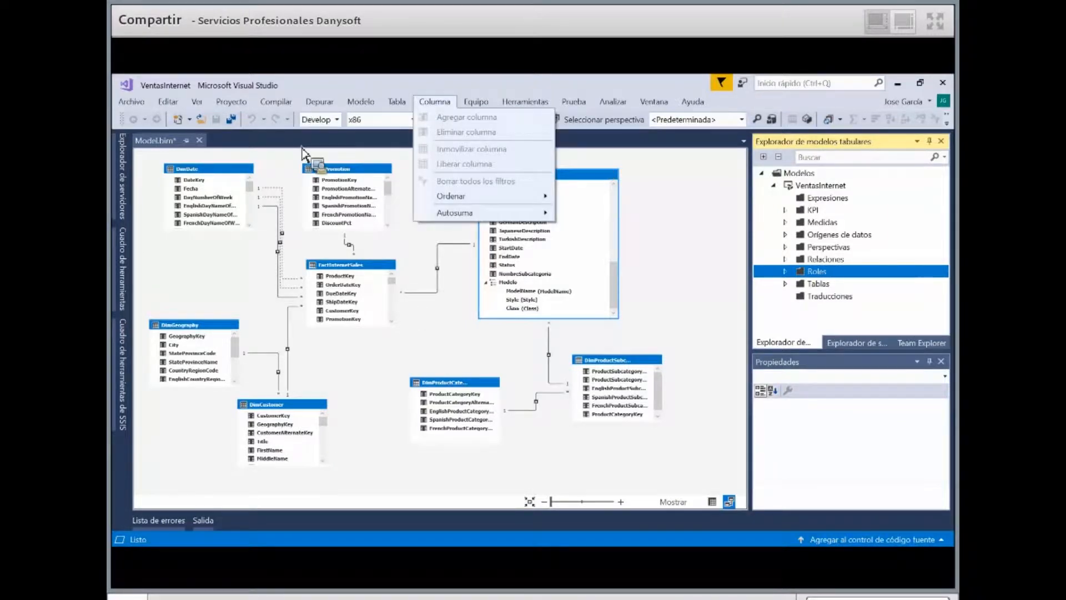
{"action": "mouse_move", "coordinate": [276, 102]}
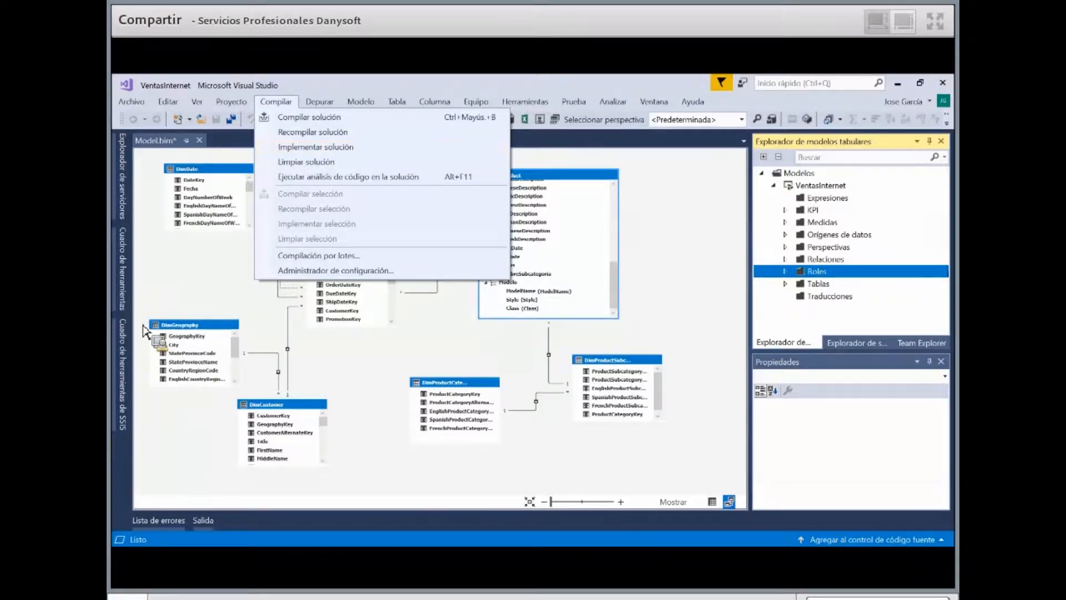
{"action": "left_click", "coordinate": [619, 534]}
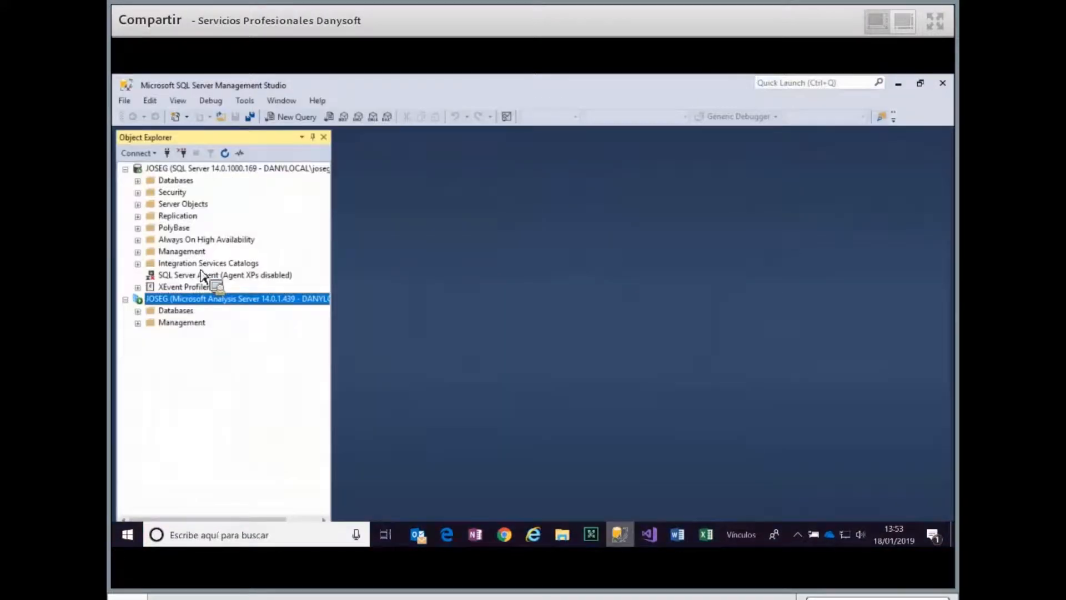
{"action": "left_click", "coordinate": [137, 311]}
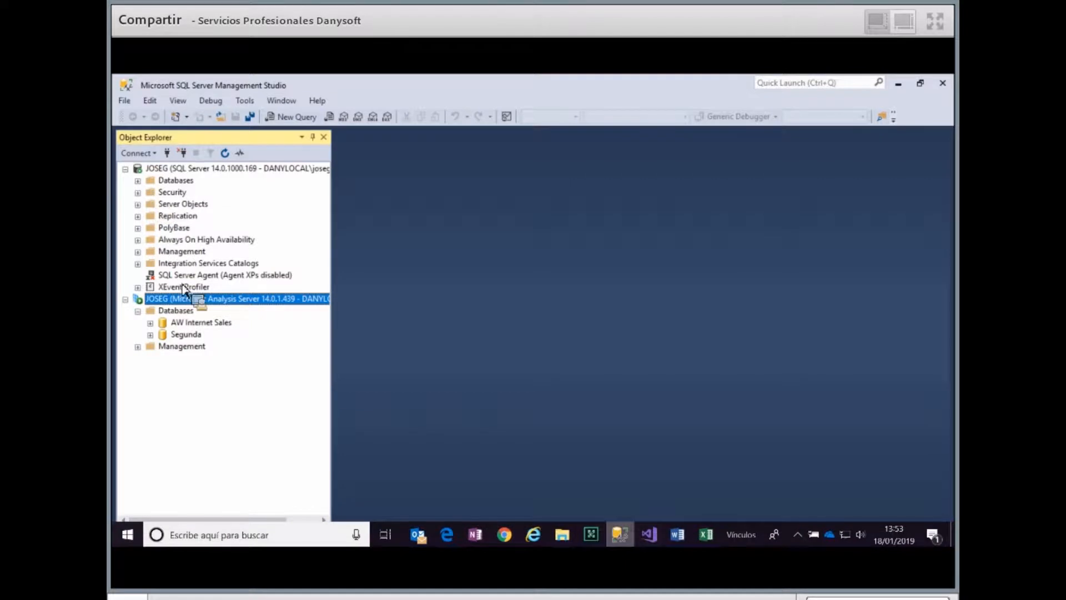
{"action": "left_click", "coordinate": [252, 241]}
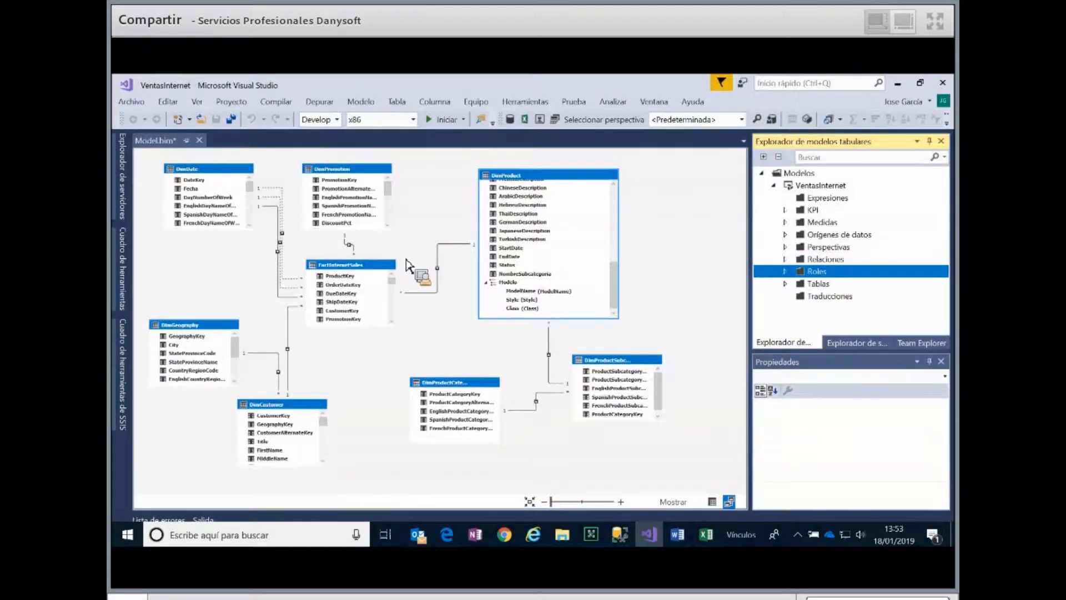
Deploy the VentasInternet solution from Visual Studio and close the deployment report
{"action": "key", "text": "alt+c"}
{"action": "key", "text": "Return"}
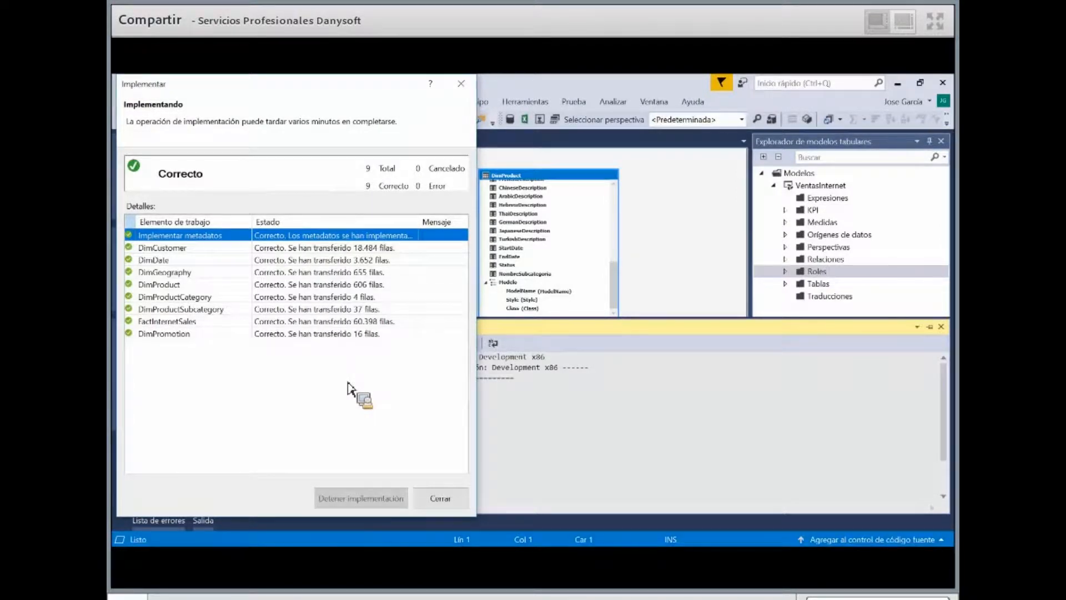
{"action": "left_click", "coordinate": [449, 495]}
{"action": "left_click", "coordinate": [442, 500]}
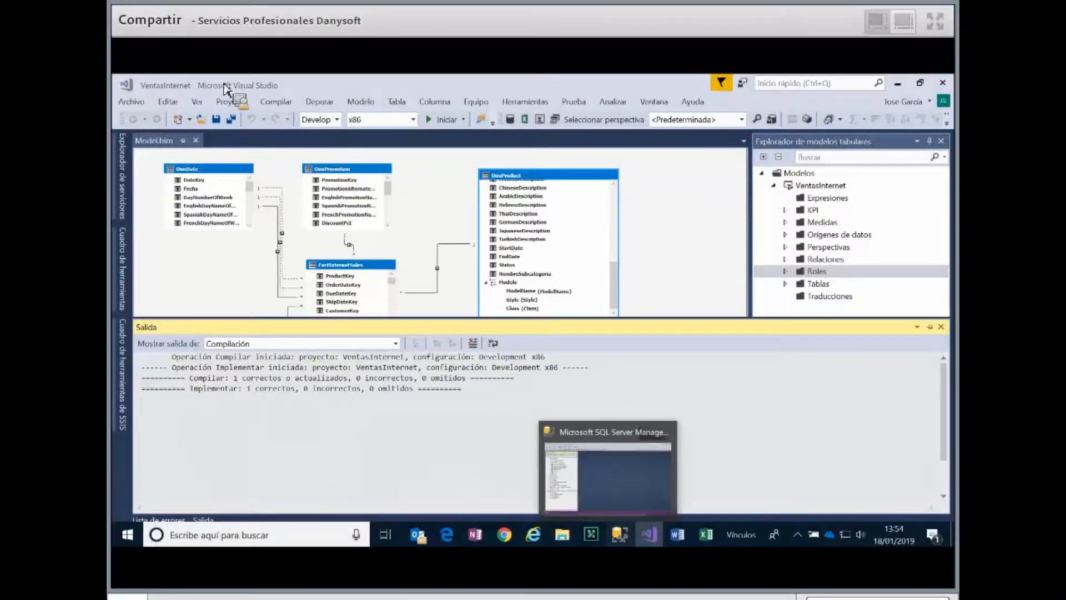
Switch to SQL Server Management Studio, refresh the Analysis Services server and examine the VentasInternet databases listed there
{"action": "left_click", "coordinate": [619, 534]}
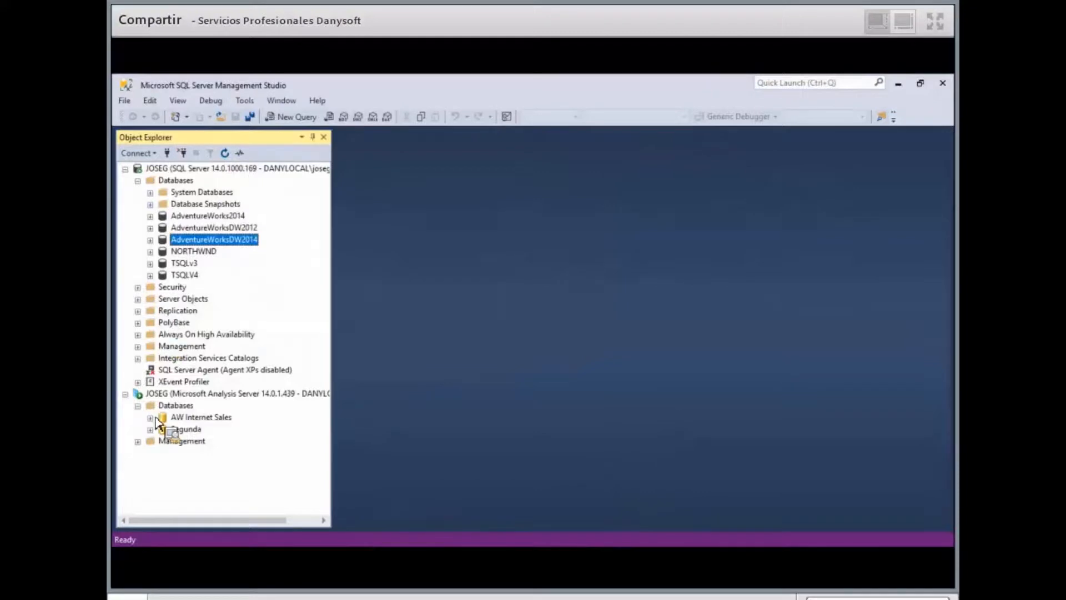
{"action": "left_click", "coordinate": [156, 394]}
{"action": "key", "text": "F5"}
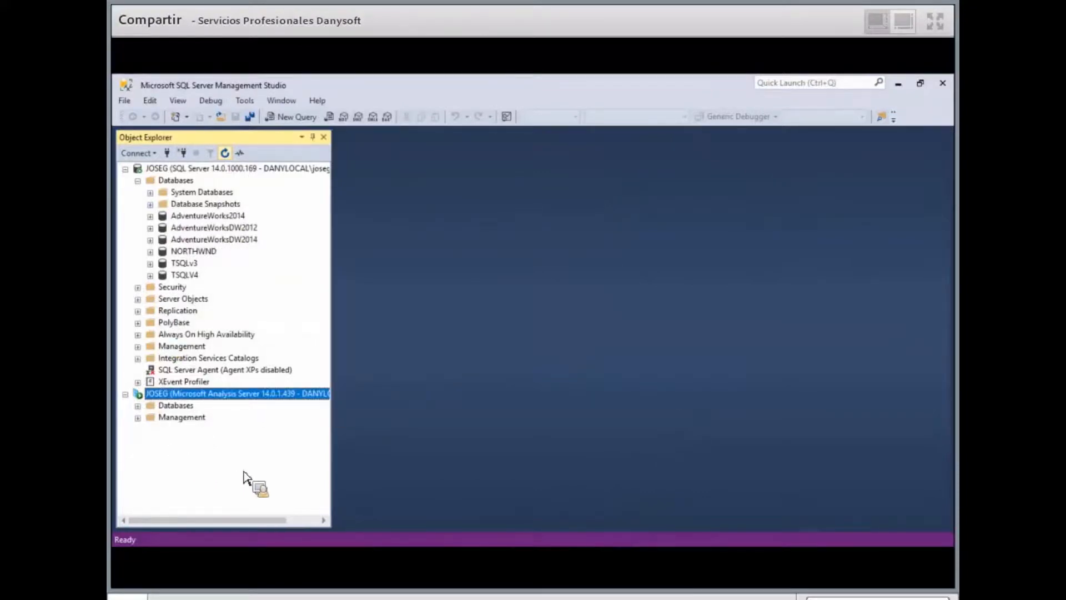
{"action": "left_click", "coordinate": [138, 406]}
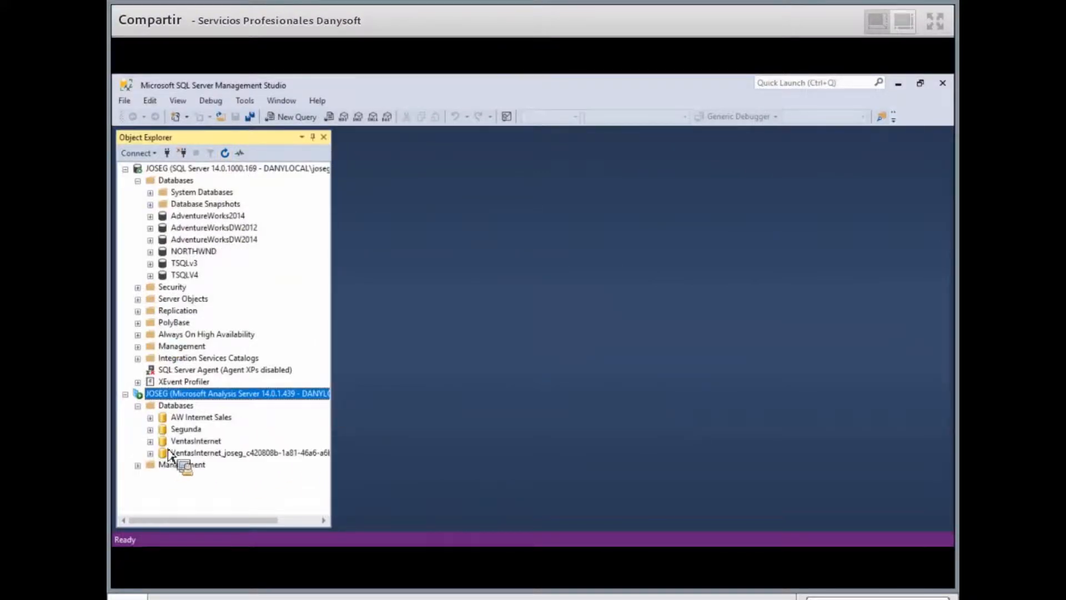
{"action": "left_click", "coordinate": [194, 442]}
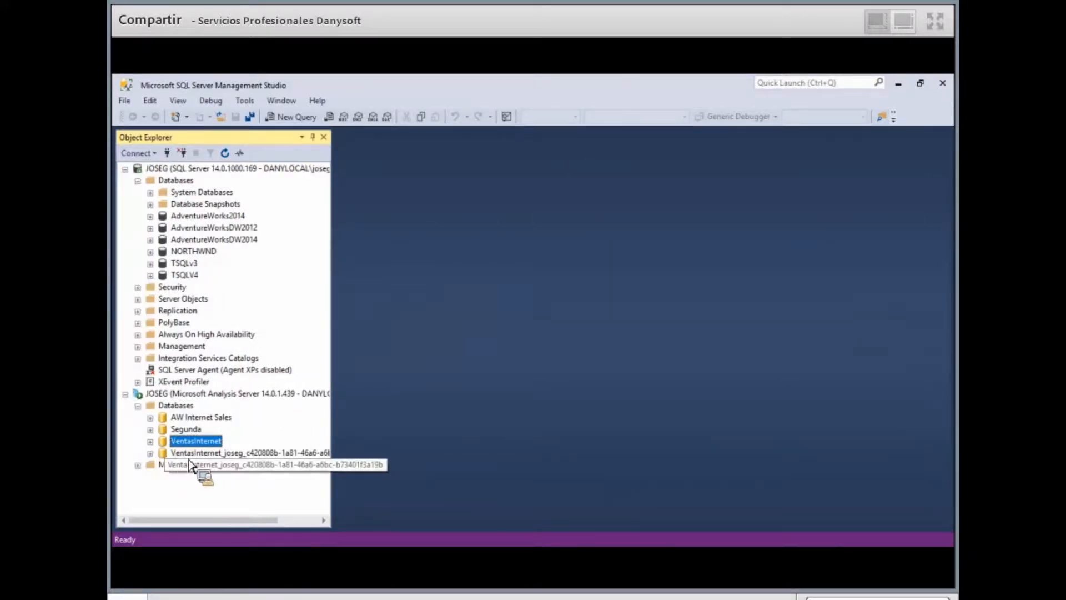
{"action": "double_click", "coordinate": [254, 443]}
{"action": "left_click", "coordinate": [255, 455]}
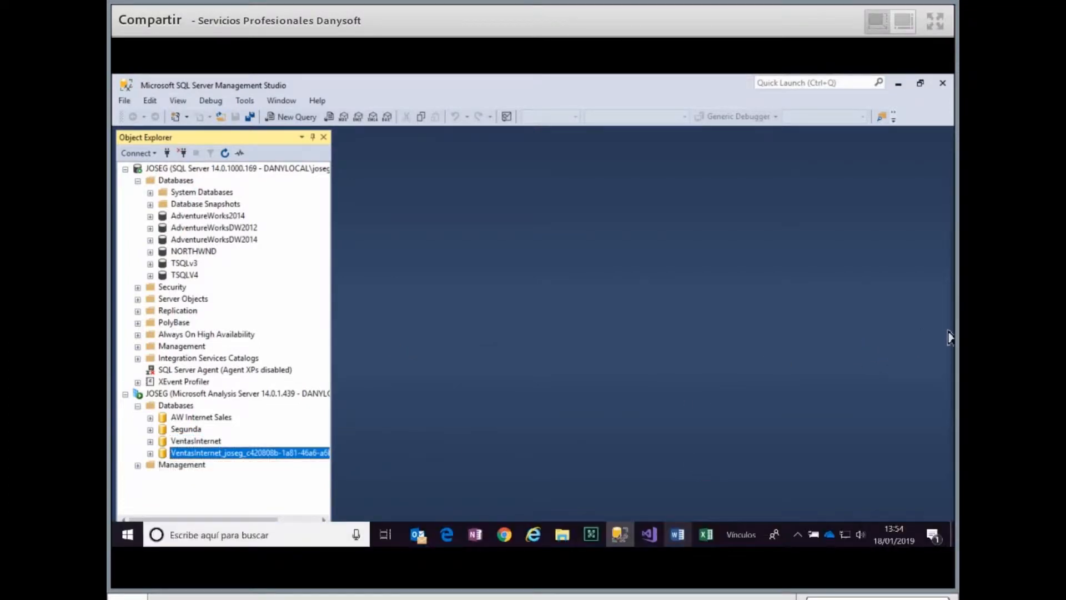
Refresh the Analysis Services databases after switching to Visual Studio and back, and expand the VentasInternet database
{"action": "left_click", "coordinate": [645, 533]}
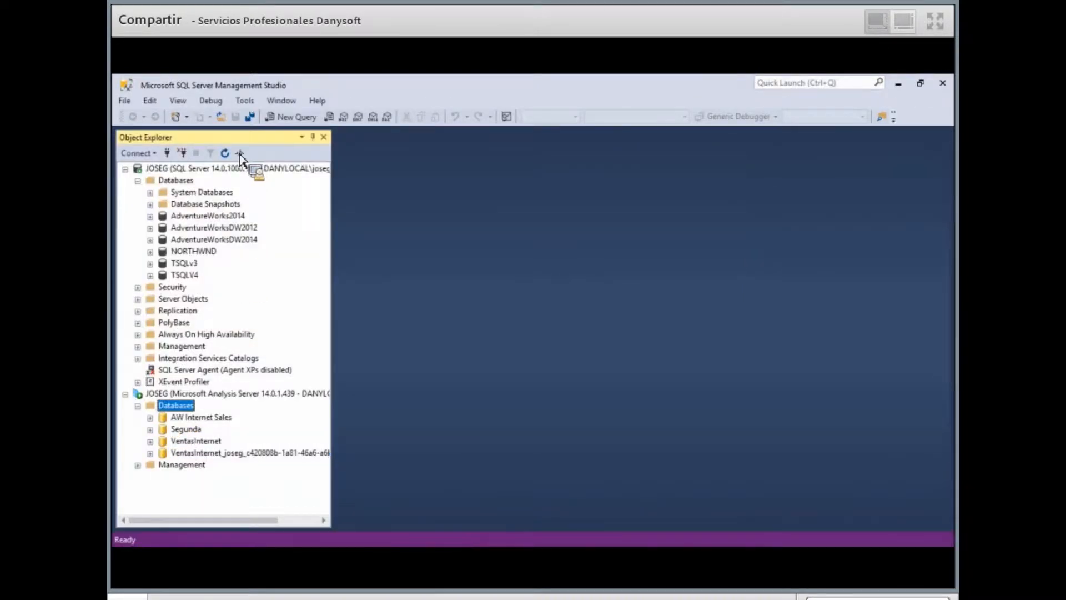
{"action": "left_click", "coordinate": [138, 406]}
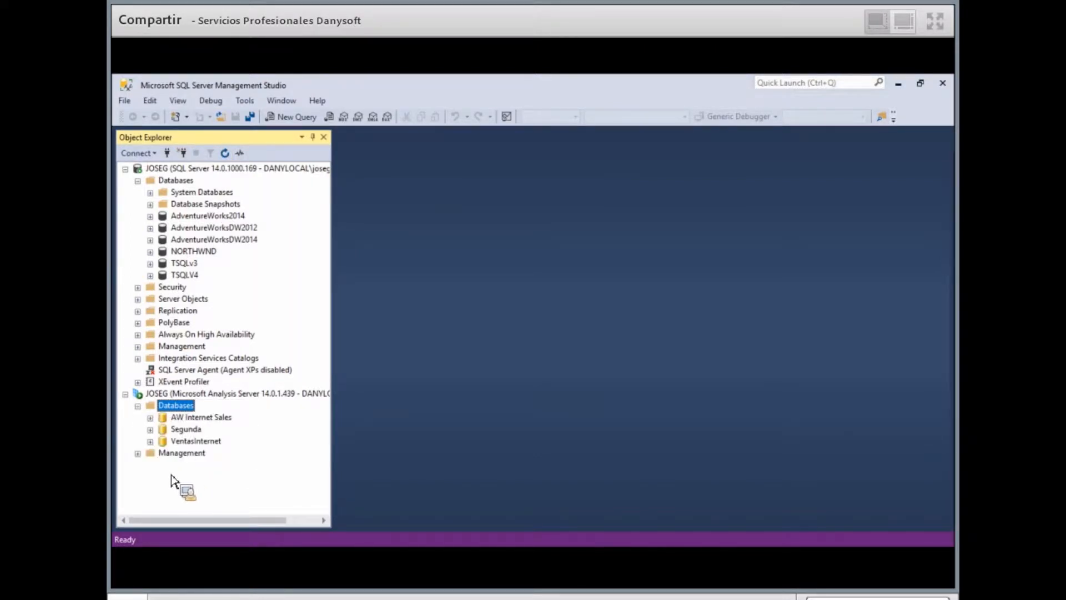
{"action": "left_click", "coordinate": [150, 441]}
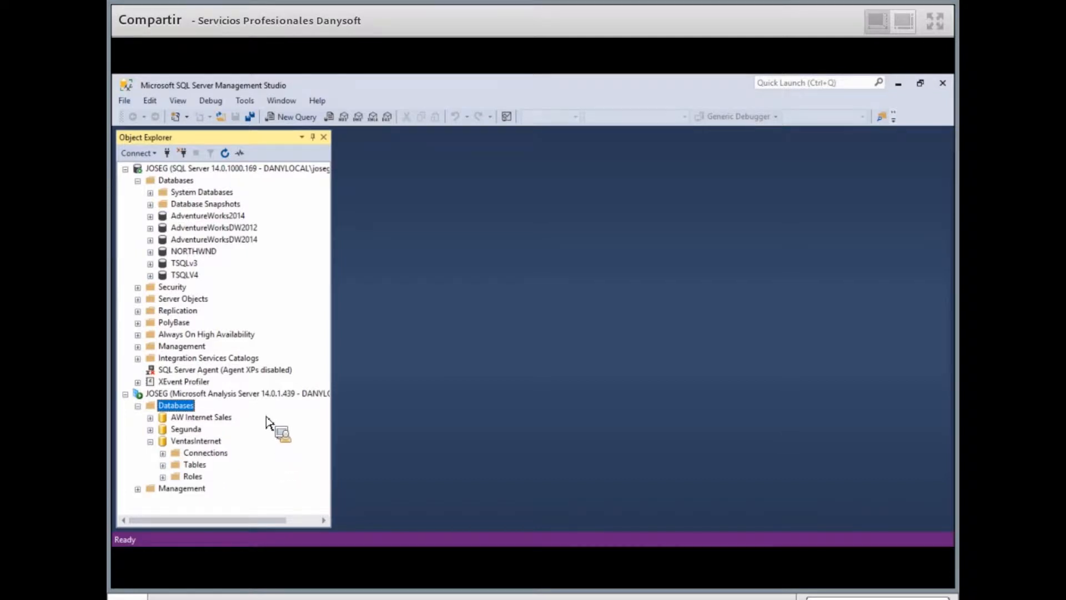
Expand the tables of the VentasInternet database and open the database for browsing
{"action": "left_click", "coordinate": [163, 466]}
{"action": "scroll", "coordinate": [202, 387], "scroll_direction": "down", "scroll_amount": 1}
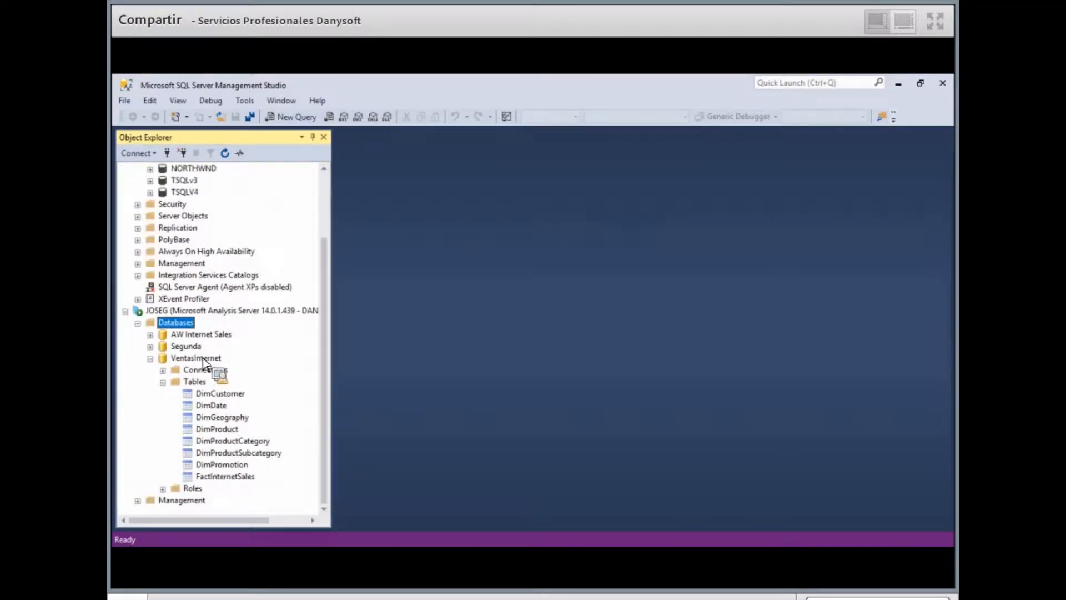
{"action": "left_click", "coordinate": [220, 393]}
{"action": "right_click", "coordinate": [199, 358]}
{"action": "left_click", "coordinate": [235, 435]}
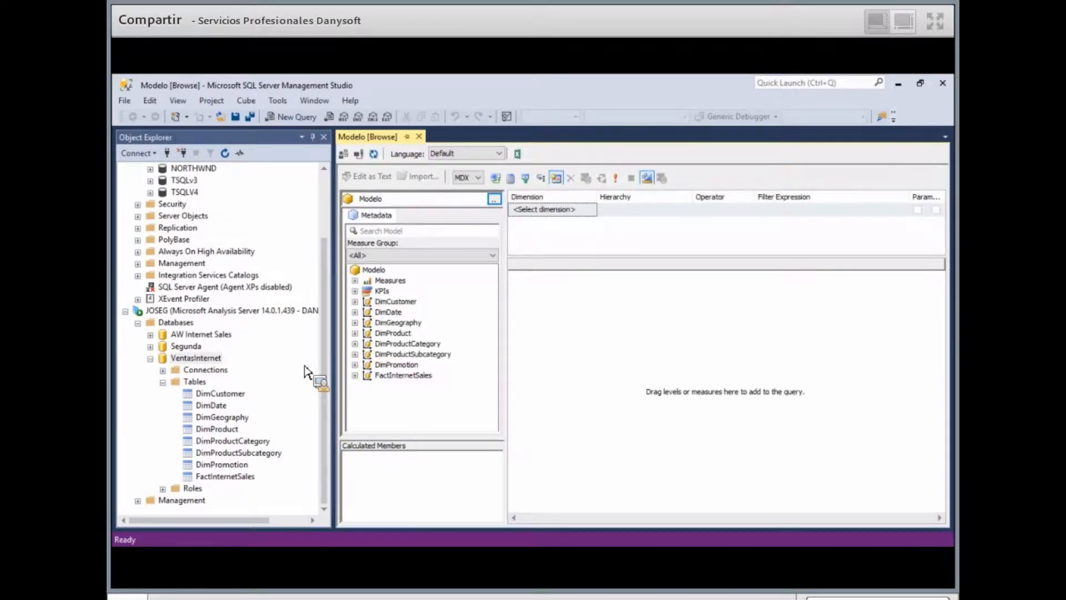
Add the PVP and VentasTrimestreActual measures to the browse query on Modelo
{"action": "left_click_drag", "start_coordinate": [404, 329], "coordinate": [362, 318]}
{"action": "left_click_drag", "start_coordinate": [398, 356], "coordinate": [432, 380]}
{"action": "scroll", "coordinate": [424, 365], "scroll_direction": "down", "scroll_amount": 3}
{"action": "scroll", "coordinate": [420, 361], "scroll_direction": "up", "scroll_amount": 2}
{"action": "left_click_drag", "start_coordinate": [439, 389], "coordinate": [533, 291]}
{"action": "scroll", "coordinate": [447, 350], "scroll_direction": "down", "scroll_amount": 1}
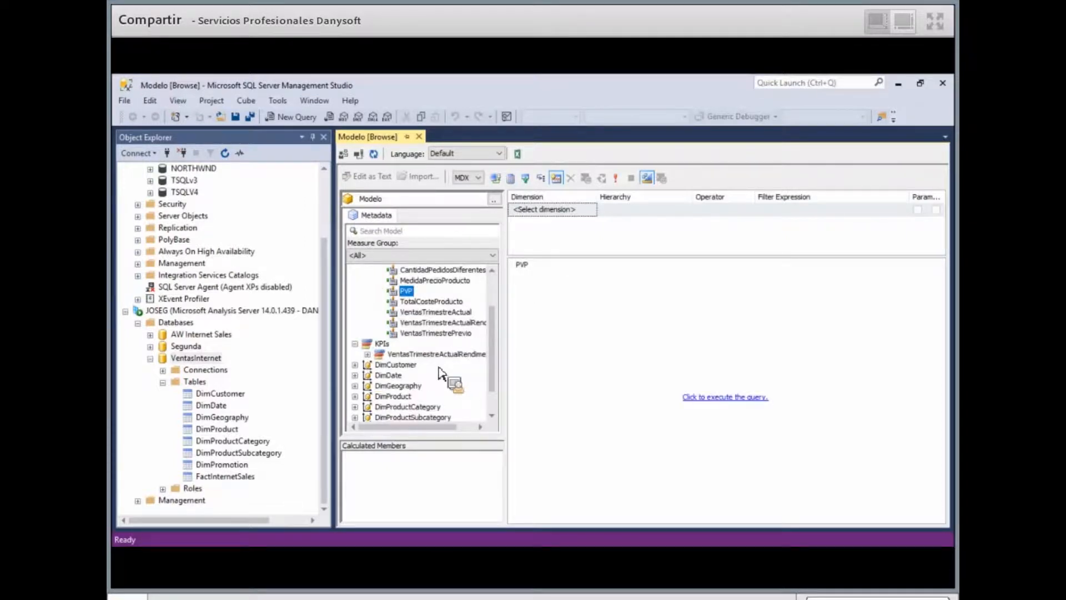
{"action": "scroll", "coordinate": [438, 373], "scroll_direction": "up", "scroll_amount": 2}
{"action": "left_click_drag", "start_coordinate": [375, 372], "coordinate": [540, 283]}
{"action": "scroll", "coordinate": [361, 361], "scroll_direction": "down", "scroll_amount": 2}
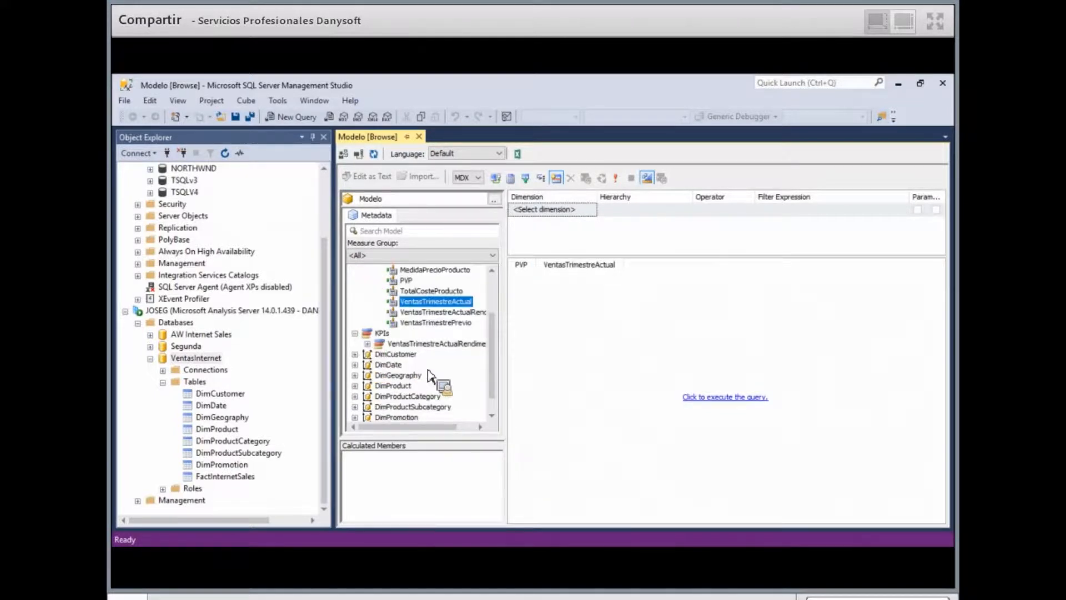
Add SpanishProductCategoryName from DimProductCategory to the browse query and execute it
{"action": "scroll", "coordinate": [428, 370], "scroll_direction": "down", "scroll_amount": 1}
{"action": "left_click_drag", "start_coordinate": [452, 331], "coordinate": [572, 311]}
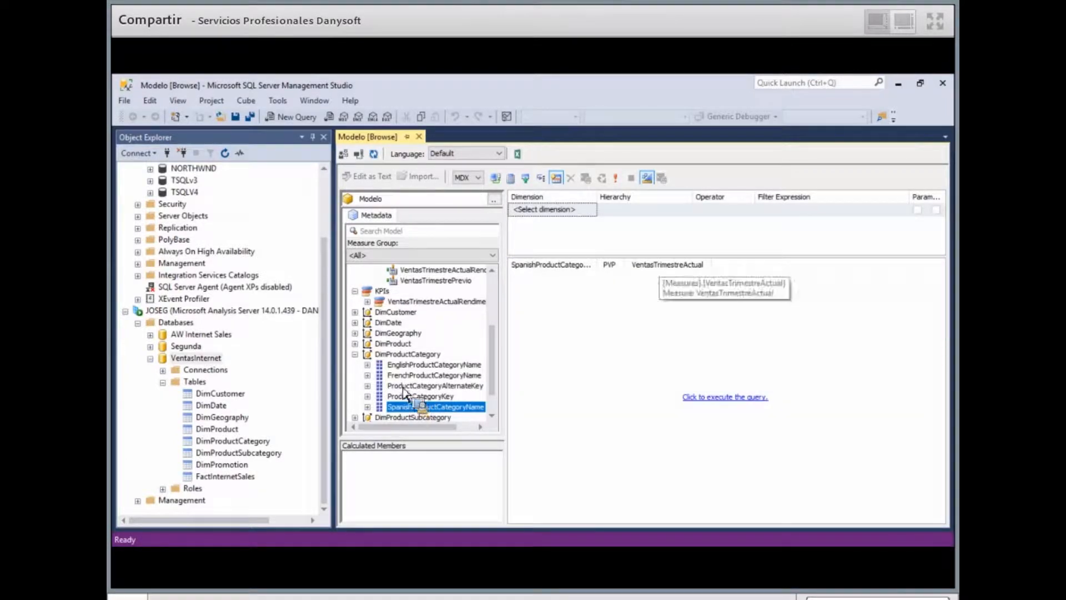
{"action": "left_click", "coordinate": [725, 397]}
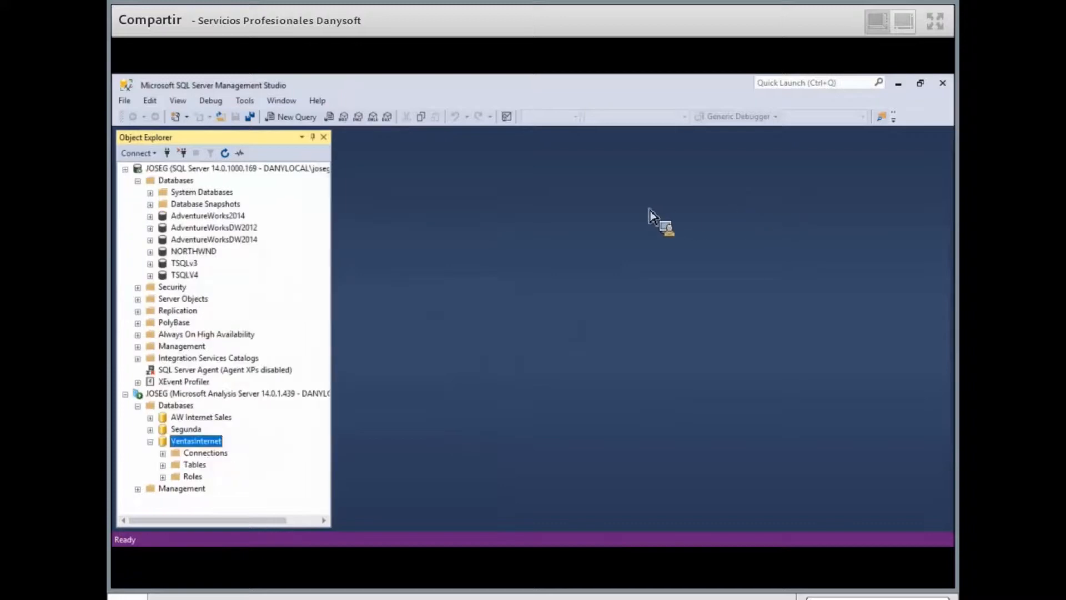
Switch to Power BI Desktop and connect to the local SQL Server Analysis Services server as a new data source
{"action": "key", "text": "super"}
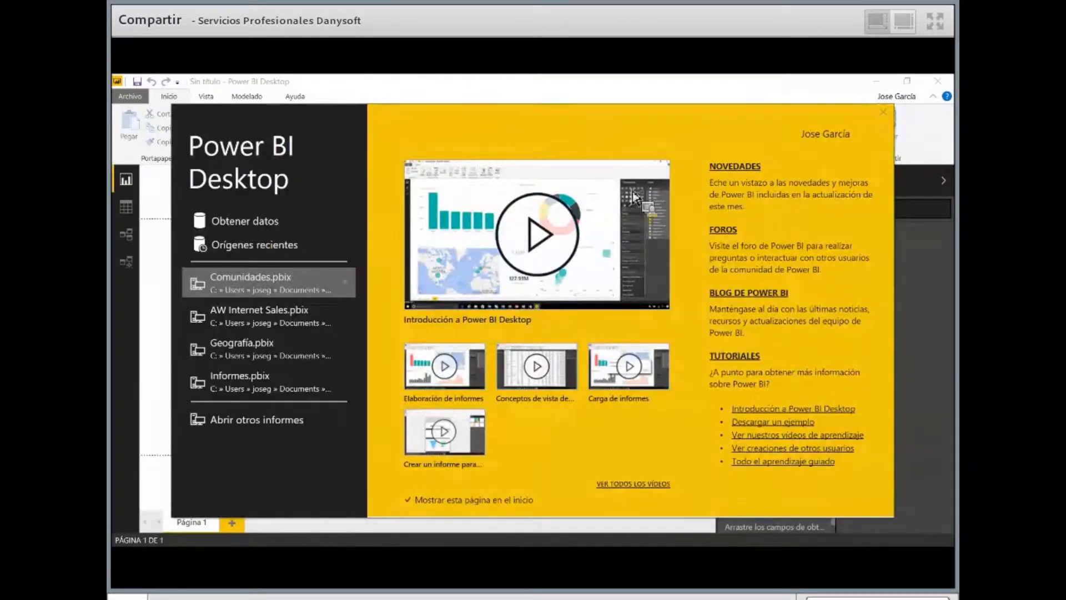
{"action": "left_click", "coordinate": [245, 221]}
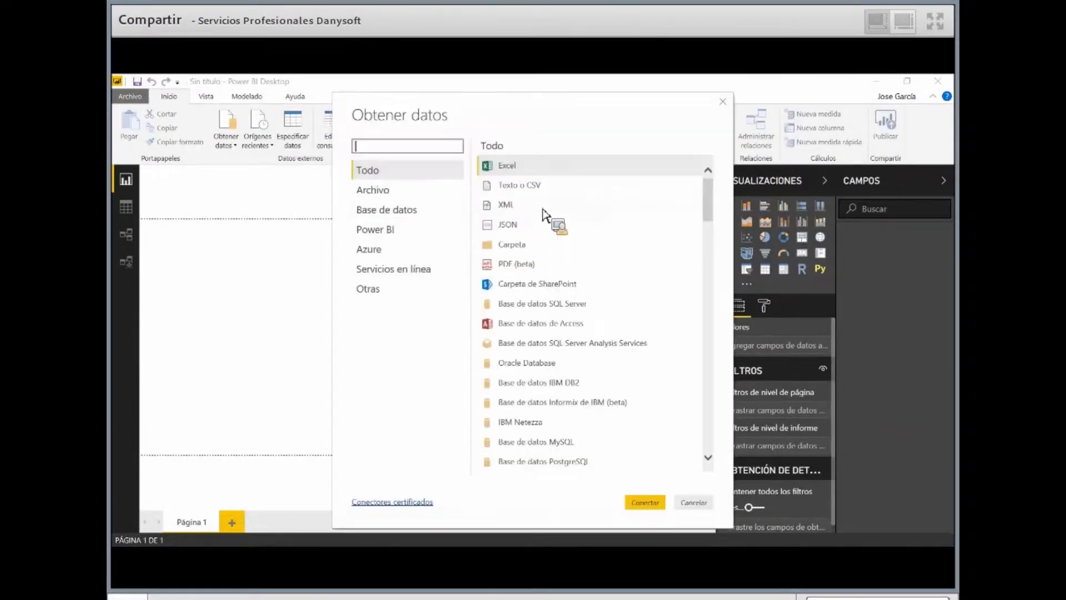
{"action": "left_click", "coordinate": [386, 210]}
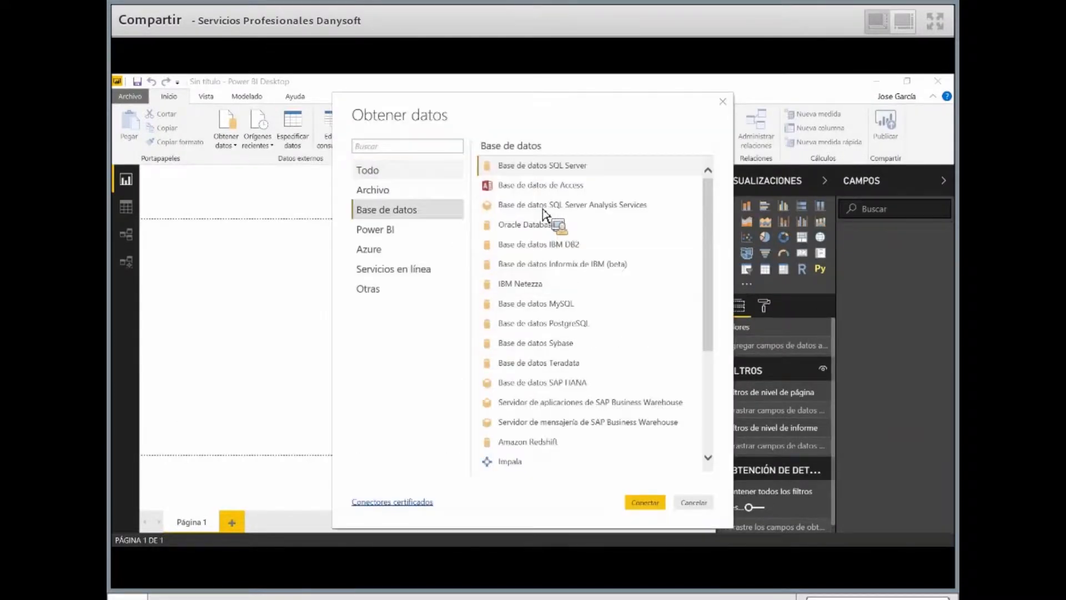
{"action": "double_click", "coordinate": [542, 209]}
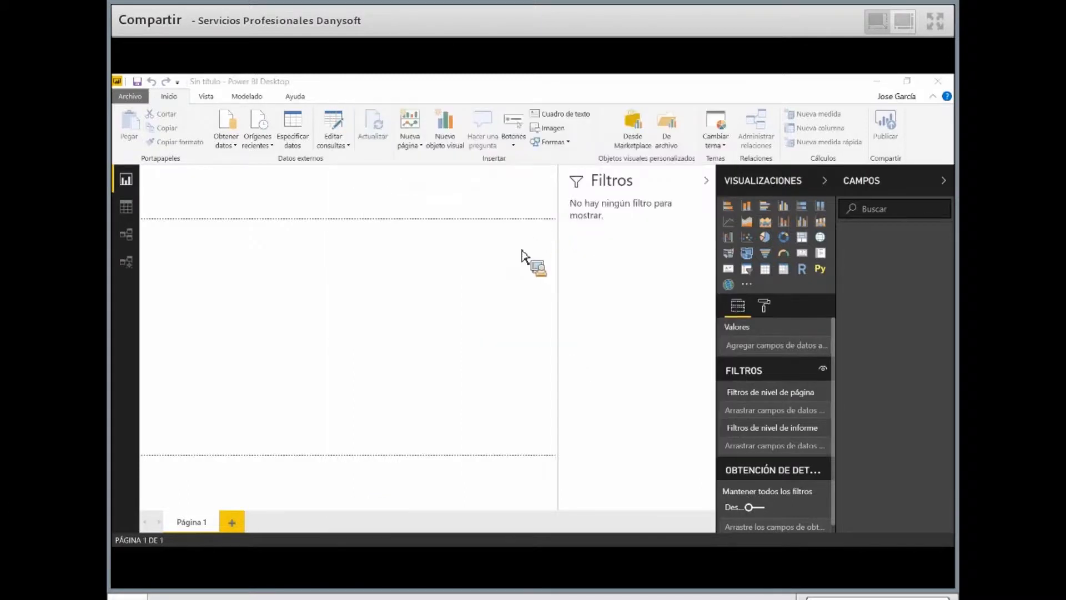
{"action": "type", "text": "joseg"}
{"action": "key", "text": "Return"}
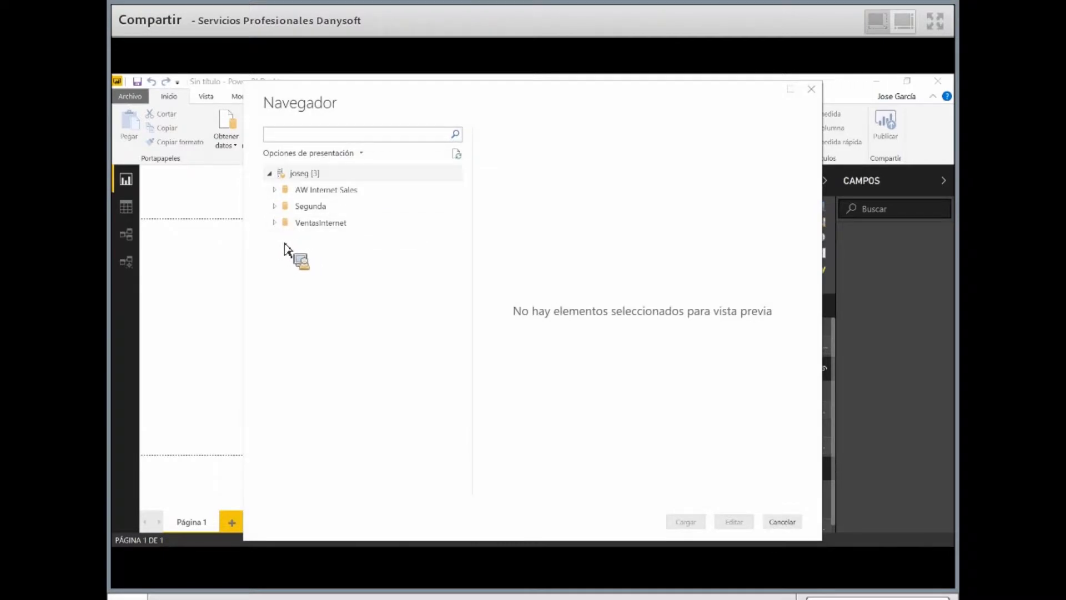
Expand VentasInternet in the navigator down to the tables of the Ventas perspective
{"action": "key", "text": "Down"}
{"action": "key", "text": "Down"}
{"action": "key", "text": "Down"}
{"action": "key", "text": "Right"}
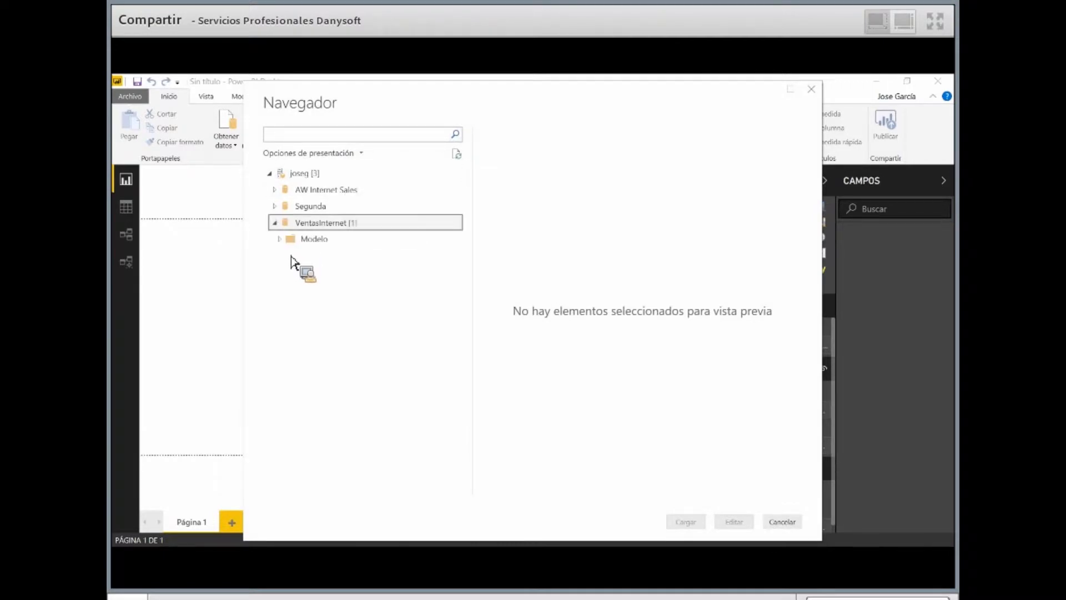
{"action": "key", "text": "Down"}
{"action": "key", "text": "Right"}
{"action": "key", "text": "Down"}
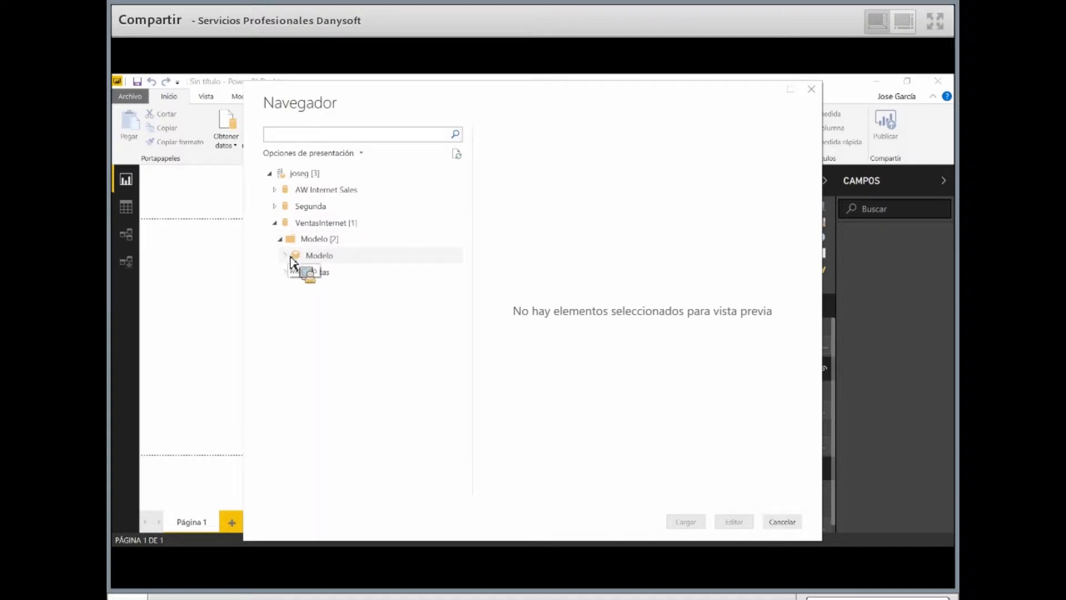
{"action": "left_click", "coordinate": [309, 273]}
{"action": "left_click", "coordinate": [285, 271]}
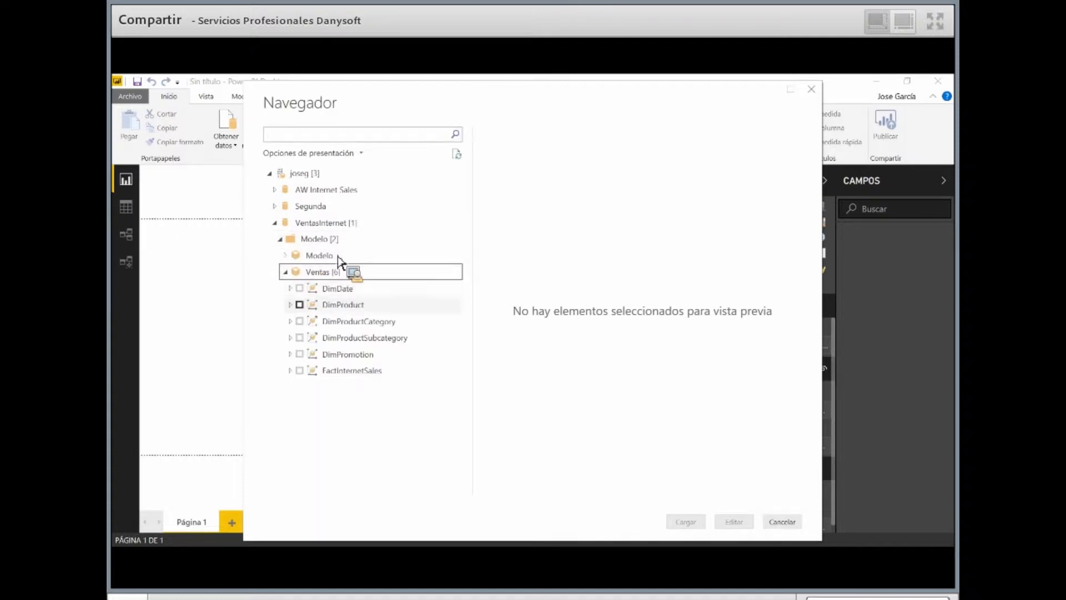
Expand the full Modelo cube to list its tables and collapse the Ventas perspective
{"action": "key", "text": "Up"}
{"action": "key", "text": "Right"}
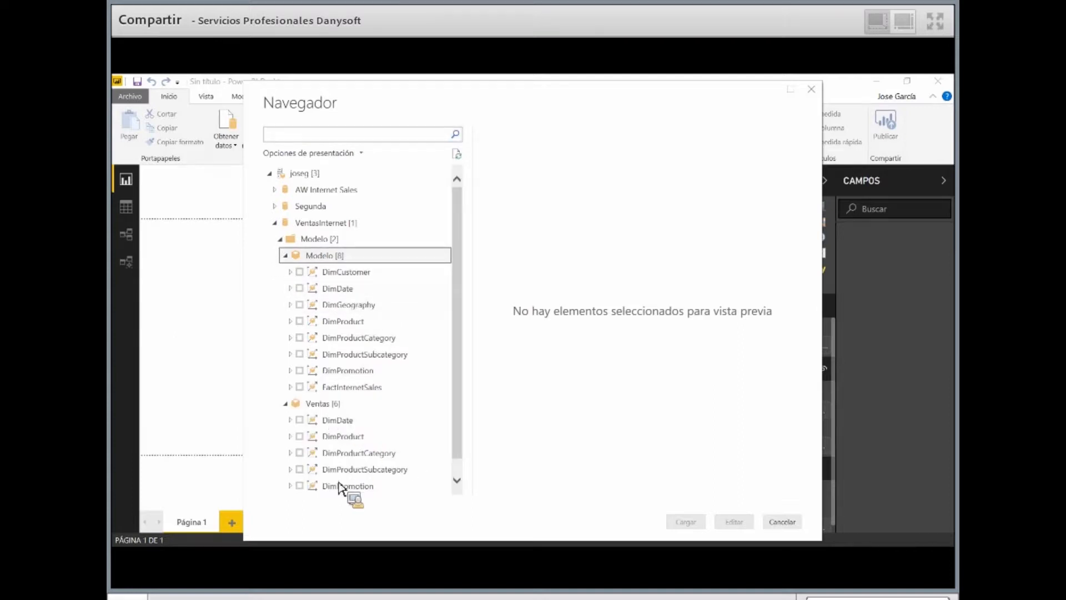
{"action": "left_click", "coordinate": [297, 408]}
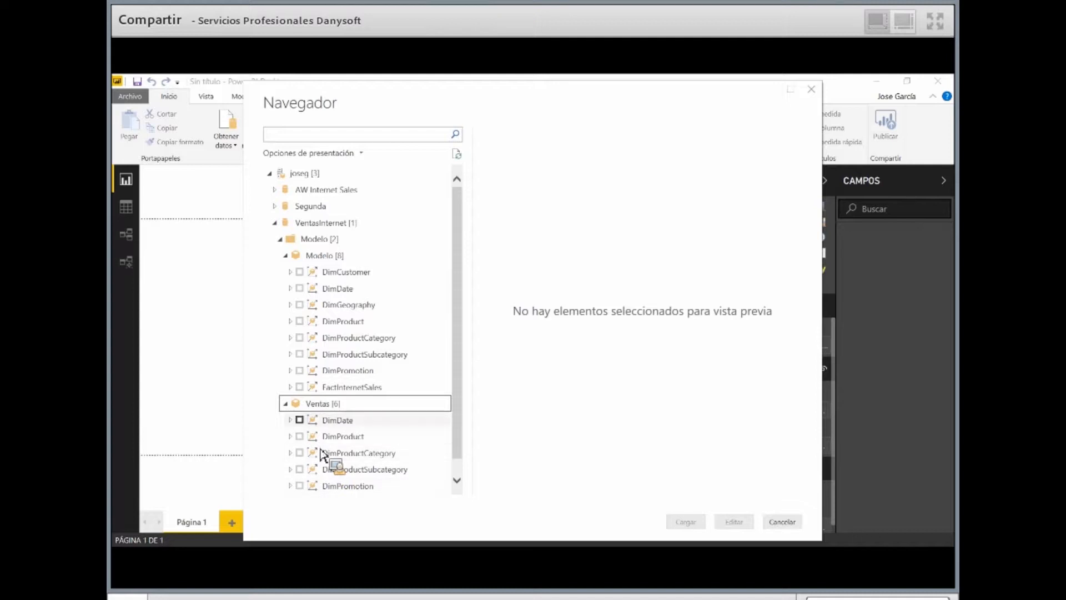
{"action": "left_click", "coordinate": [284, 406]}
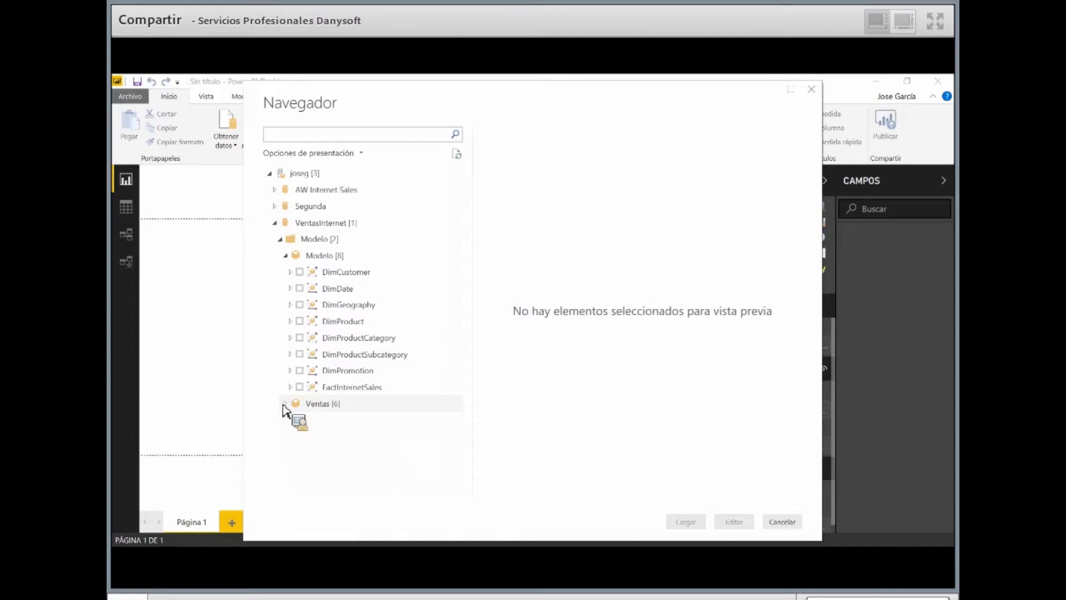
{"action": "left_click", "coordinate": [287, 405]}
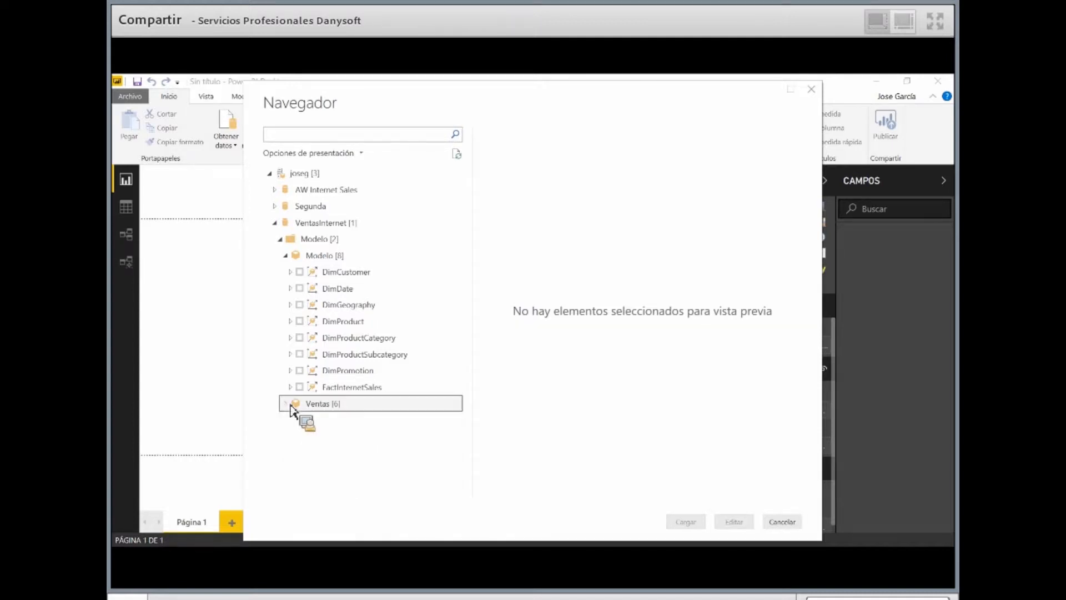
Preview the DimCustomer table from the Modelo cube, then clear its selection
{"action": "left_click", "coordinate": [291, 272]}
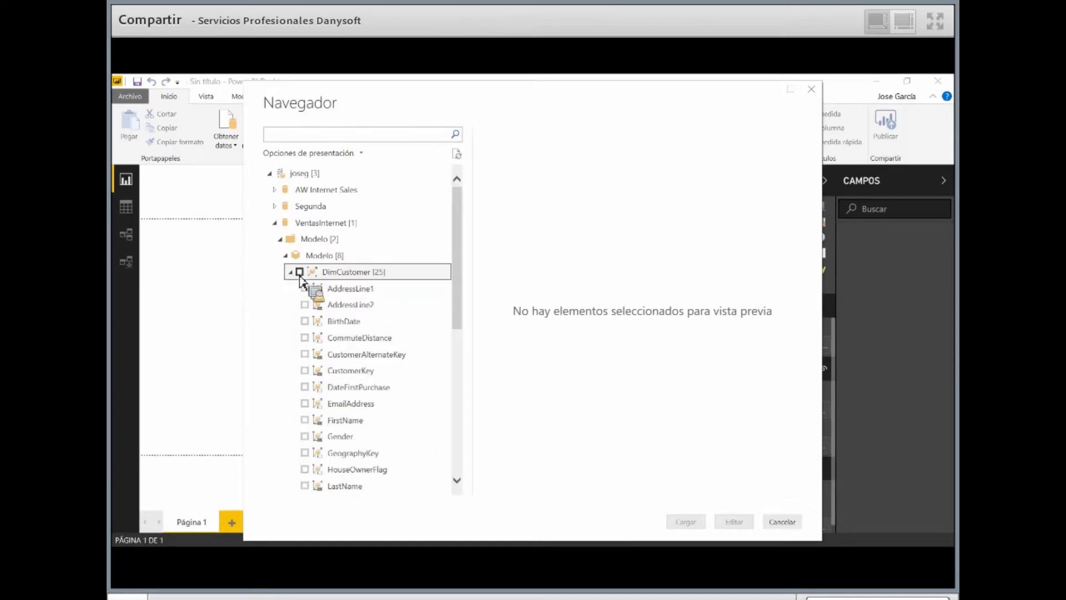
{"action": "left_click", "coordinate": [300, 272]}
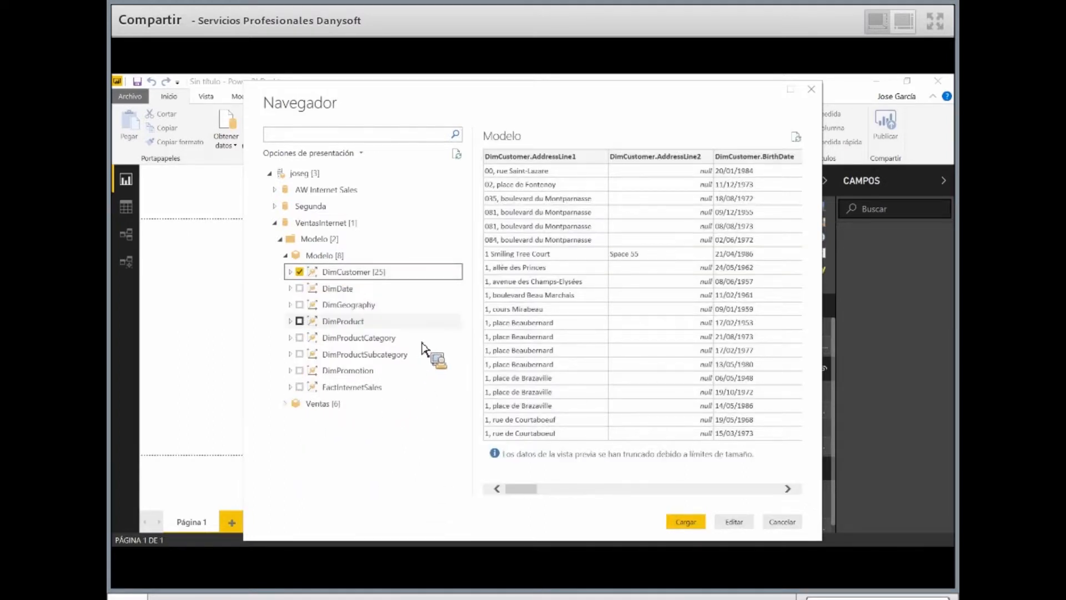
{"action": "left_click", "coordinate": [300, 272]}
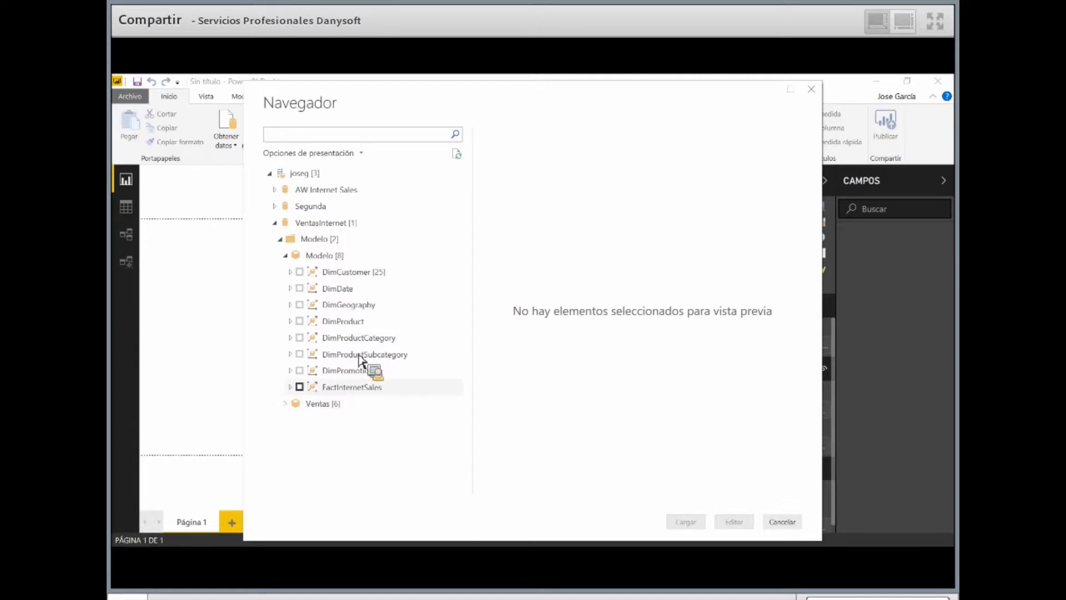
{"action": "left_click", "coordinate": [343, 385]}
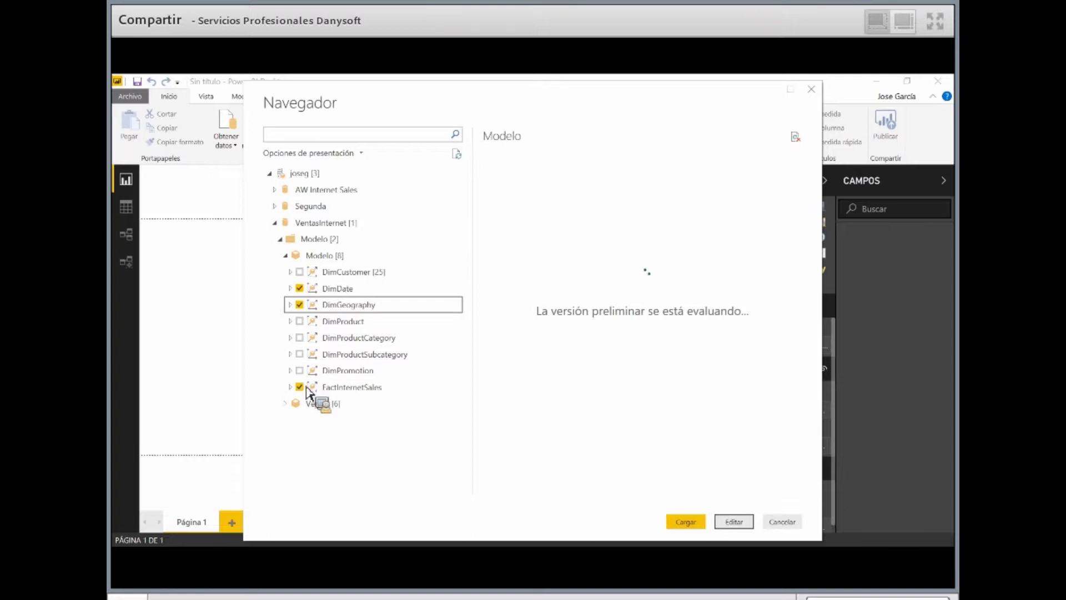
{"action": "left_click", "coordinate": [300, 305]}
{"action": "left_click", "coordinate": [300, 288]}
{"action": "left_click", "coordinate": [300, 387]}
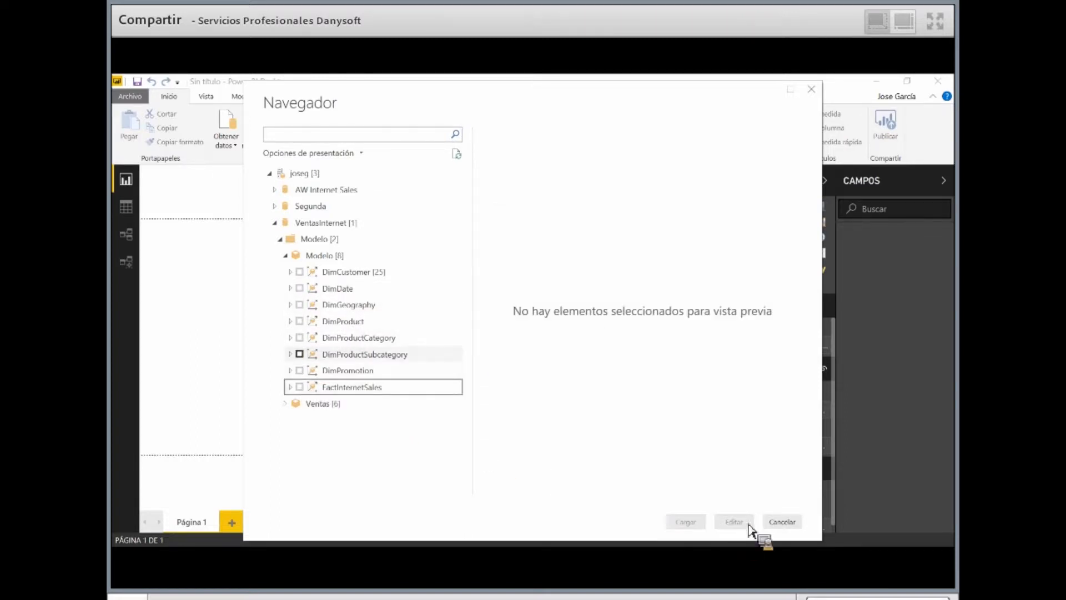
Select DimProductSubcategory and FactInternetSales from the Modelo cube and open them for editing in Power Query
{"action": "left_click", "coordinate": [300, 354]}
{"action": "key", "text": "Down"}
{"action": "key", "text": "Down"}
{"action": "key", "text": "space"}
{"action": "key", "text": "alt+e"}
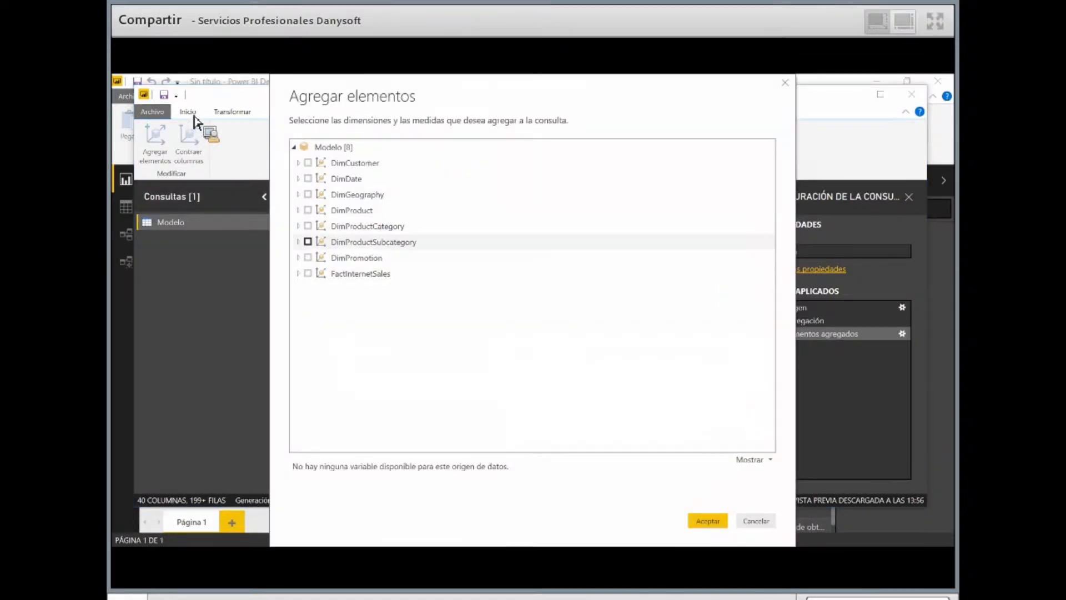
Cancel adding cube elements, then close the query editor and apply the Modelo query to the report
{"action": "key", "text": "Escape"}
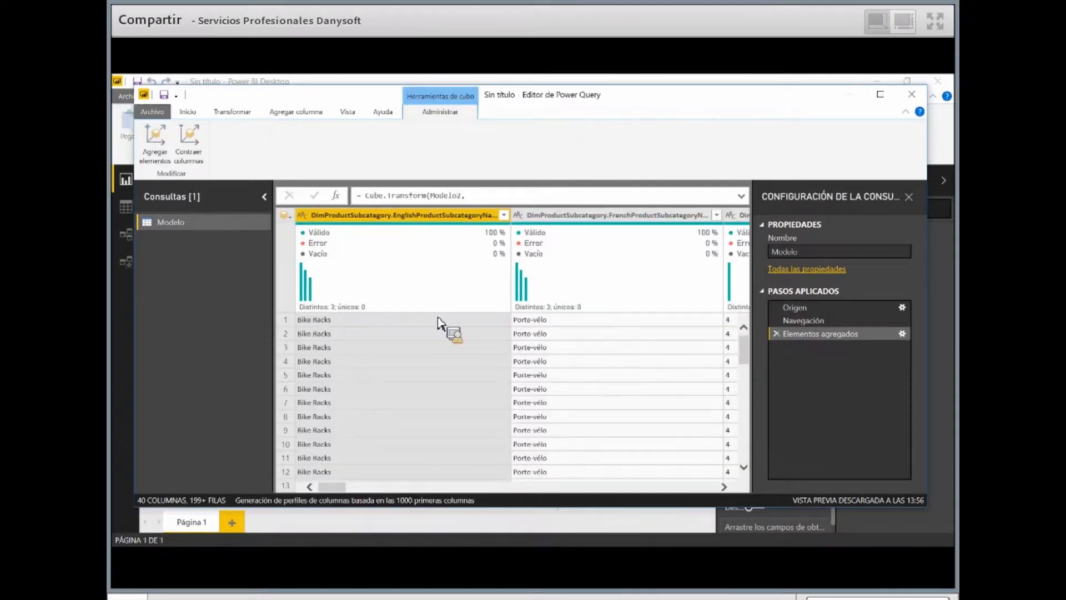
{"action": "key", "text": "alt+o"}
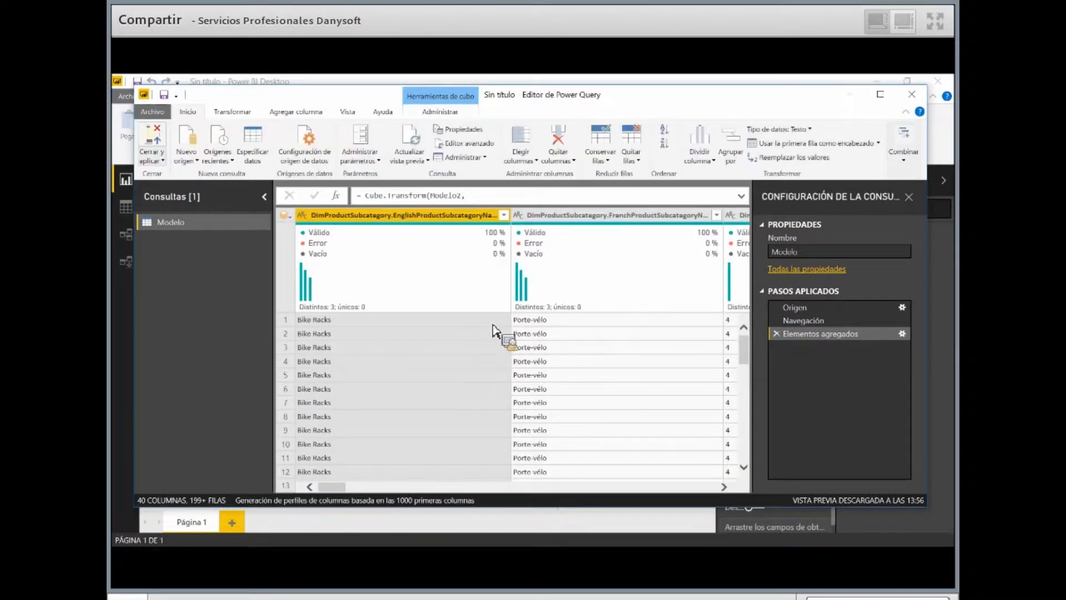
{"action": "key", "text": "c"}
{"action": "key", "text": "Return"}
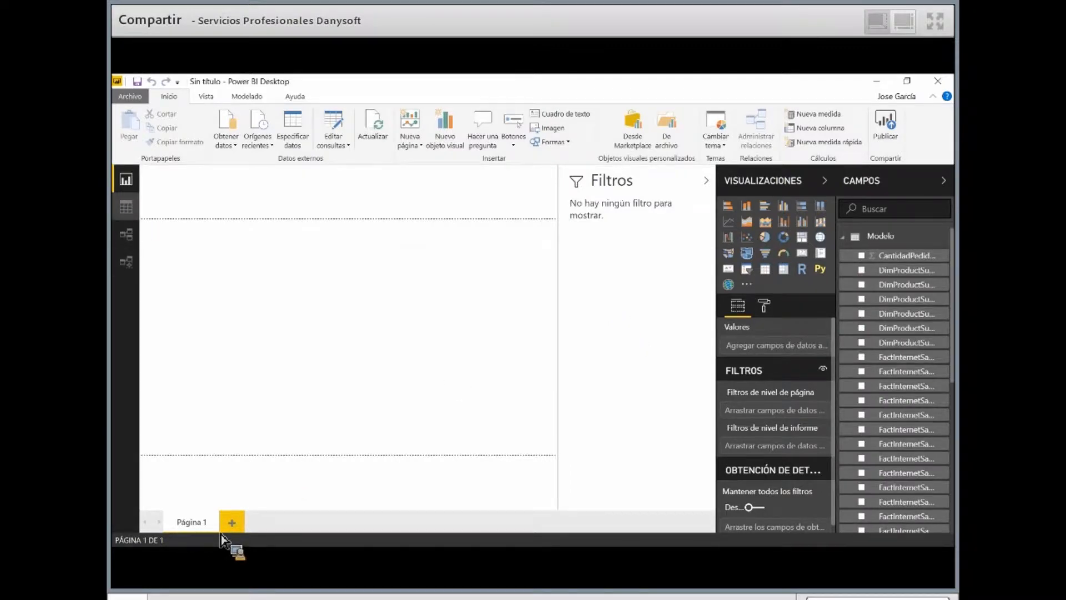
Examine the rows and columns of the loaded Modelo table in the data view, then return to the report view
{"action": "left_click", "coordinate": [126, 206]}
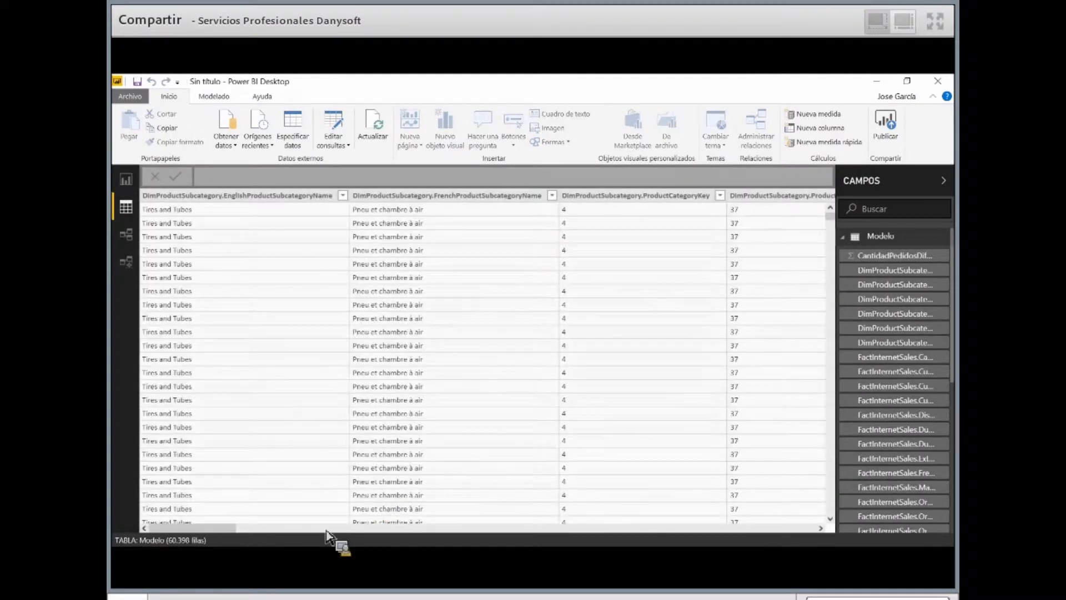
{"action": "scroll", "coordinate": [167, 211], "scroll_direction": "down", "scroll_amount": 5}
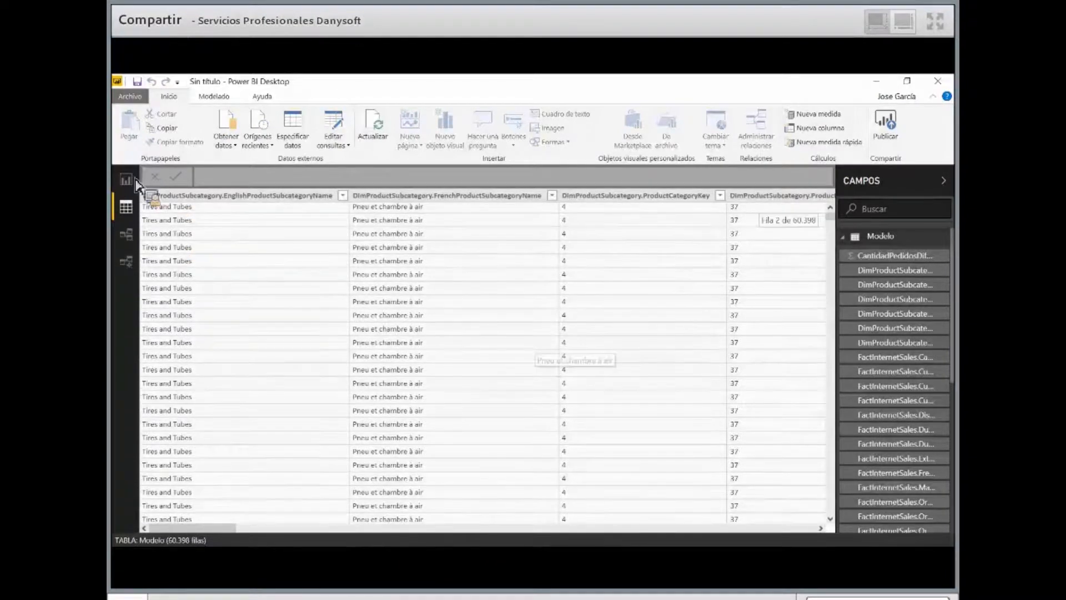
{"action": "scroll", "coordinate": [593, 301], "scroll_direction": "right", "scroll_amount": 10}
{"action": "scroll", "coordinate": [593, 300], "scroll_direction": "right", "scroll_amount": 10}
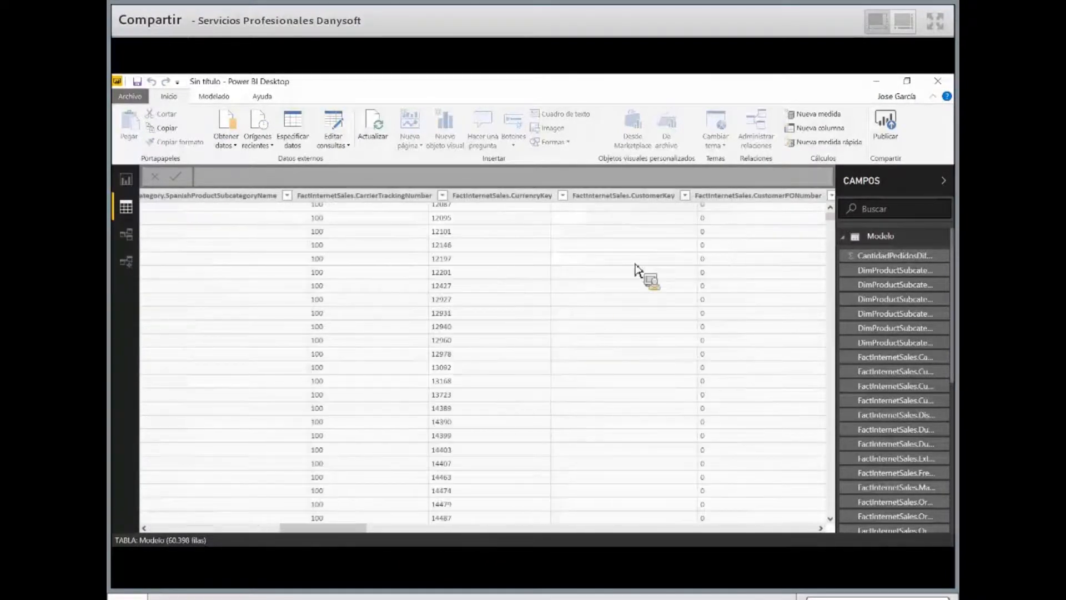
{"action": "left_click", "coordinate": [127, 179]}
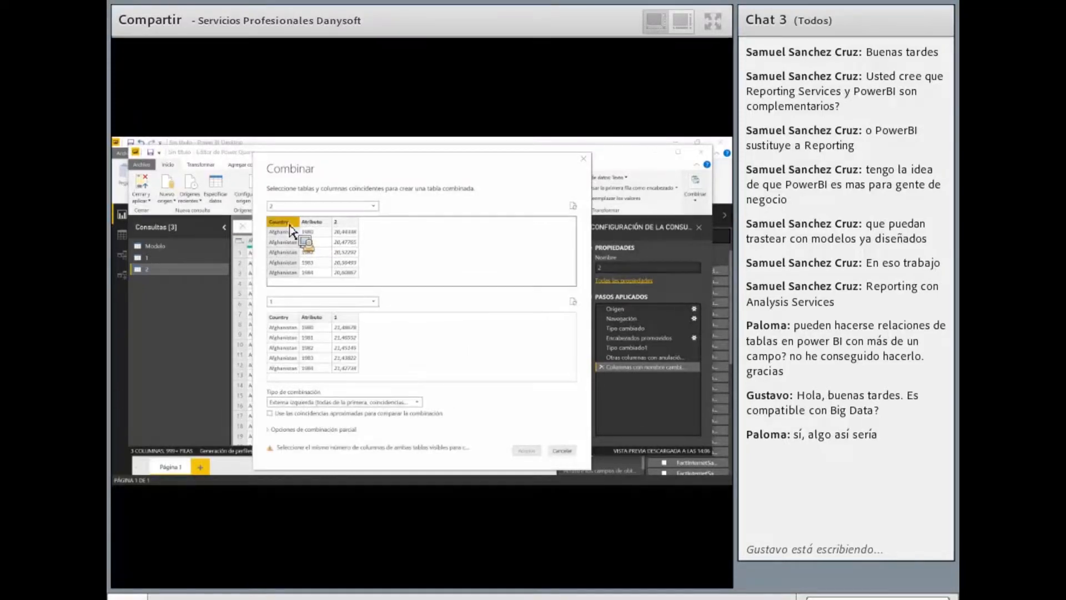
Merge query 2 with query 1 as a new query, matching both on the Country and Atributo columns
{"action": "left_click", "coordinate": [313, 222], "text": "ctrl"}
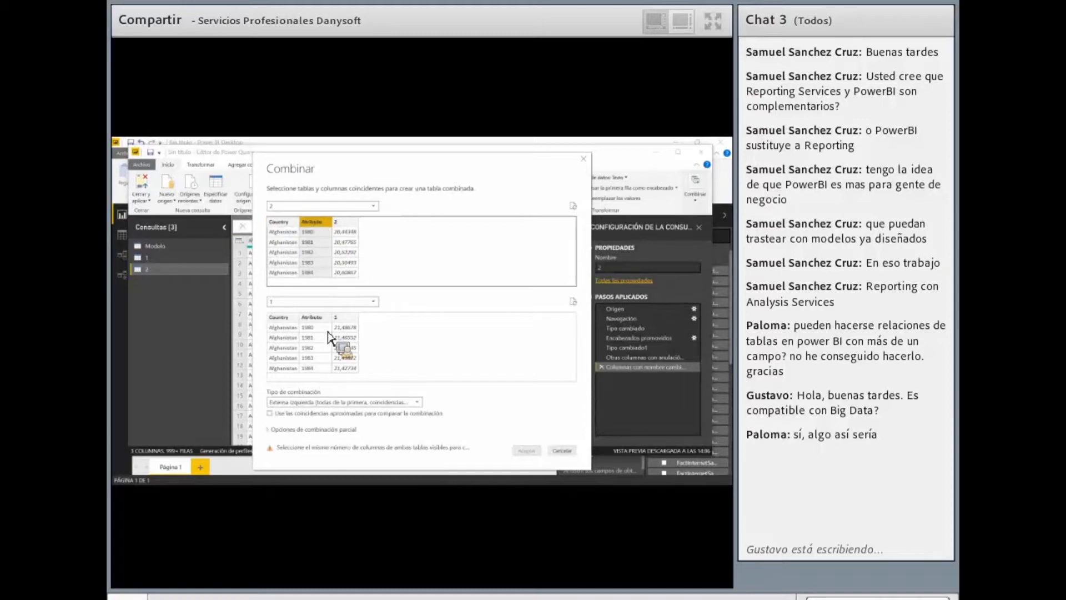
{"action": "left_click", "coordinate": [304, 238]}
{"action": "left_click", "coordinate": [297, 222]}
{"action": "left_click", "coordinate": [314, 222], "text": "ctrl"}
{"action": "left_click", "coordinate": [292, 321]}
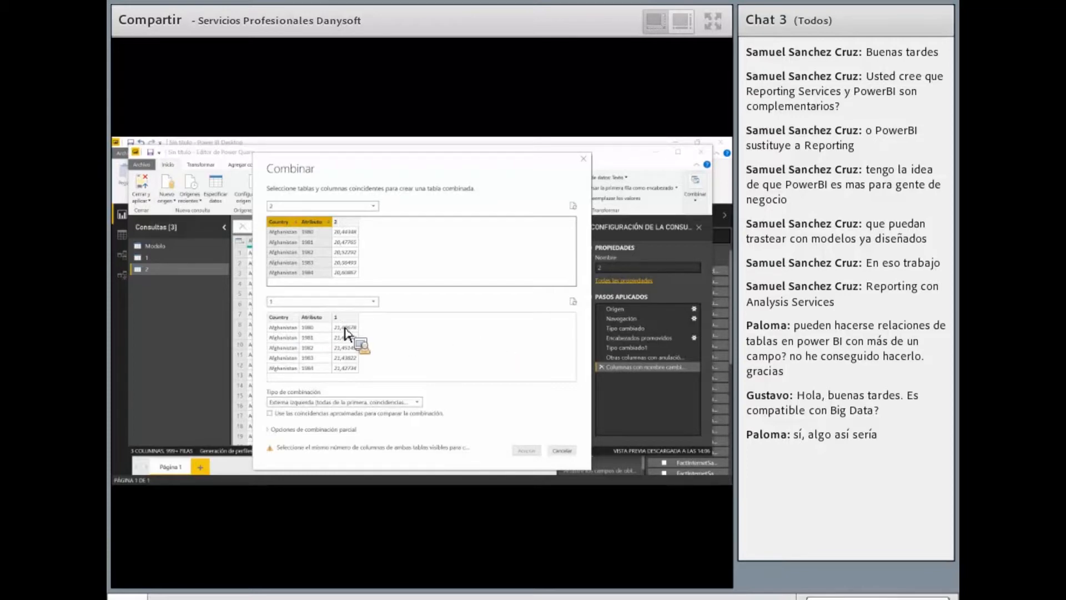
{"action": "left_click", "coordinate": [299, 319]}
{"action": "left_click", "coordinate": [305, 318], "text": "ctrl"}
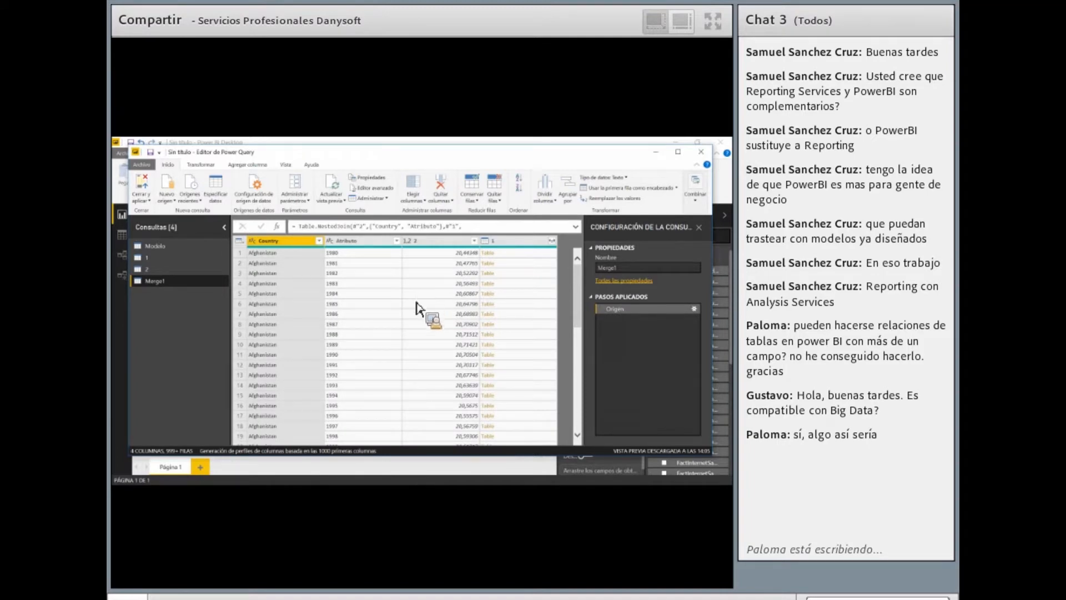
Expand the nested table column 1 in the merged query to bring in its values from query 1
{"action": "left_click", "coordinate": [551, 241]}
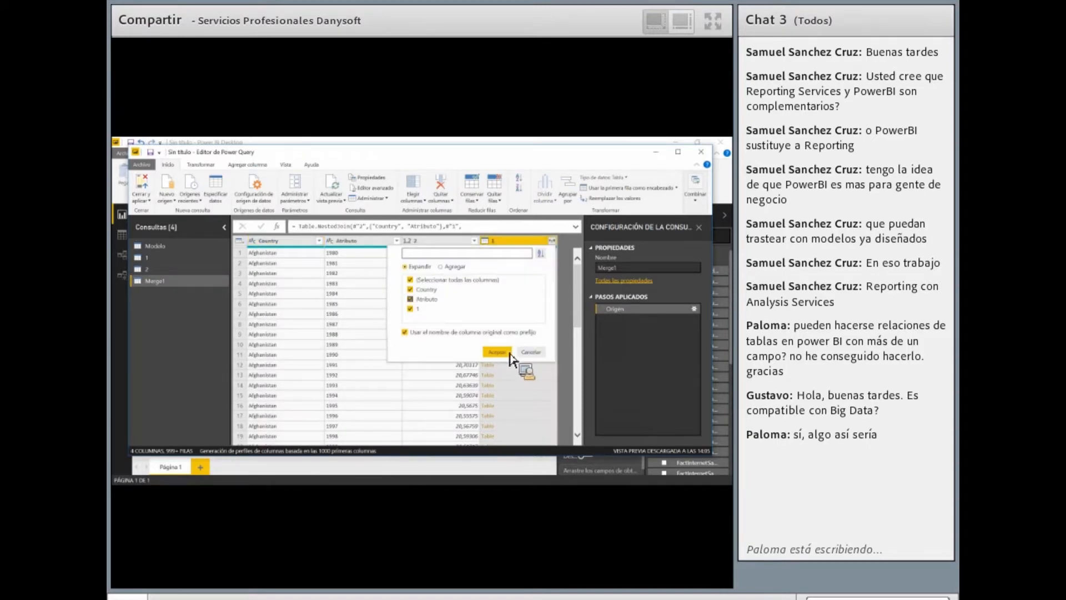
{"action": "left_click", "coordinate": [411, 280]}
{"action": "key", "text": "Return"}
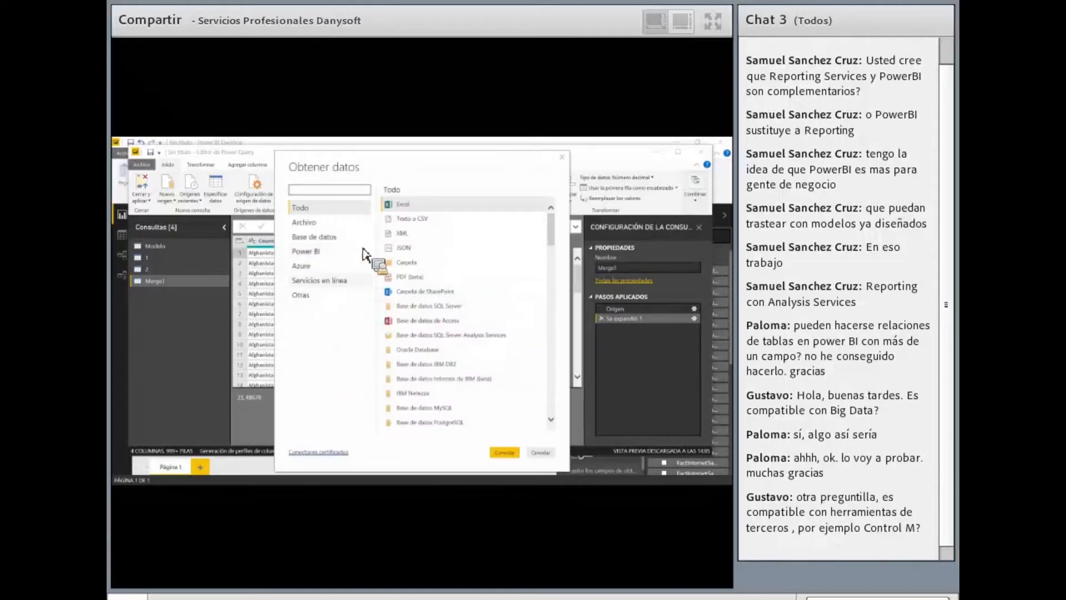
Examine the Get Data connectors in the Otras, Azure and Base de datos categories, including HDInsight Interactive Query and Azure Cosmos DB (beta)
{"action": "left_click", "coordinate": [330, 295]}
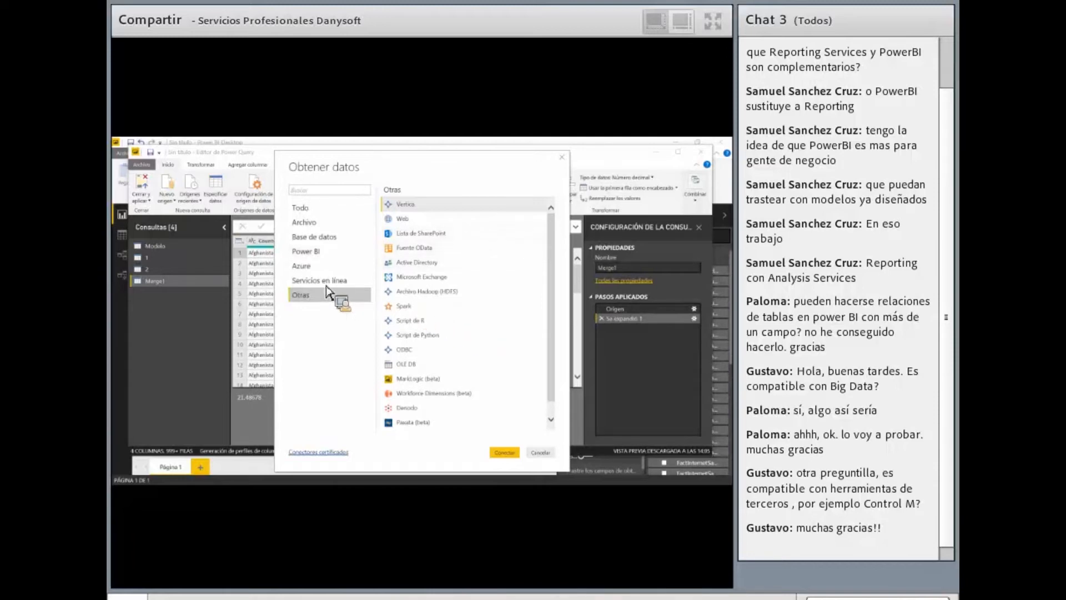
{"action": "scroll", "coordinate": [383, 281], "scroll_direction": "down", "scroll_amount": 1}
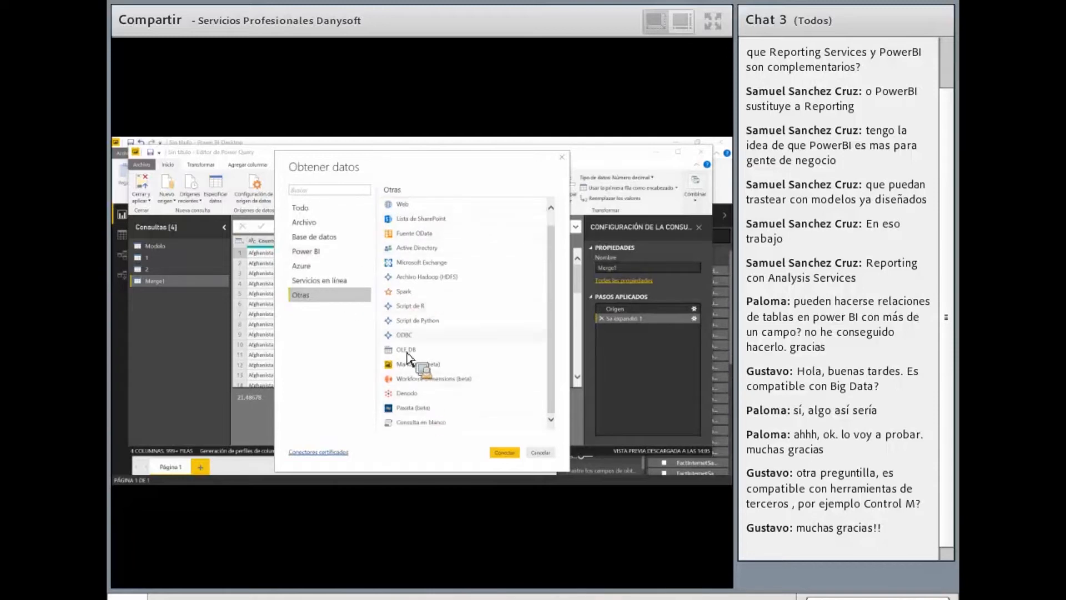
{"action": "scroll", "coordinate": [422, 352], "scroll_direction": "up", "scroll_amount": 1}
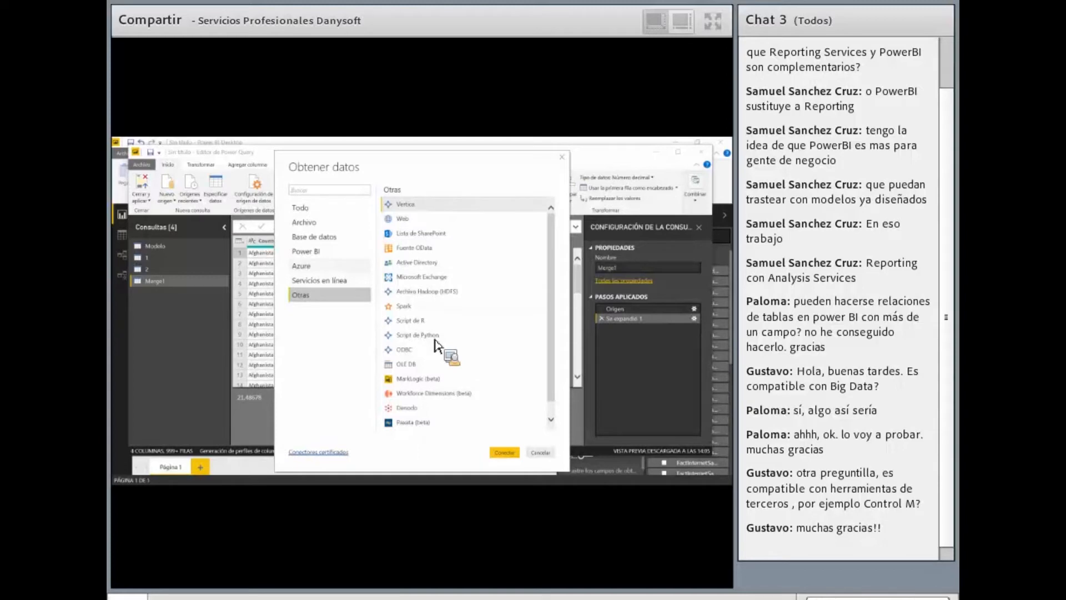
{"action": "left_click", "coordinate": [329, 266]}
{"action": "left_click", "coordinate": [435, 337]}
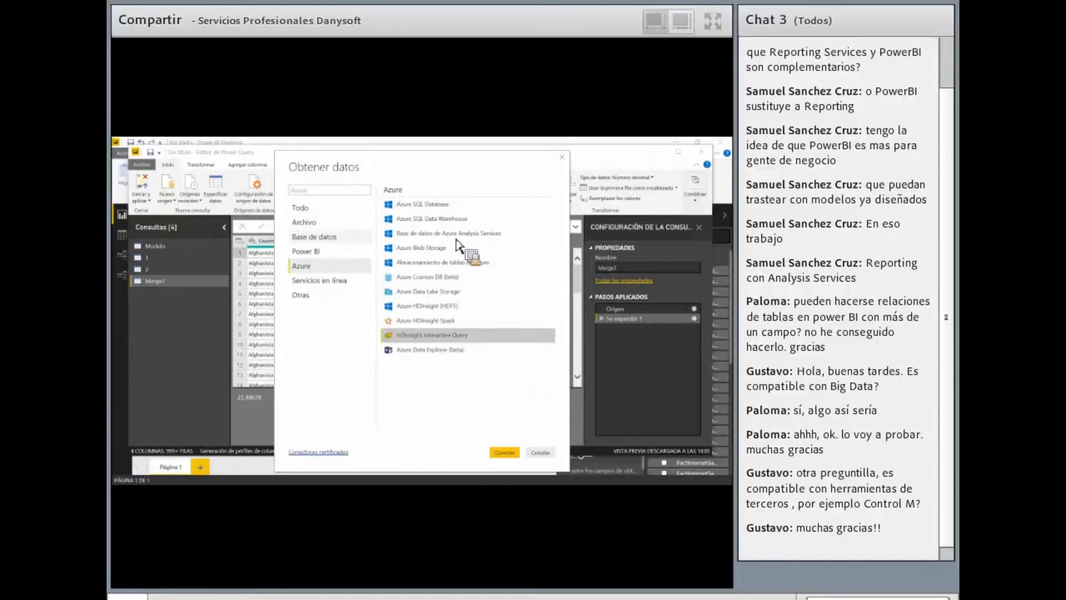
{"action": "left_click", "coordinate": [315, 237]}
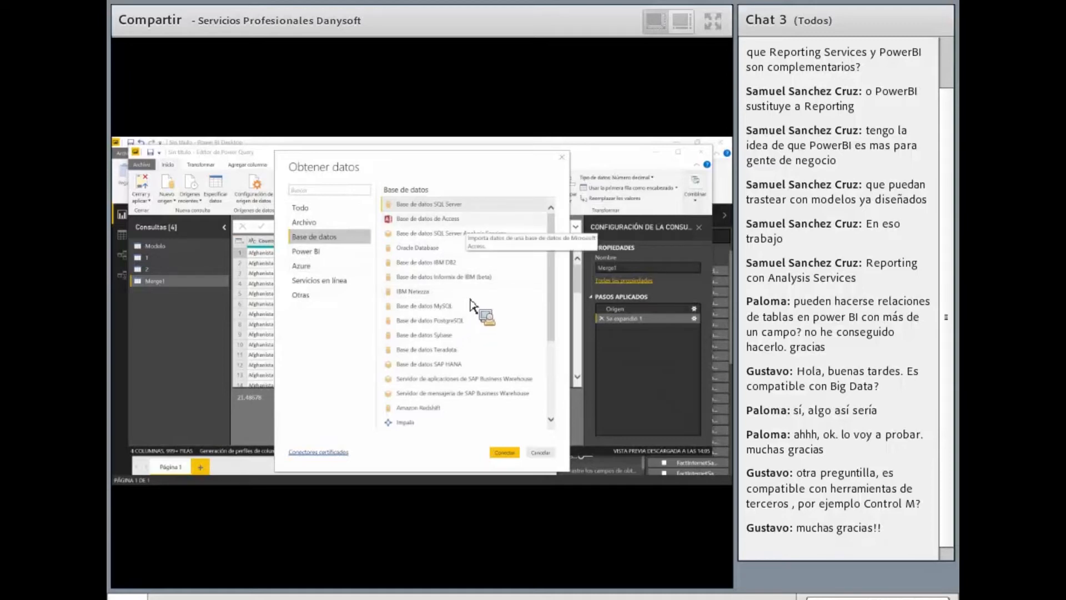
{"action": "scroll", "coordinate": [471, 305], "scroll_direction": "down", "scroll_amount": 2}
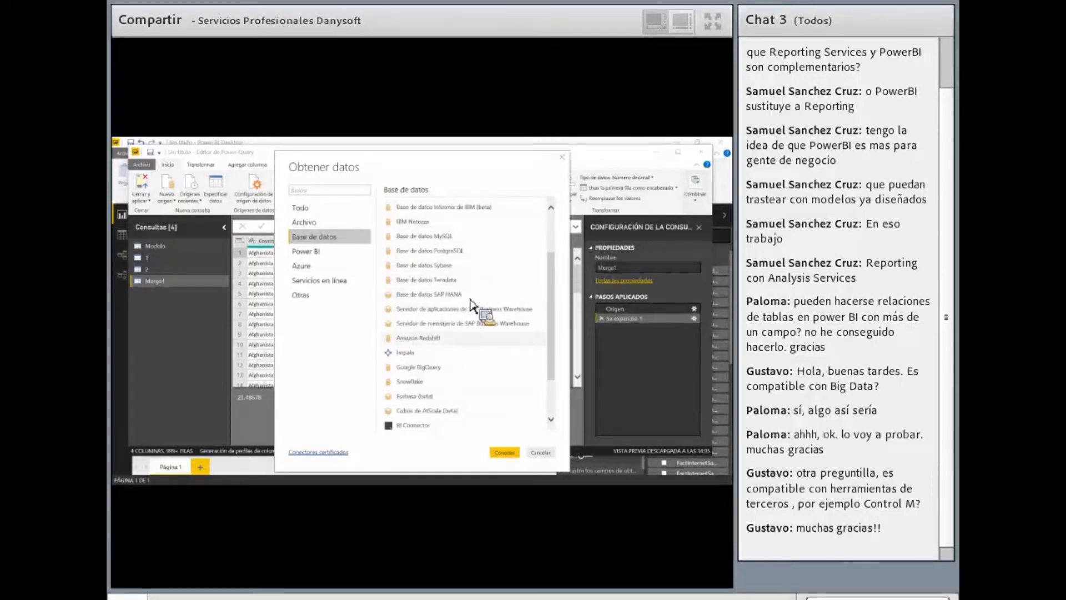
{"action": "scroll", "coordinate": [470, 305], "scroll_direction": "down", "scroll_amount": 1}
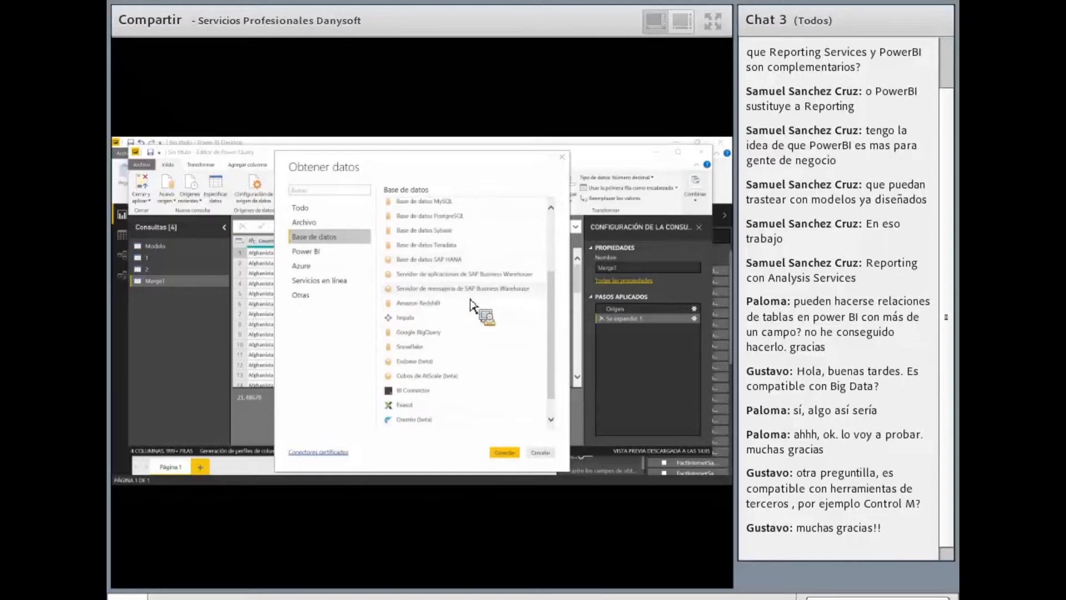
{"action": "scroll", "coordinate": [470, 305], "scroll_direction": "down", "scroll_amount": 1}
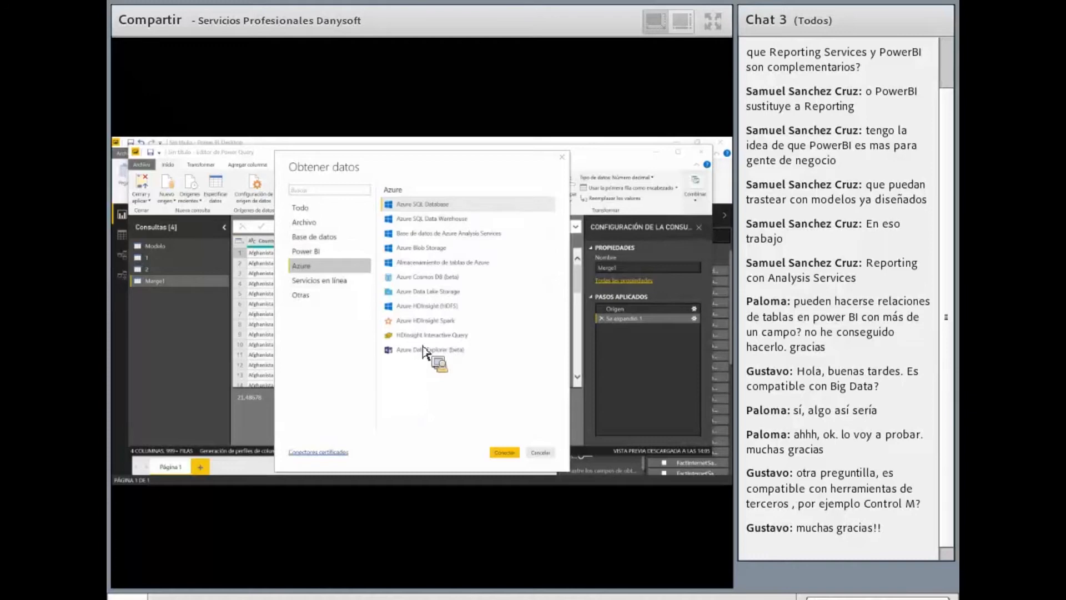
{"action": "left_click", "coordinate": [423, 342]}
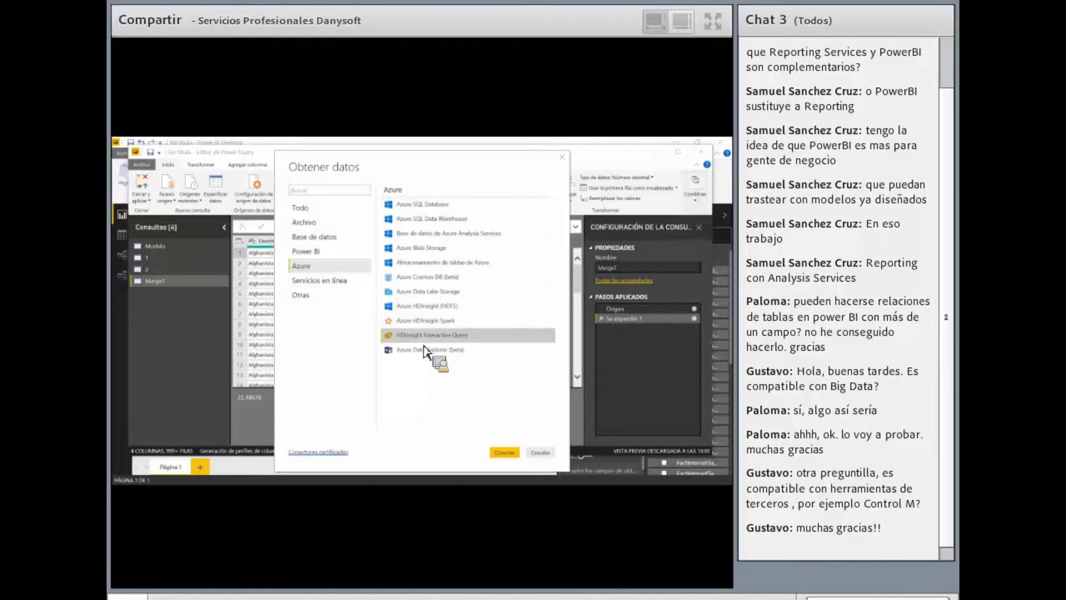
{"action": "left_click", "coordinate": [439, 278]}
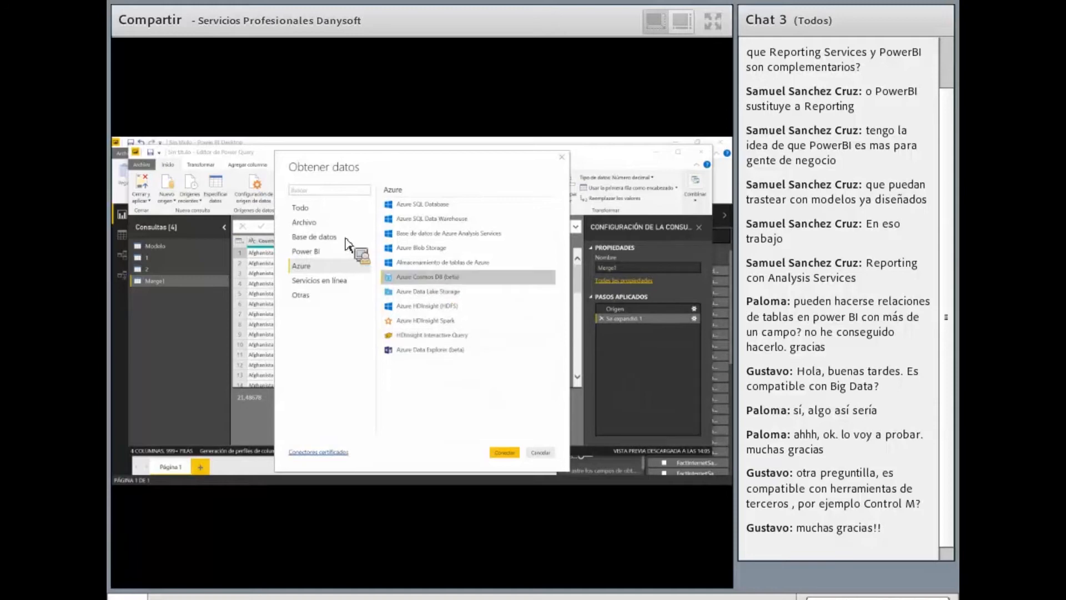
Review the connectors in the Archivo, Power BI, Azure and Base de datos categories and the full Servicios en línea list
{"action": "left_click", "coordinate": [316, 223]}
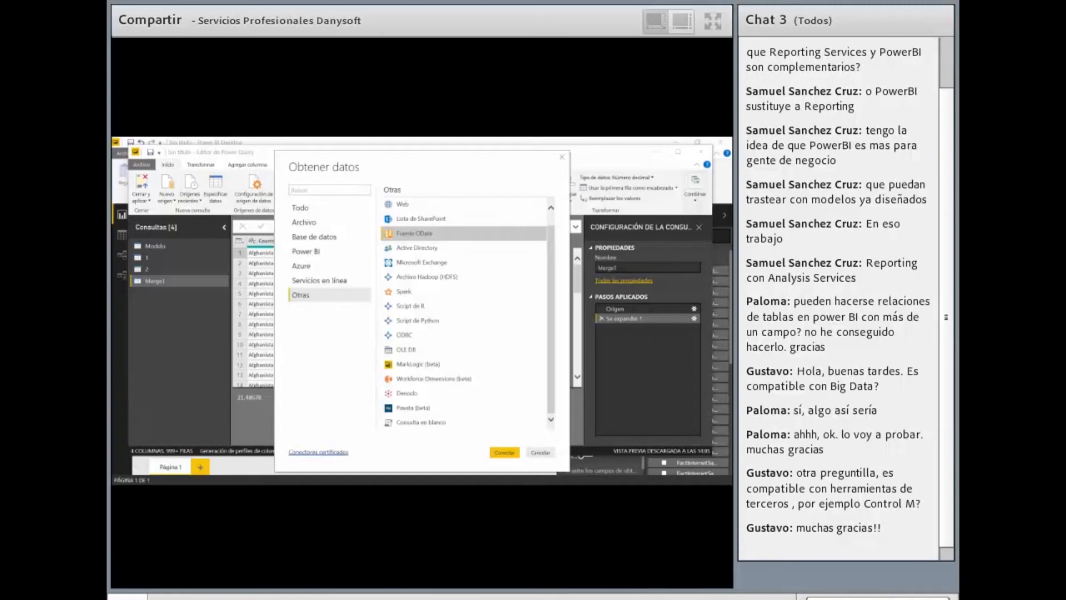
{"action": "left_click", "coordinate": [331, 252]}
{"action": "left_click", "coordinate": [331, 281]}
{"action": "left_click", "coordinate": [329, 266]}
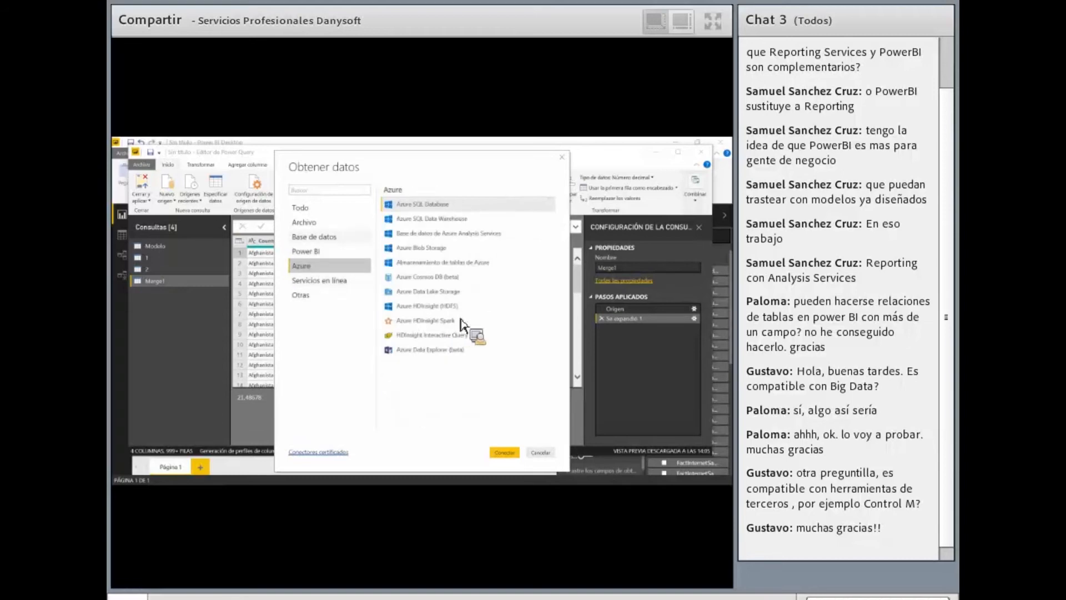
{"action": "left_click", "coordinate": [329, 222]}
{"action": "left_click", "coordinate": [330, 237]}
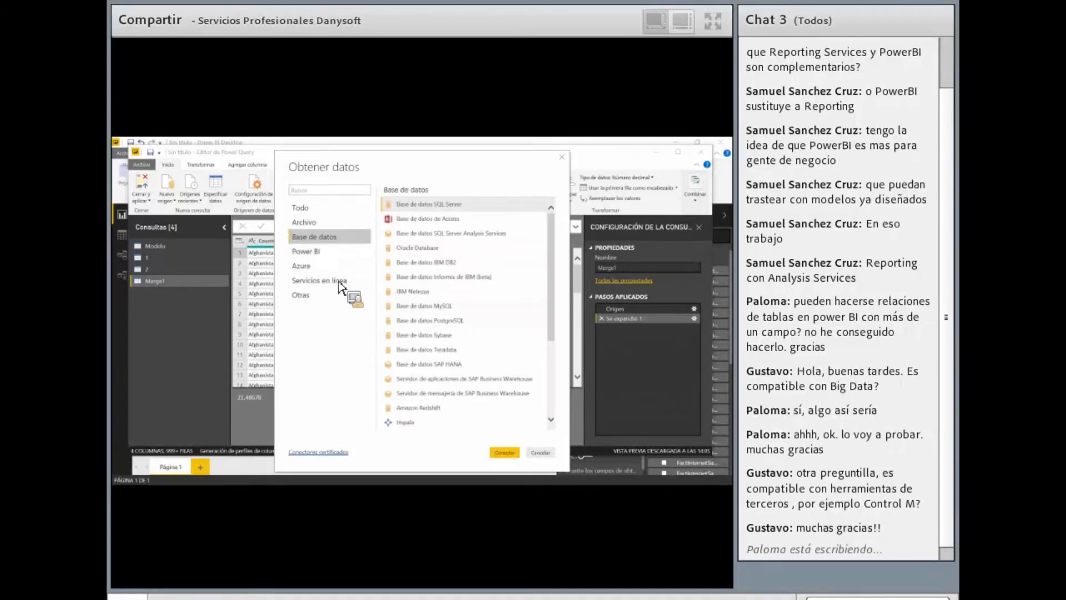
{"action": "scroll", "coordinate": [447, 305], "scroll_direction": "down", "scroll_amount": 5}
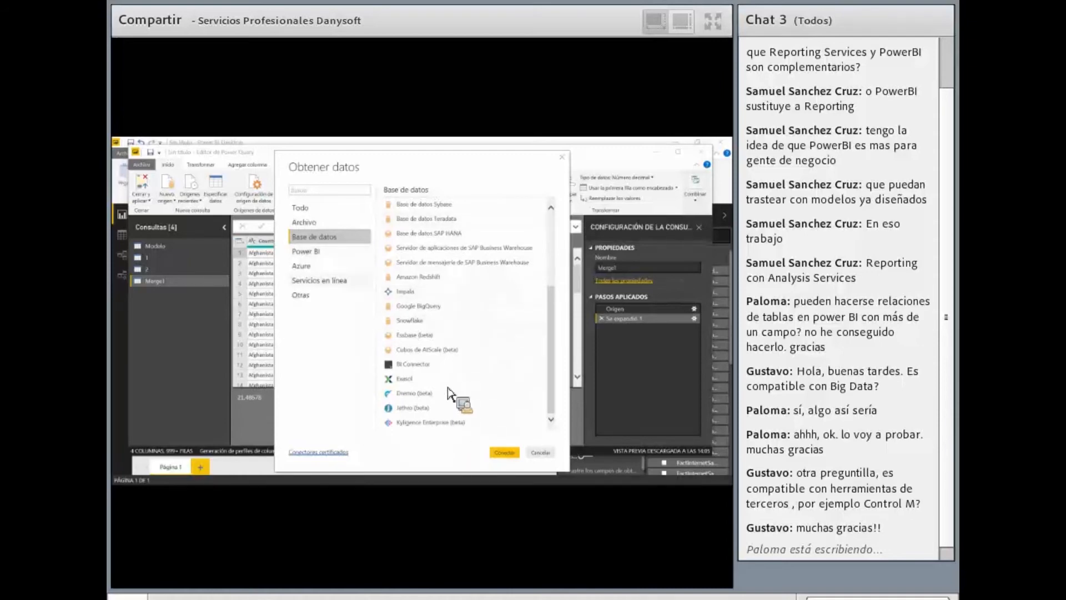
{"action": "left_click", "coordinate": [327, 281]}
{"action": "scroll", "coordinate": [459, 333], "scroll_direction": "down", "scroll_amount": 10}
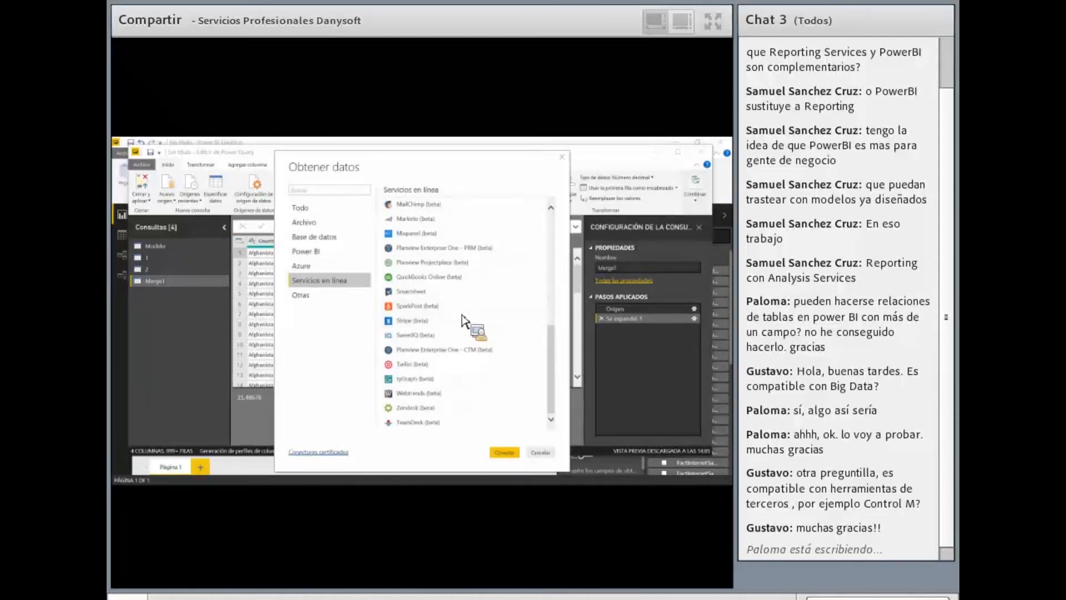
{"action": "scroll", "coordinate": [443, 416], "scroll_direction": "up", "scroll_amount": 3}
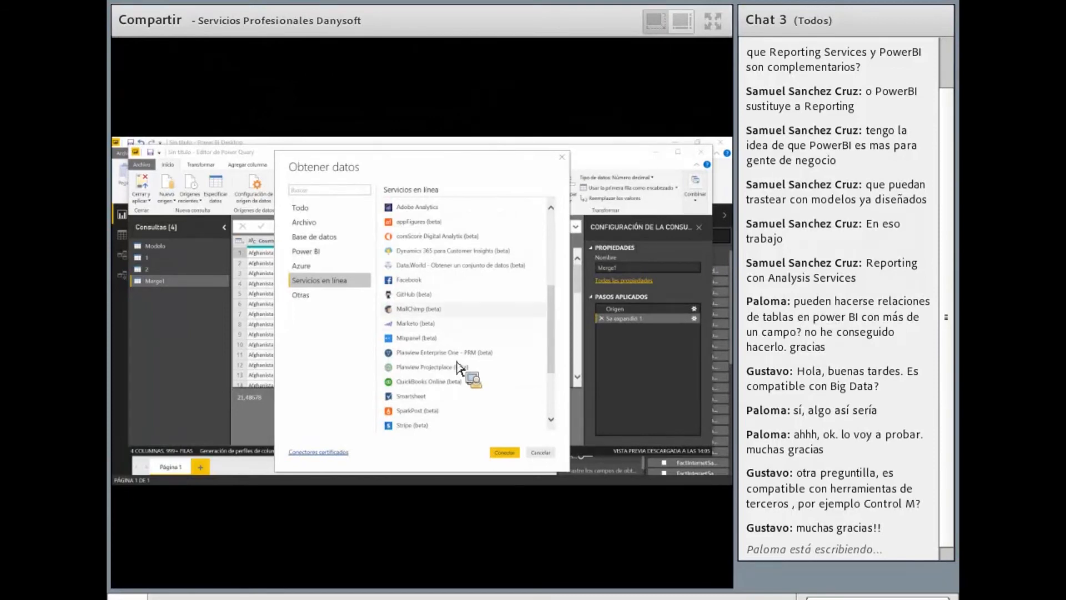
{"action": "scroll", "coordinate": [457, 365], "scroll_direction": "down", "scroll_amount": 5}
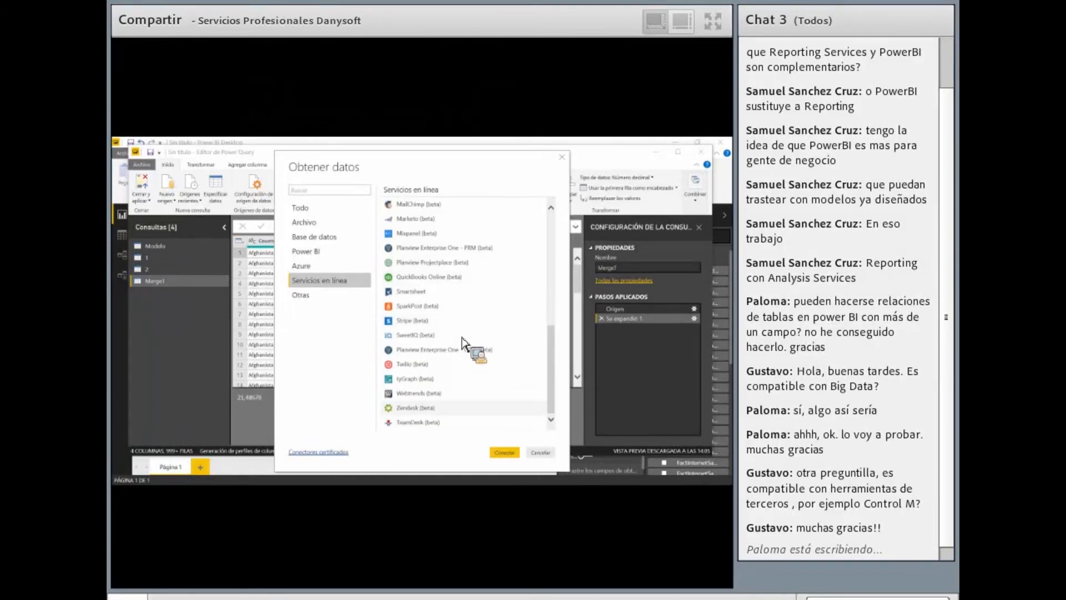
{"action": "scroll", "coordinate": [463, 339], "scroll_direction": "up", "scroll_amount": 7}
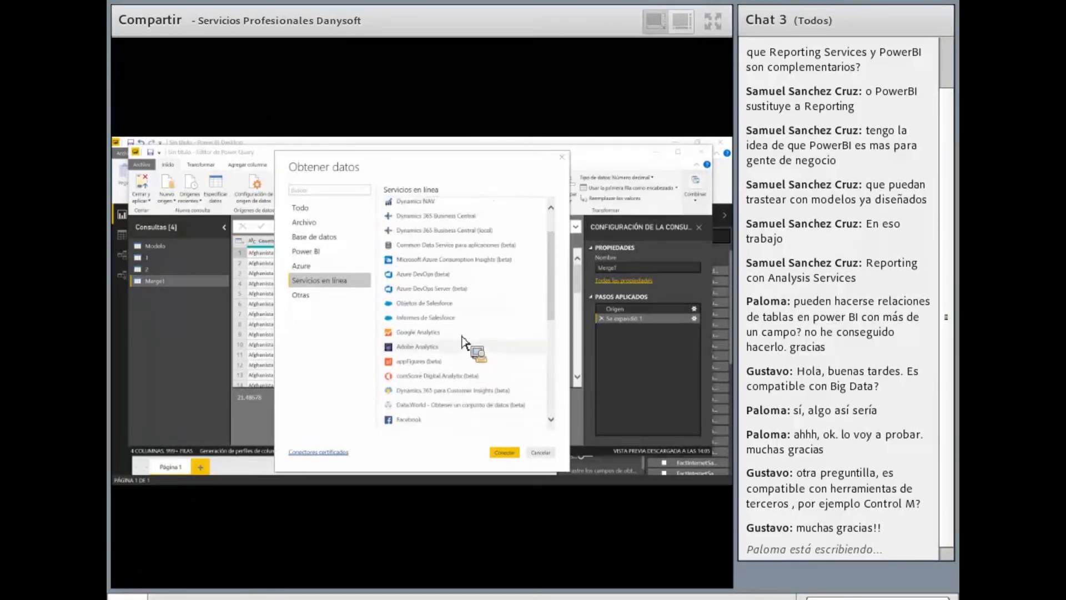
{"action": "scroll", "coordinate": [462, 340], "scroll_direction": "up", "scroll_amount": 1}
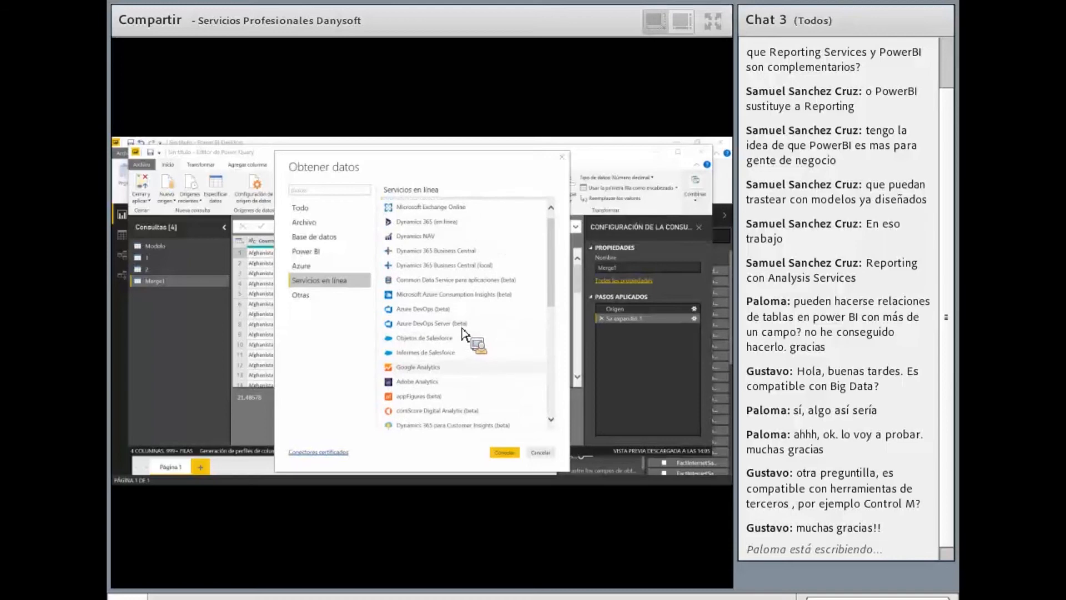